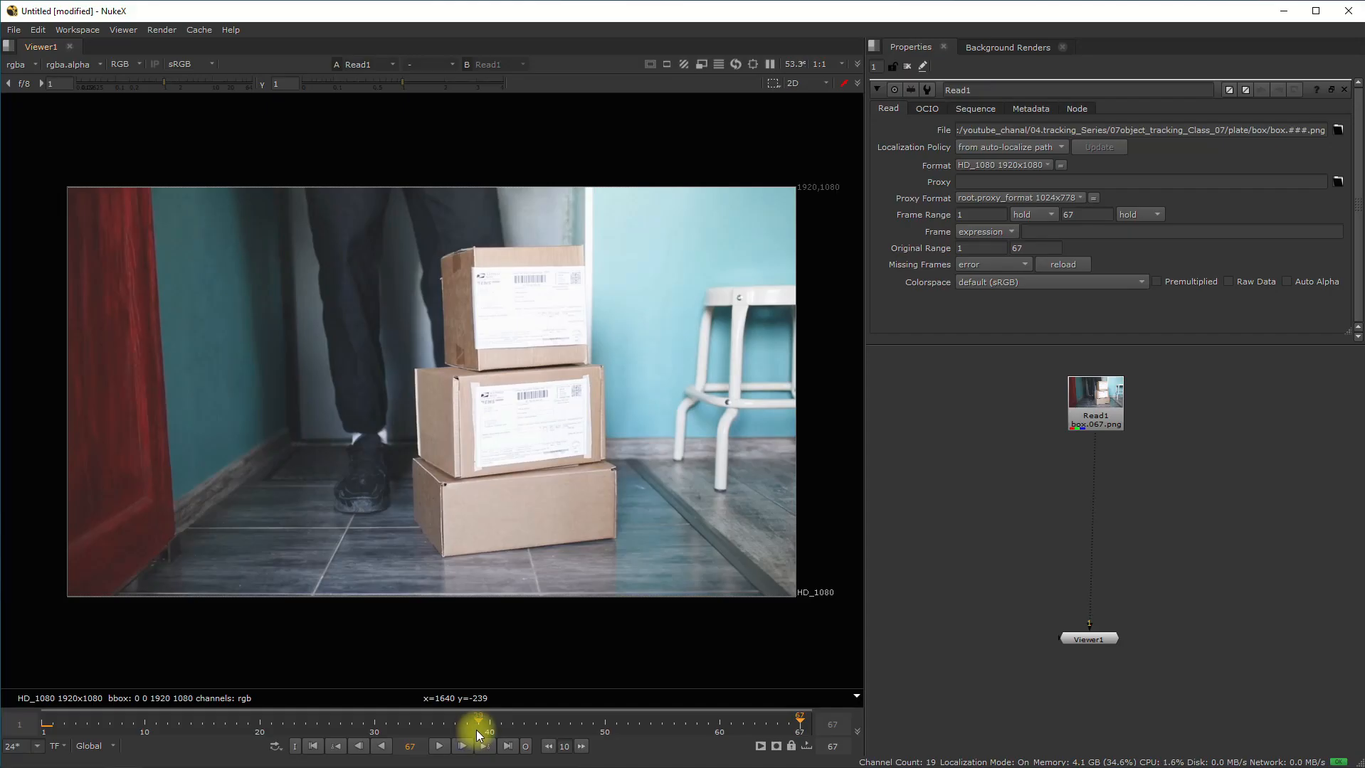
Play the plate from its first frame and scrub through frames 44 and 32 to examine how the three stacked boxes move
left_click(313, 747)
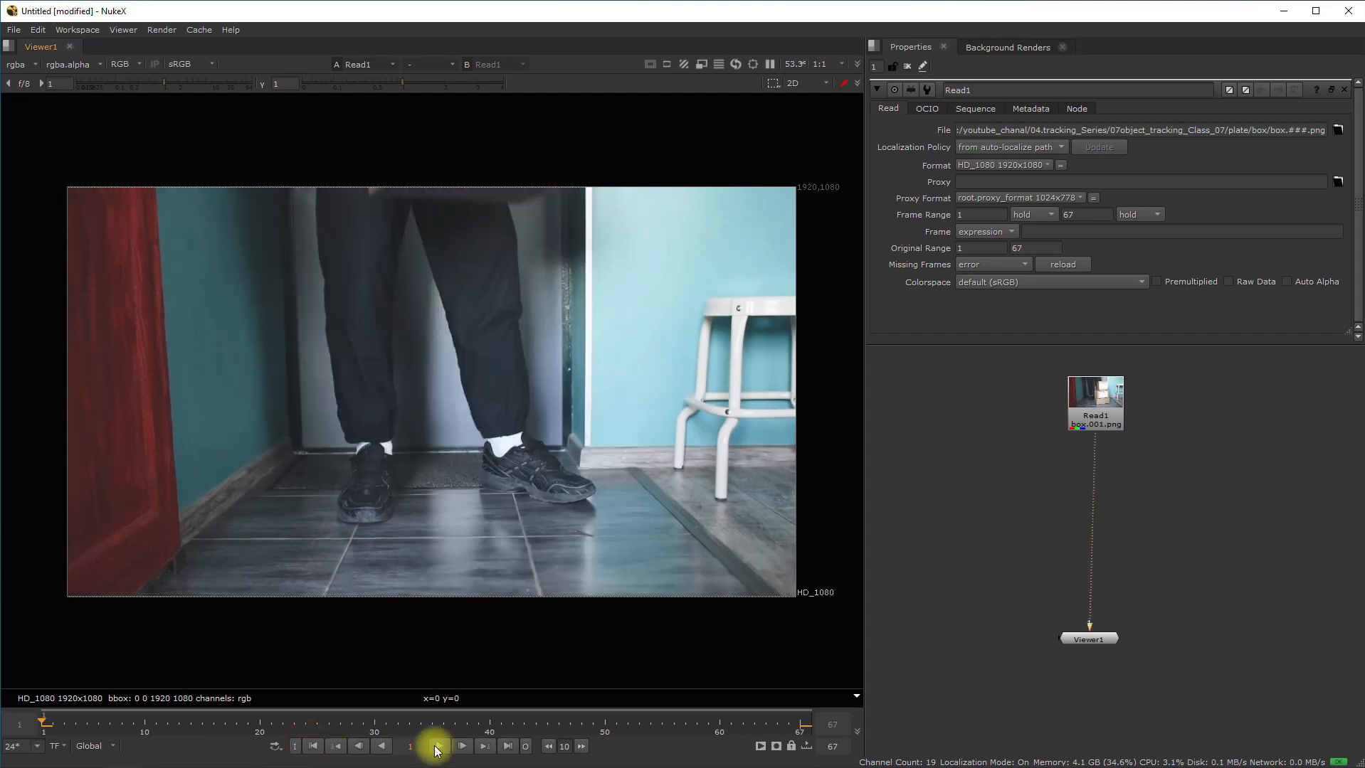
left_click(437, 747)
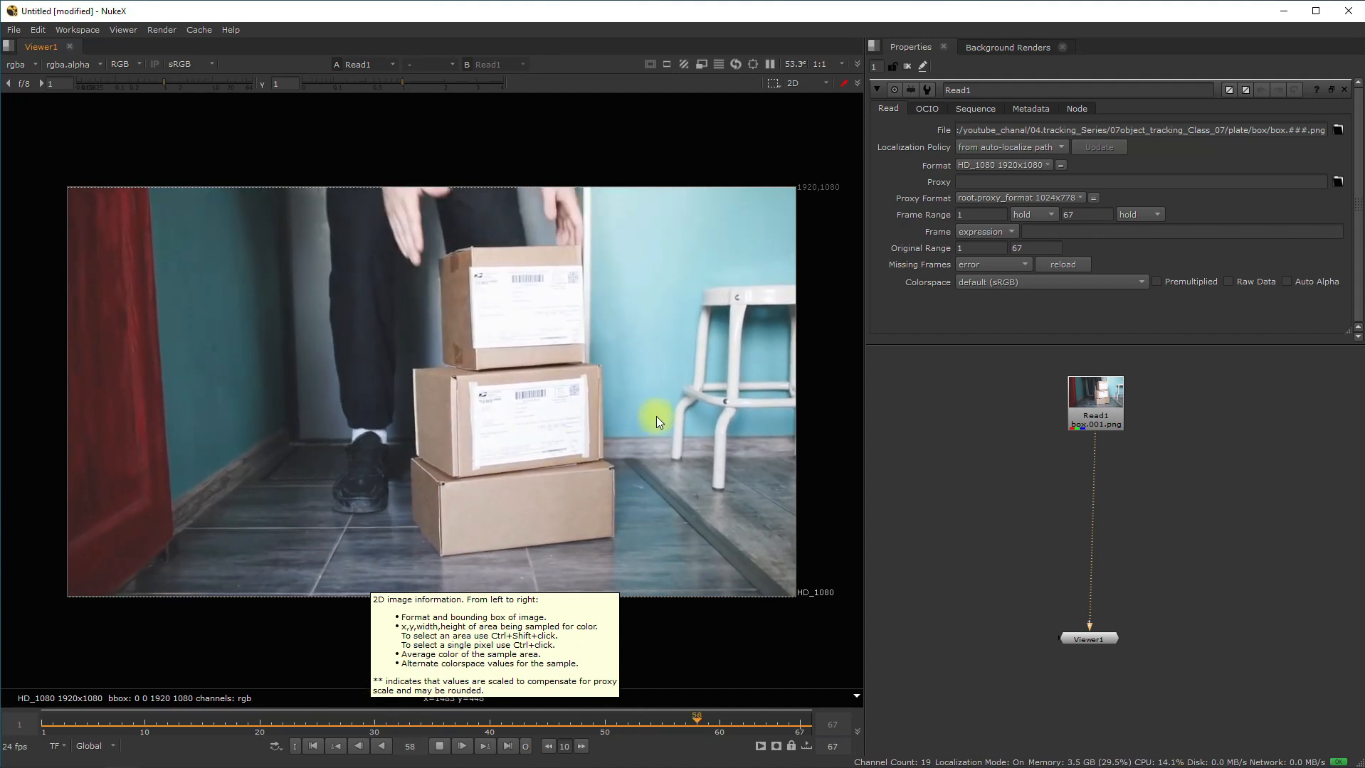
left_click(440, 749)
mouse_move(525, 721)
left_mouse_down()
mouse_move(383, 719)
mouse_move(536, 723)
left_mouse_up()
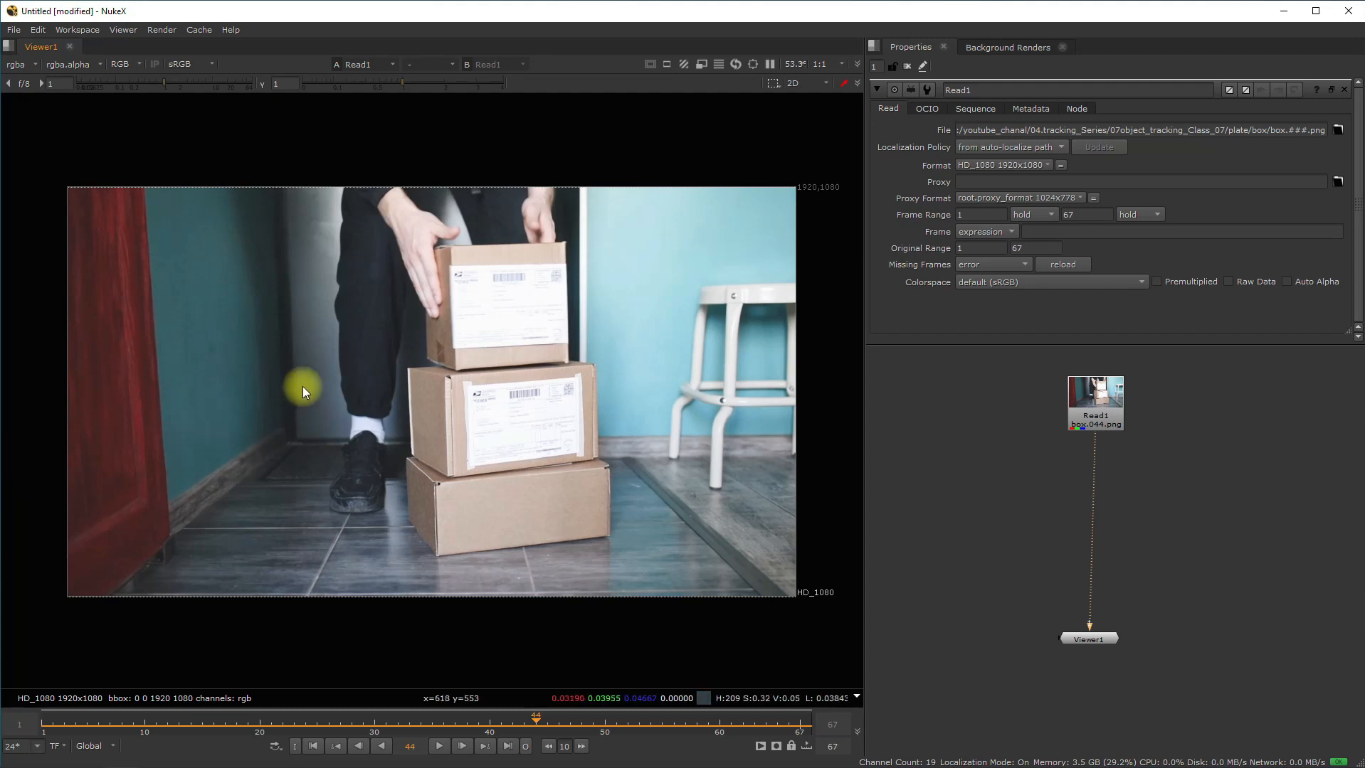
left_click_drag(431, 242, 573, 387, "ctrl+shift")
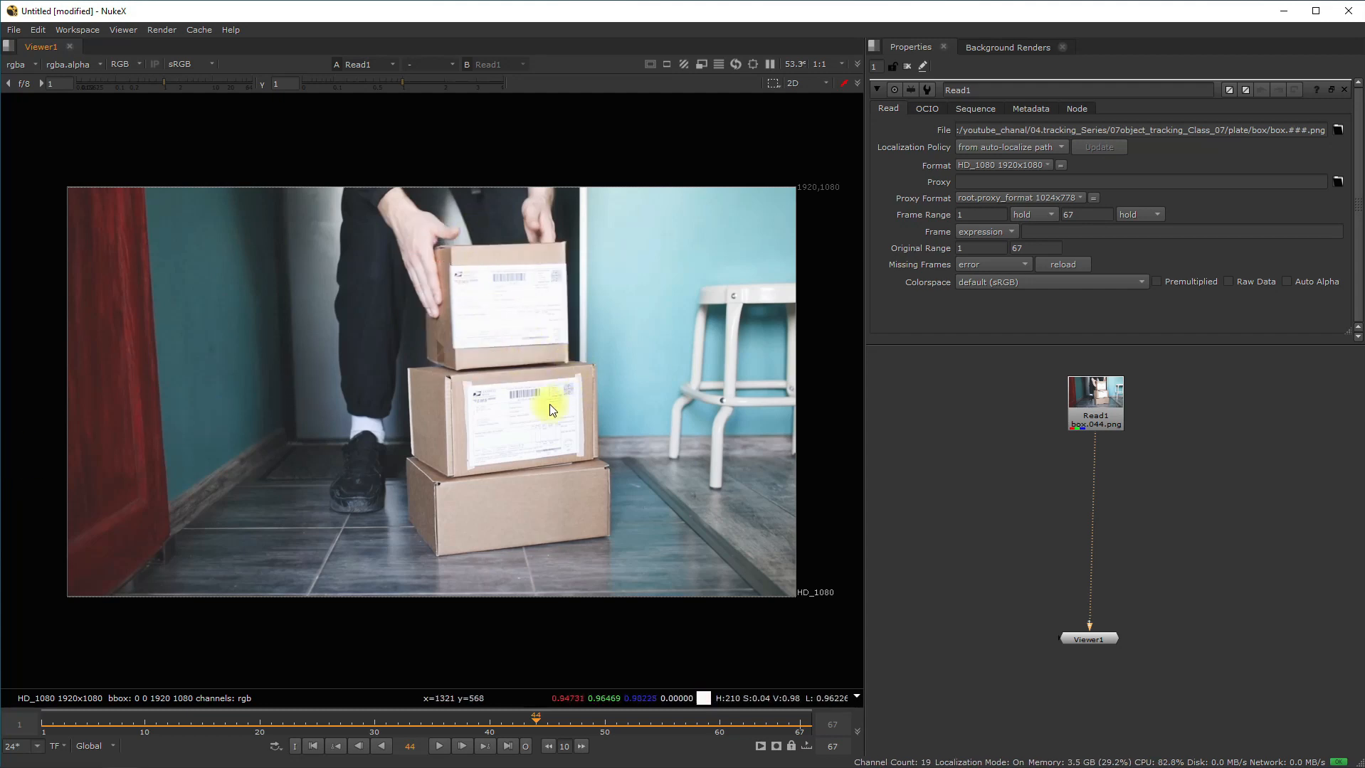
left_click_drag(384, 361, 595, 556, "ctrl+shift")
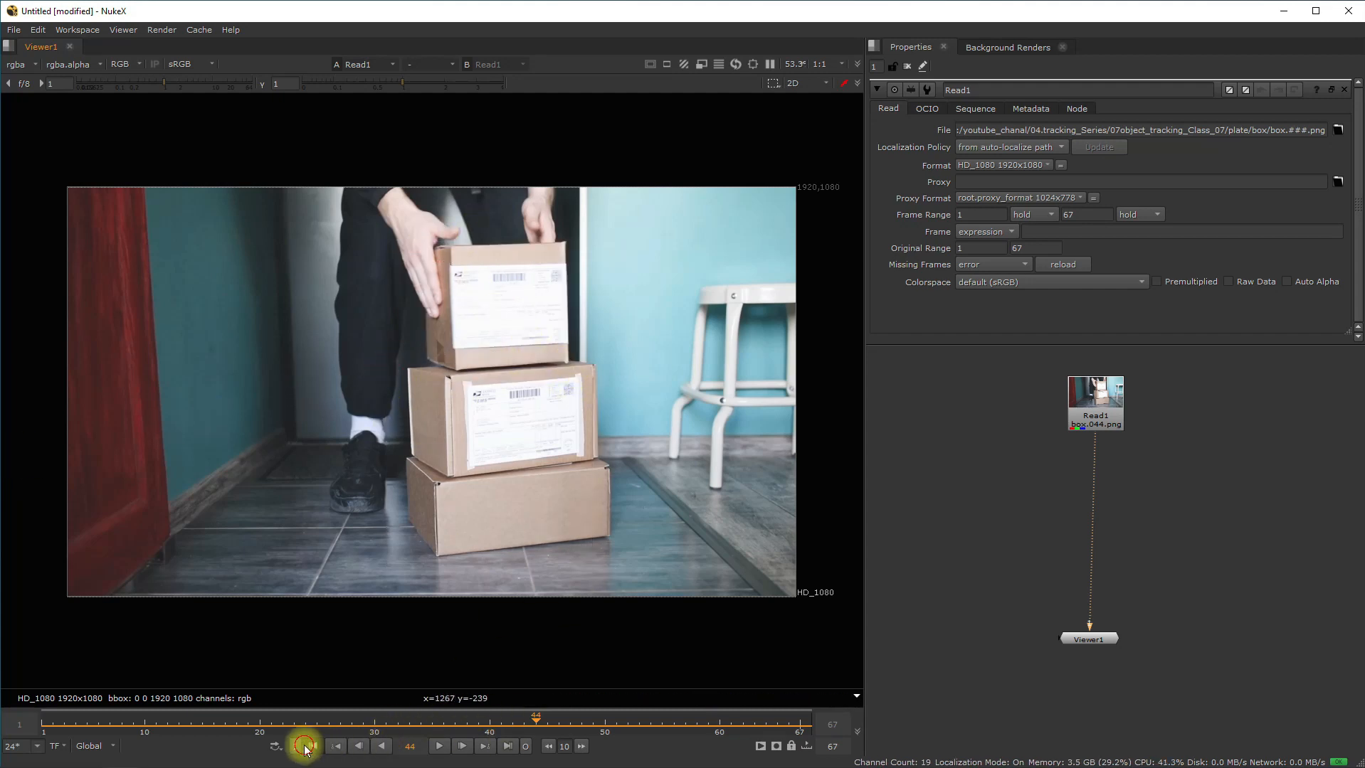
left_click_drag(308, 724, 397, 723)
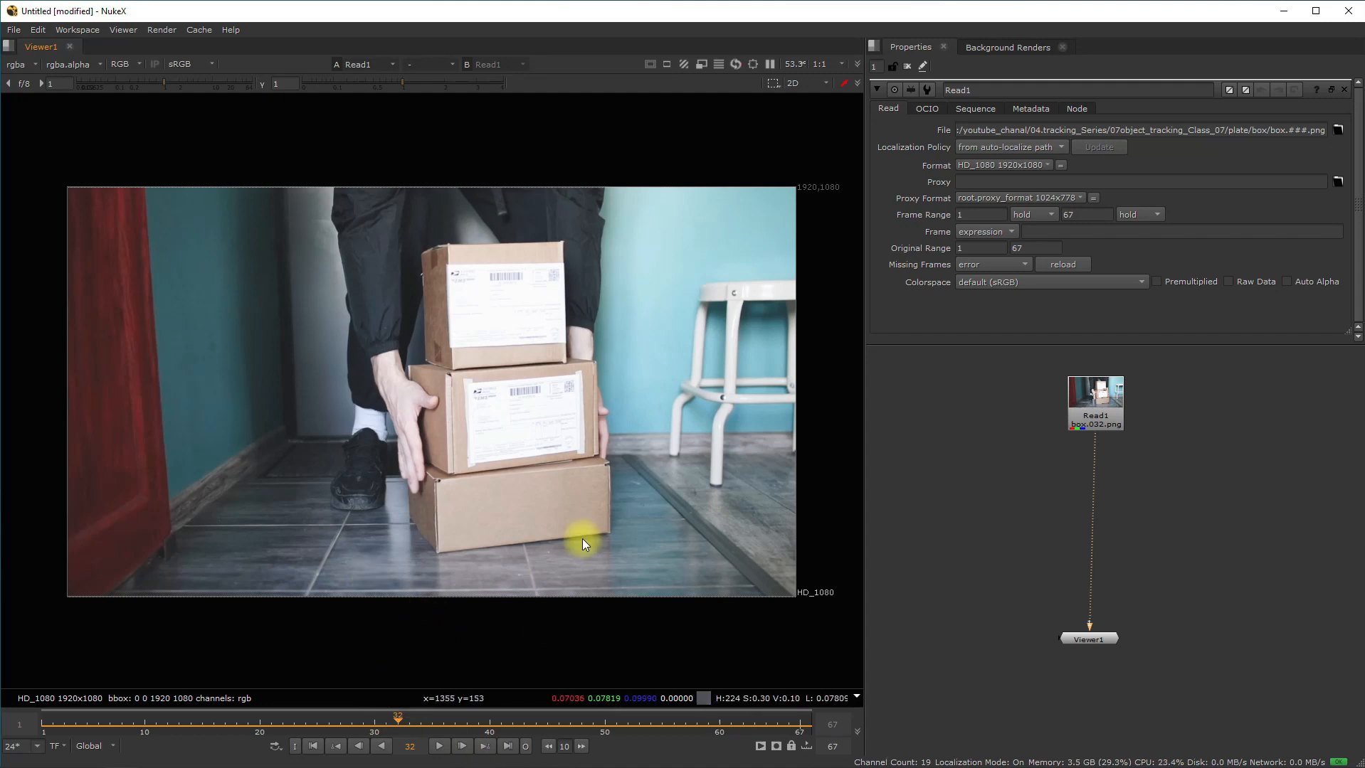
Move the Viewer1 node further down the node graph and line up Read1 above it
left_click_drag(1096, 639, 1103, 709)
left_click_drag(1088, 405, 1088, 419)
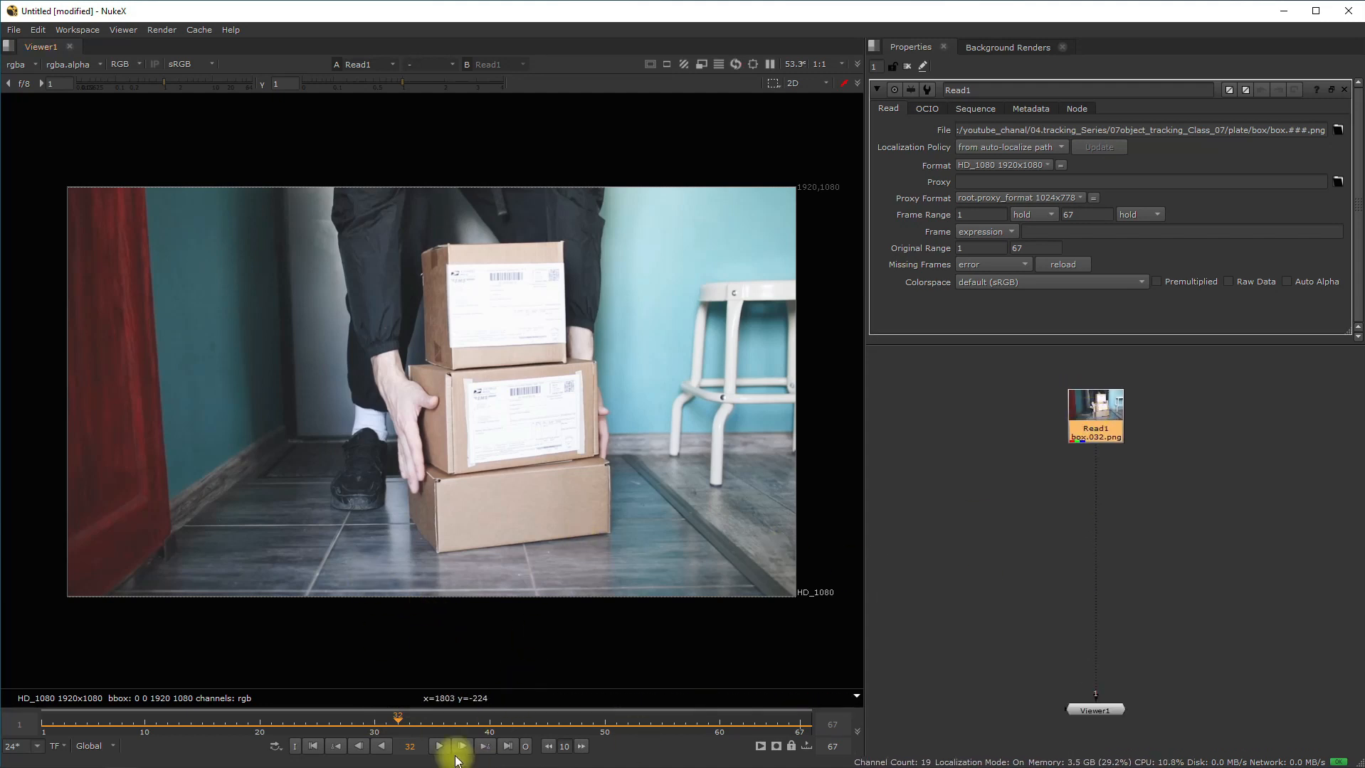
Replay the shot from the start, stop at frame 27 and examine the upper two boxes and their labels
left_click(314, 746)
left_click(439, 746)
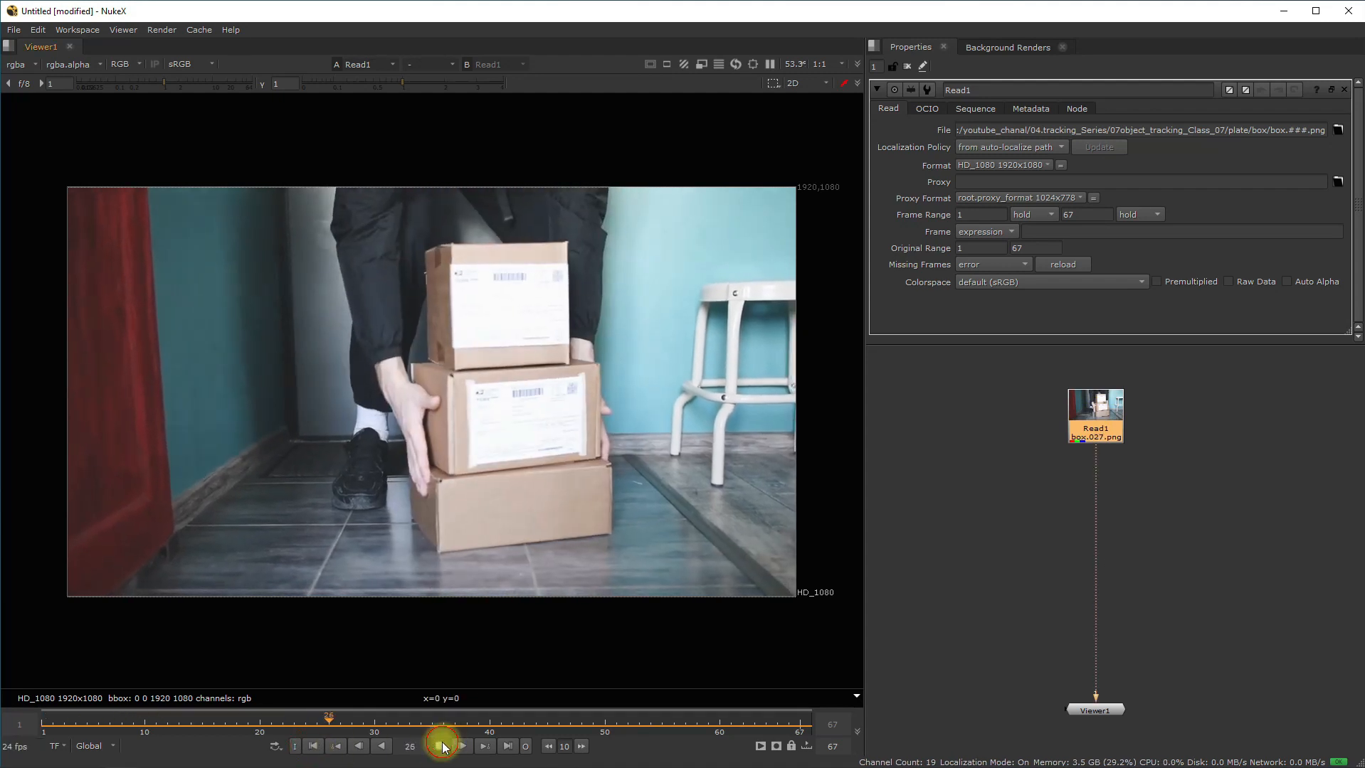
left_click(442, 746)
left_click_drag(412, 240, 609, 548, "ctrl+shift")
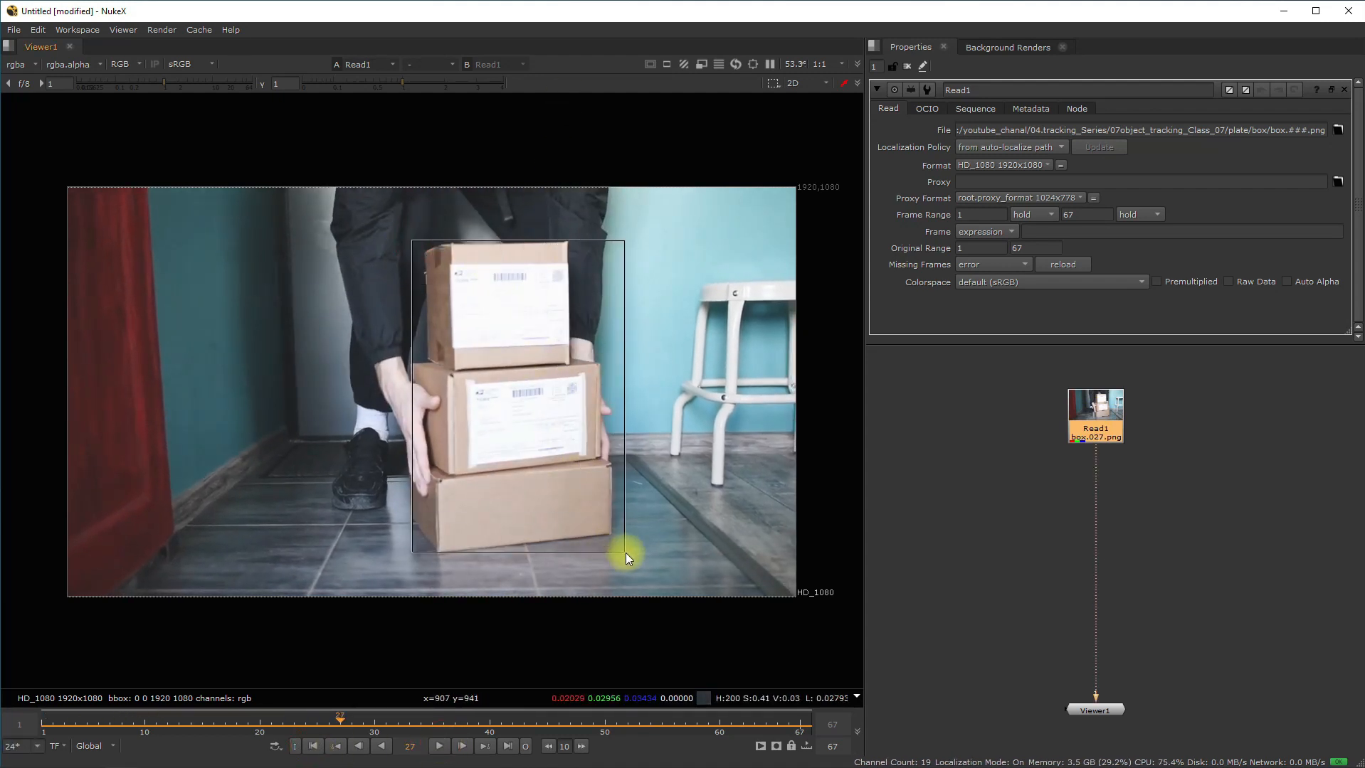
left_click(626, 554, "ctrl")
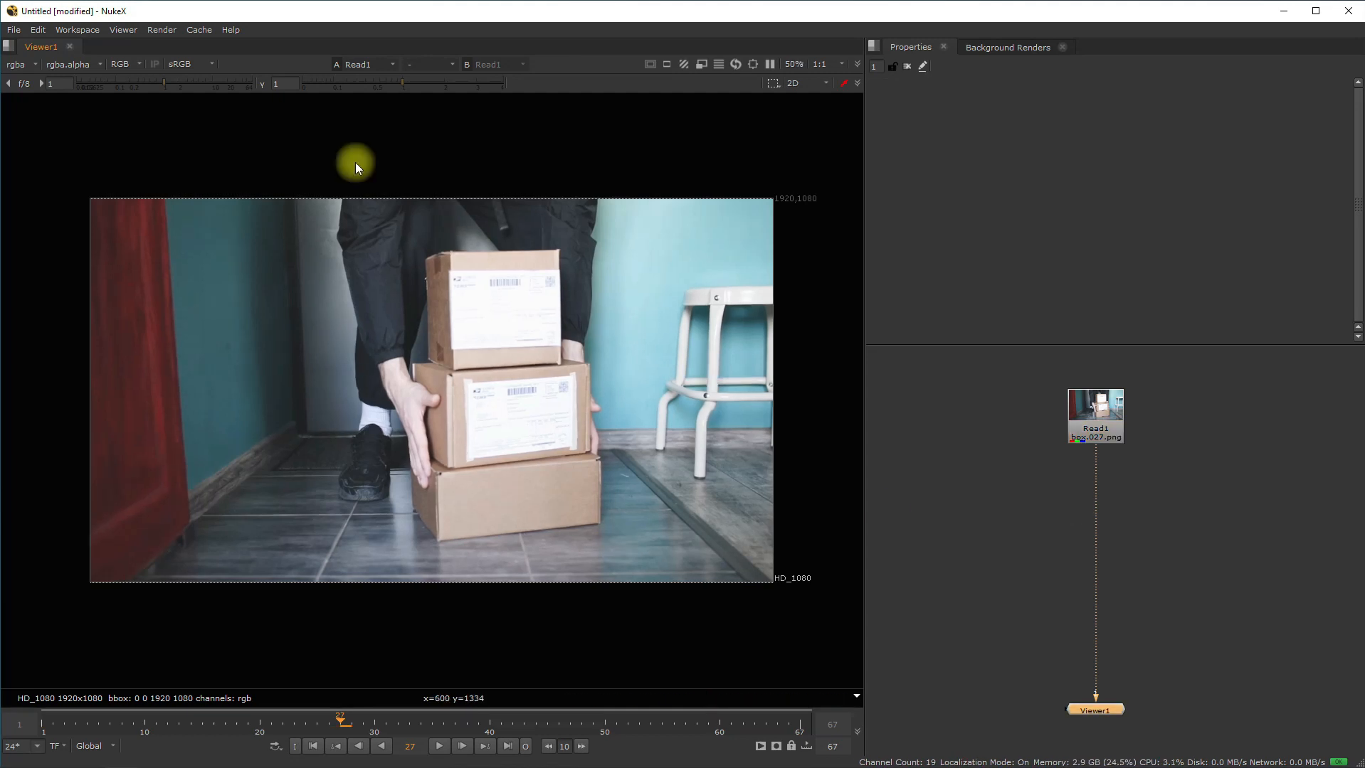
left_click_drag(420, 232, 567, 375, "ctrl+shift")
left_click(565, 370, "ctrl")
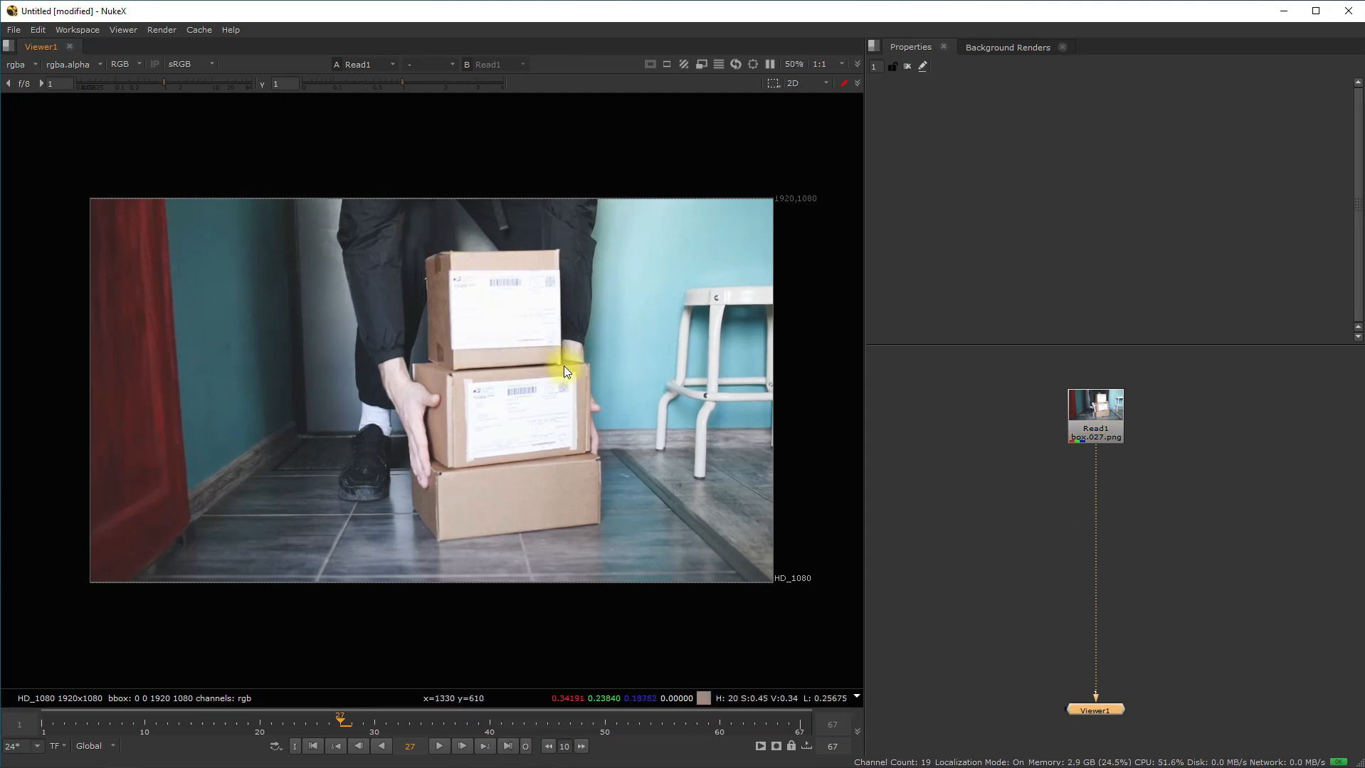
left_click_drag(498, 317, 504, 323)
left_click_drag(493, 395, 555, 454)
Replay the opening frames of the shot to examine the boxes being lowered to the floor
left_click(314, 746)
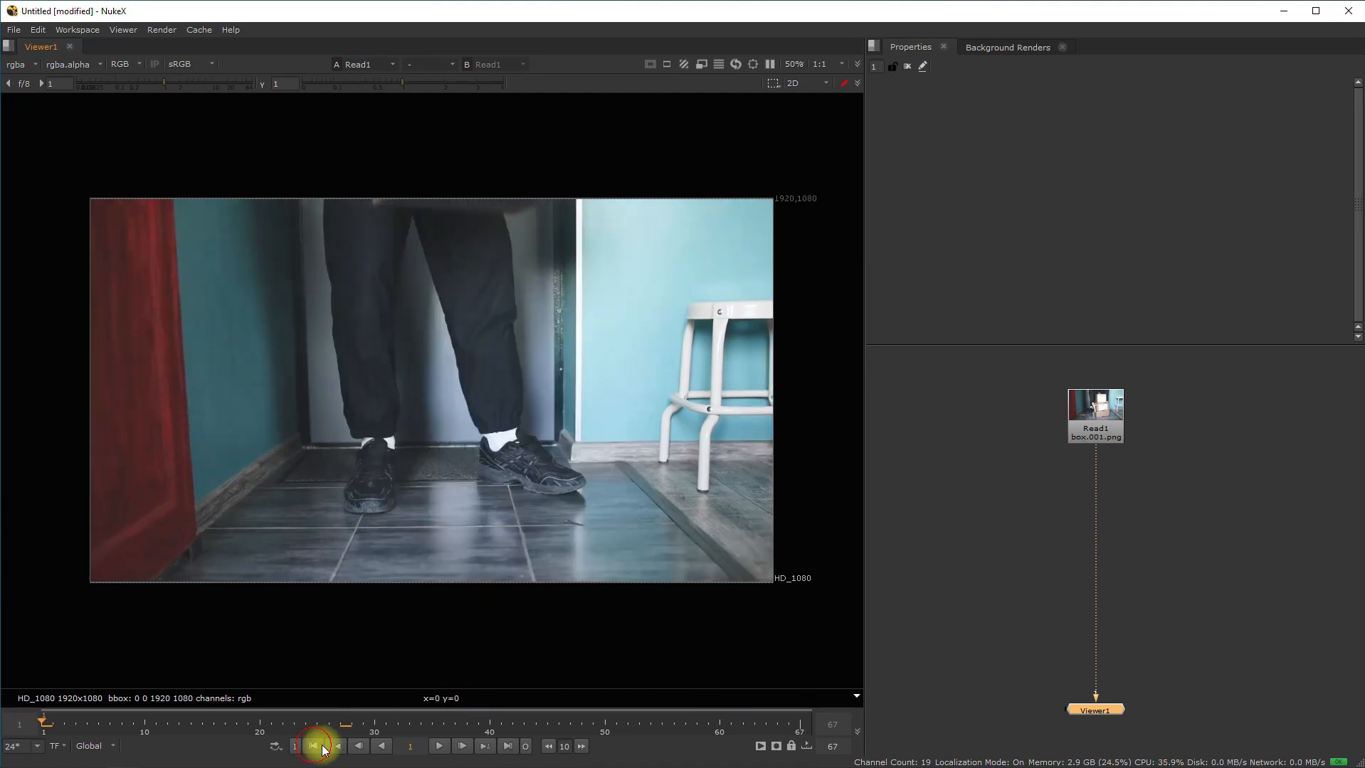
left_click(439, 746)
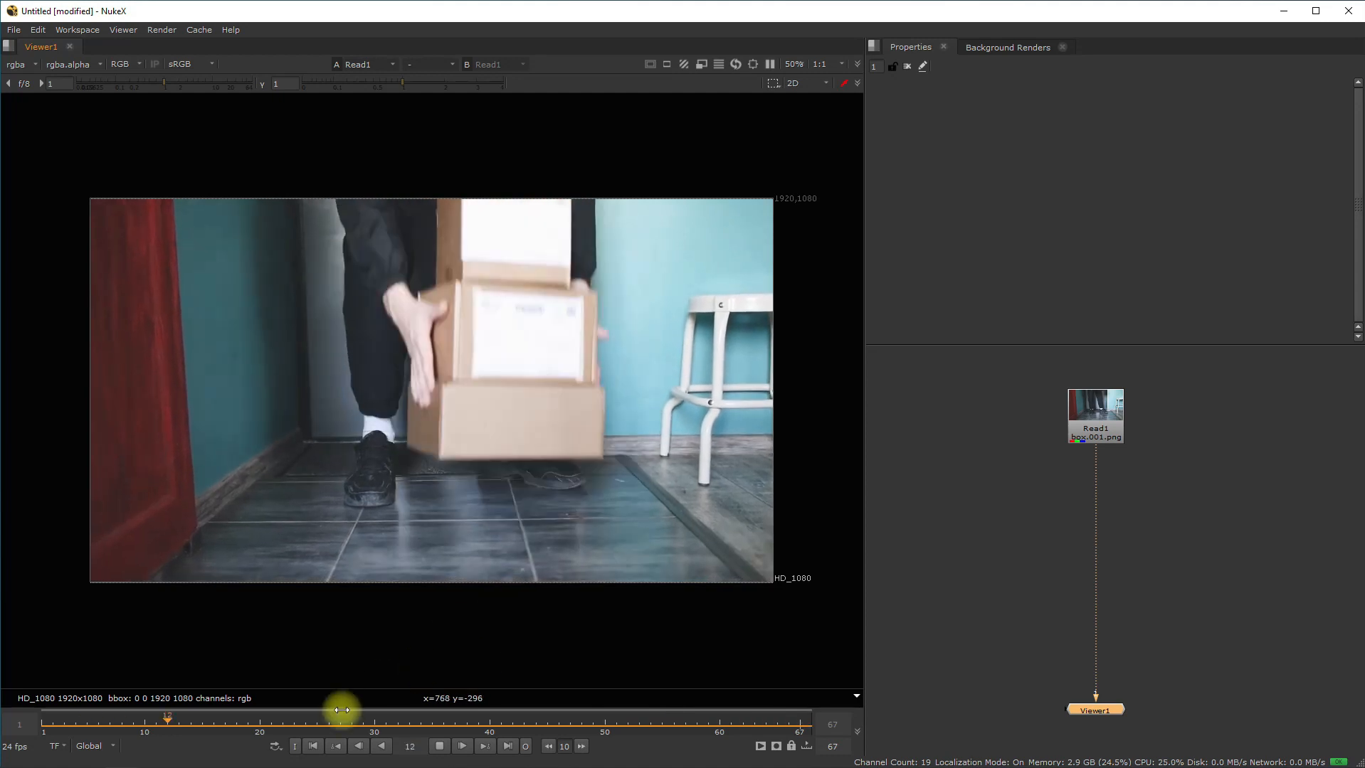
left_click(439, 746)
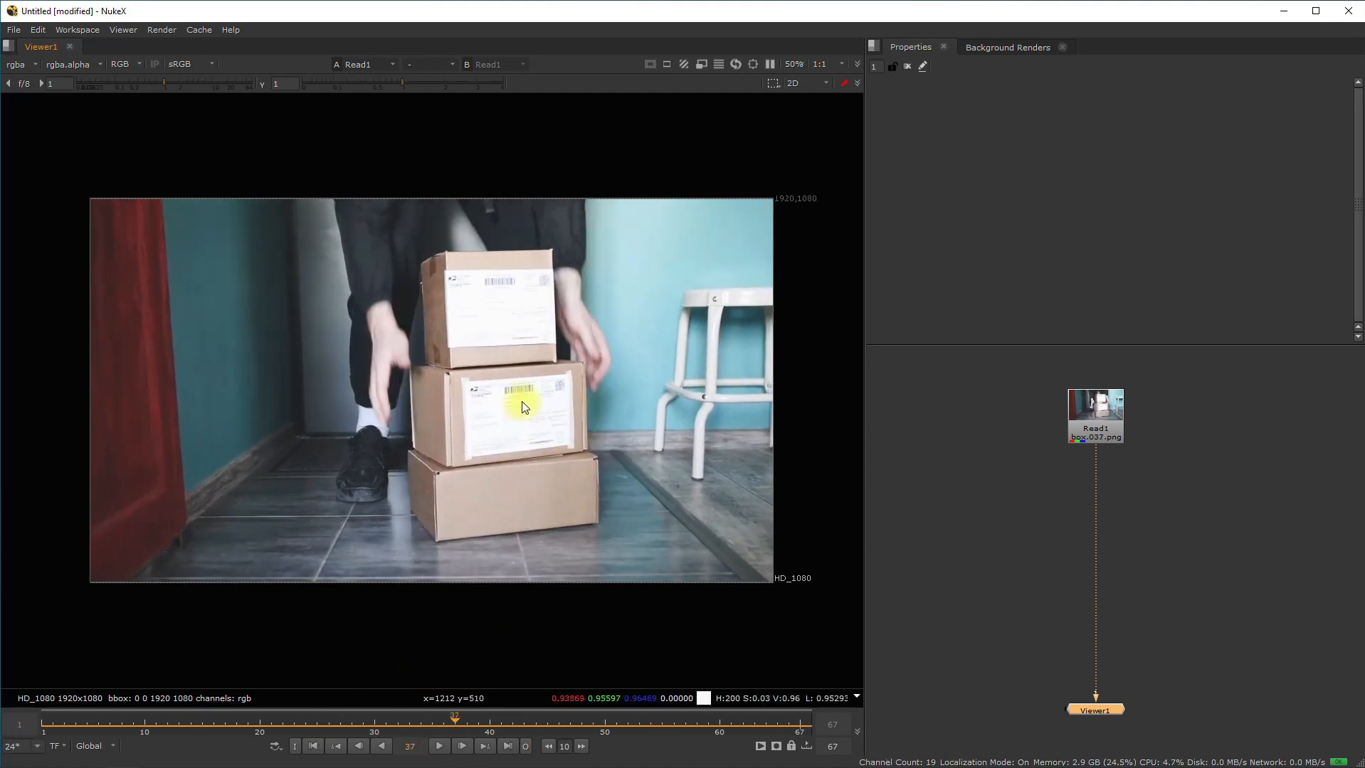
left_click(314, 747)
left_click(441, 746)
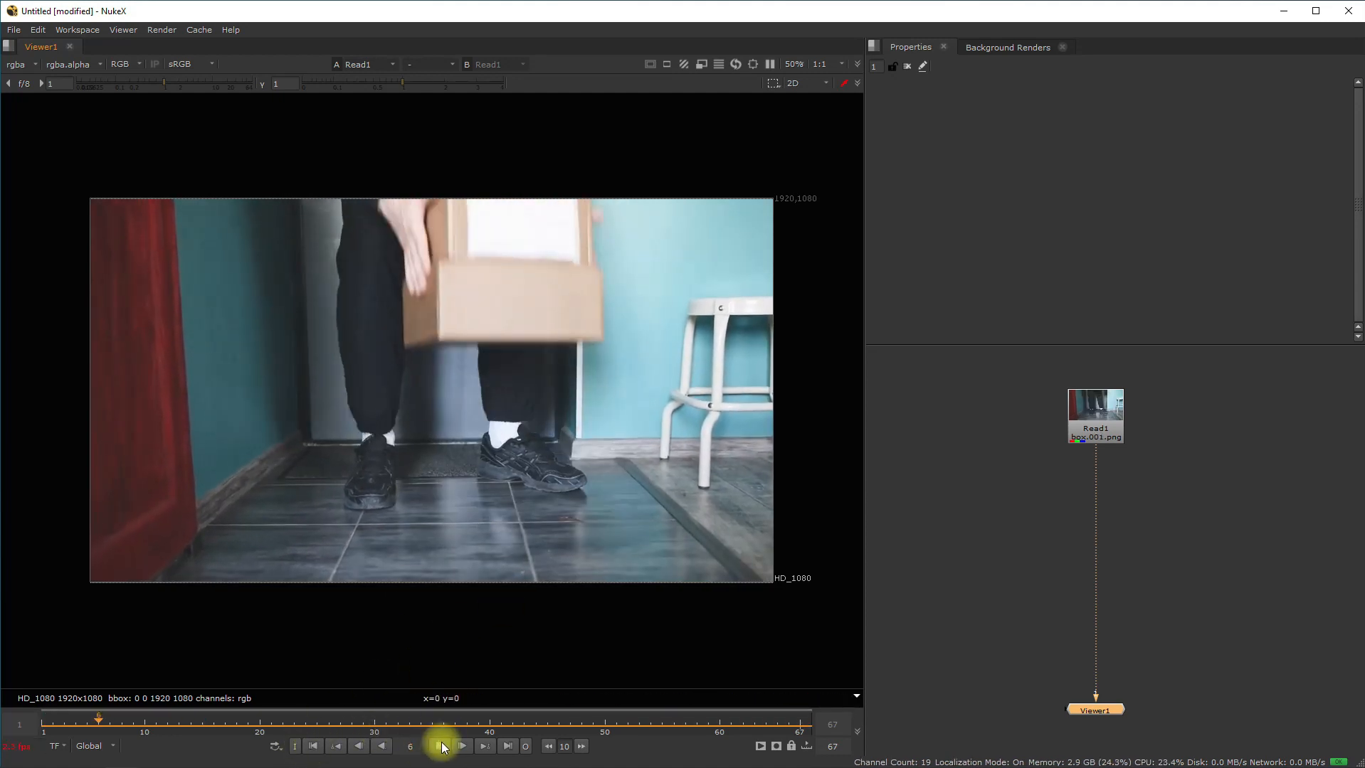
left_click(441, 747)
left_click(528, 277)
left_click(515, 475)
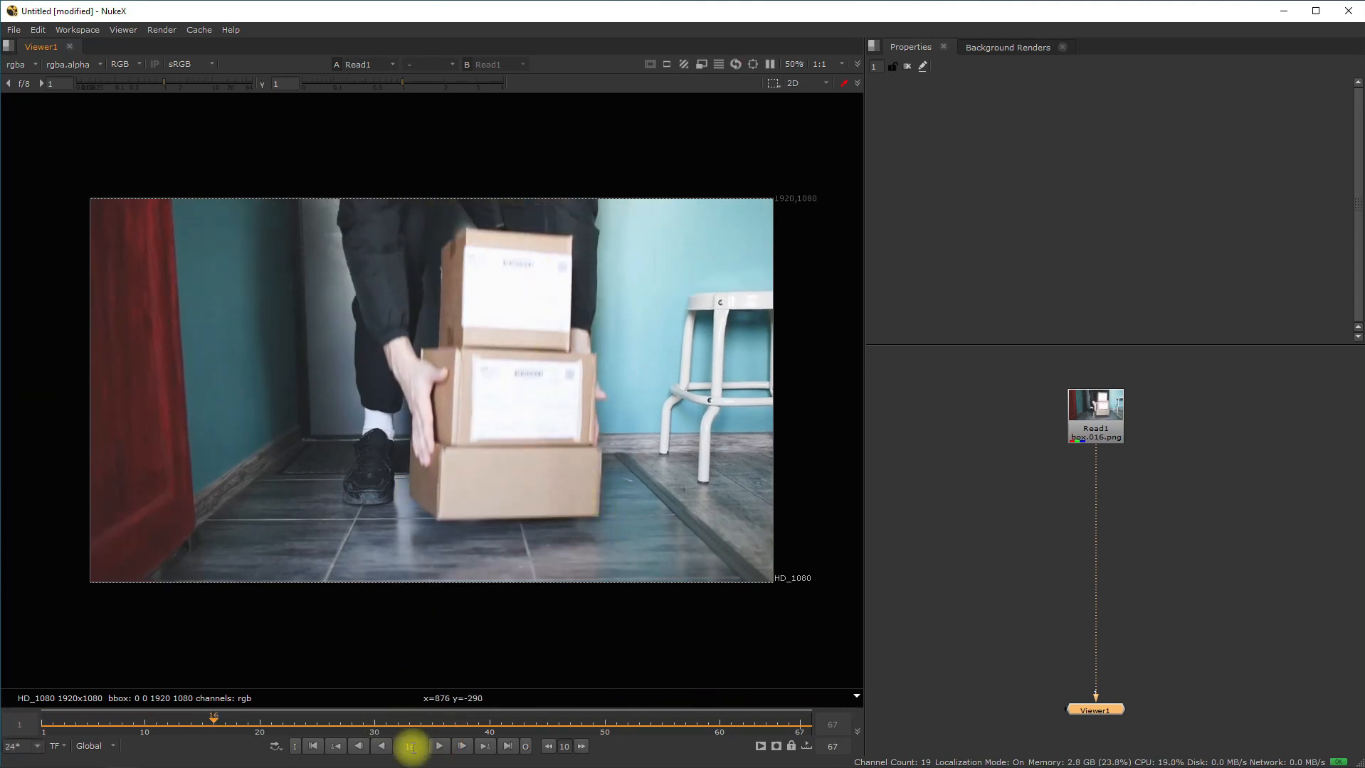
Play the full shot again and scrub from frame 40 to frame 61 to examine the boxes after they are set down
left_click(313, 746)
left_click(439, 747)
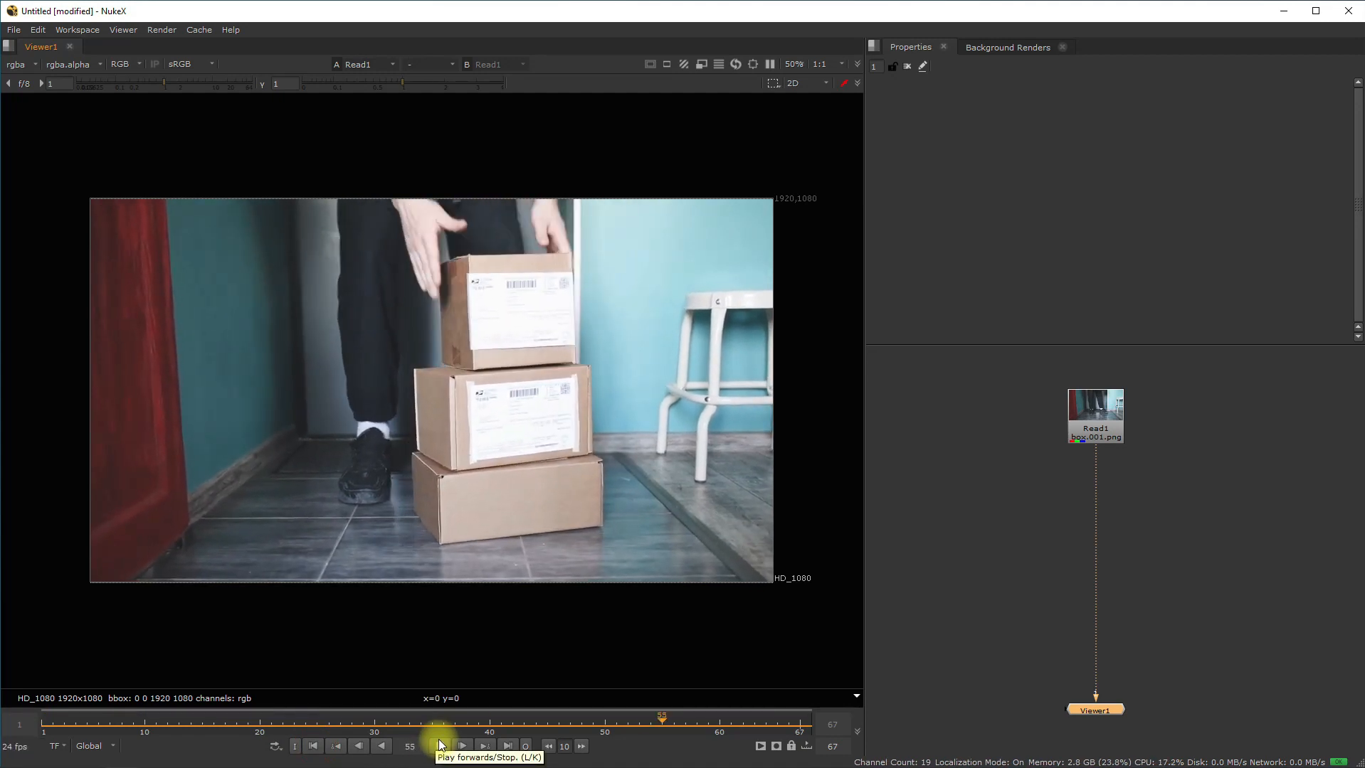
left_click(439, 747)
left_click_drag(354, 720, 490, 723)
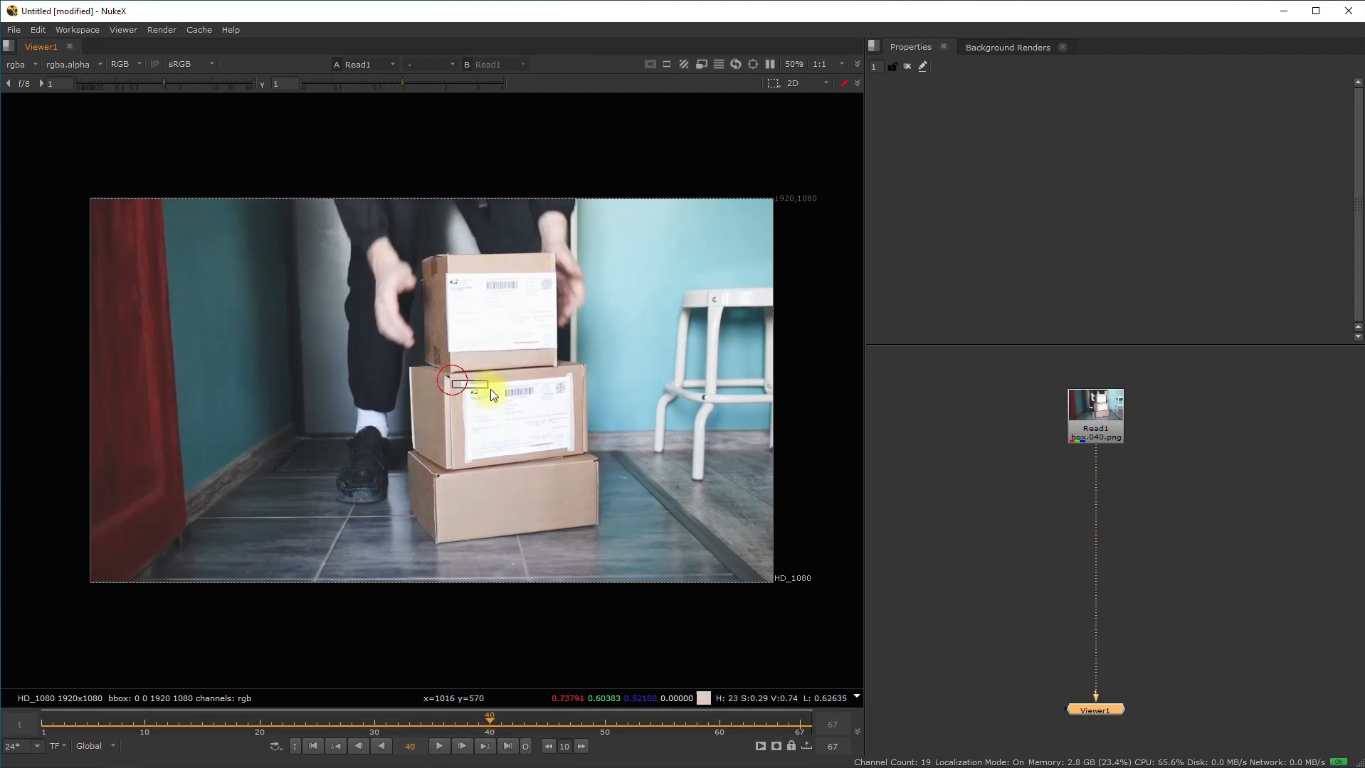
left_click(439, 746)
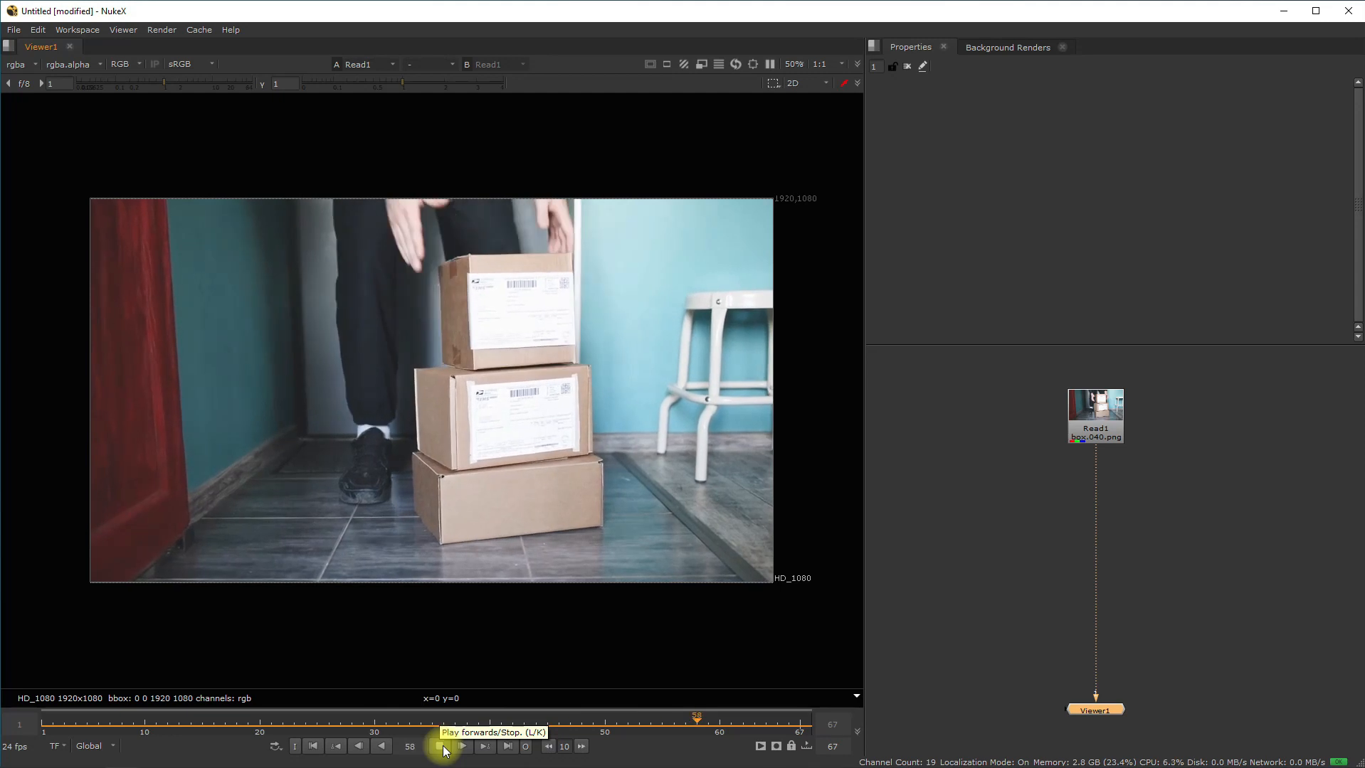
left_click(441, 746)
left_click_drag(488, 723, 731, 723)
left_click(453, 430)
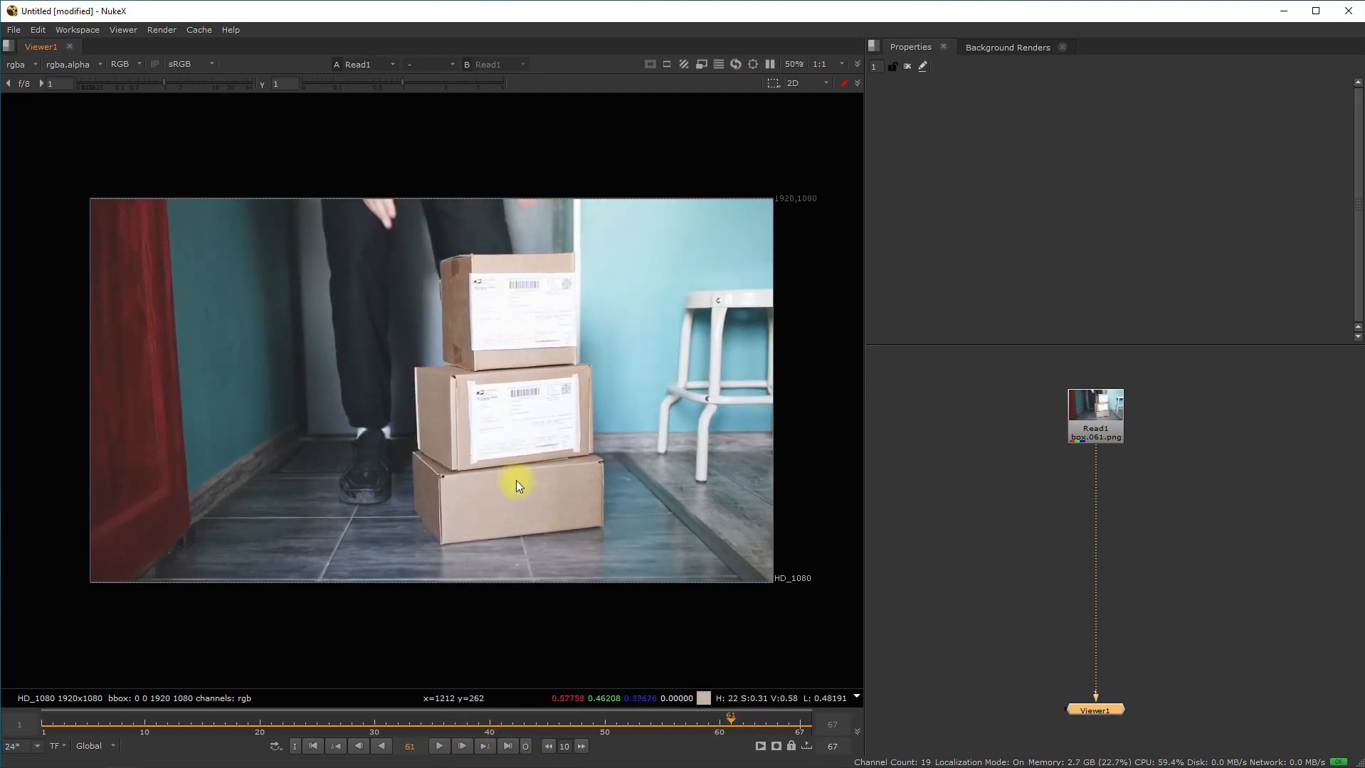
Add a Roto node and draw a closed Bezier shape around the top box at frame 61
left_click(1009, 545)
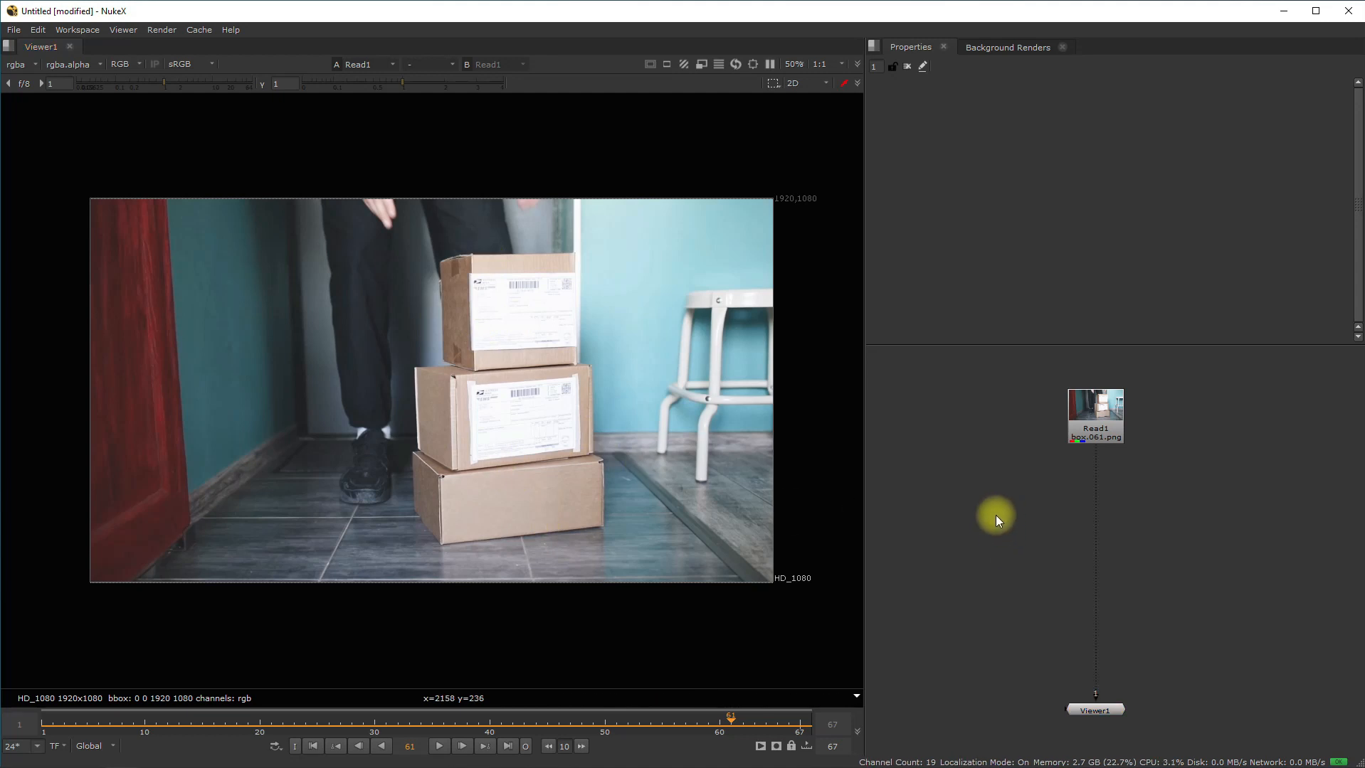
key("o")
scroll(482, 203, "up", 5)
left_click(378, 338)
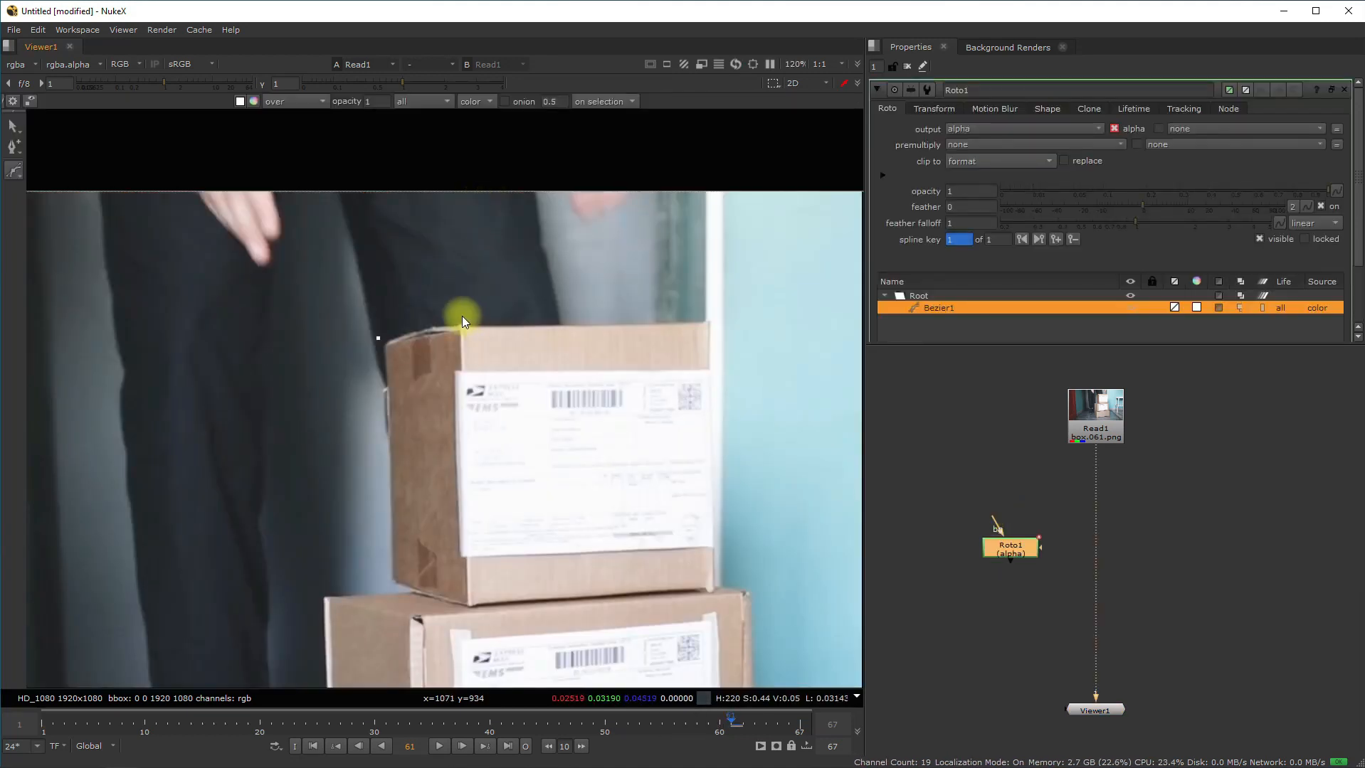
left_click(707, 319)
middle_click_drag(736, 348, 733, 254)
key("ctrl+z")
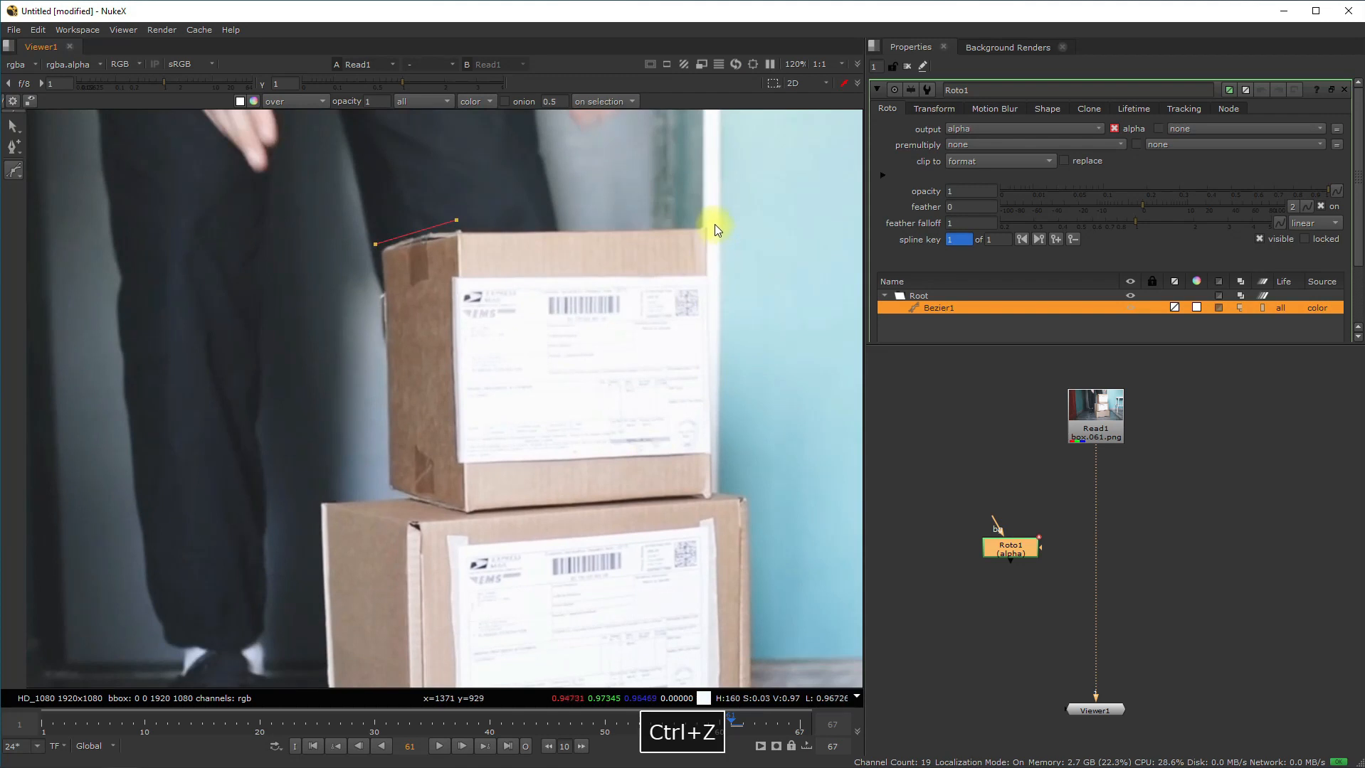
left_click(714, 496)
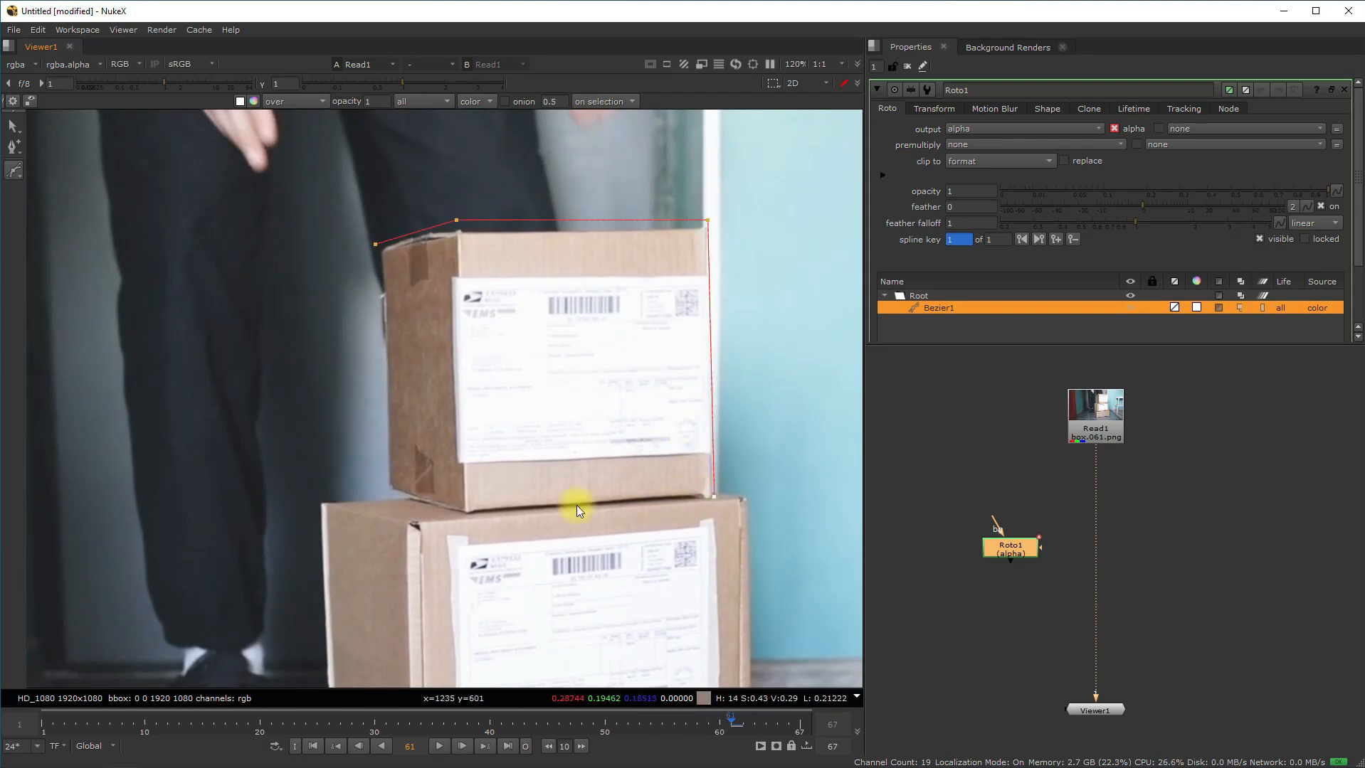
left_click(466, 515)
left_click(388, 495)
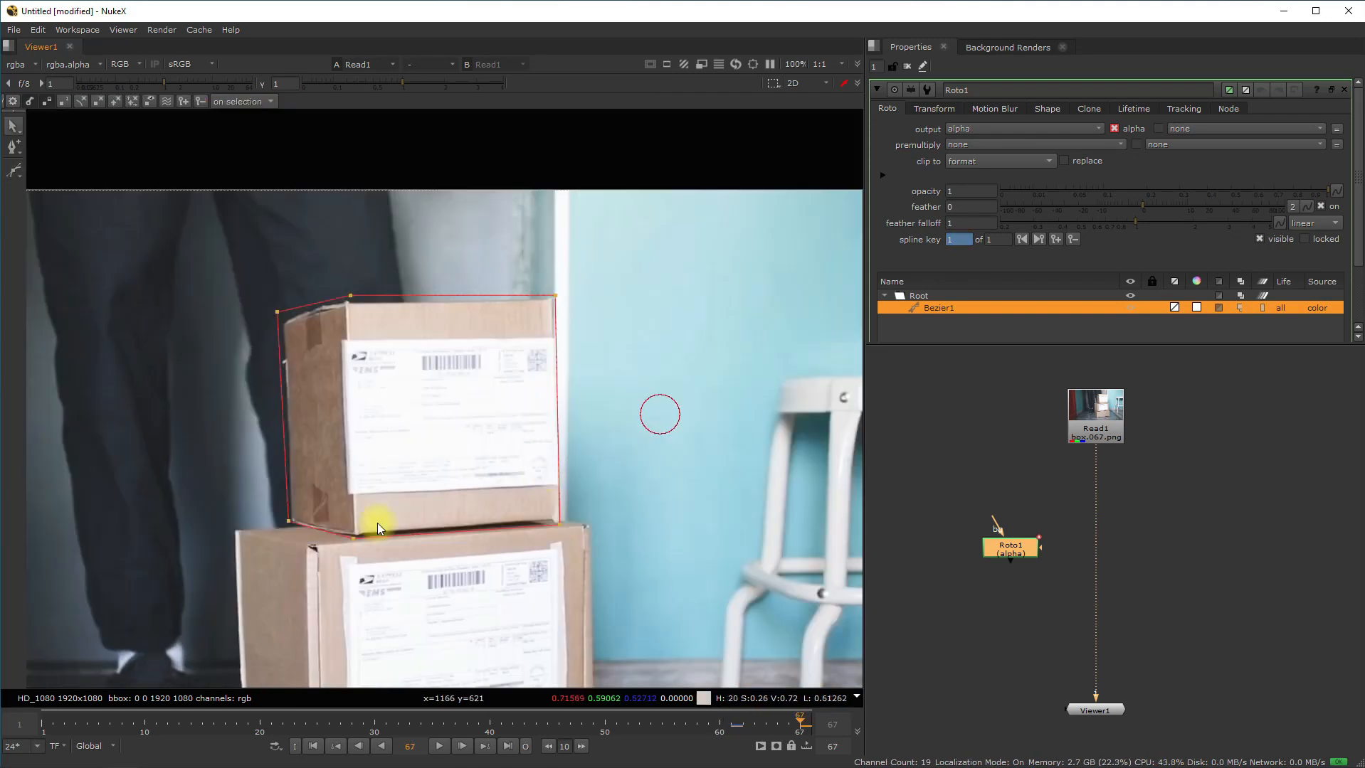
Adjust the Bezier's corner points to fit the top box's outline at frame 67
scroll(289, 524, "up", 3)
left_click_drag(289, 523, 292, 522)
left_click_drag(414, 554, 421, 556)
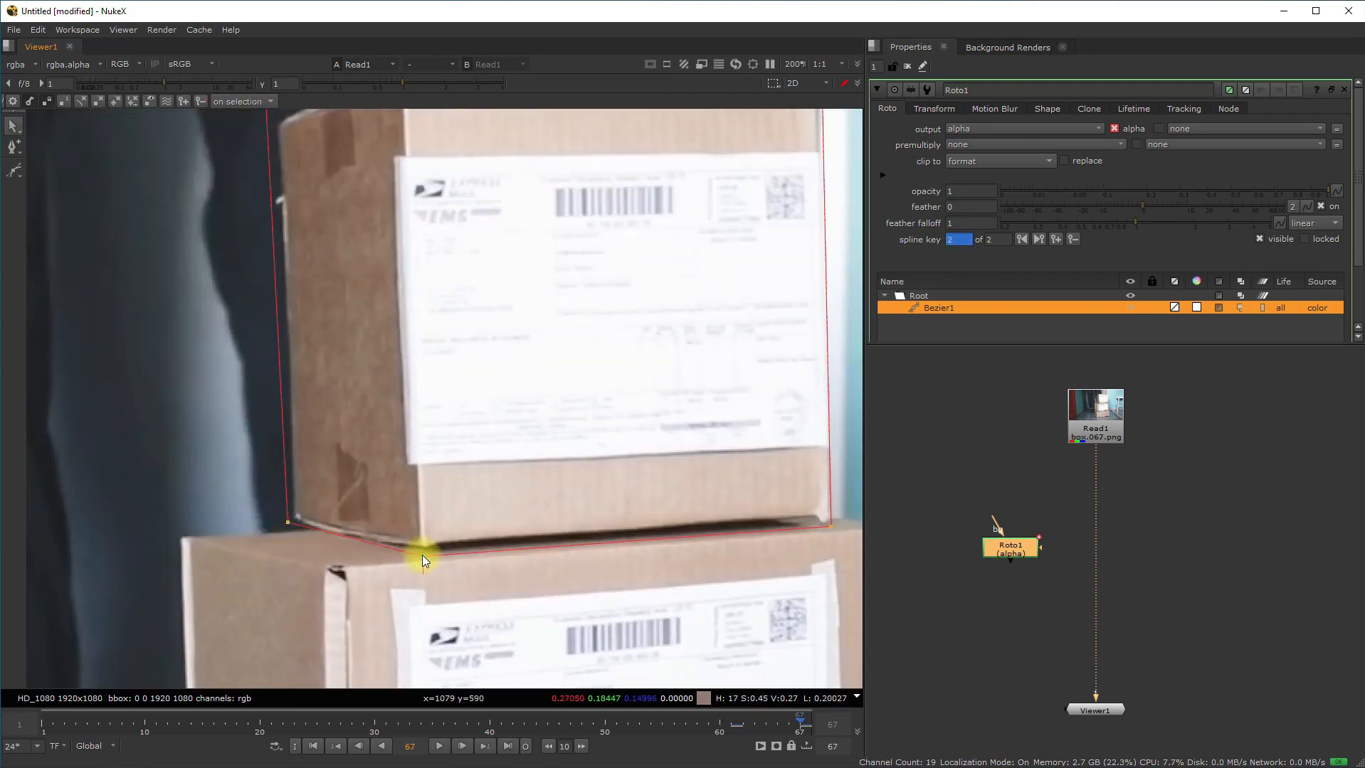
scroll(405, 440, "down", 3)
middle_click_drag(387, 216, 410, 333)
left_click_drag(342, 353, 345, 362)
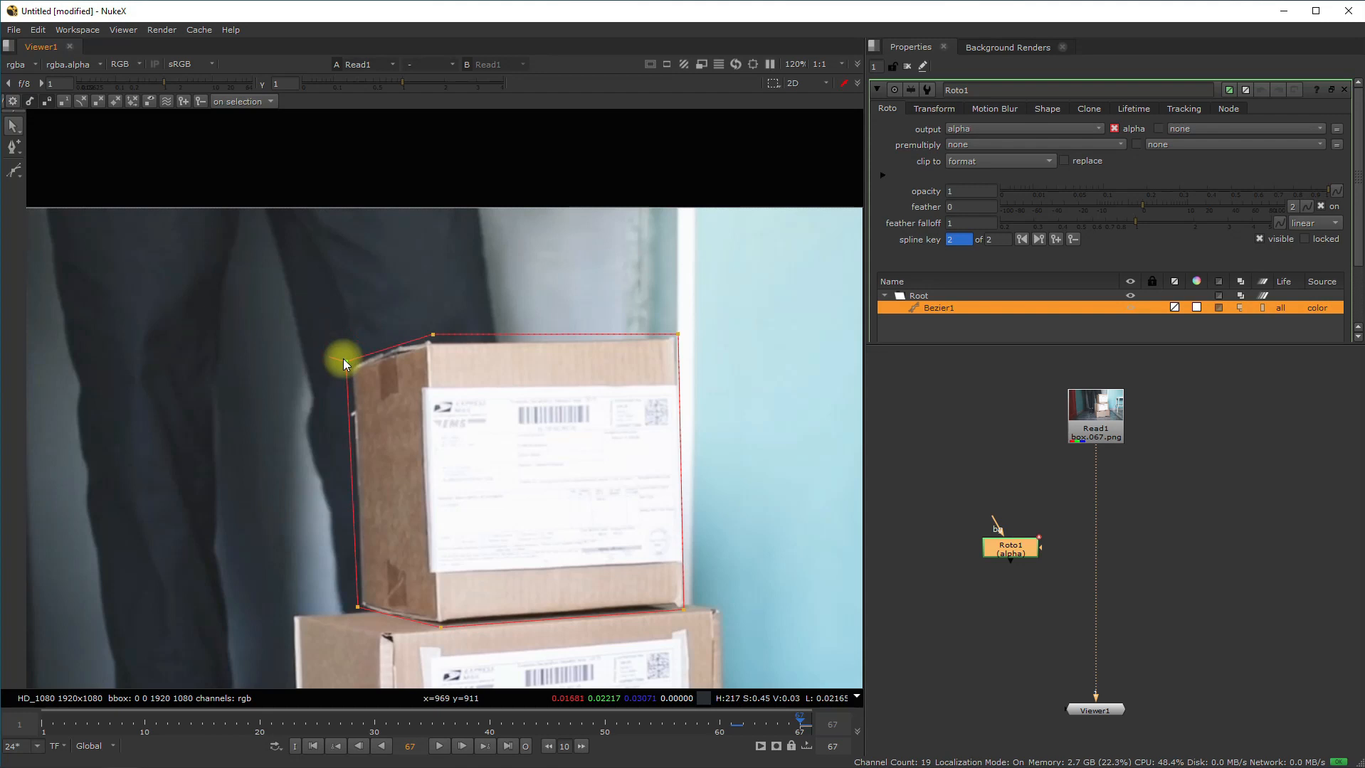
left_click_drag(432, 335, 429, 333)
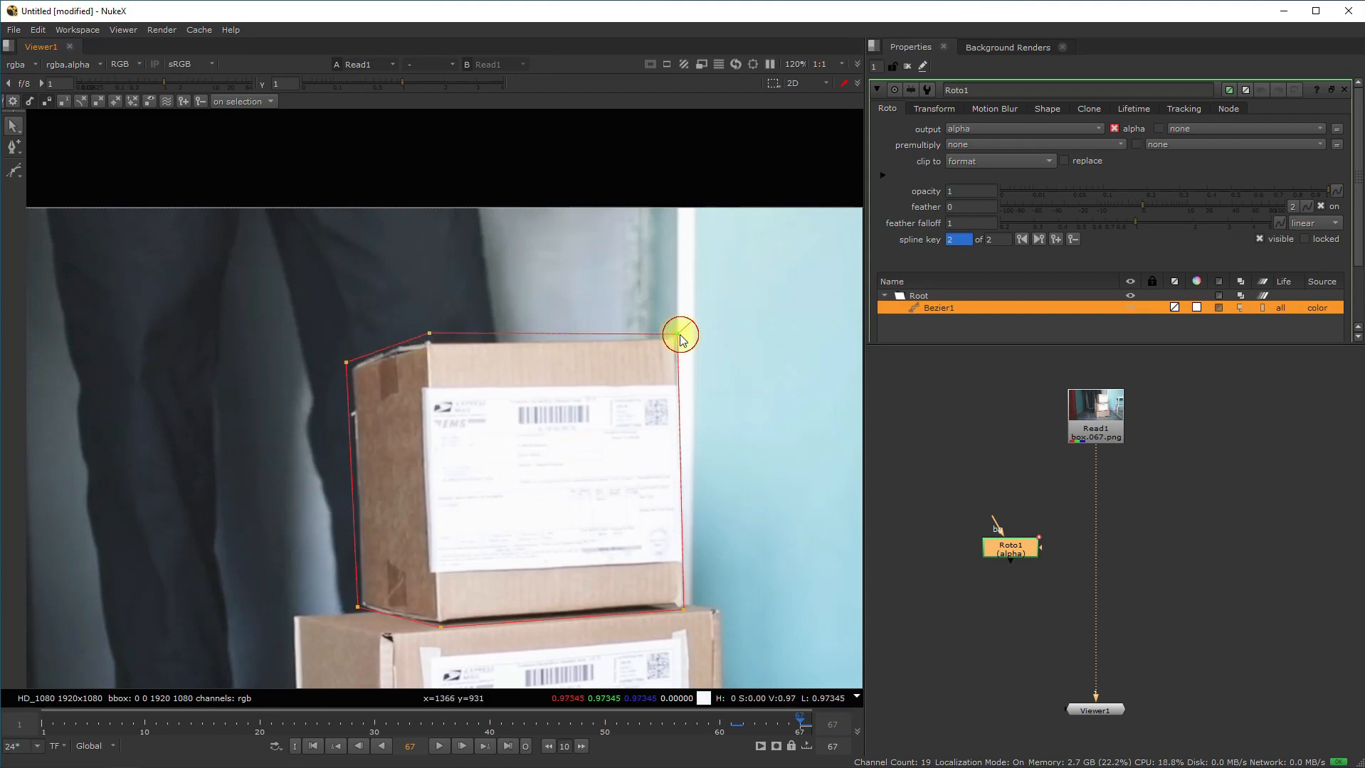
left_click_drag(687, 612, 689, 611)
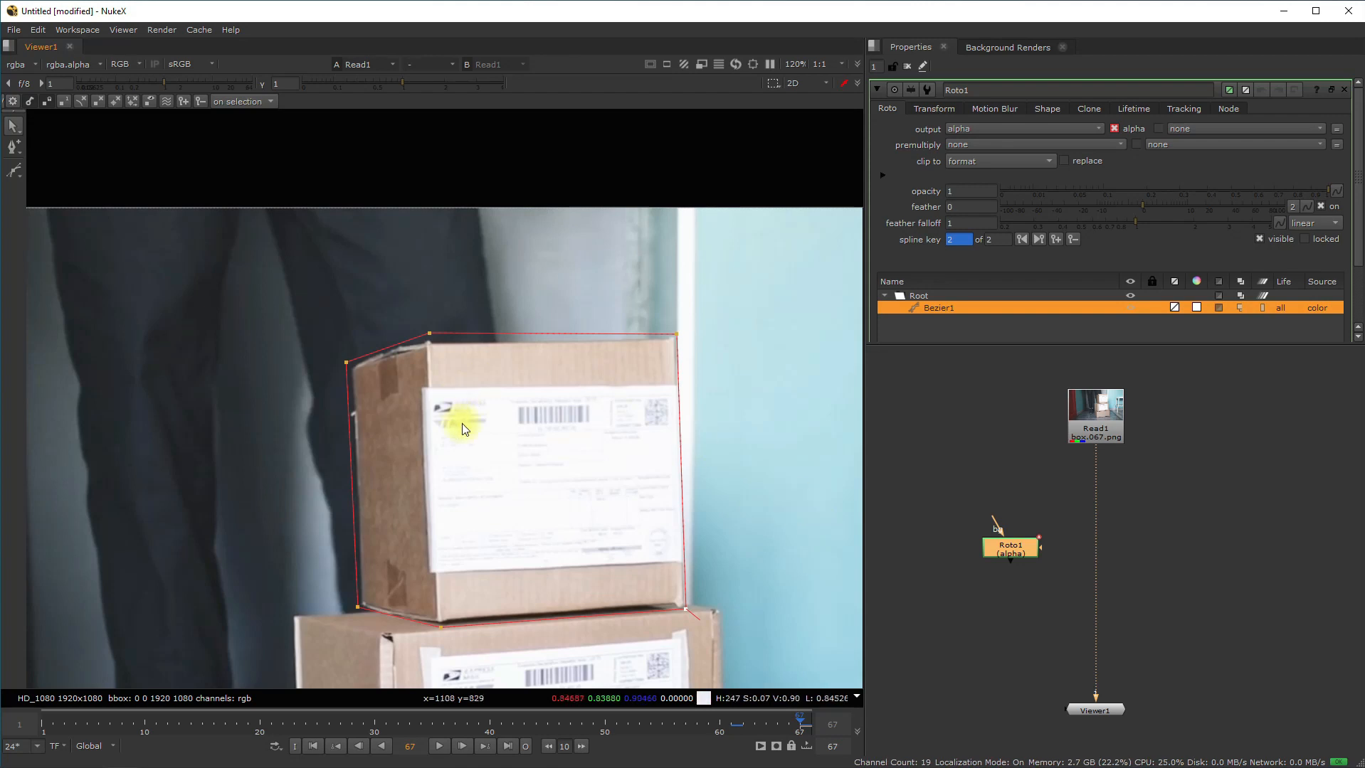
scroll(749, 524, "down", 4)
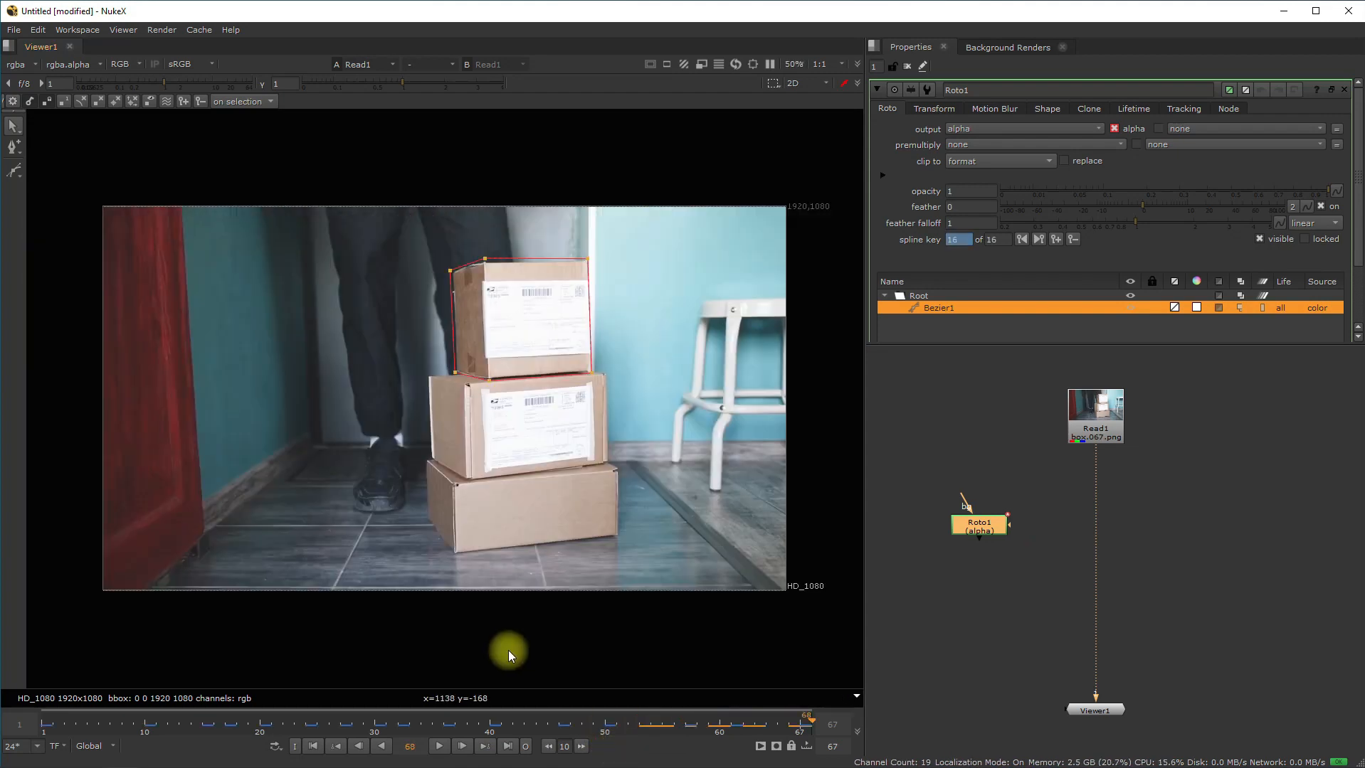
Play the shot from the first frame and scrub to frame 64 to check how the roto shape follows the top box
left_click(315, 747)
left_click(439, 746)
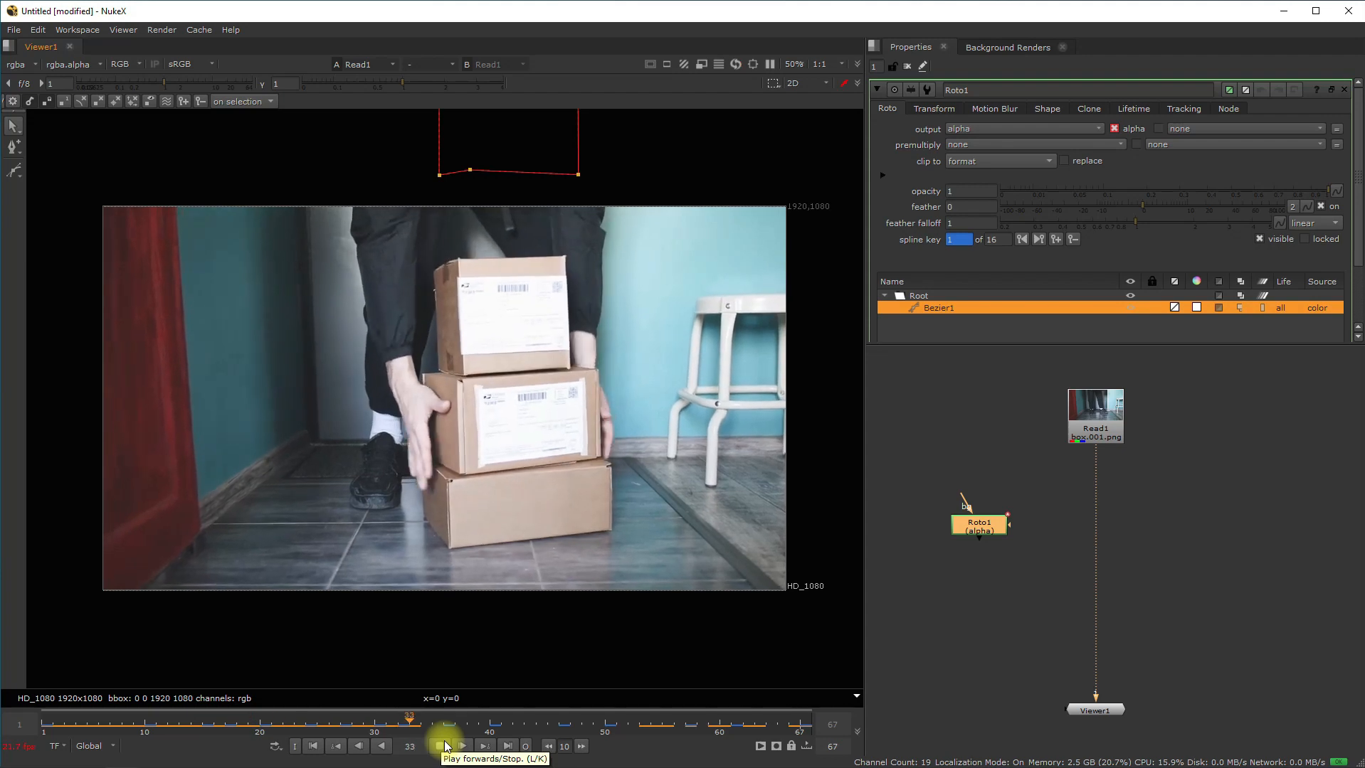
left_click(441, 746)
left_click_drag(427, 727, 773, 742)
Add a CameraTracker node with Read1 as its source and connect its mask input to Roto1
left_click(1049, 520)
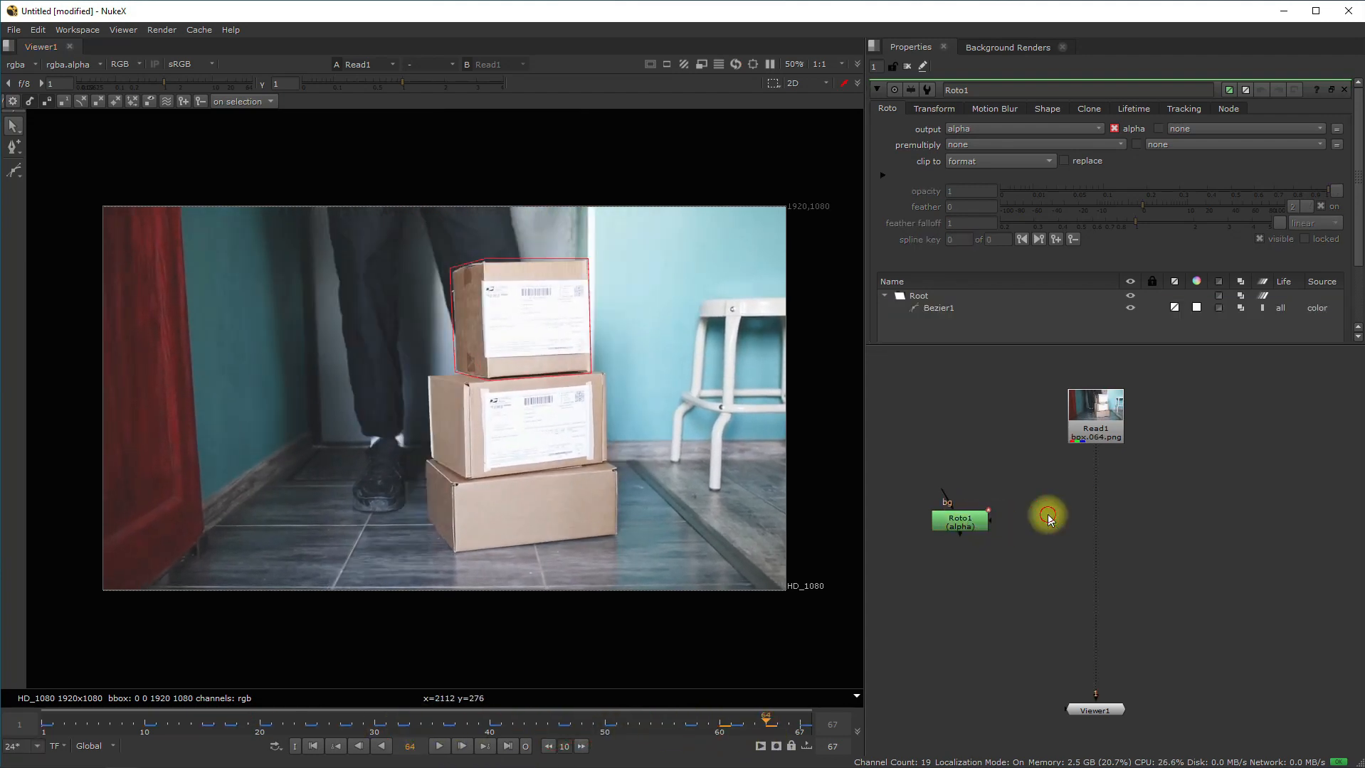
key("Tab")
type("cam")
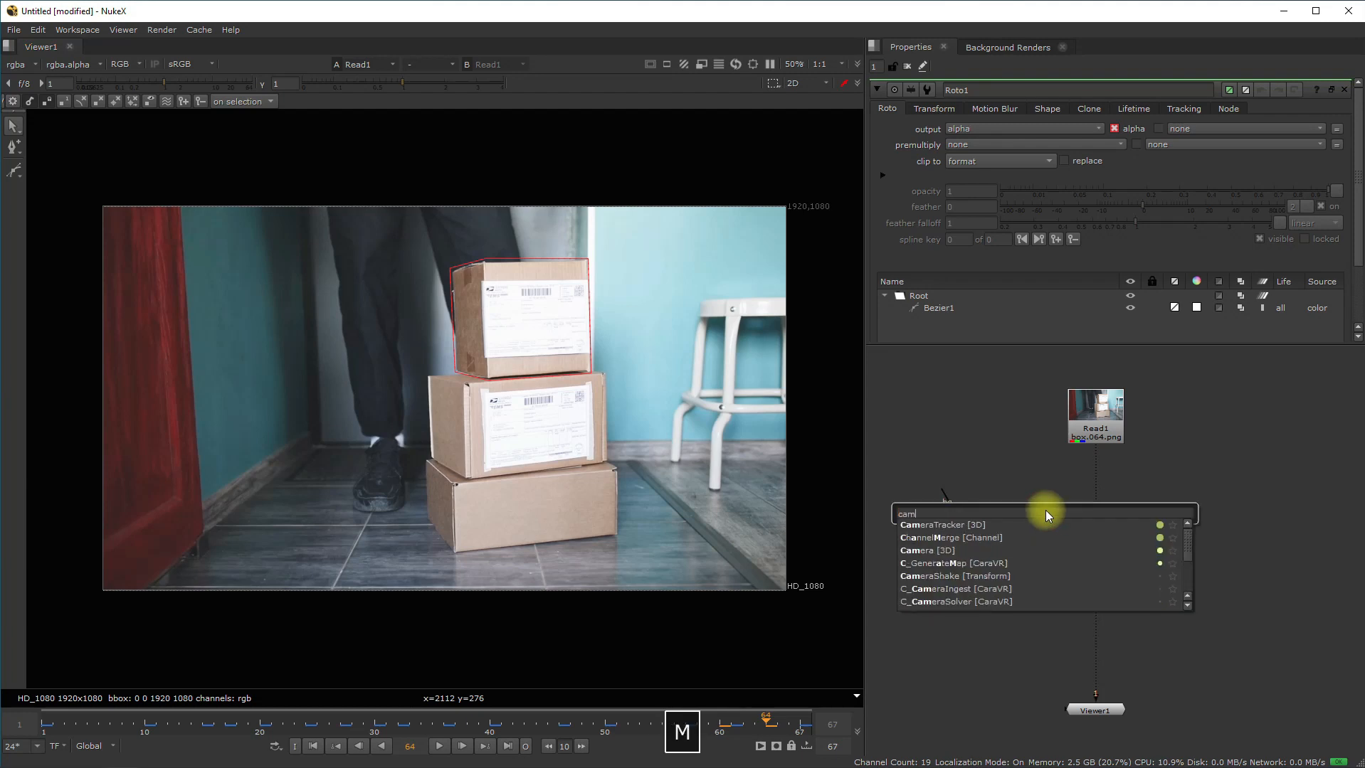
left_click(982, 528)
scroll(1037, 513, "up", 2)
left_click_drag(1043, 515, 952, 527)
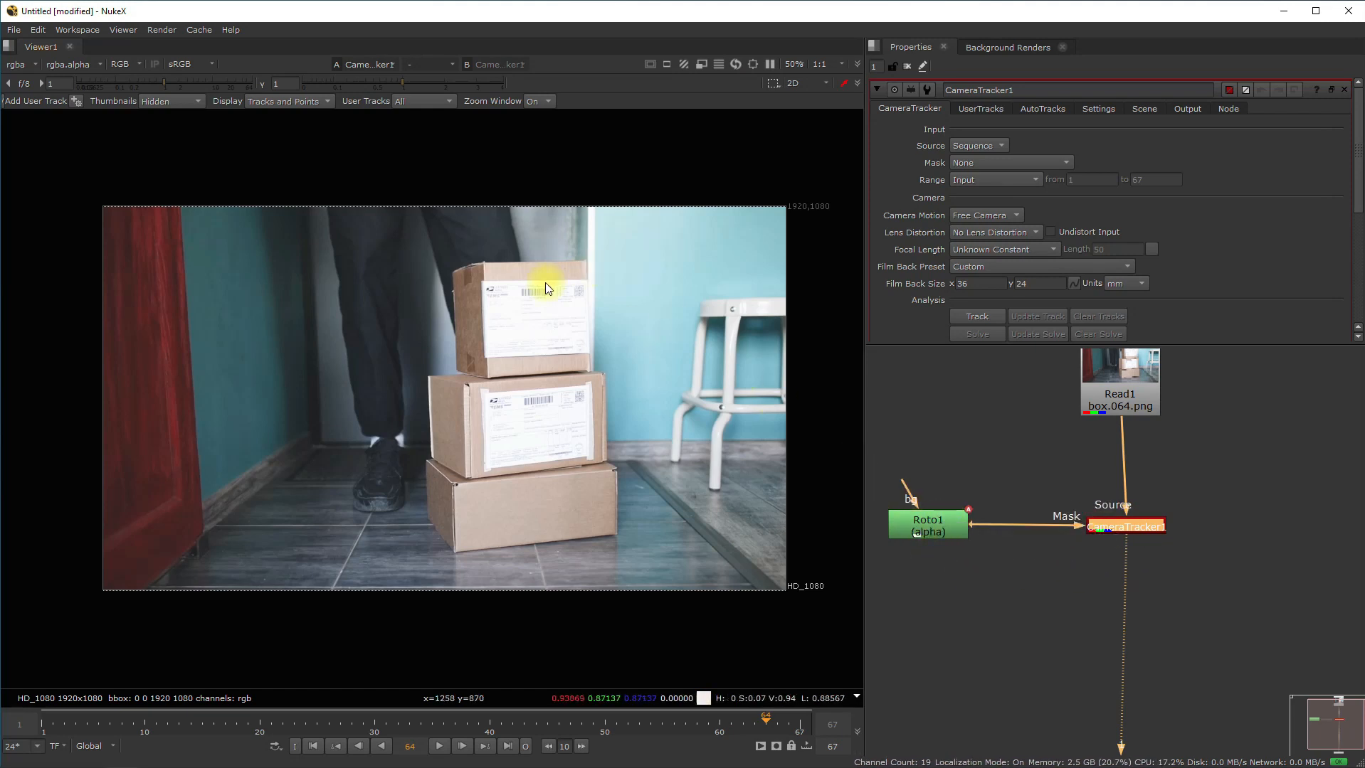
View the alpha channel of Roto1 in the viewer to check the mask around the top box
key("a")
key("a")
double_click(925, 525)
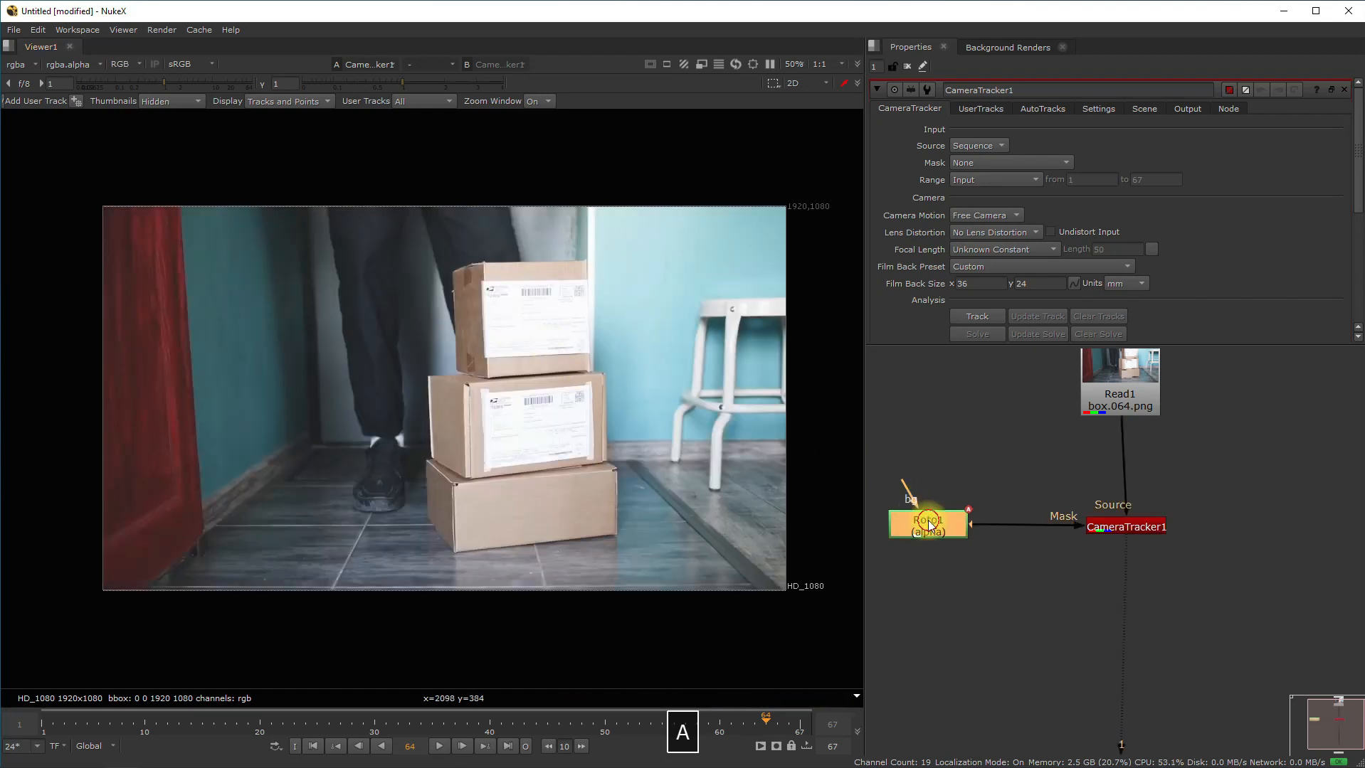
key("1")
key("a")
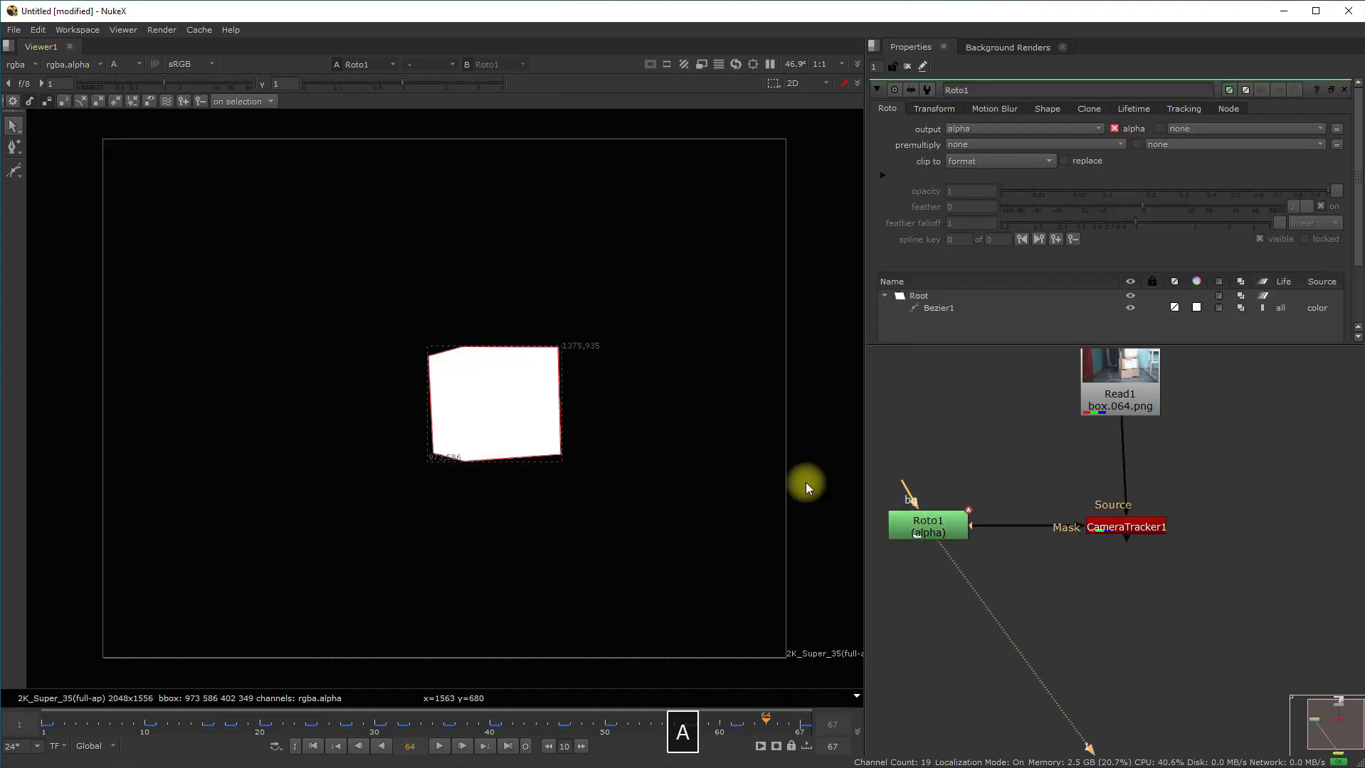
double_click(1127, 527)
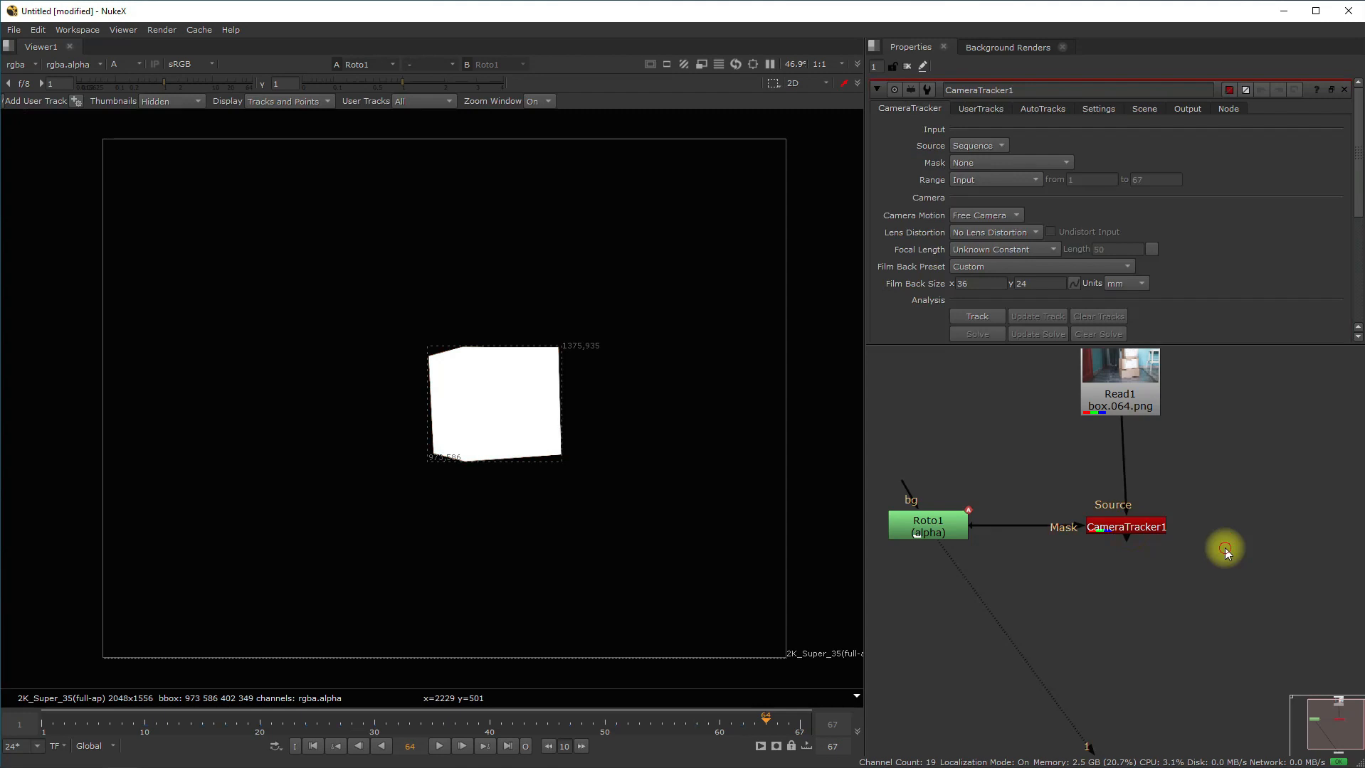
key("s")
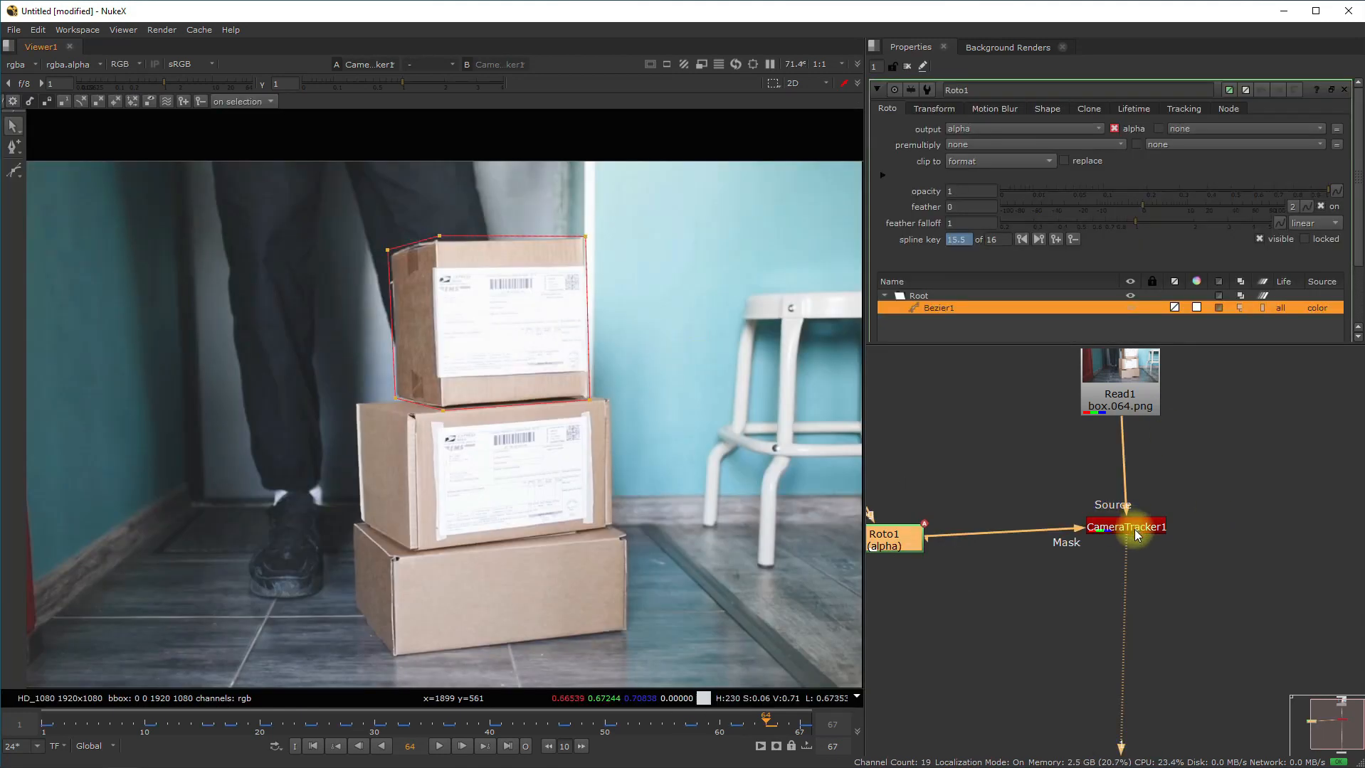
Reopen the CameraTracker1 settings and enable Preview Features and Refine Feature Locations
left_click_drag(1136, 531, 1136, 538)
double_click(1136, 538)
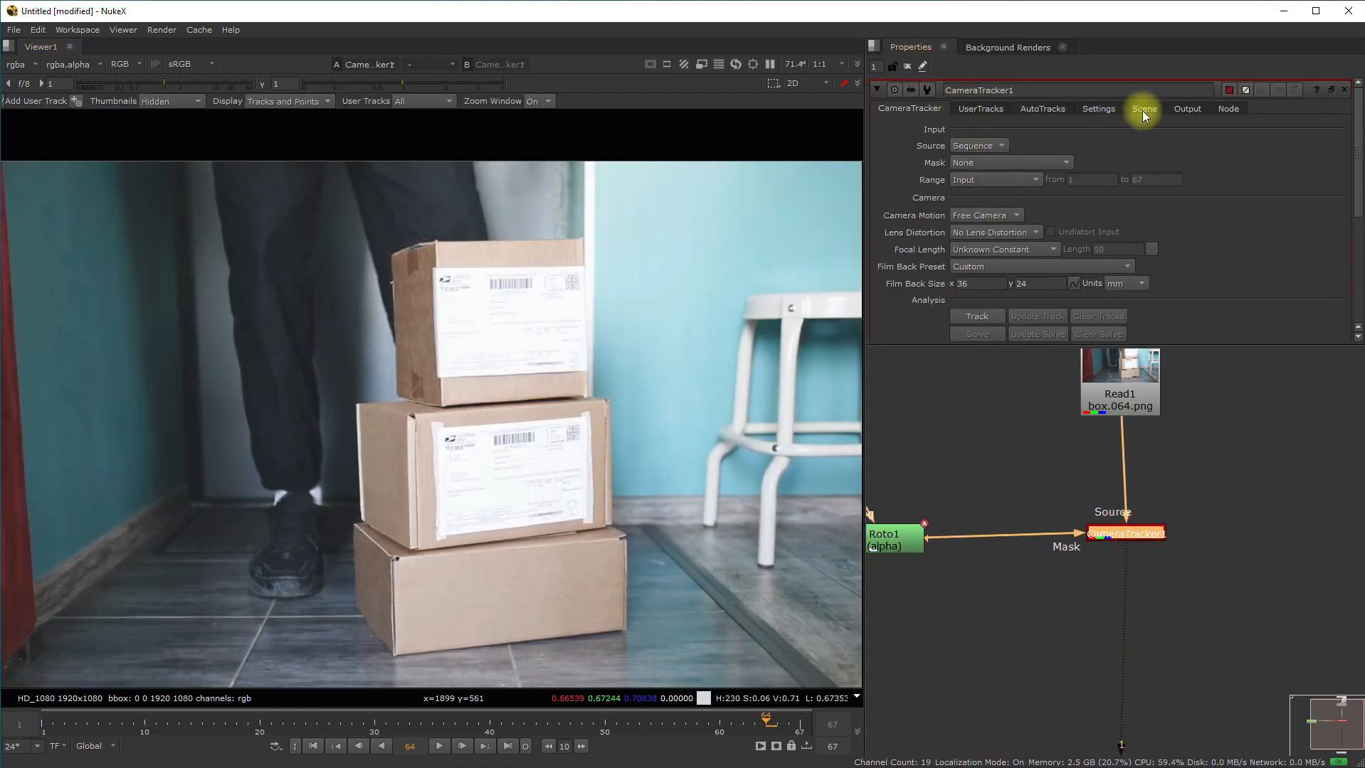
left_click(1099, 108)
left_click(968, 207)
left_click(968, 193)
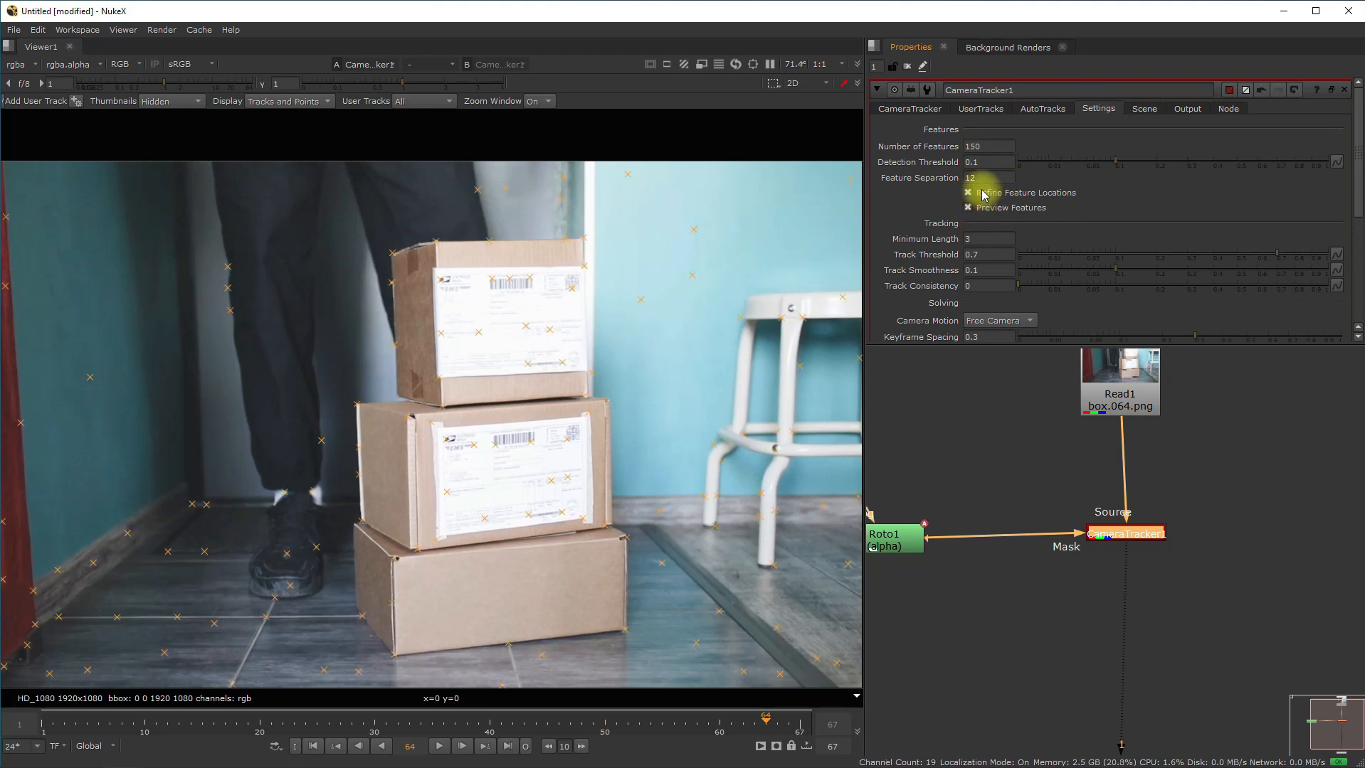
Set the CameraTracker's number of features to 300
left_click(993, 146)
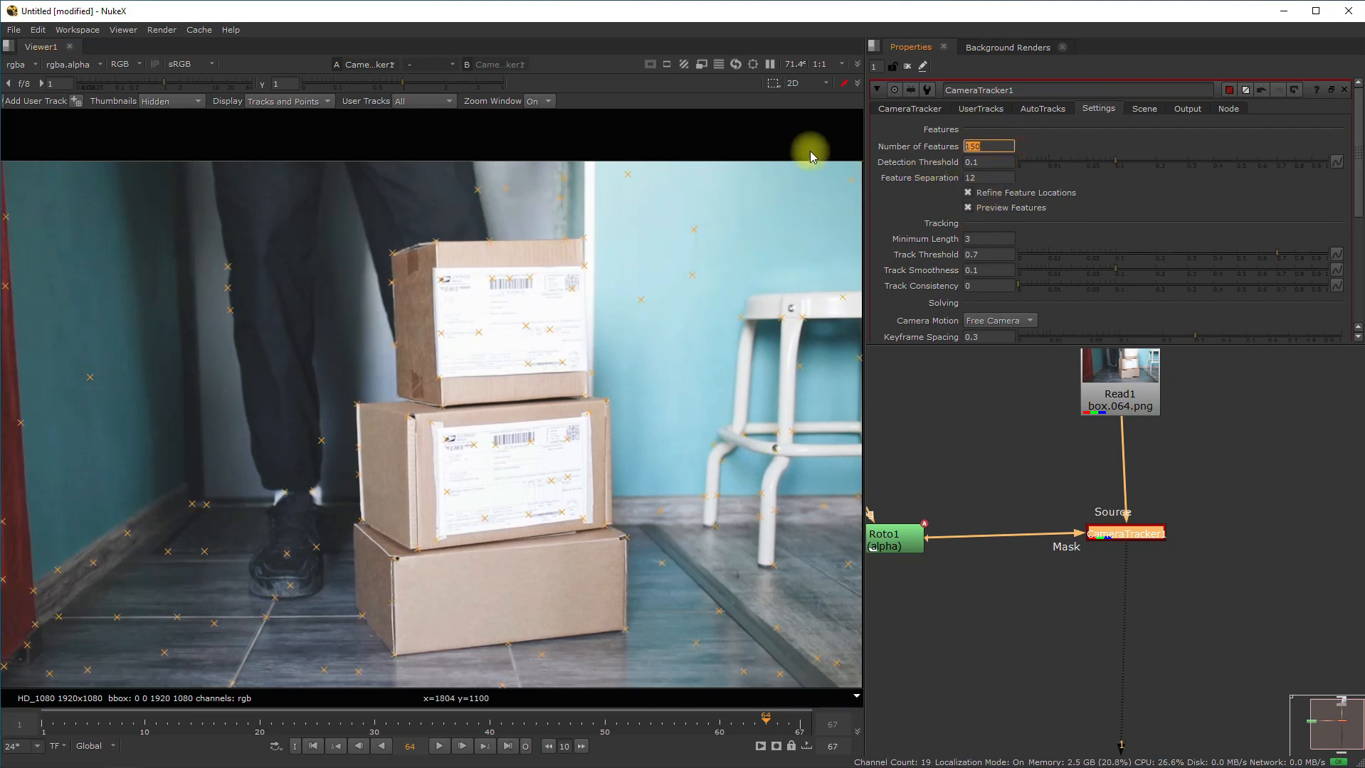
type("3")
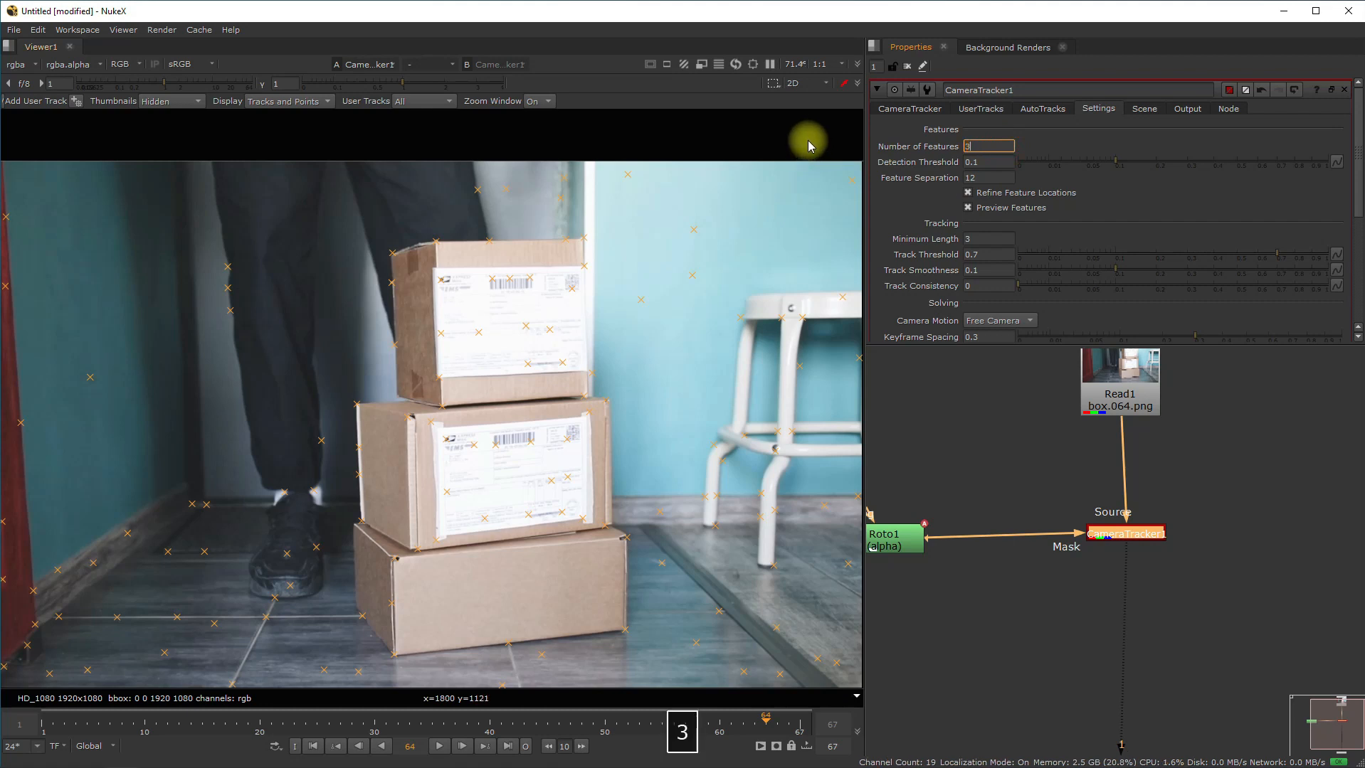
type("00")
key("Return")
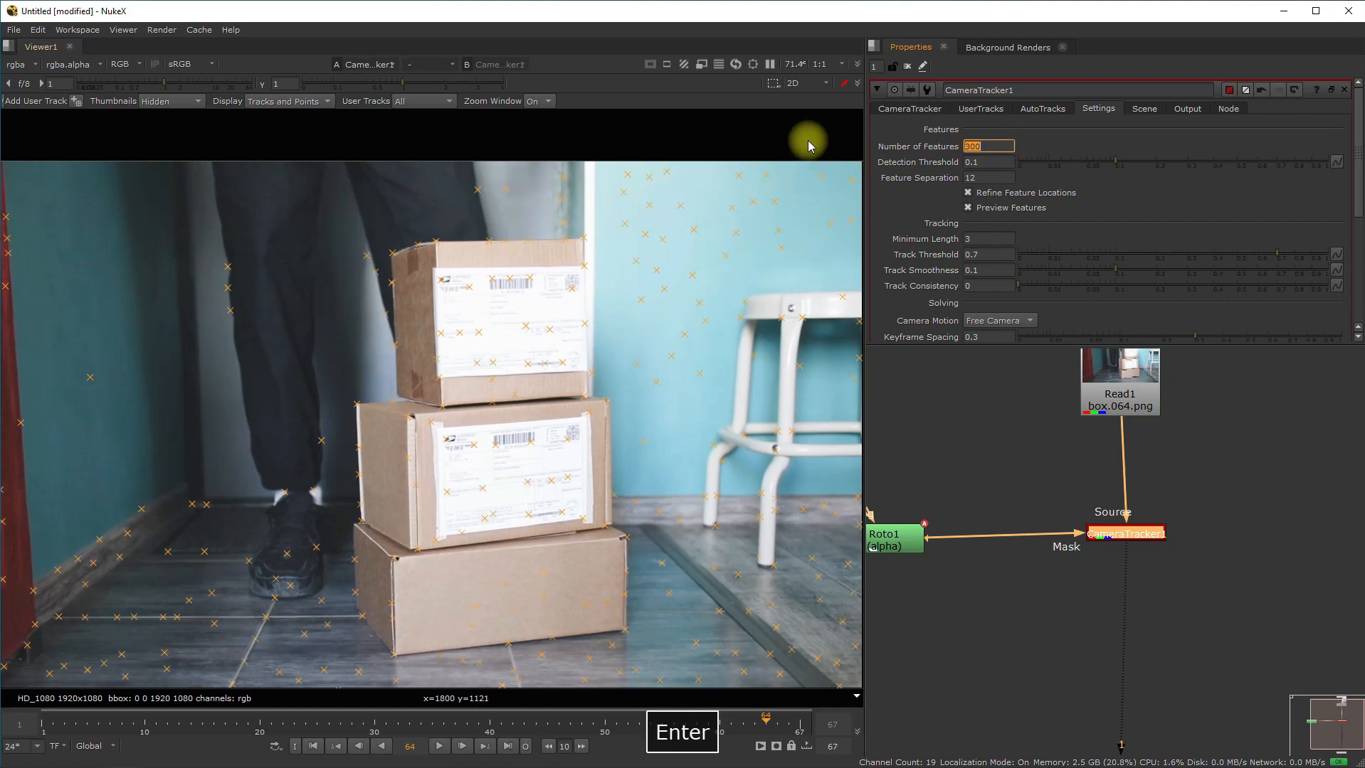
left_click(988, 146)
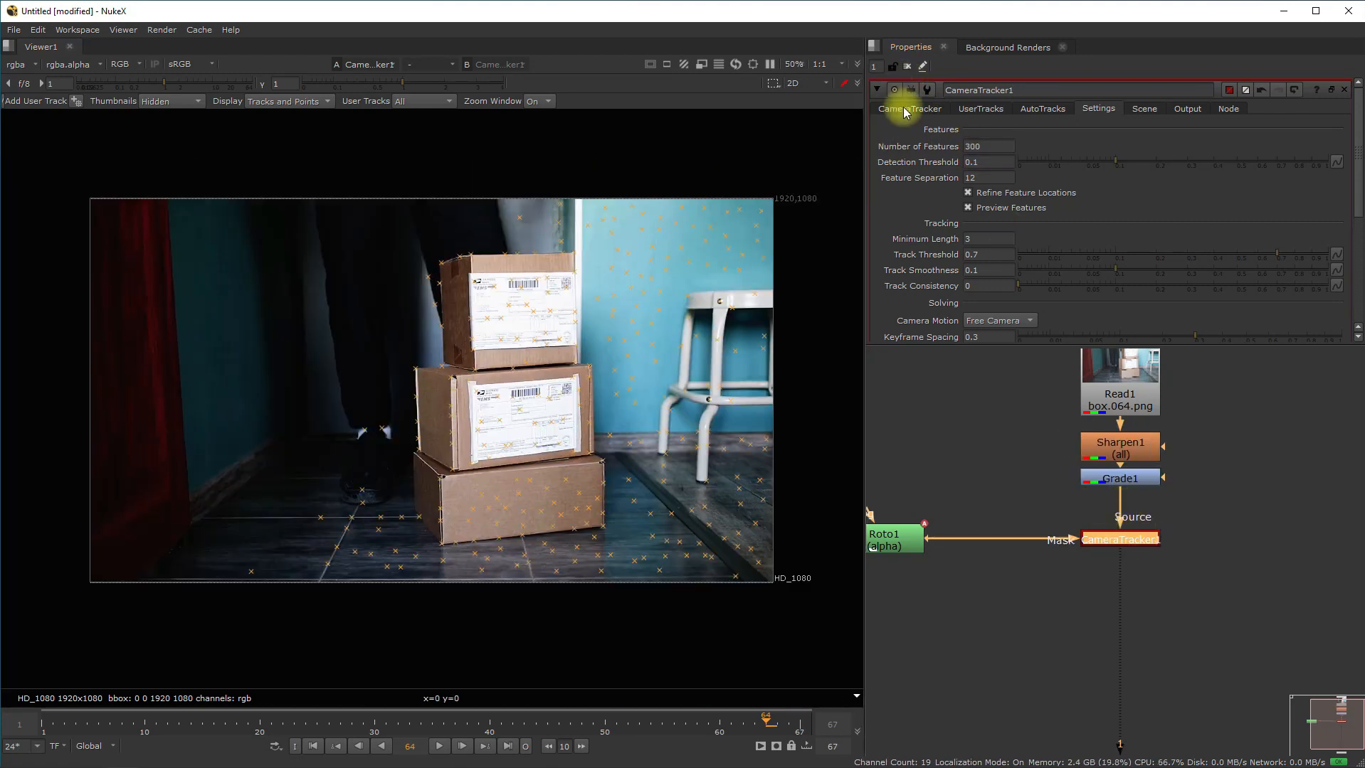
Set the CameraTracker's range to Global and its mask to Mask Inverted Alpha
left_click(906, 110)
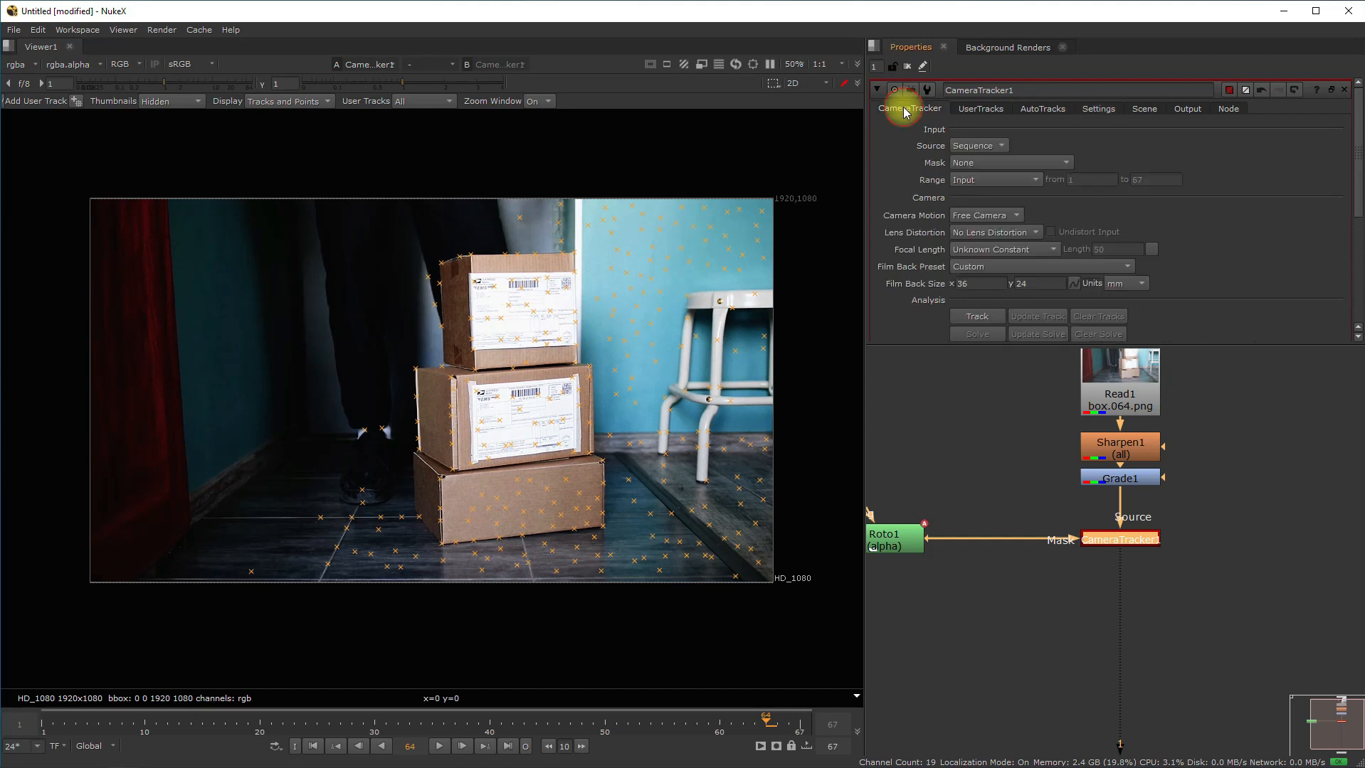
left_click(969, 184)
left_click(991, 198)
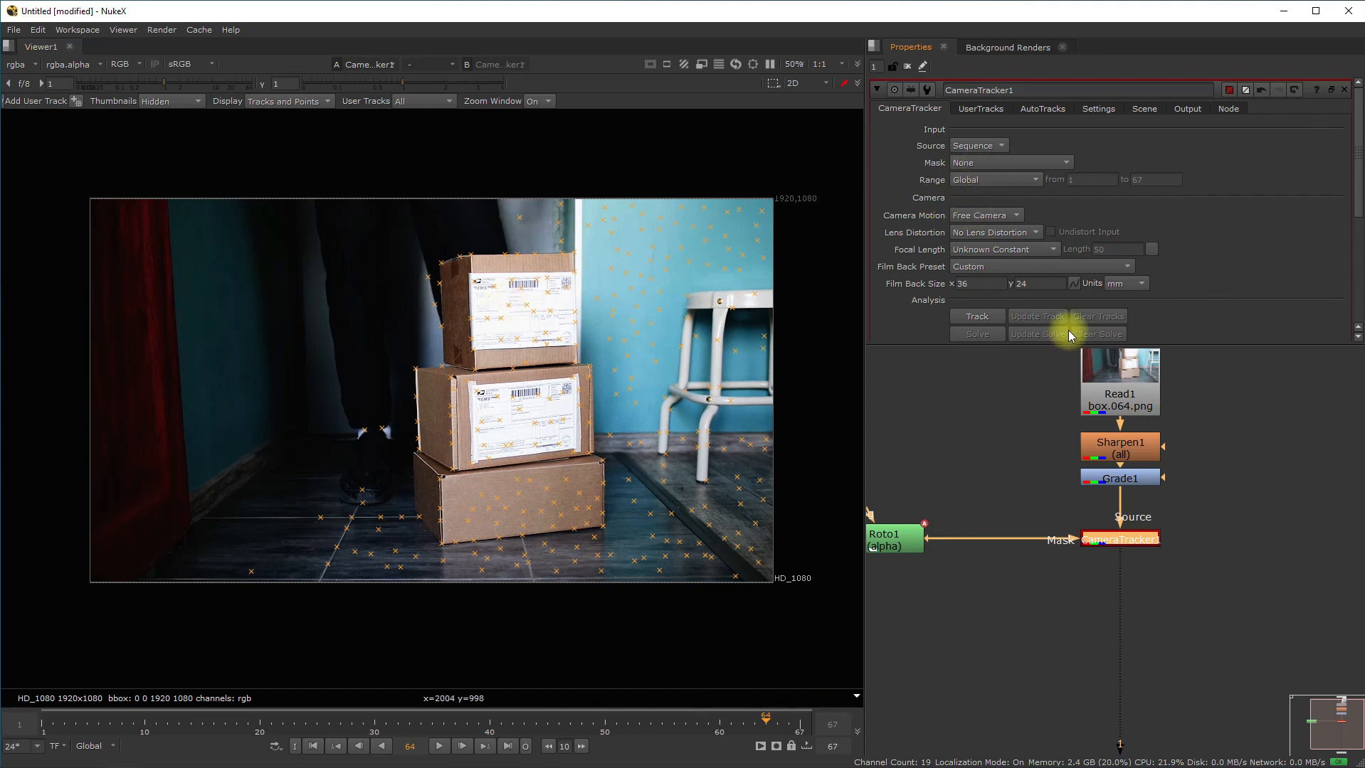
left_click(982, 163)
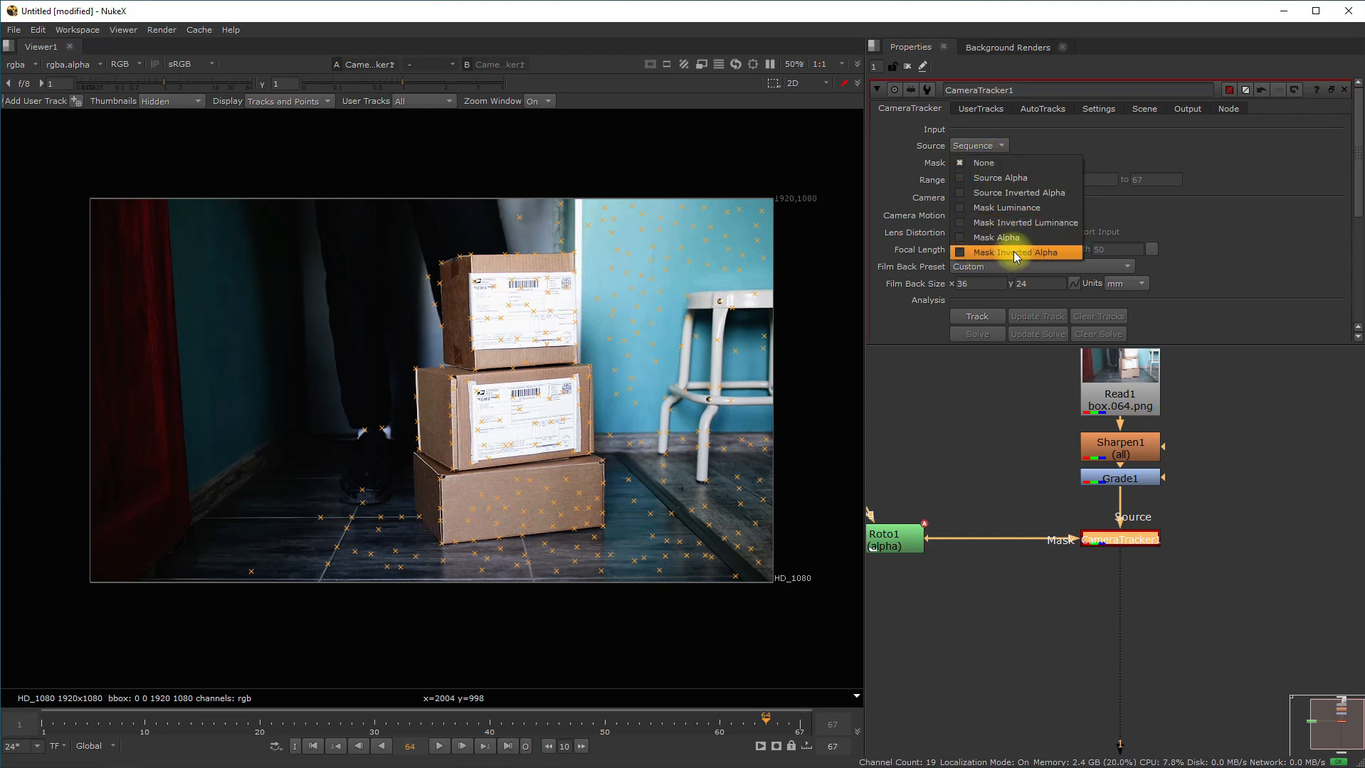
left_click(1033, 252)
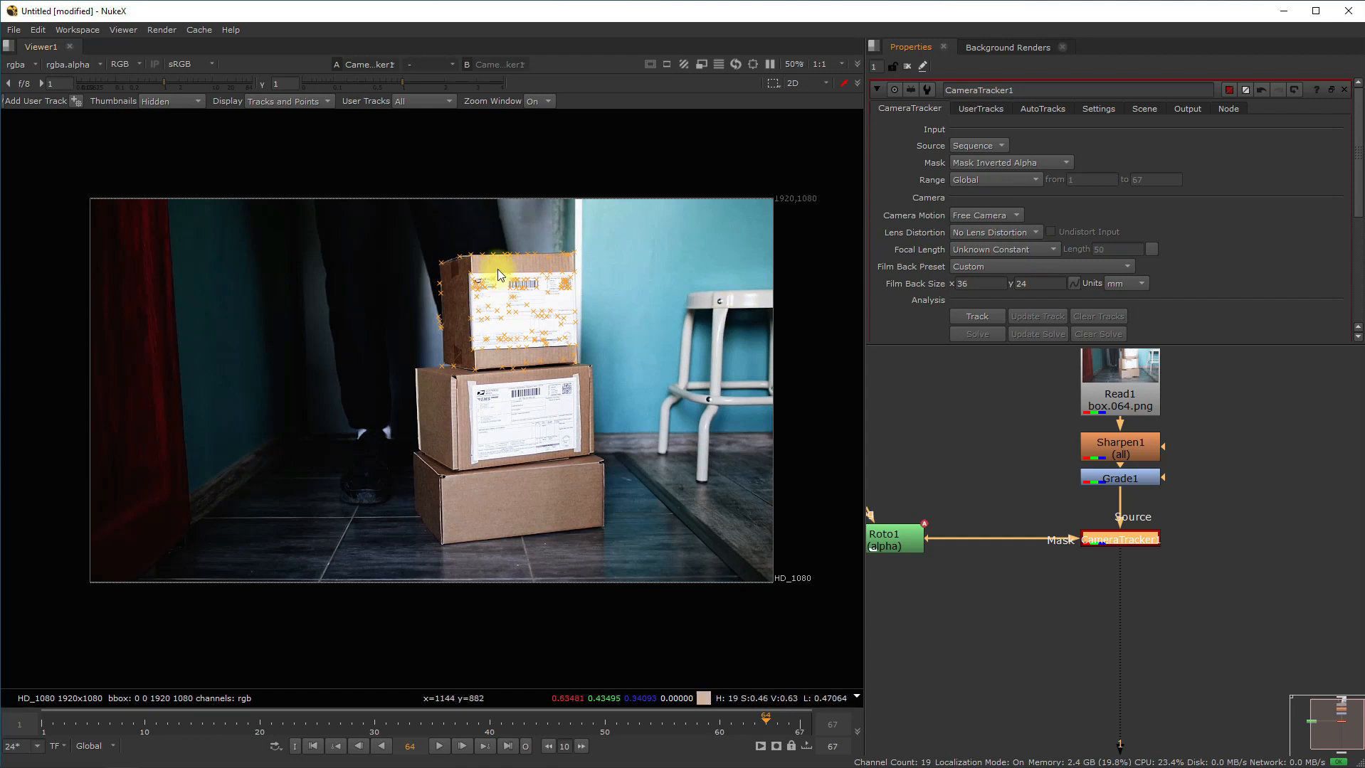
Switch the tracker's mask to None to compare the previewed features, and set it back to Mask Inverted Alpha
scroll(497, 269, "up", 3)
scroll(569, 286, "down", 2)
left_click(1010, 163)
left_click(1003, 67)
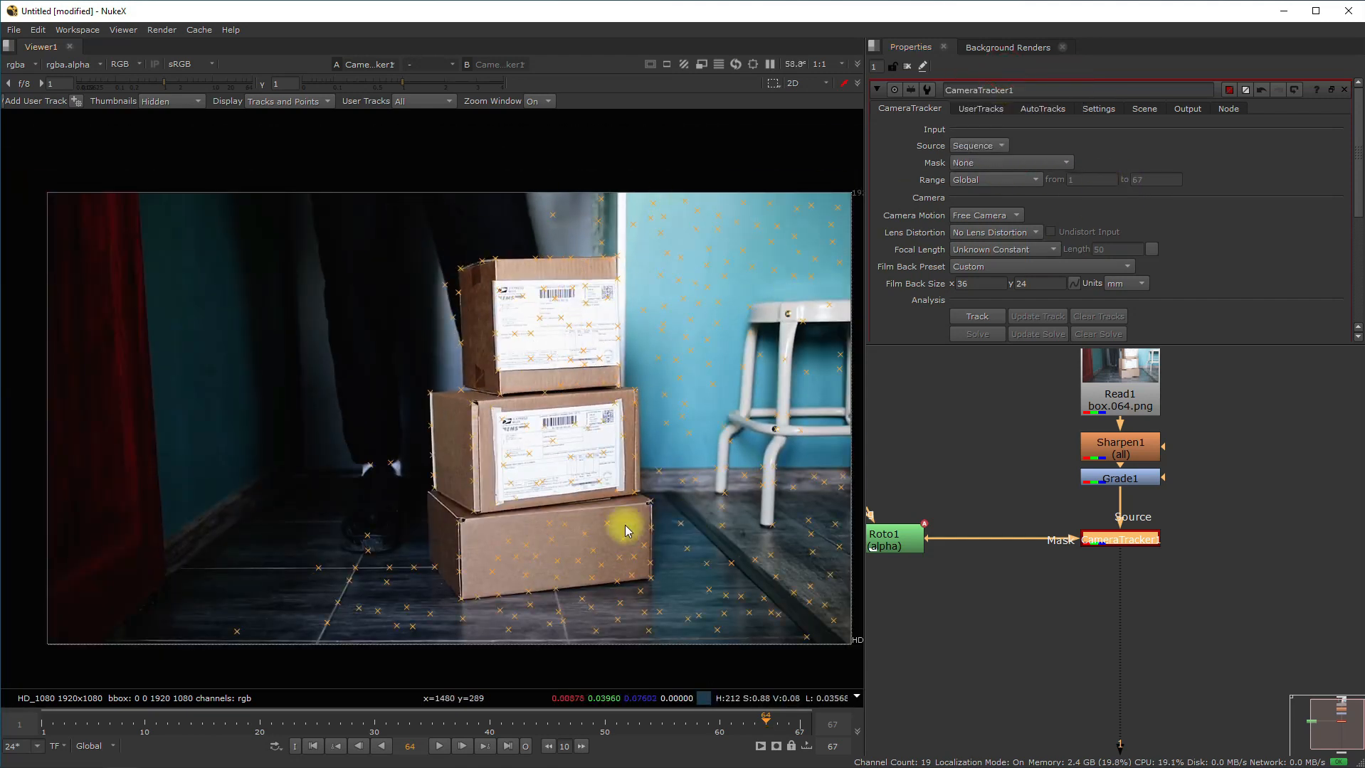
left_click(1004, 164)
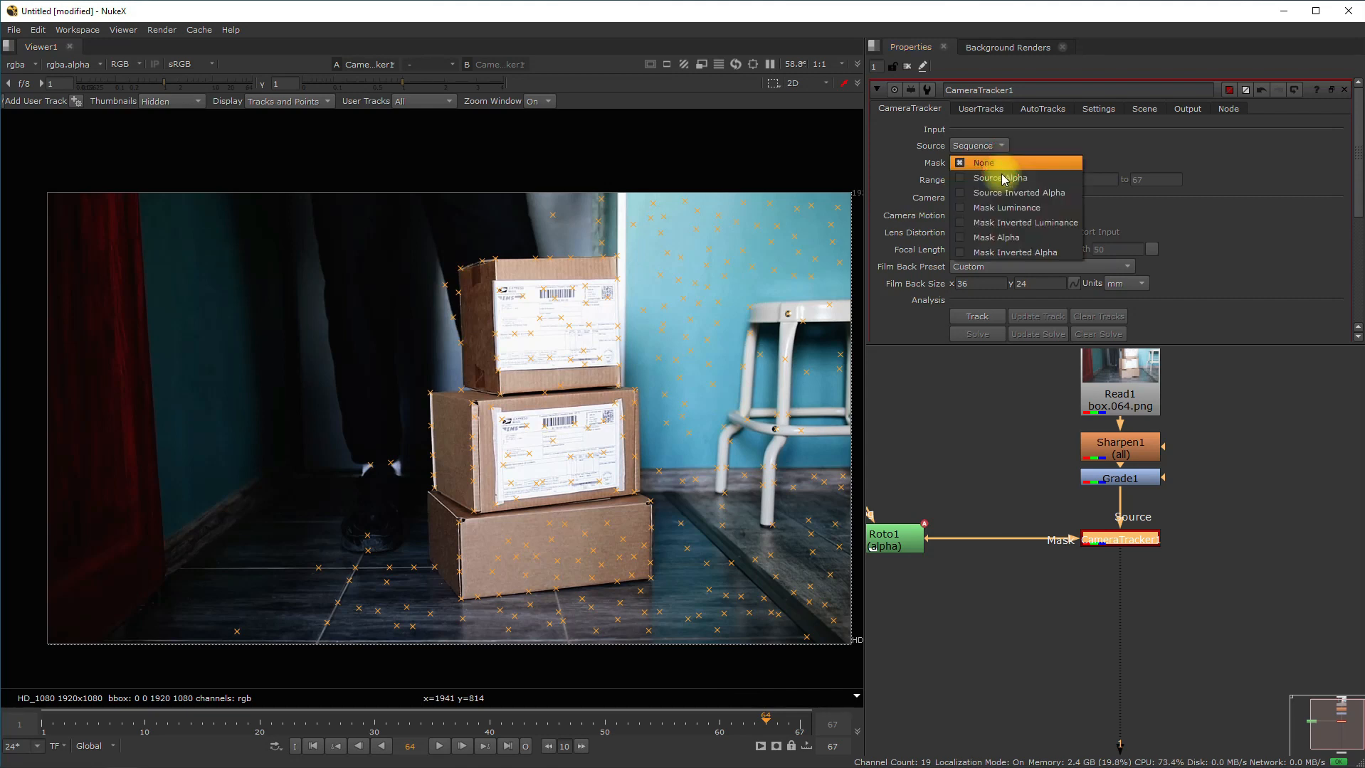
left_click(1015, 253)
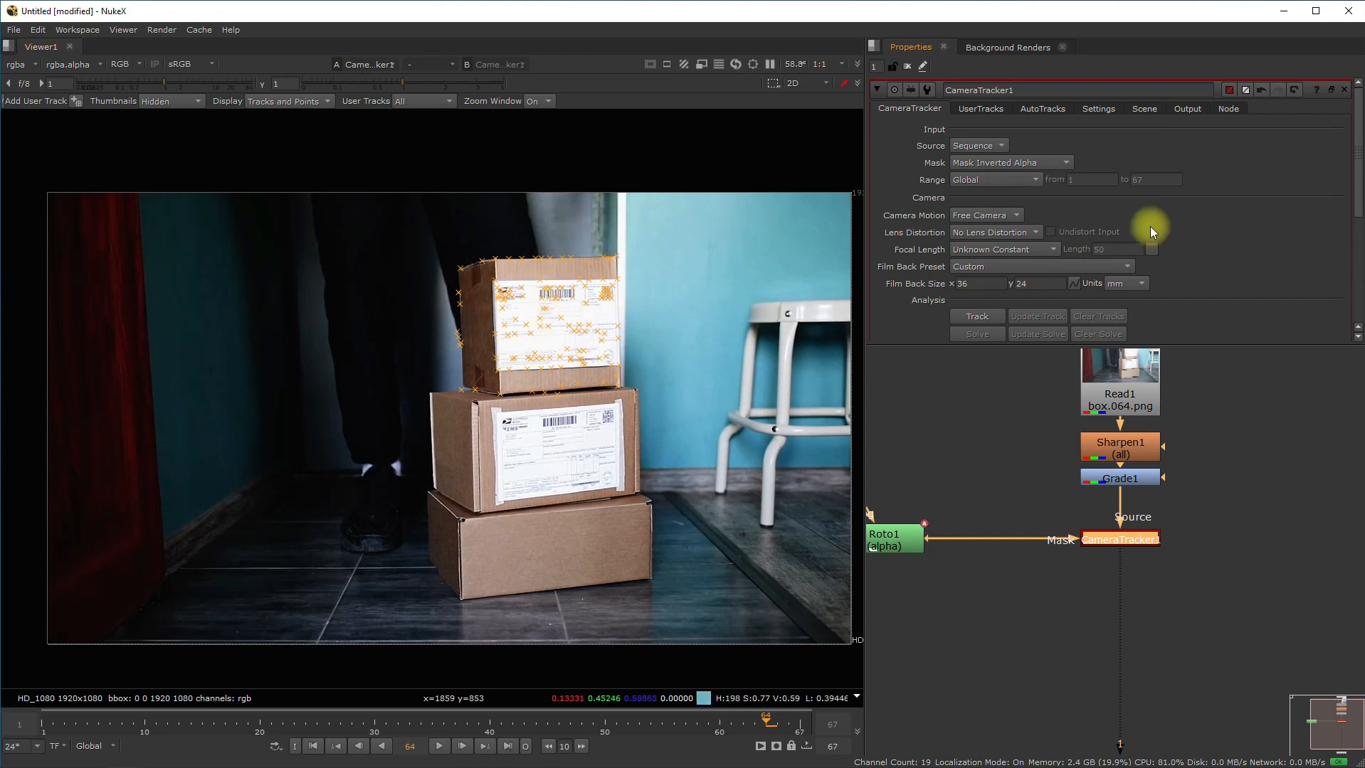
left_click(1011, 163)
left_click(1015, 167)
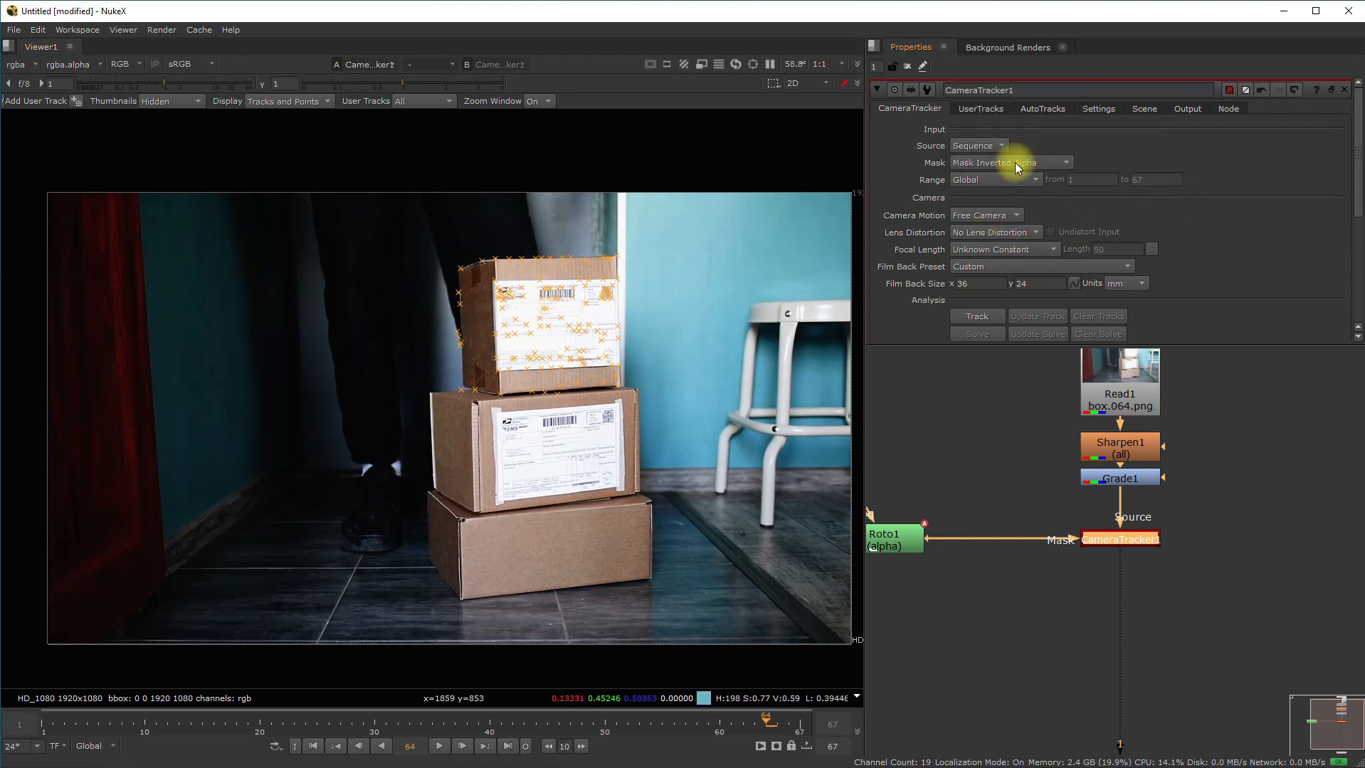
Set the lens distortion to Unknown Lens and keep the focal length as Unknown Constant
left_click(992, 232)
left_click(1013, 233)
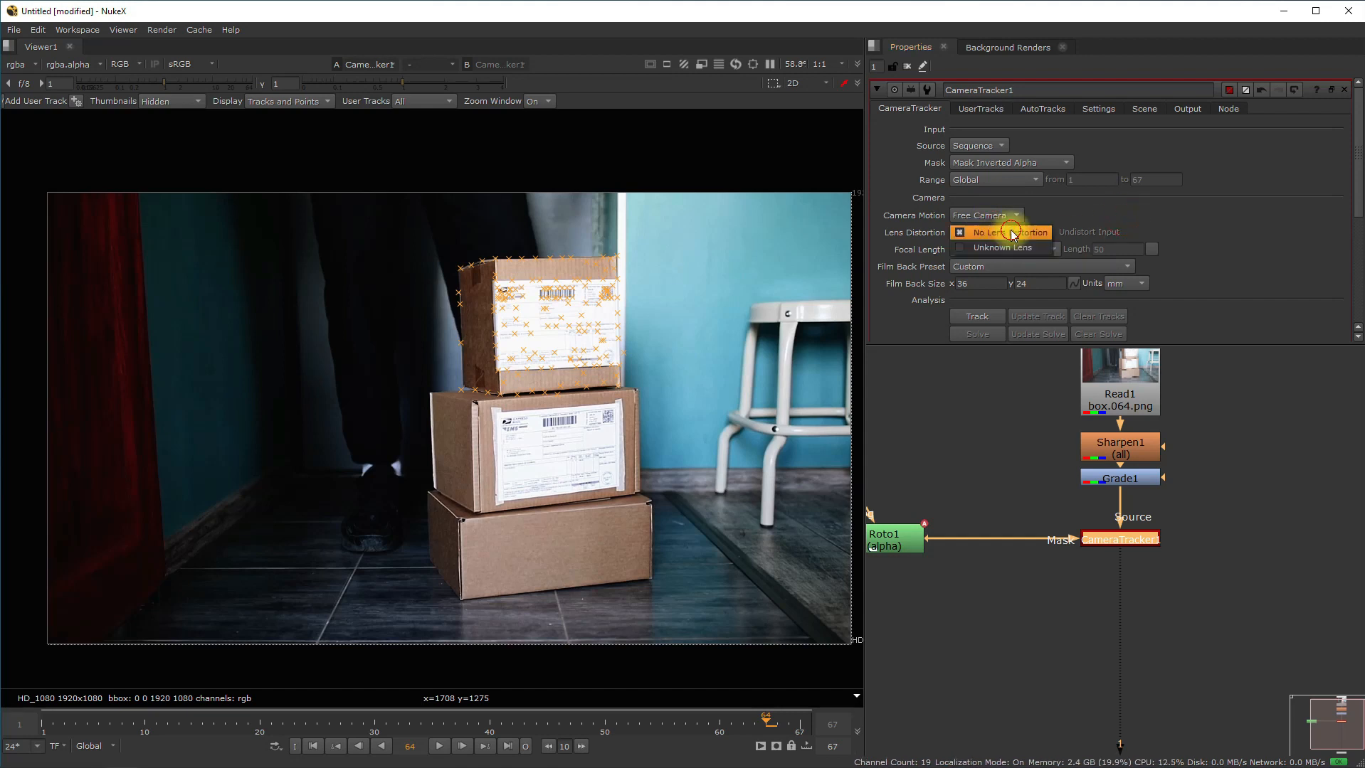
left_click(1011, 247)
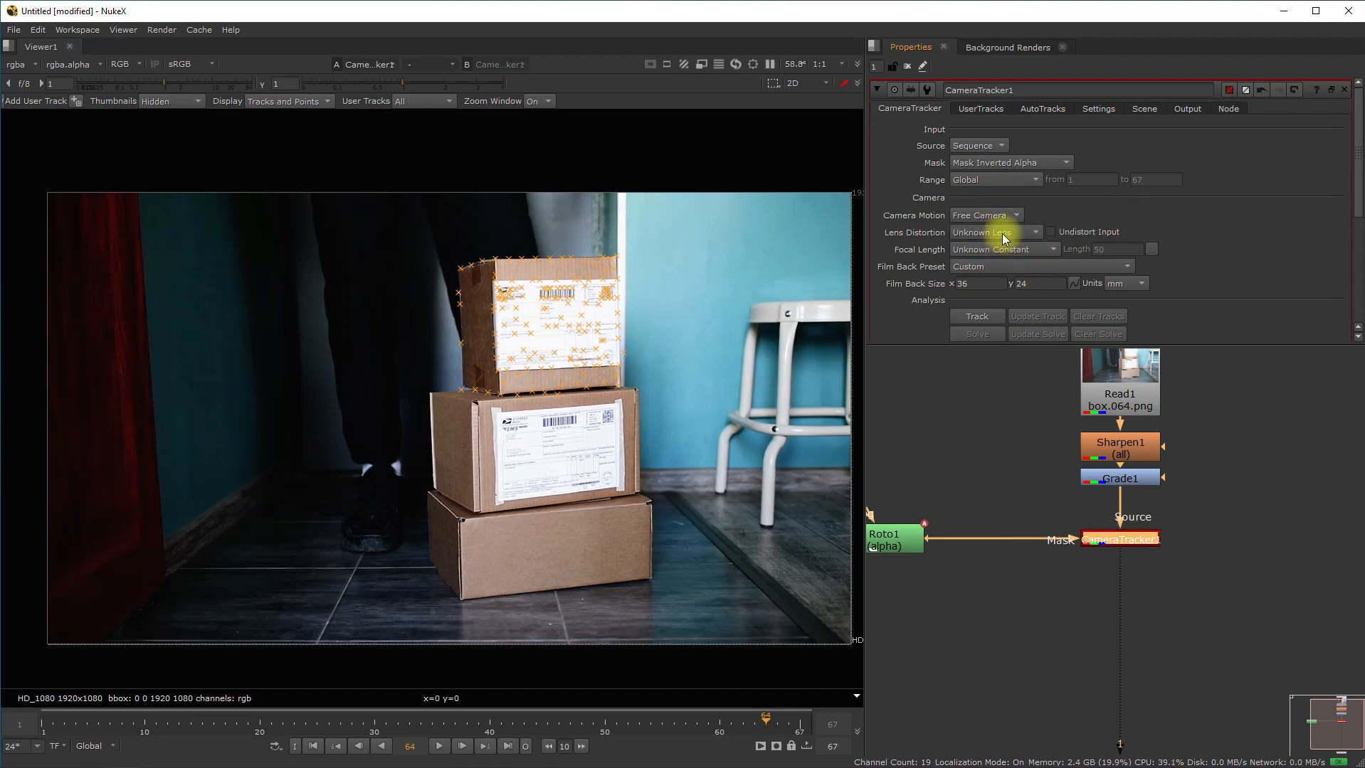
left_click(1010, 249)
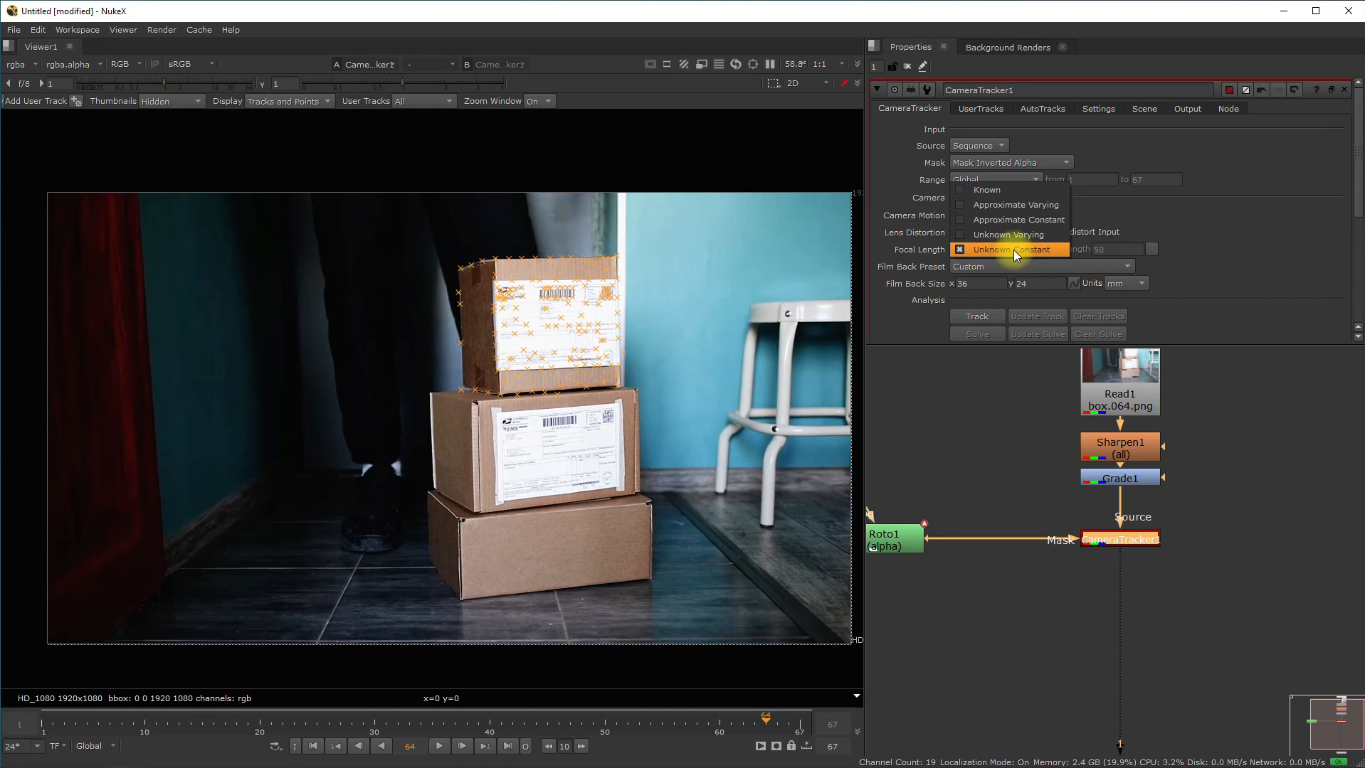
left_click(1040, 248)
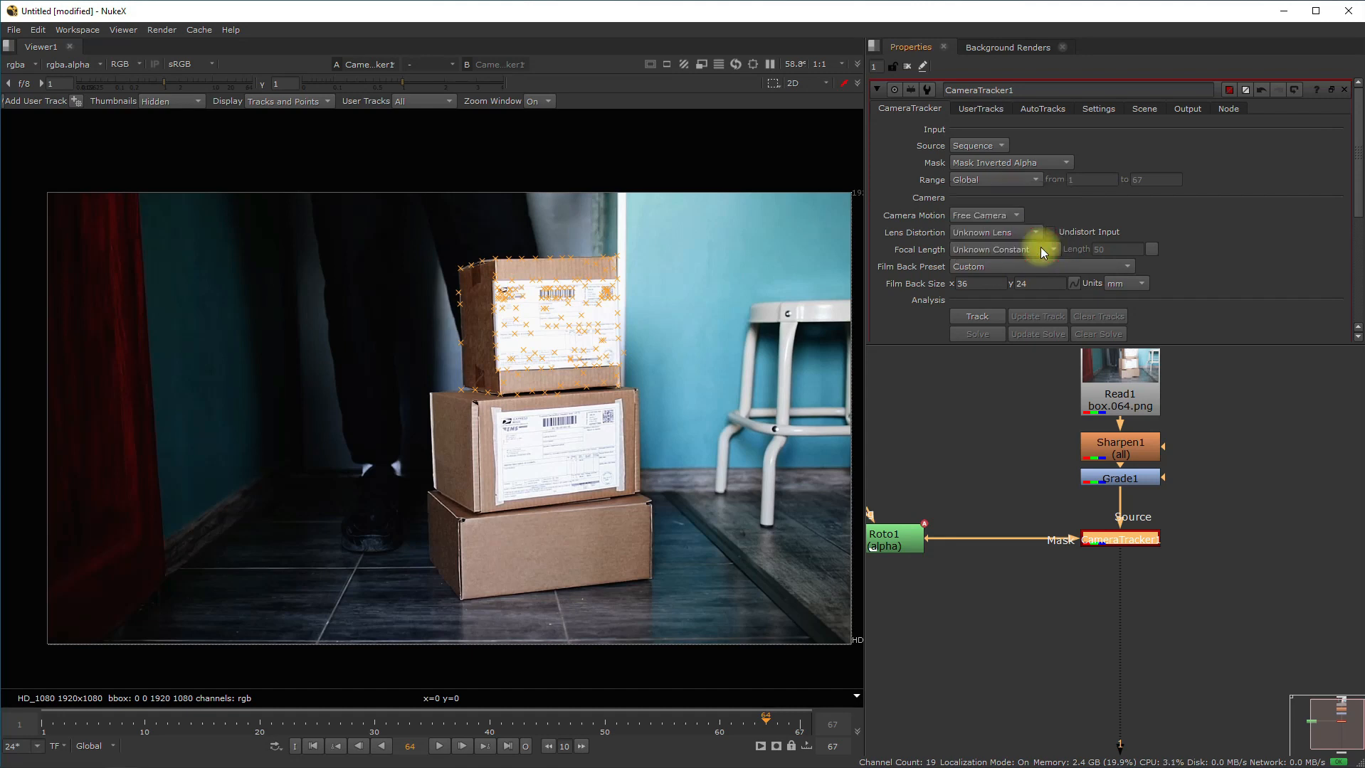
Keep the custom film back size and run the CameraTracker's feature tracking over the whole shot
scroll(967, 267, "down", 2)
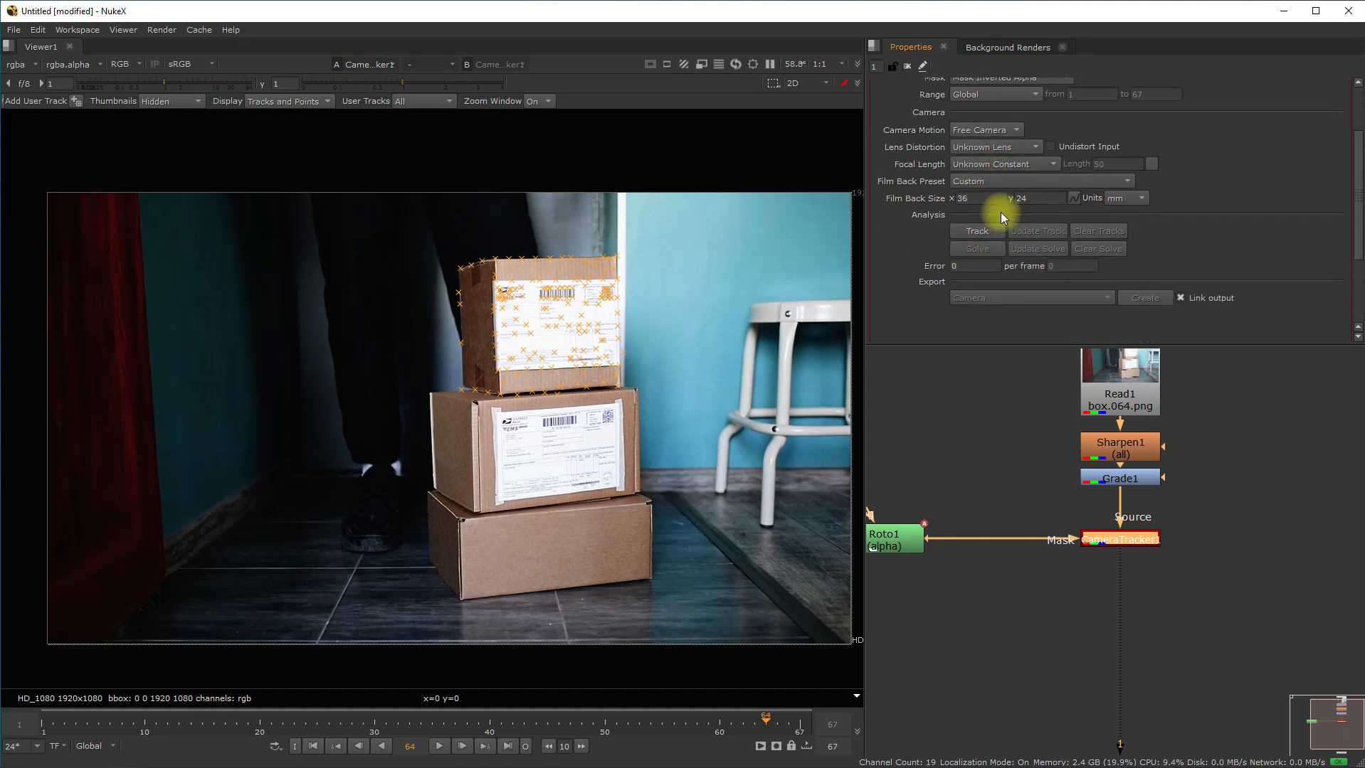
double_click(1022, 198)
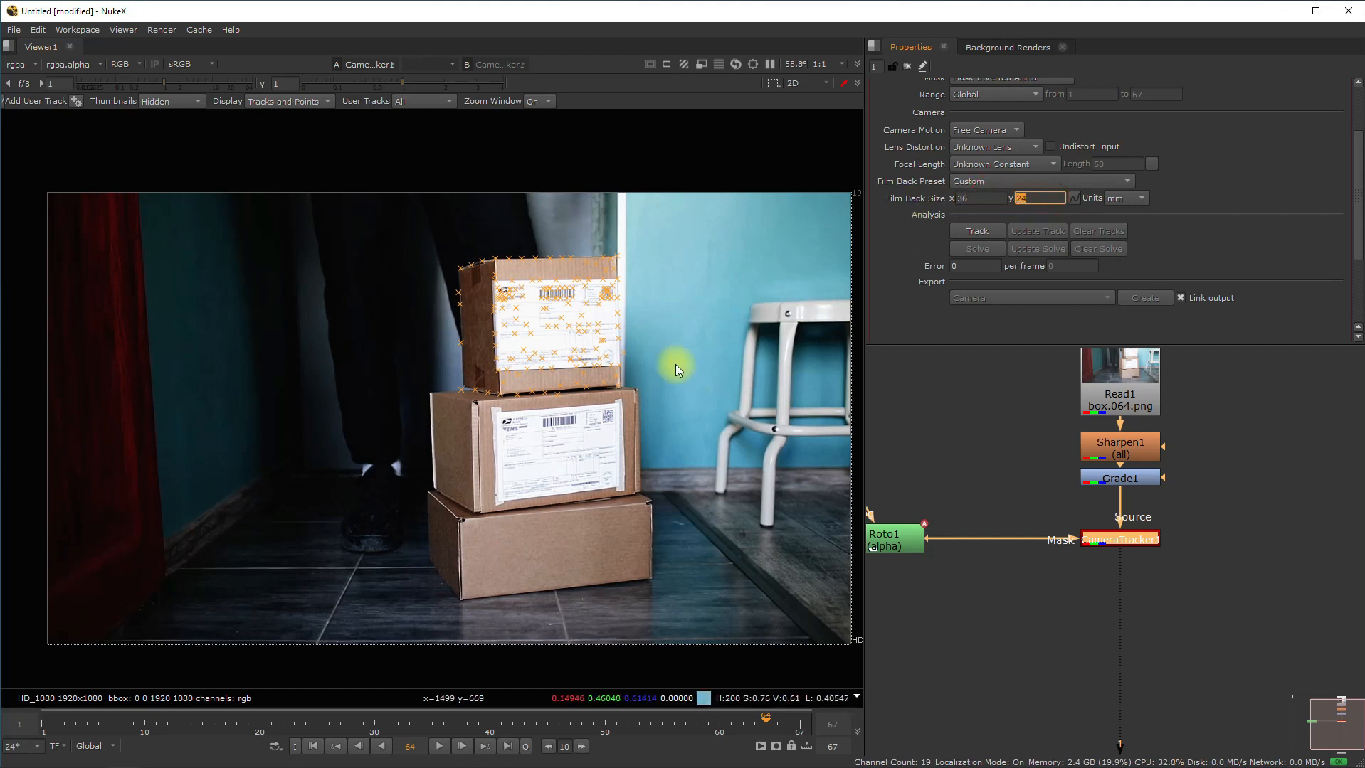
scroll(676, 364, "down", 2)
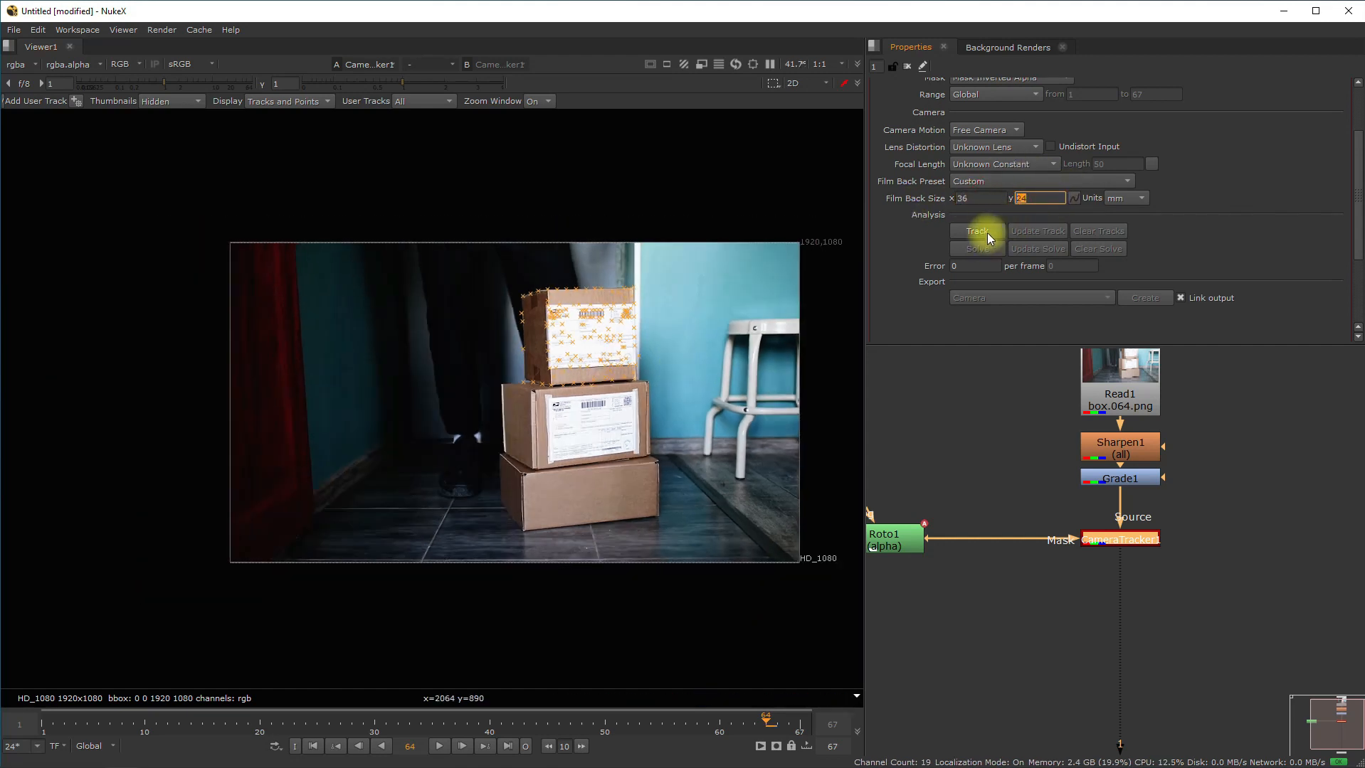
scroll(987, 233, "up", 2)
scroll(979, 288, "down", 3)
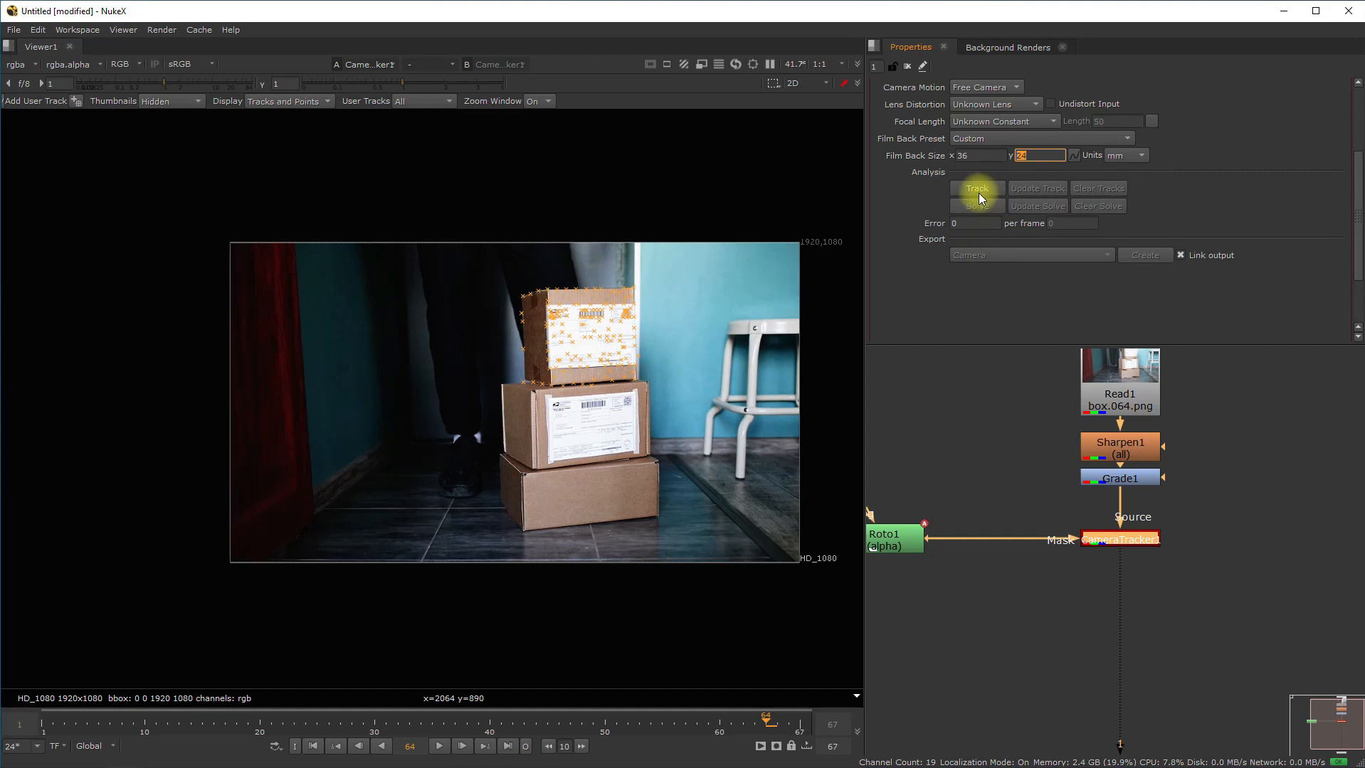
left_click(980, 189)
scroll(573, 310, "up", 2)
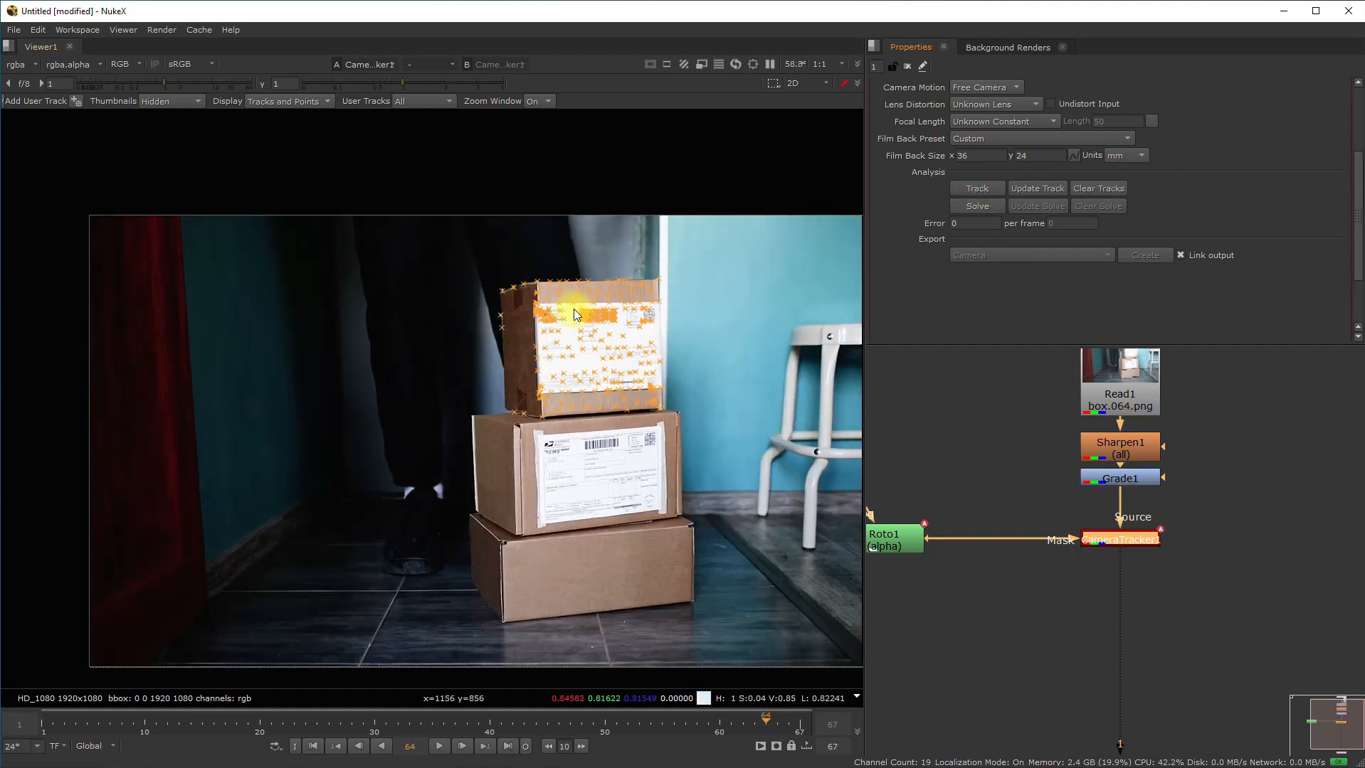
Play the shot and scrub to frame 59 to check how the feature tracks follow the top box
left_click(442, 747)
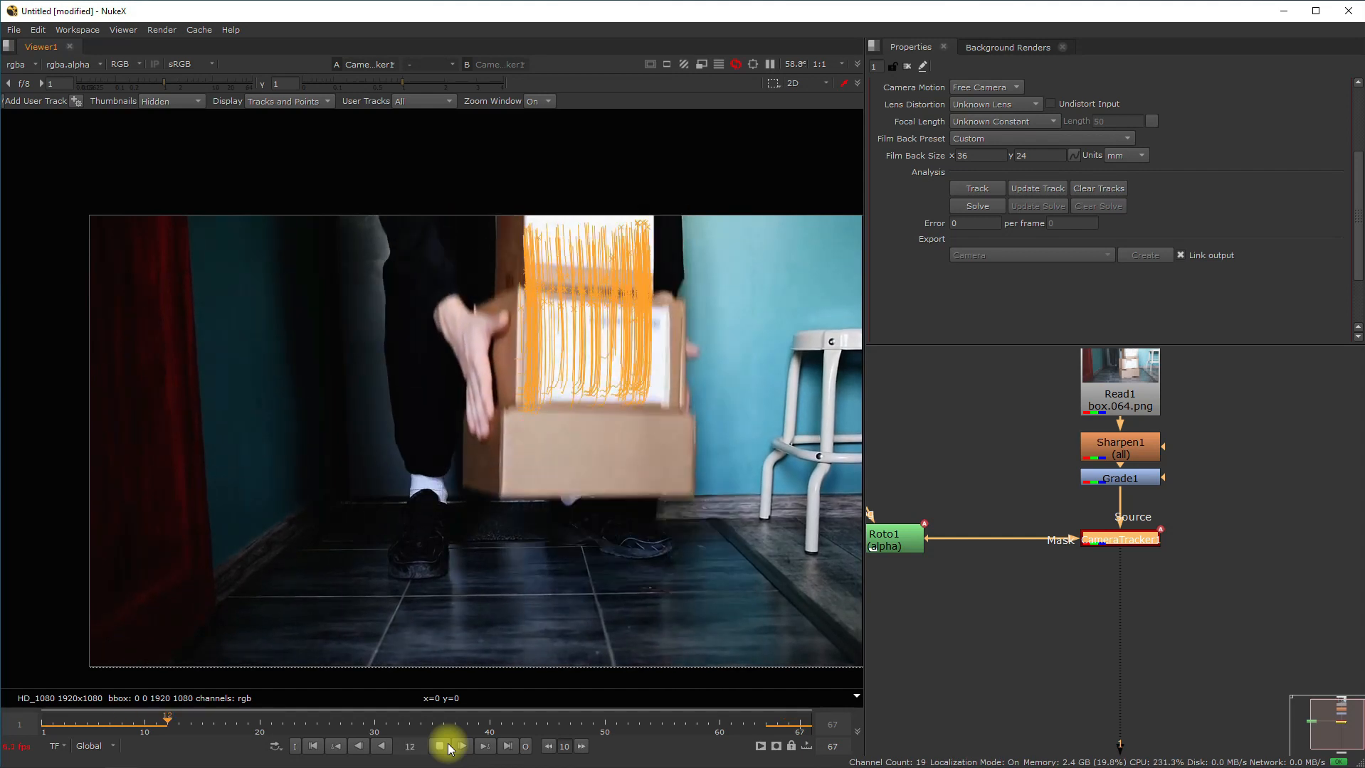
left_click(440, 746)
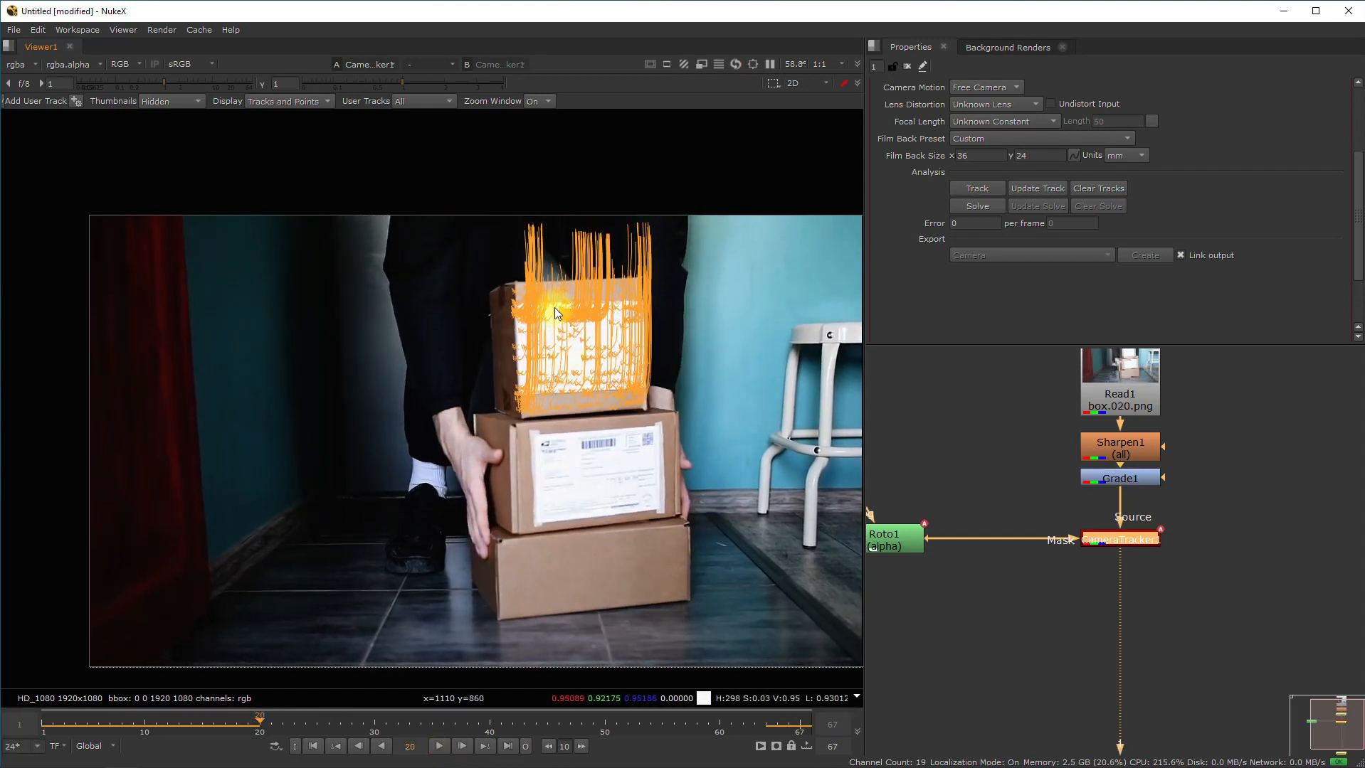
scroll(555, 308, "up", 3)
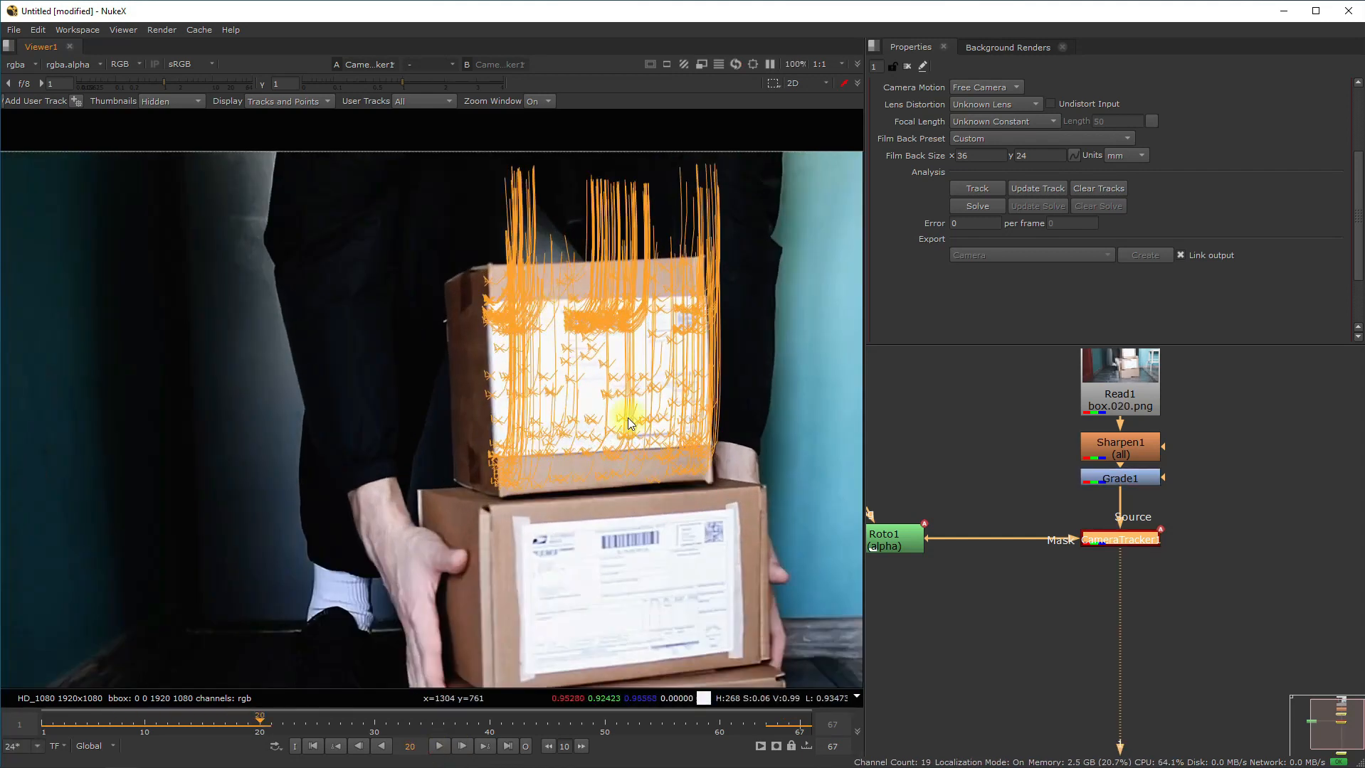
left_click(142, 727)
scroll(585, 379, "down", 1)
left_click_drag(143, 725, 708, 726)
scroll(652, 424, "down", 2)
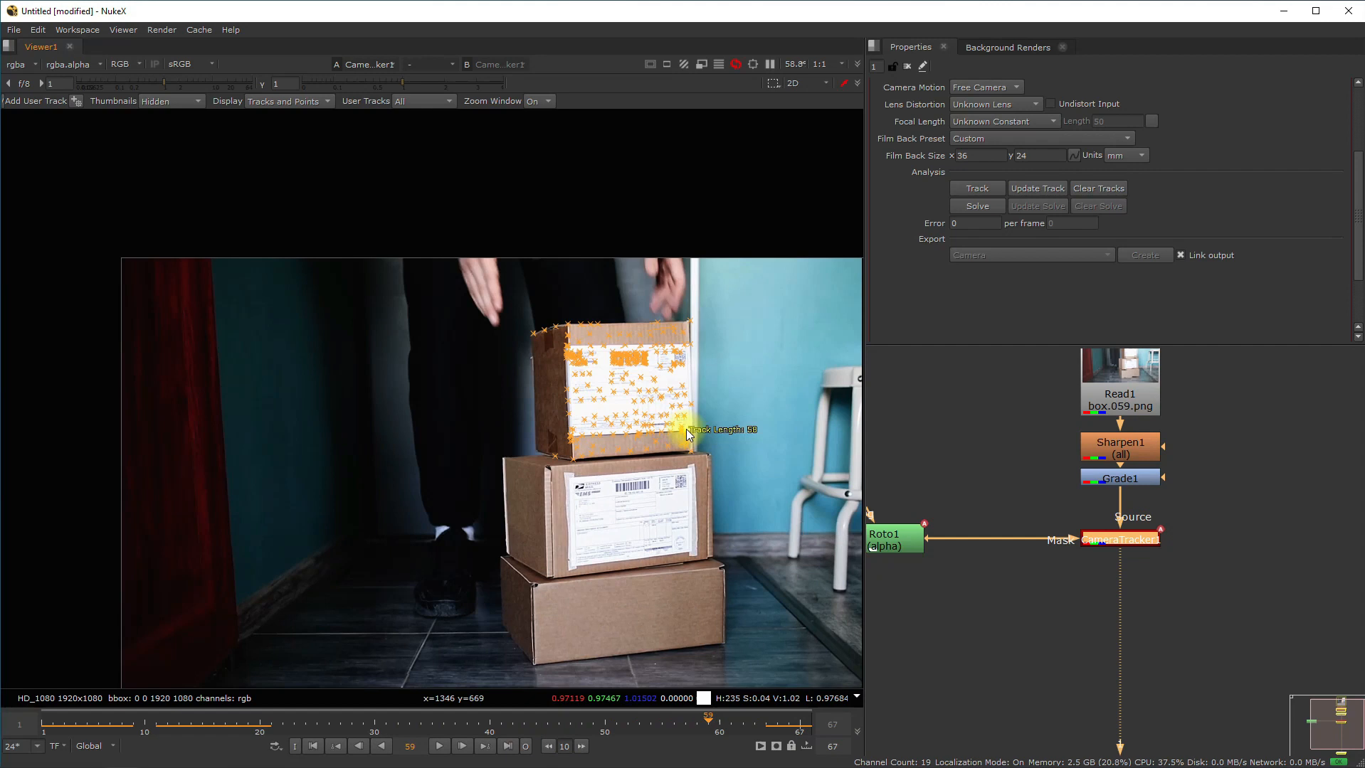
scroll(661, 424, "down", 2)
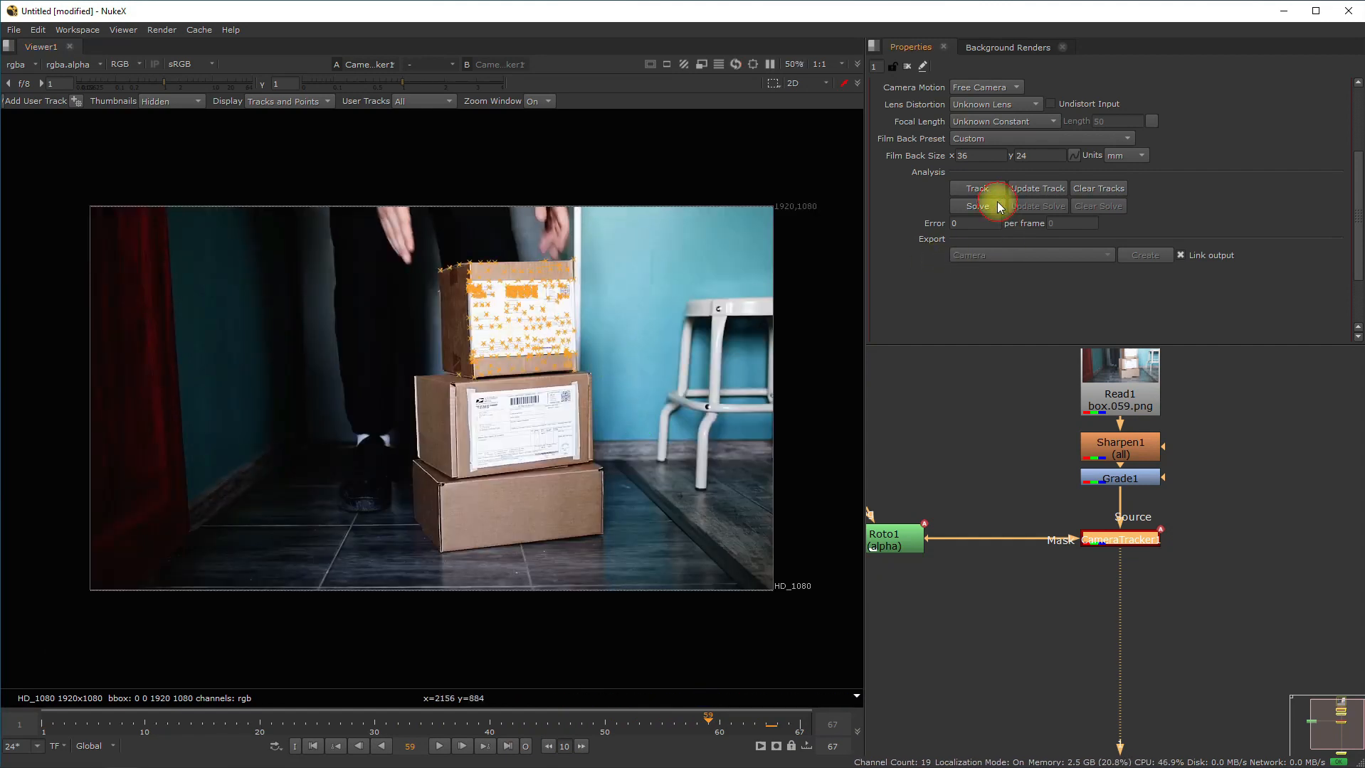
Solve the camera from the tracked features and inspect the solve error value
left_click(978, 206)
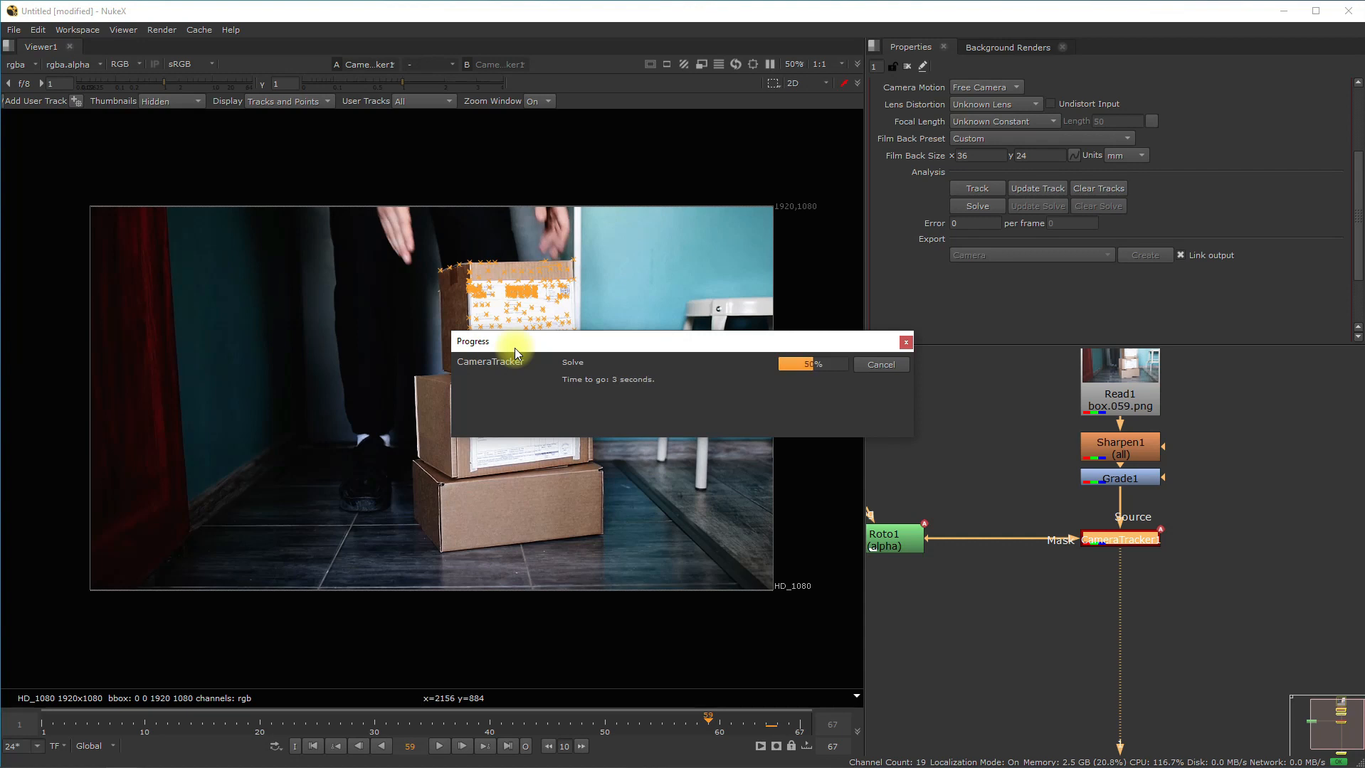
left_click_drag(981, 225, 951, 222)
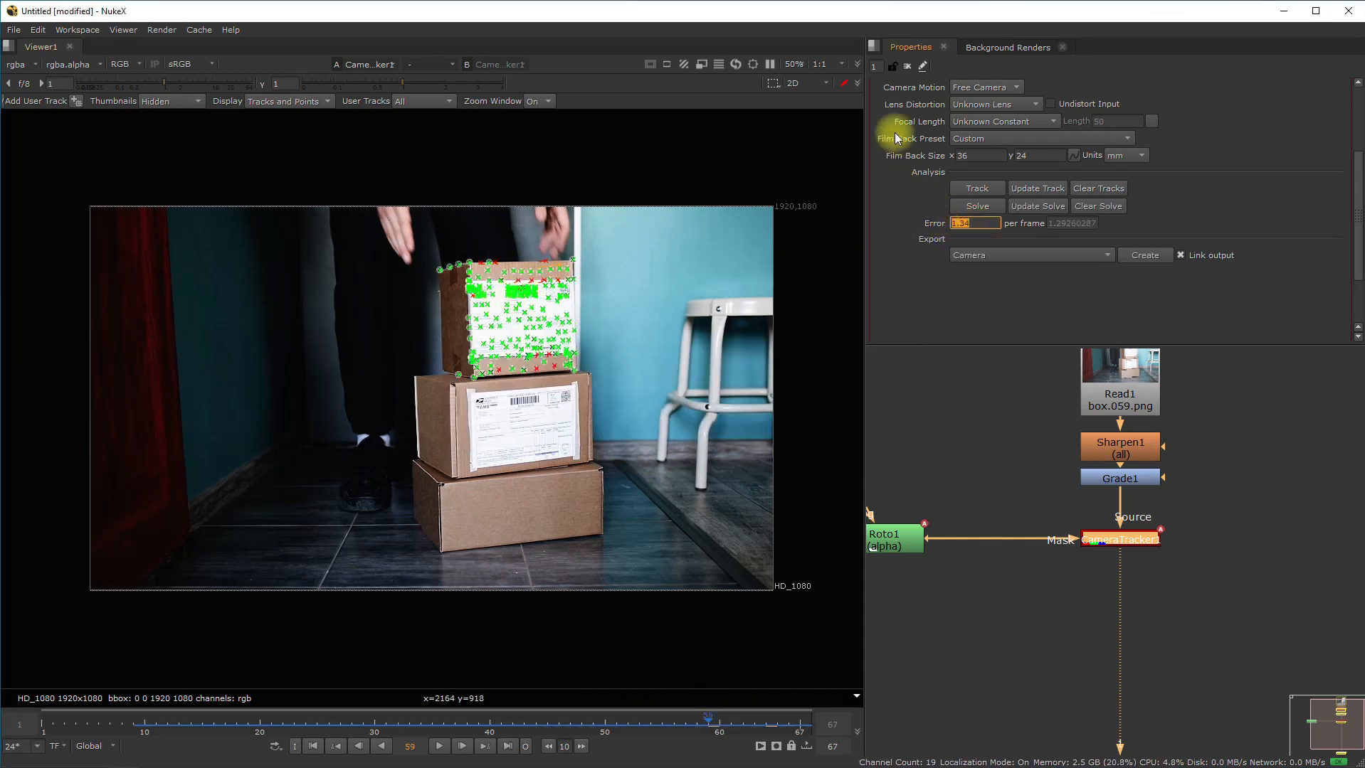
left_click_drag(984, 224, 932, 222)
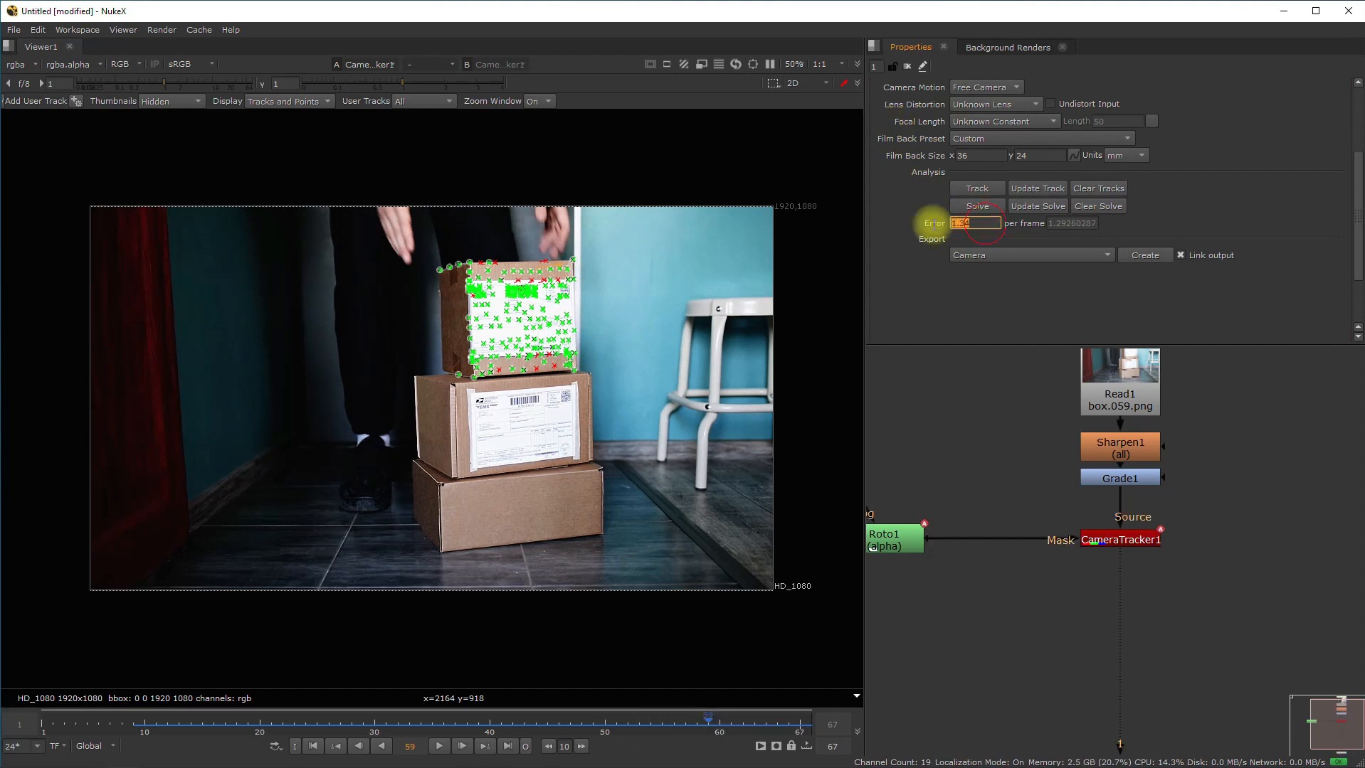
Delete the rejected and unsolved tracks from the CameraTracker's auto-tracks and confirm their permanent removal
scroll(1022, 213, "up", 3)
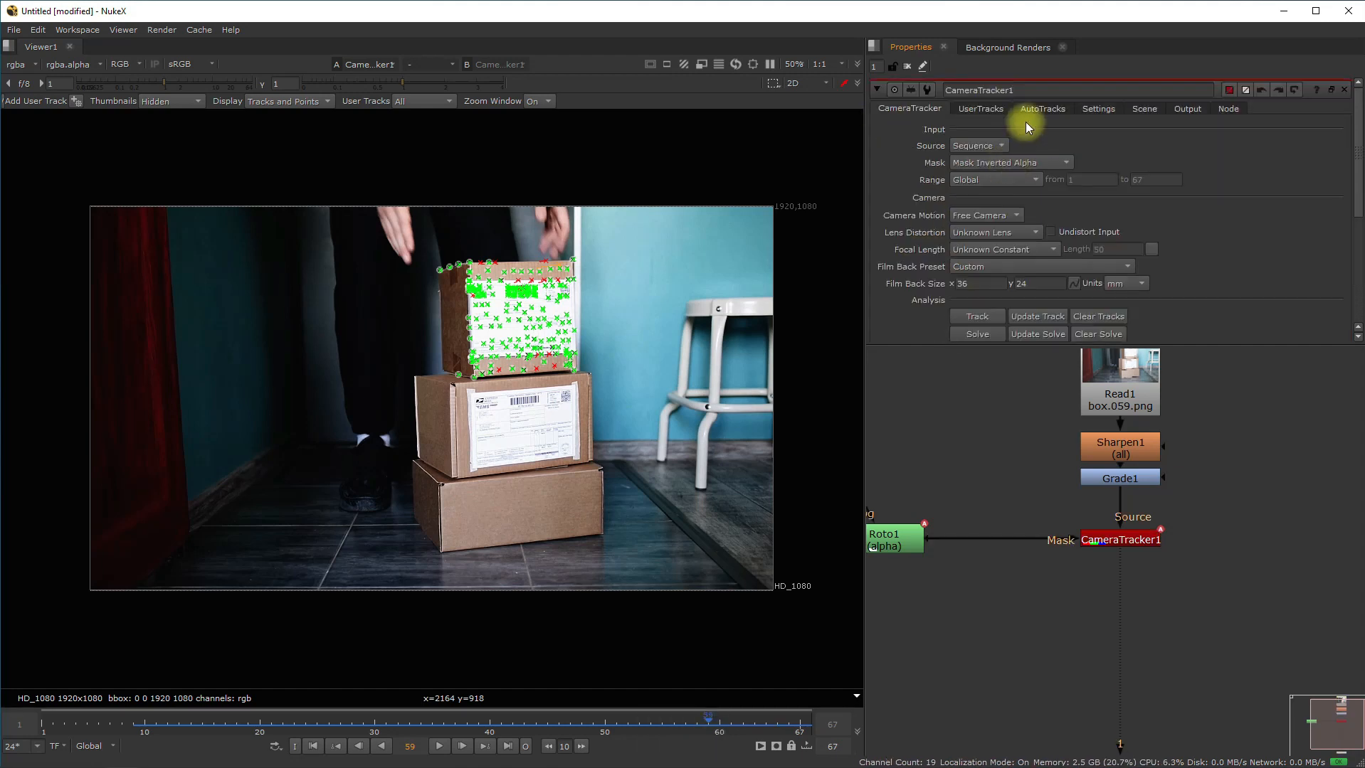
left_click(1096, 109)
left_click(1042, 109)
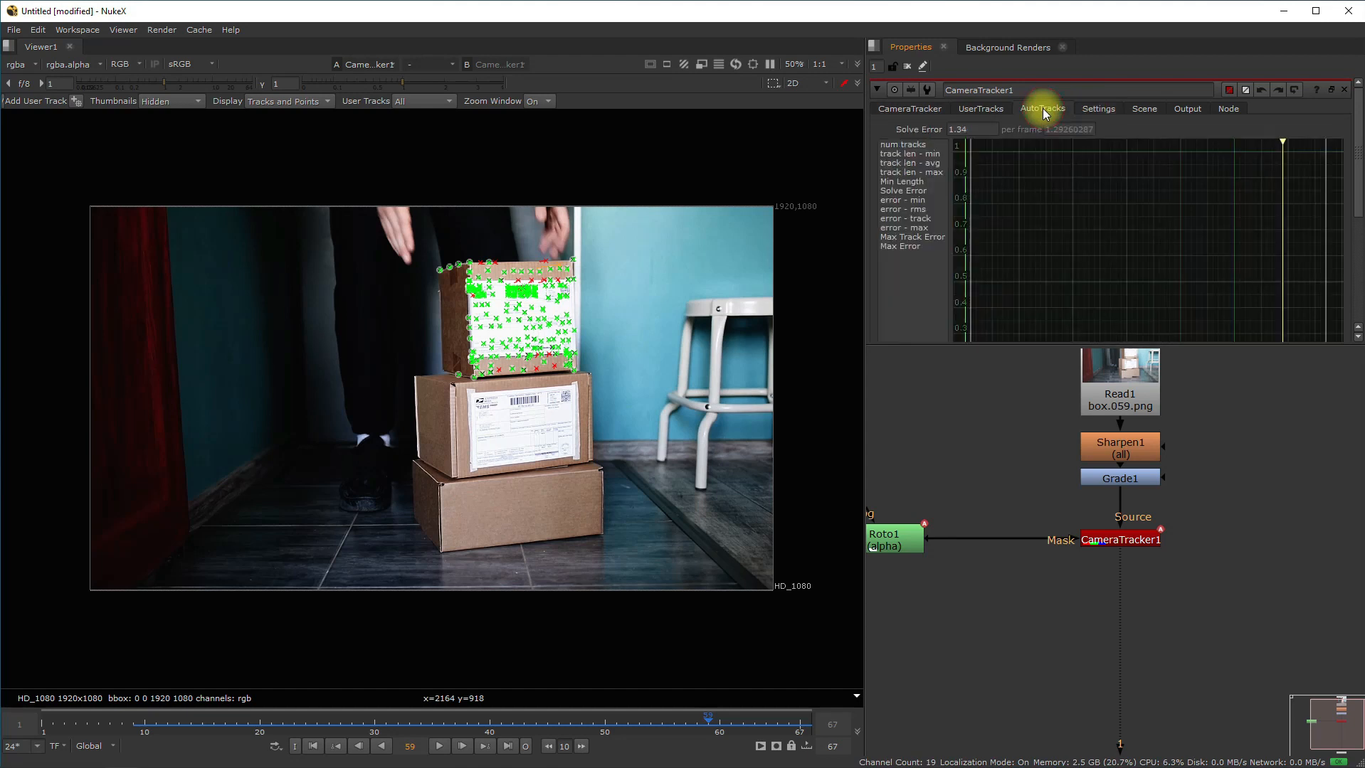
scroll(1040, 301, "down", 3)
left_click(1051, 302)
left_click(847, 402)
left_click(955, 310)
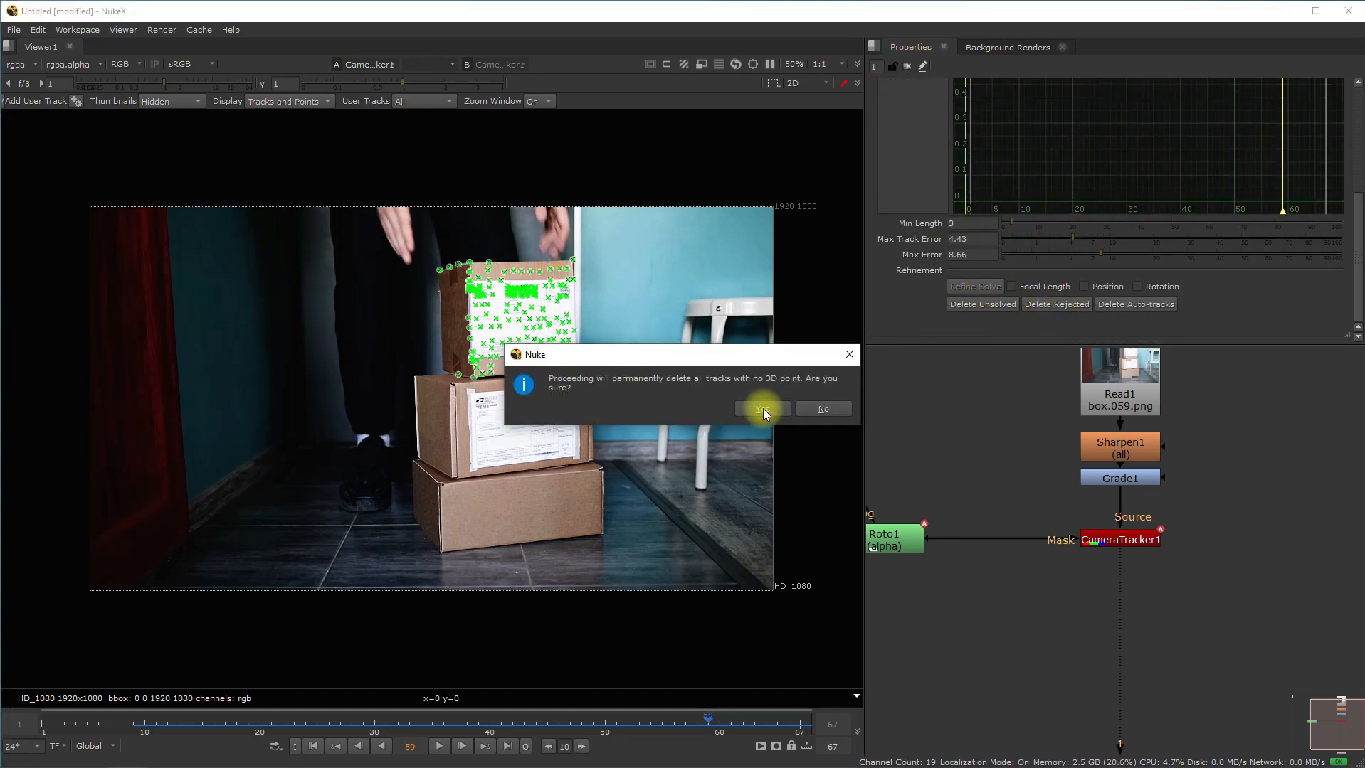
left_click(762, 408)
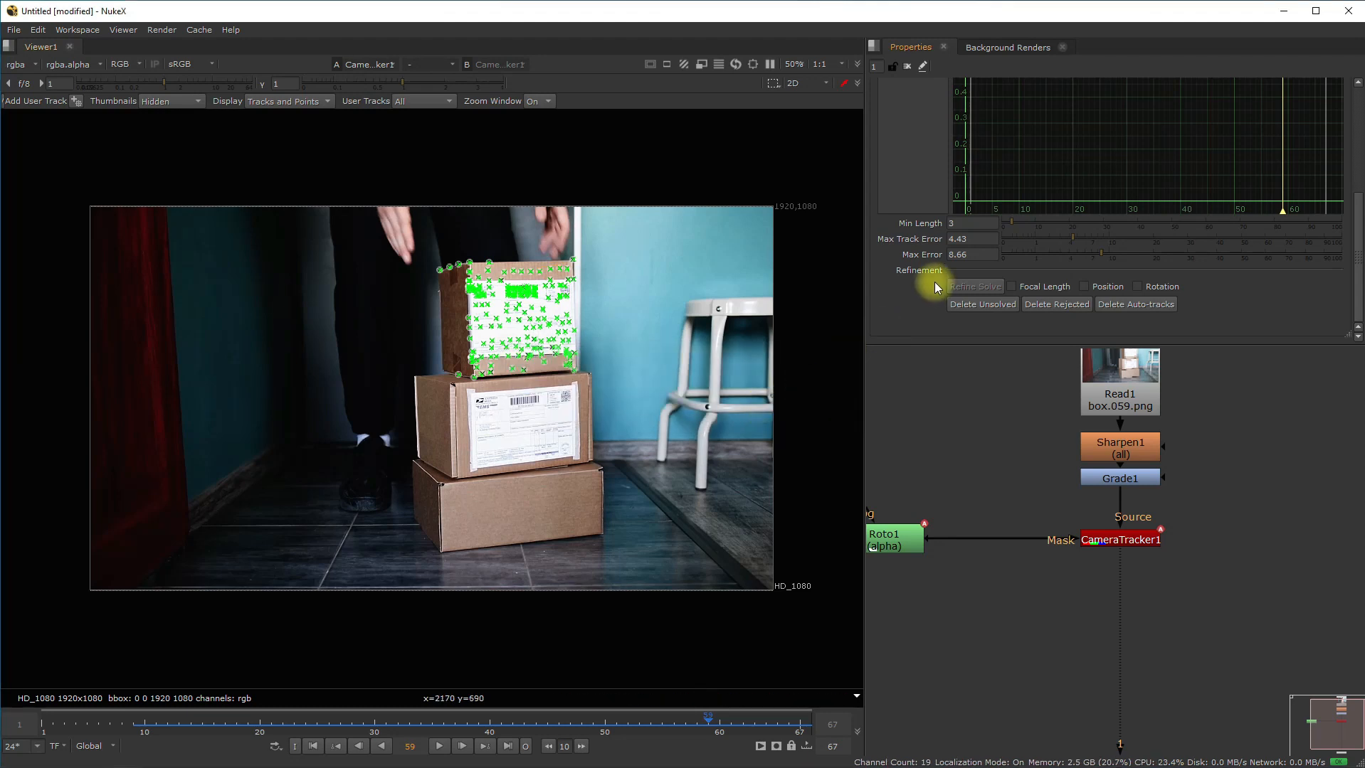
Lower Max Track Error to 2.3 and Max Error to 4.3, and delete the newly rejected and unsolved tracks
scroll(934, 282, "up", 3)
scroll(993, 185, "down", 3)
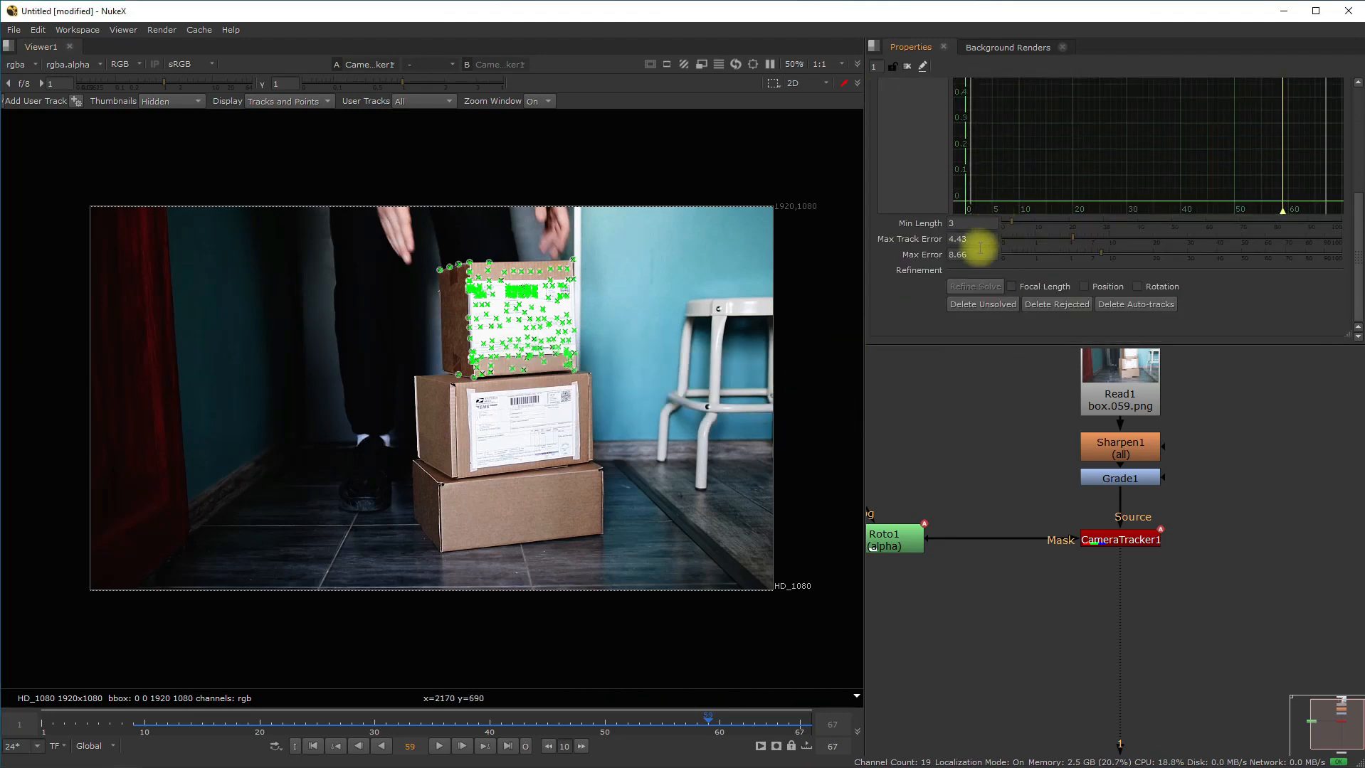
double_click(982, 254)
type("4.3")
key("Return")
left_click(762, 405)
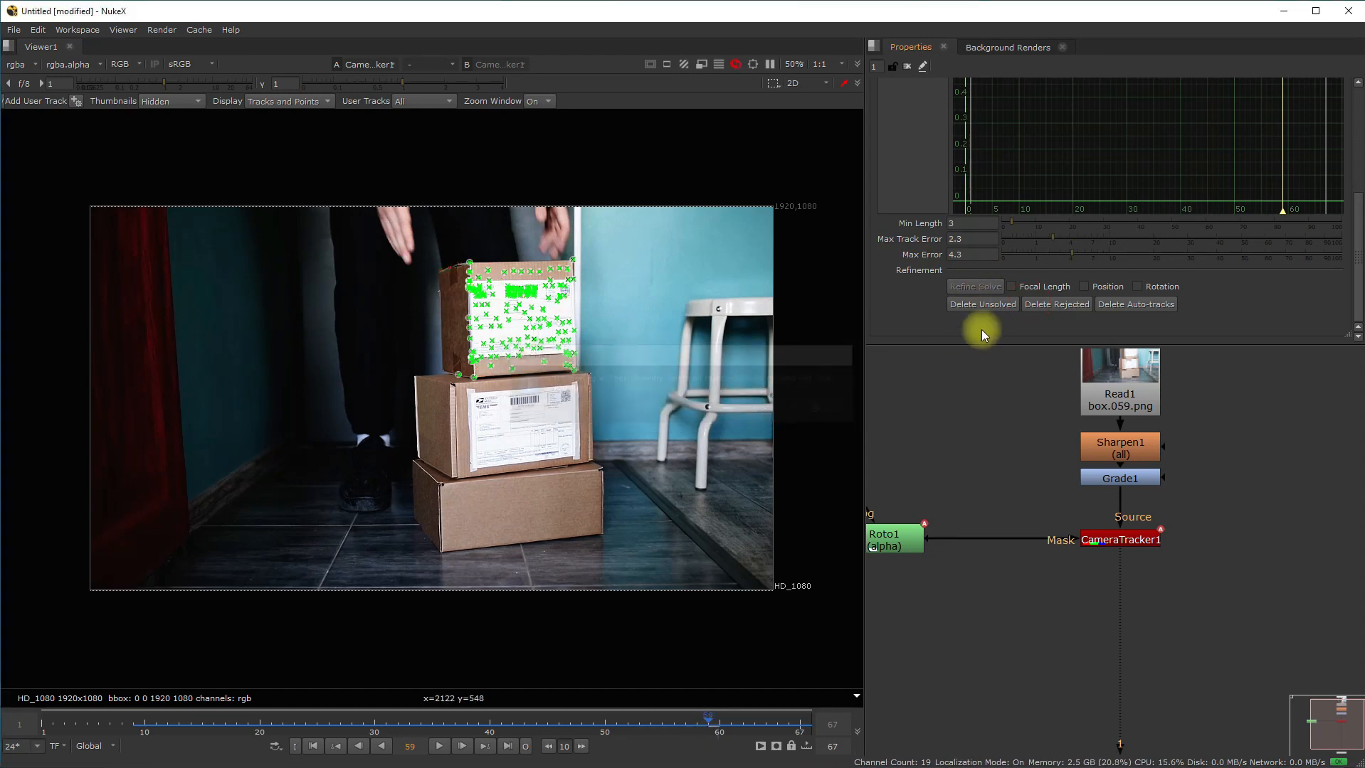
left_click(984, 308)
left_click(746, 399)
Inspect the updated solve error and play the shot to check the remaining tracks on the top box
scroll(999, 183, "up", 5)
double_click(975, 130)
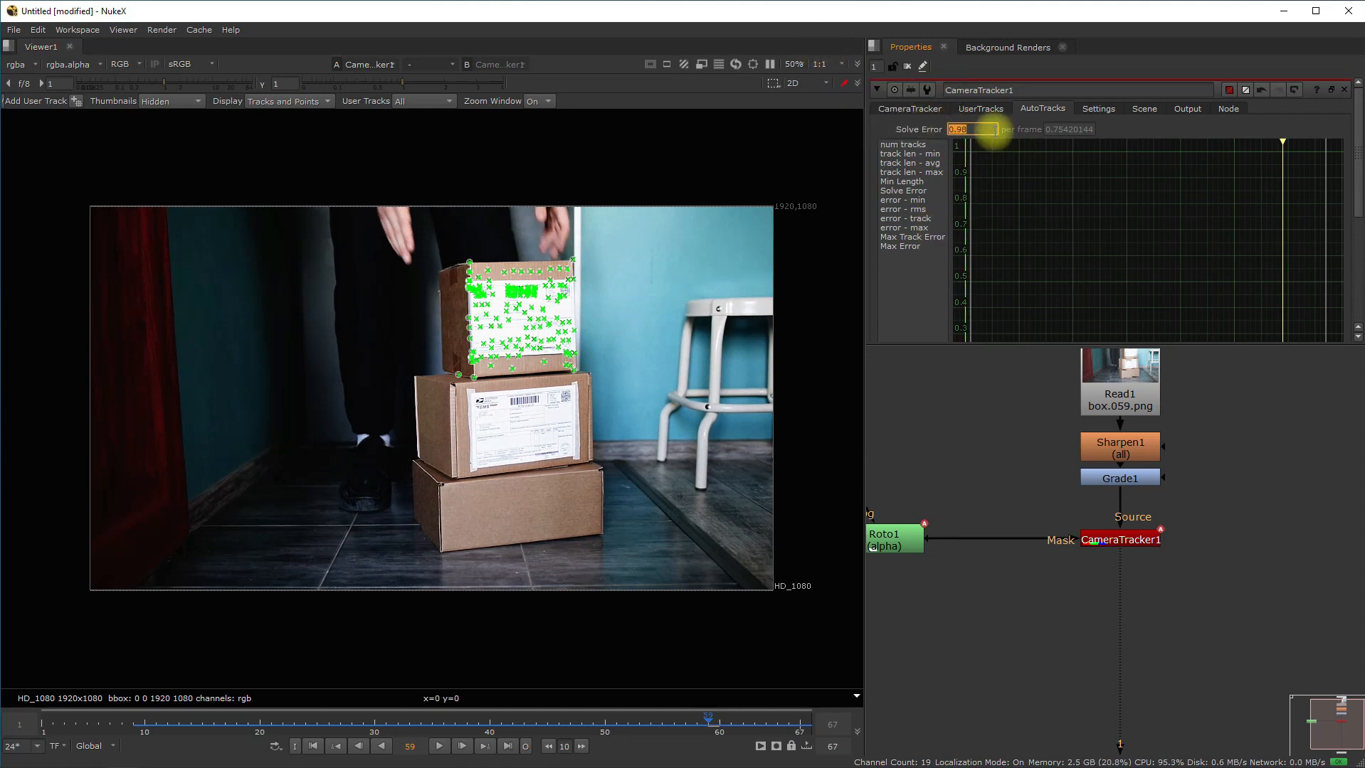
scroll(1011, 221, "down", 5)
scroll(991, 265, "up", 3)
scroll(990, 259, "up", 2)
left_click(909, 110)
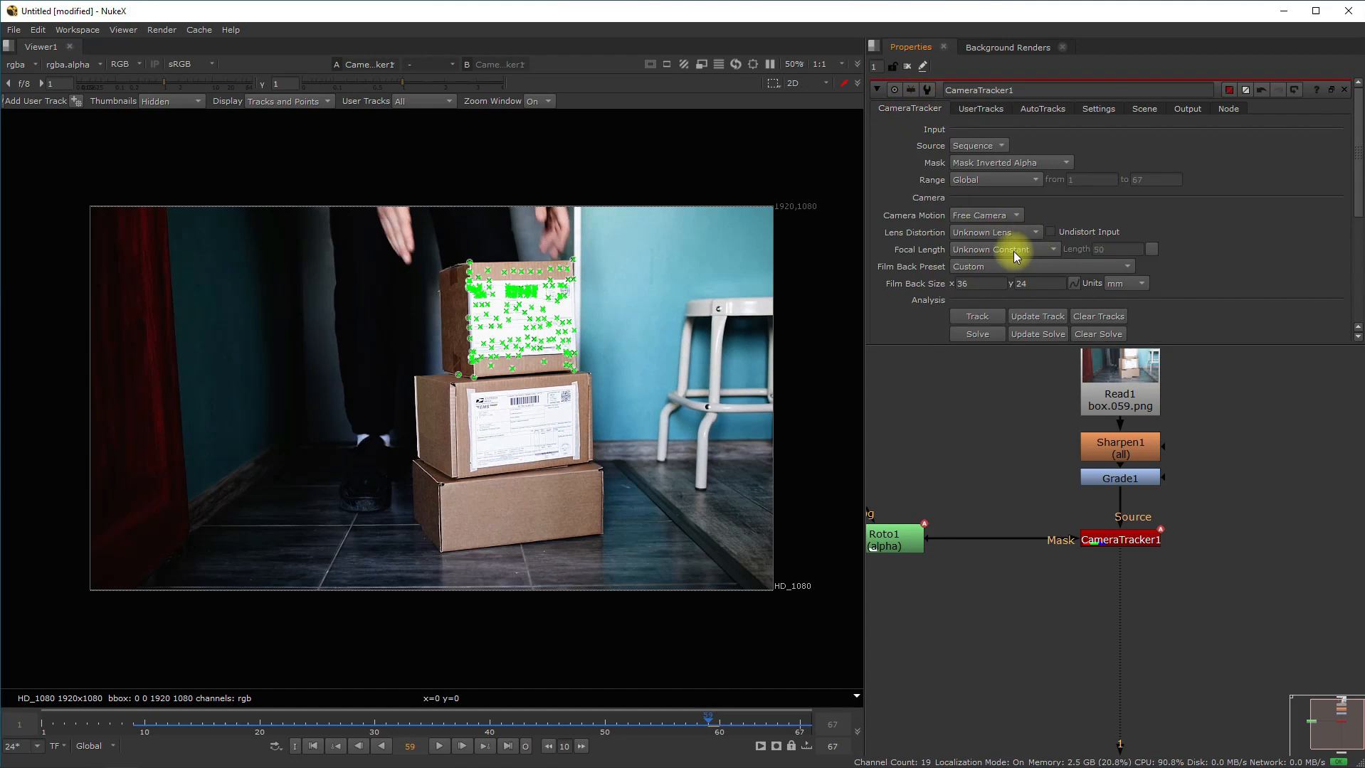
scroll(1015, 257, "down", 3)
left_click(438, 745)
Export the solve as a Scene setup and arrange its camera, point cloud and scene nodes
left_click(1109, 297)
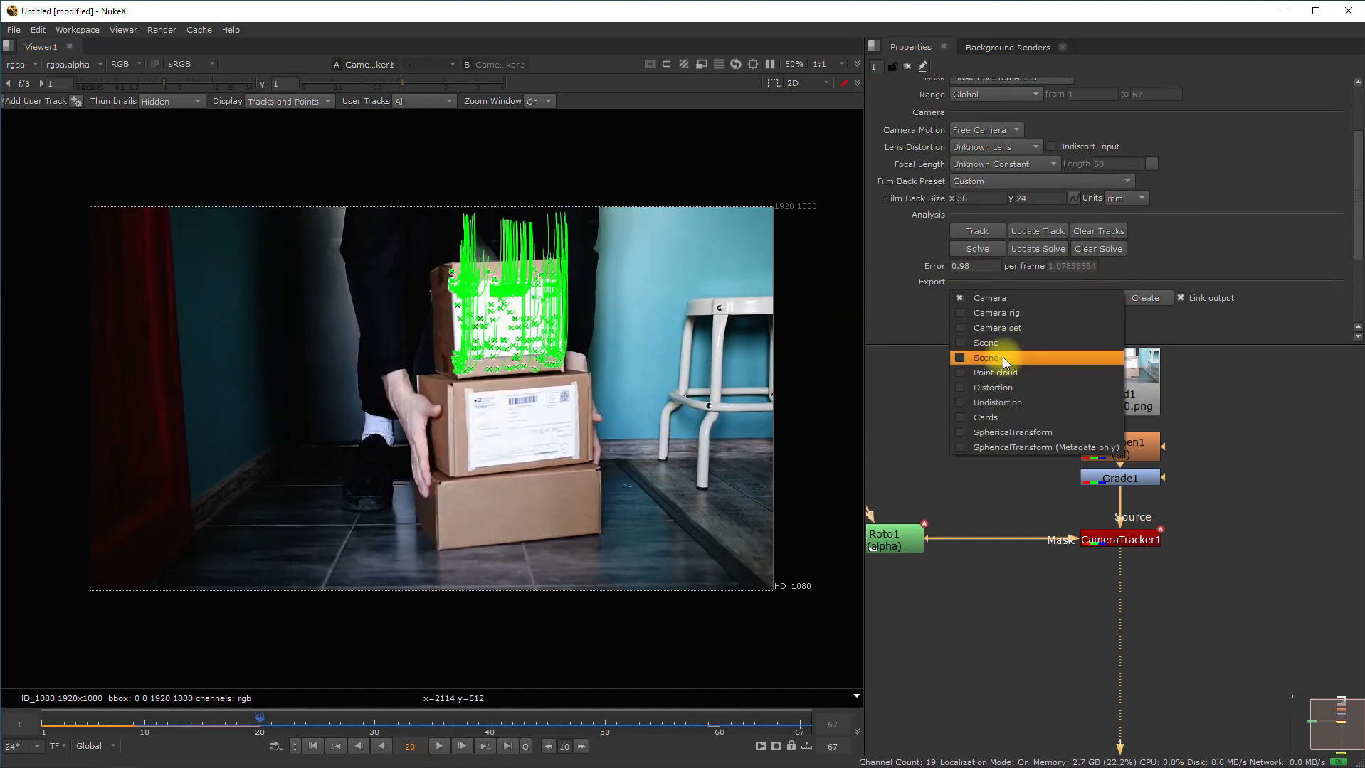
left_click(1001, 360)
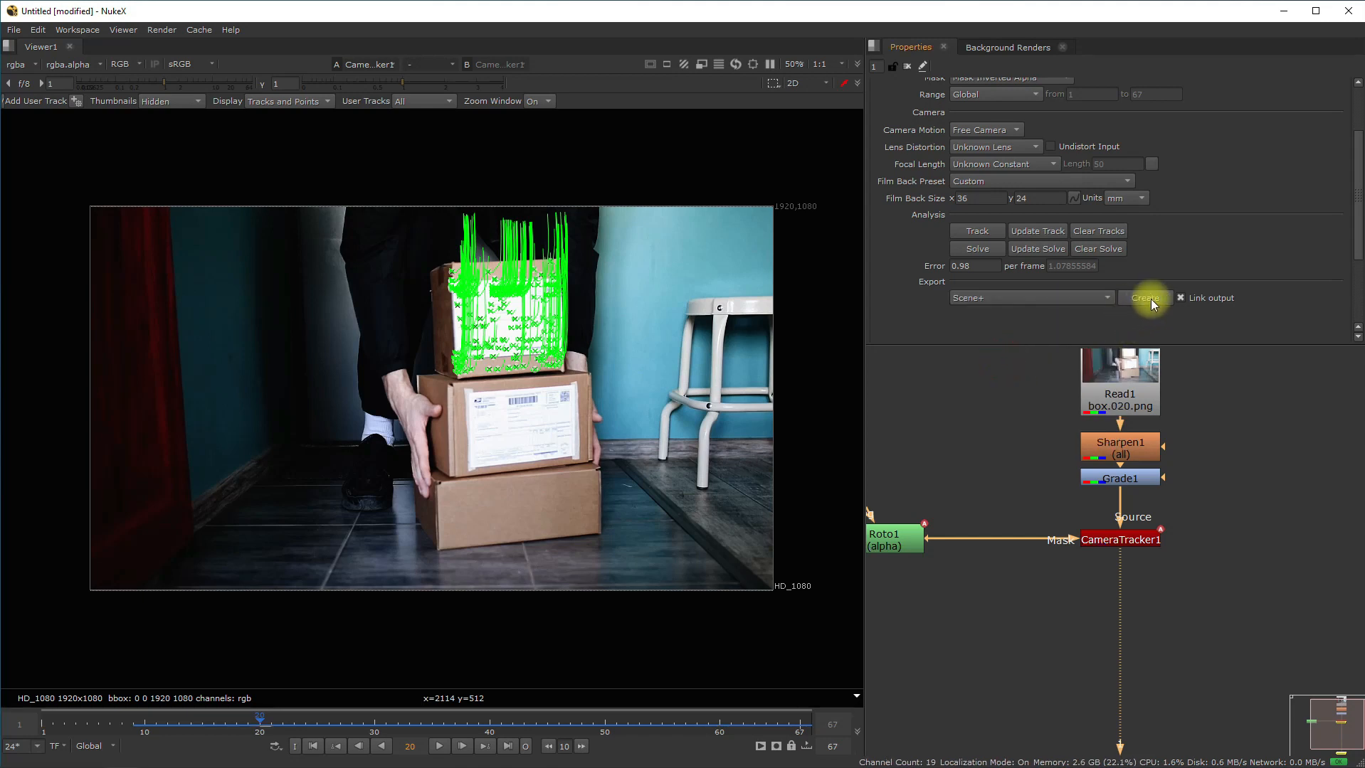
left_click(1034, 299)
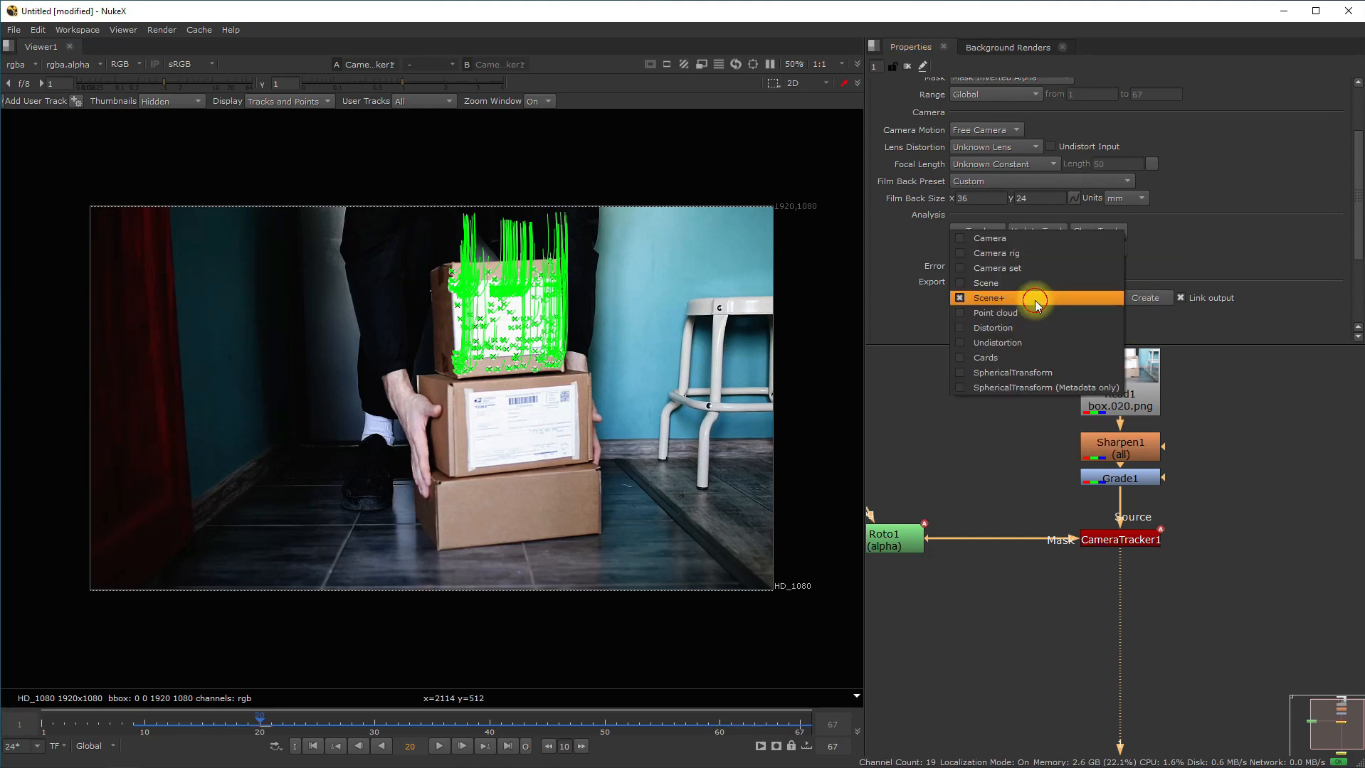
left_click(1000, 284)
left_click_drag(1053, 502, 938, 481)
left_click_drag(1085, 598, 1078, 602)
left_click(1167, 501)
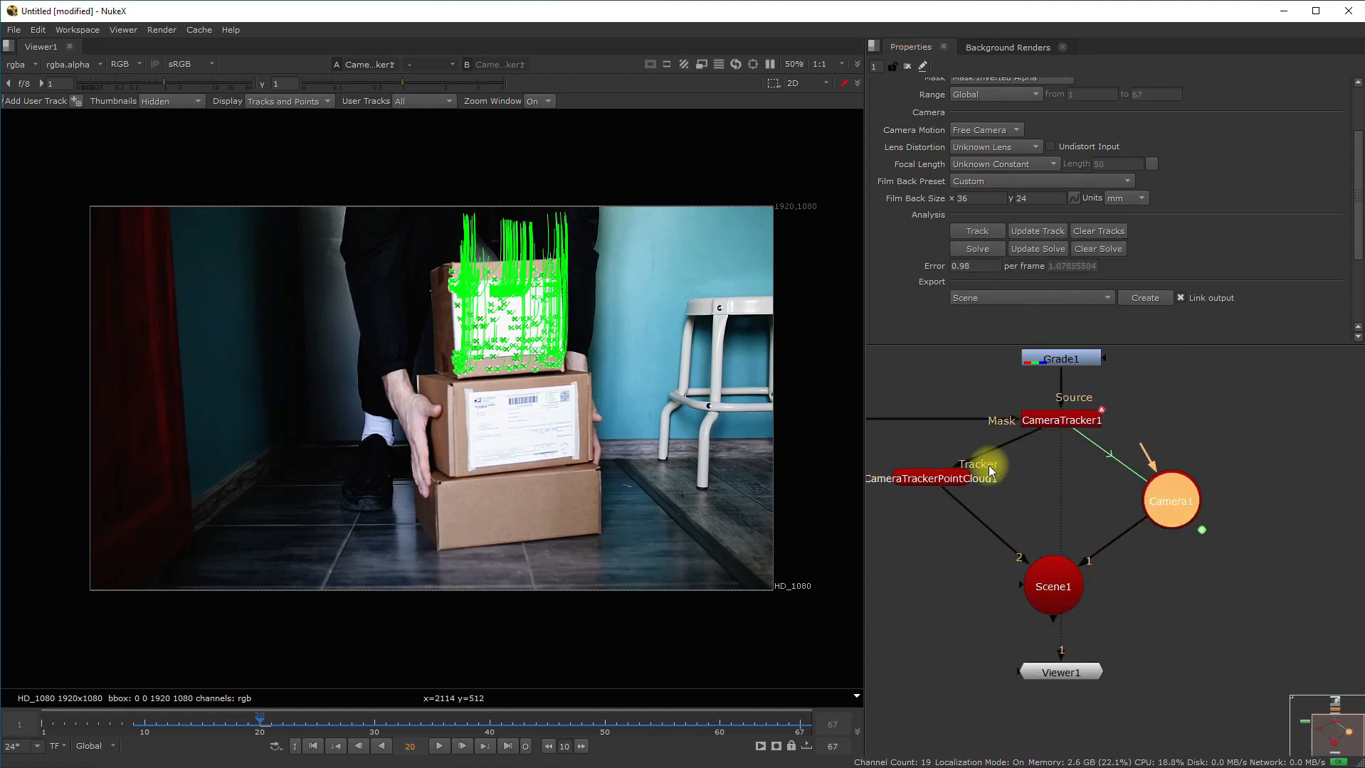
Delete the exported camera, point cloud and scene nodes from the node graph
scroll(991, 471, "down", 3)
left_click_drag(901, 439, 1187, 572)
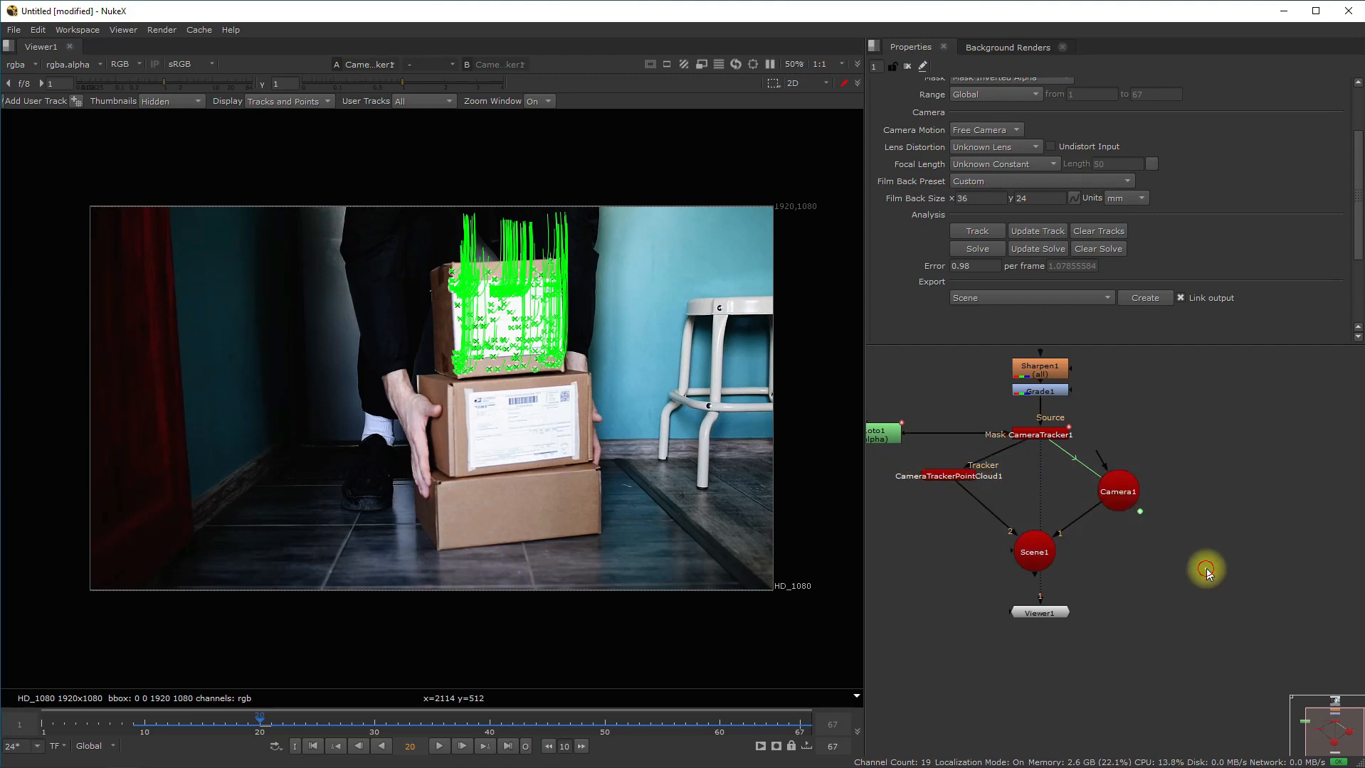
left_click_drag(1054, 523, 910, 566)
key("Delete")
Export the camera solve as a Scene+ setup with linked output
left_click(1030, 297)
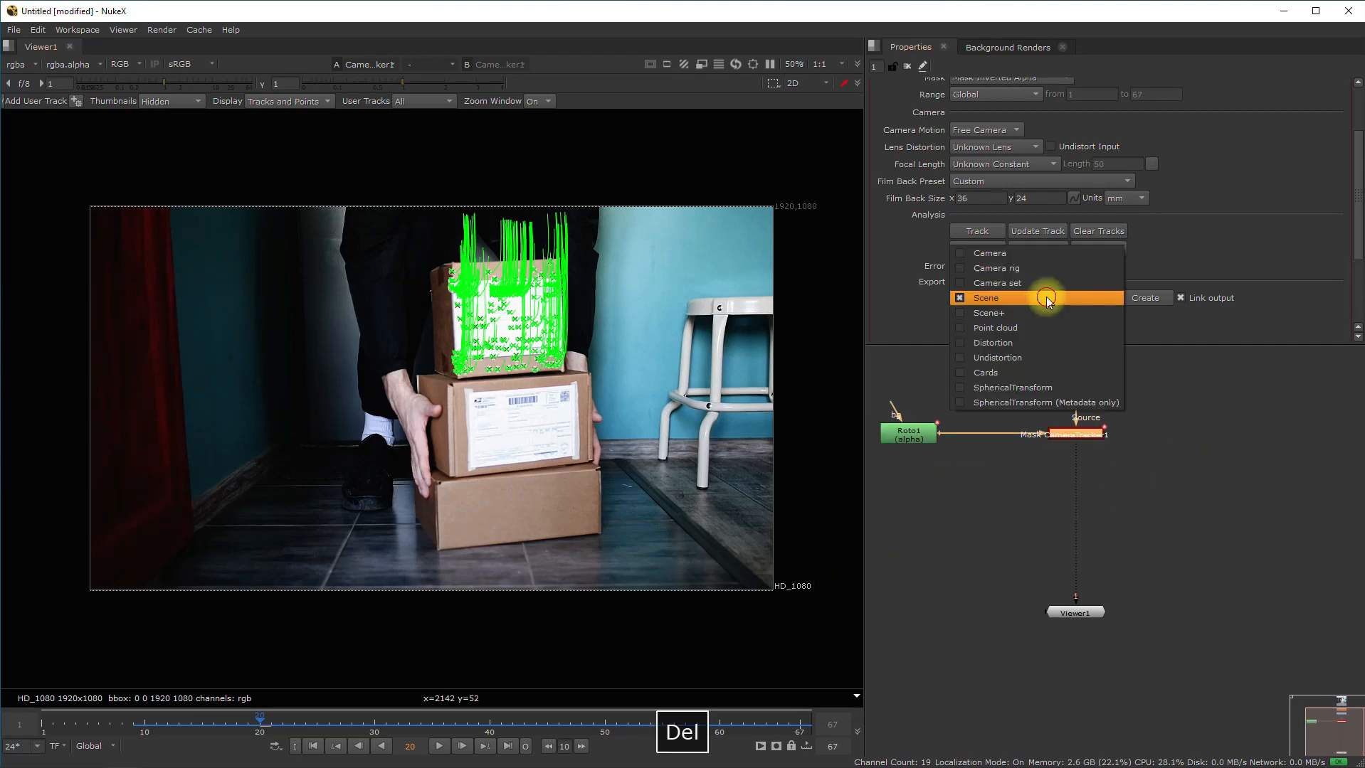
left_click(1022, 313)
left_click(1145, 297)
scroll(1122, 573, "up", 3)
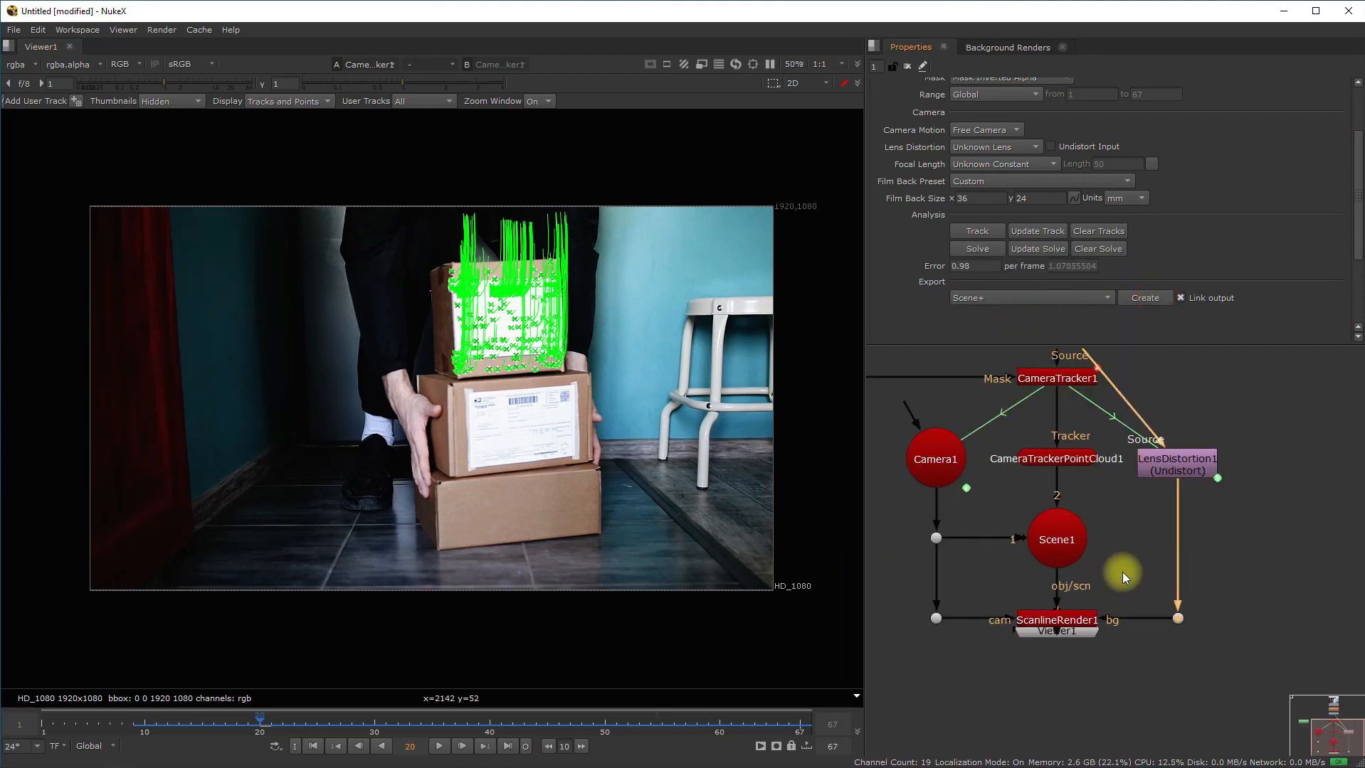
Place the Viewer node below the exported Scene+ setup and connect it to ScanlineRender1
left_click_drag(1082, 567, 1068, 687)
left_click(1212, 383)
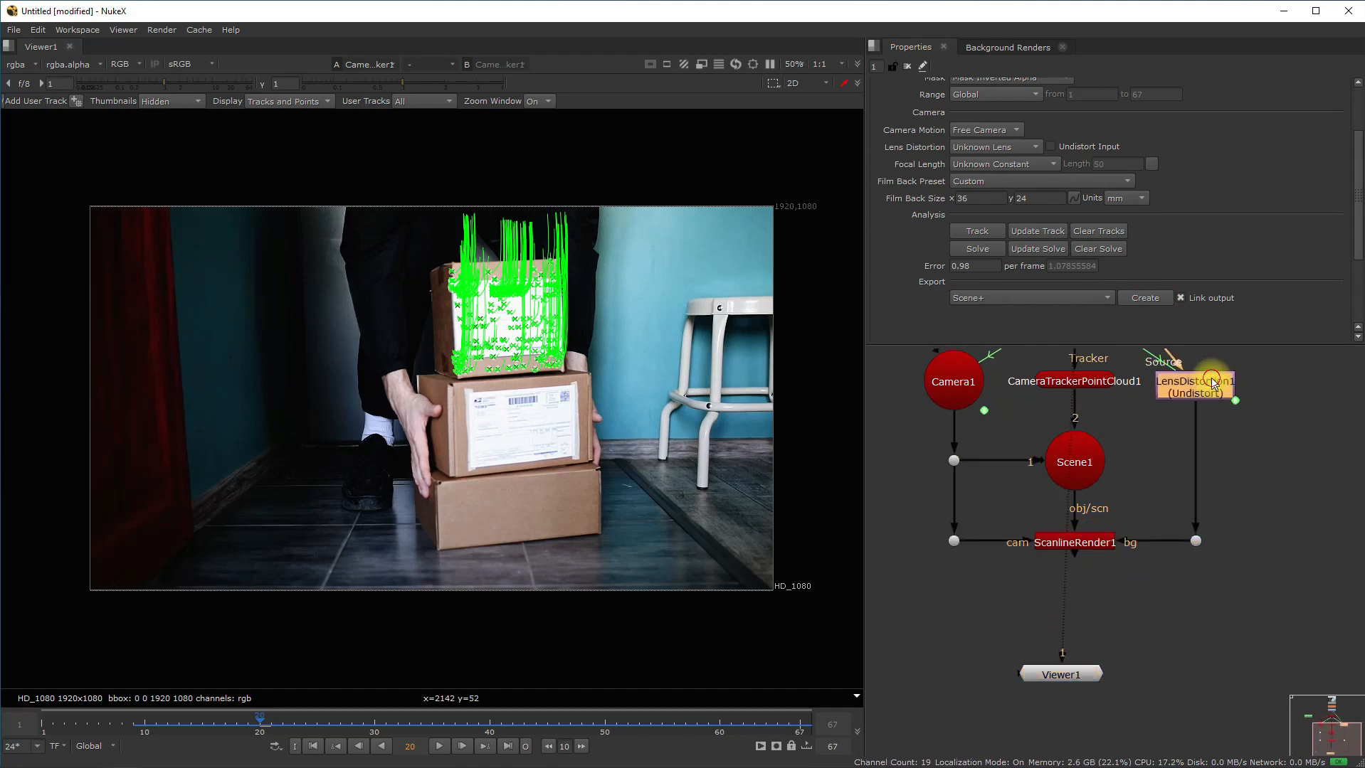
scroll(1160, 467, "down", 2)
left_click_drag(1079, 614, 1075, 360)
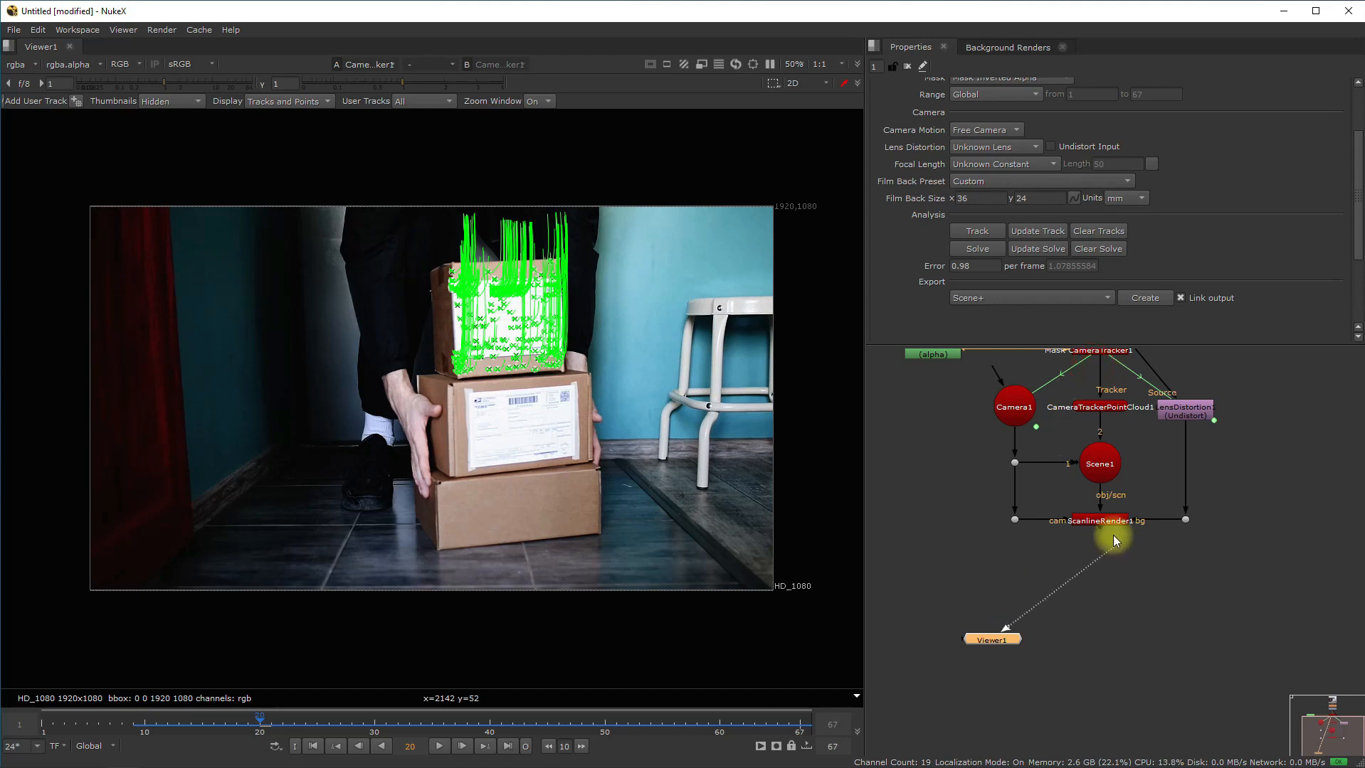
left_click_drag(1113, 535, 1109, 525)
middle_click_drag(1128, 535, 1083, 479)
left_click_drag(954, 582, 1062, 573)
middle_click_drag(1115, 490, 1092, 580)
Delete the LensDistortion1 node, then disconnect and remove the dot feeding ScanlineRender1's bg input
left_click(1131, 427)
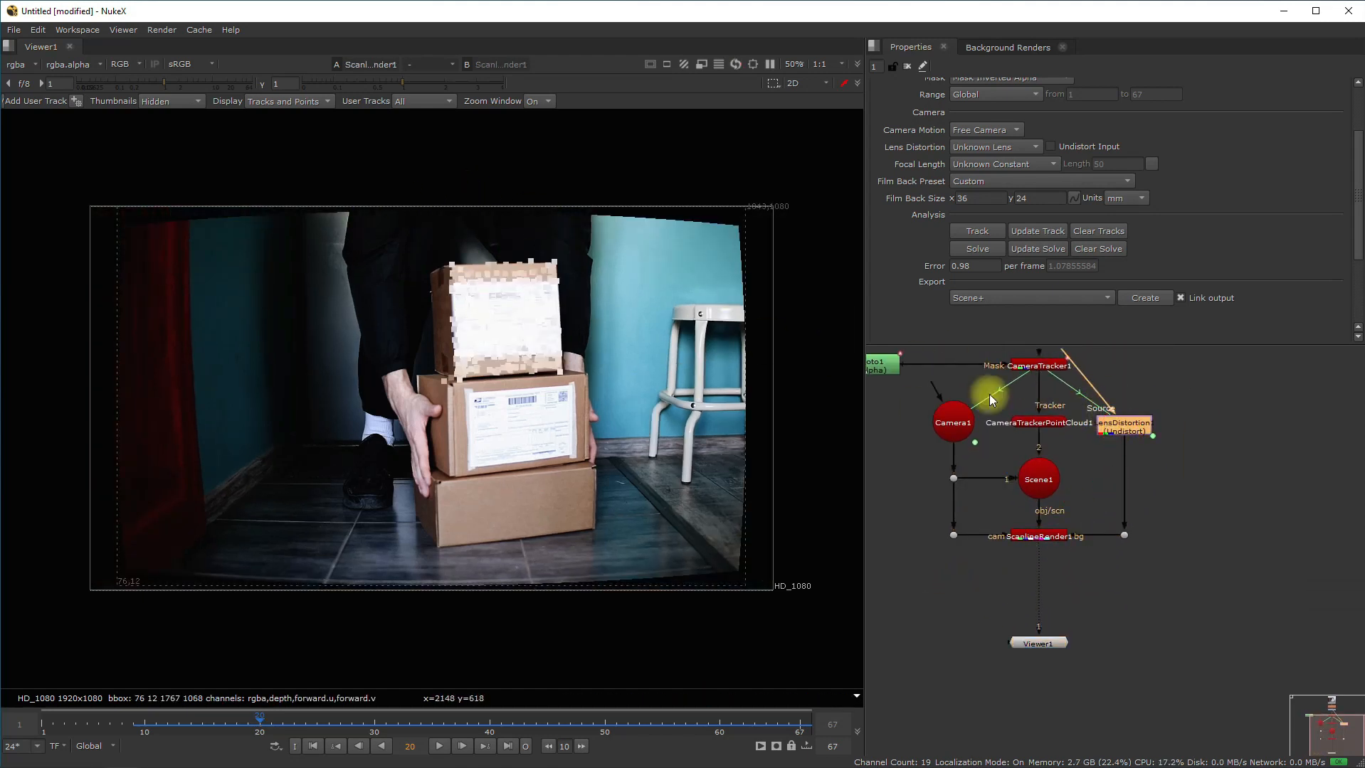
key("Delete")
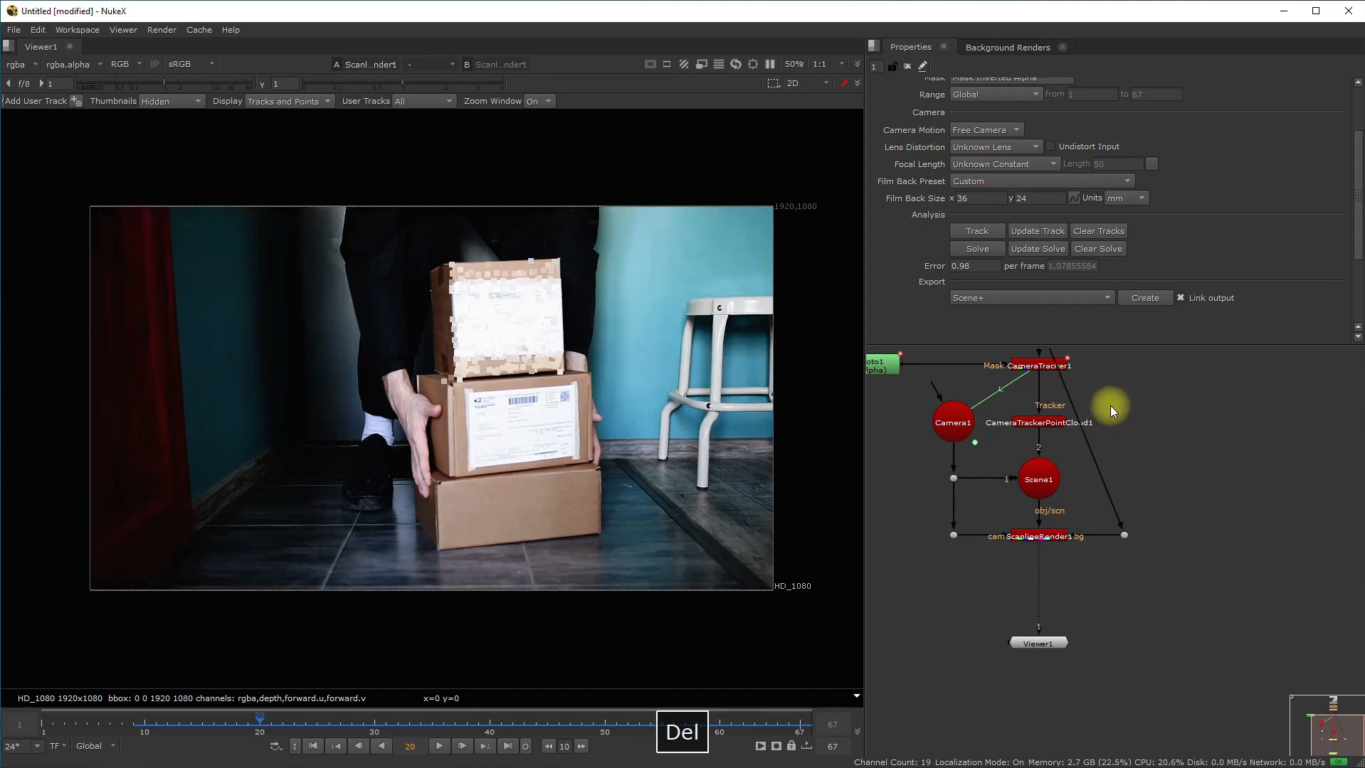
middle_click_drag(1112, 410, 1122, 521)
left_click_drag(1057, 447, 1224, 591)
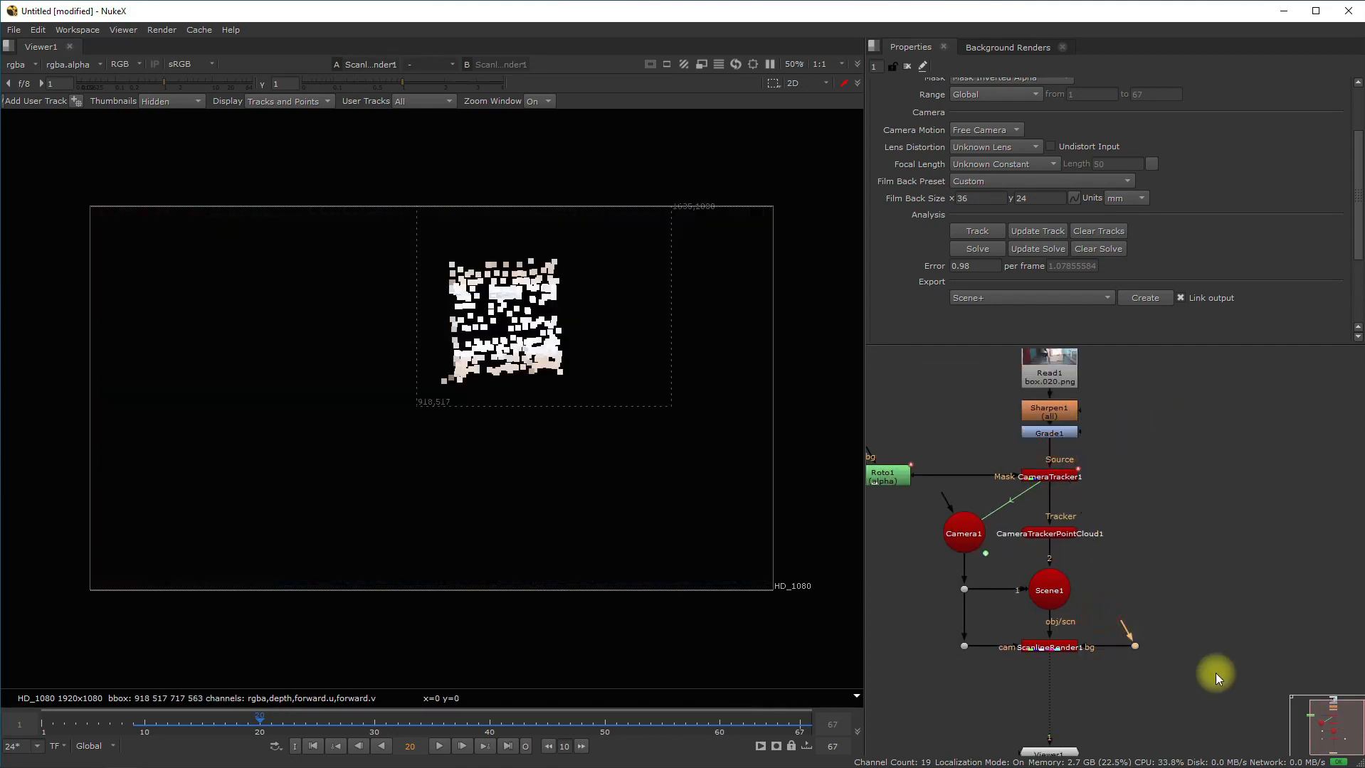
key("Delete")
Merge ScanlineRender1 over the original Read1 footage and check the point cloud on the top box up to frame 67
key("m")
scroll(1117, 643, "up", 3)
left_click_drag(1161, 633, 1053, 649)
left_click_drag(1093, 341, 1031, 373)
middle_click_drag(1140, 632, 1156, 574)
left_click_drag(1135, 548, 1256, 301, "ctrl")
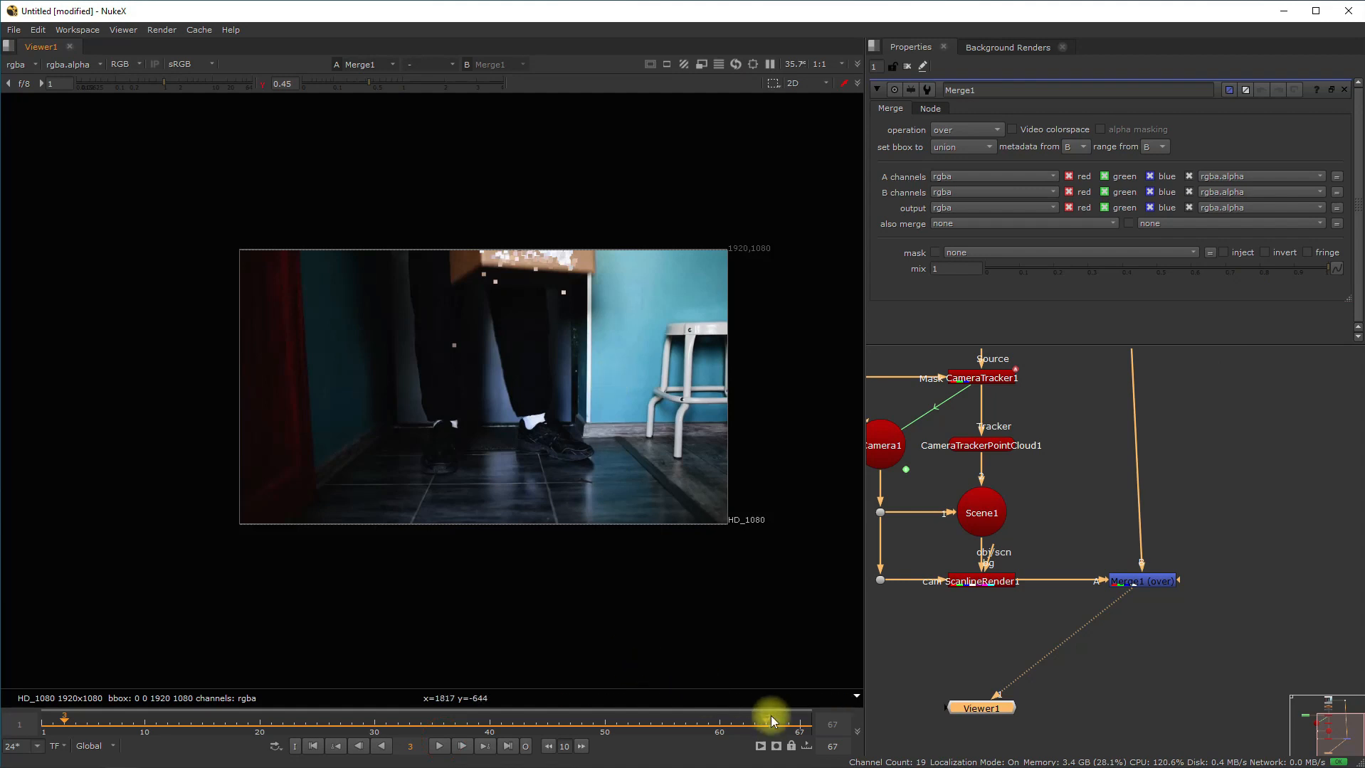
left_click_drag(779, 719, 800, 723)
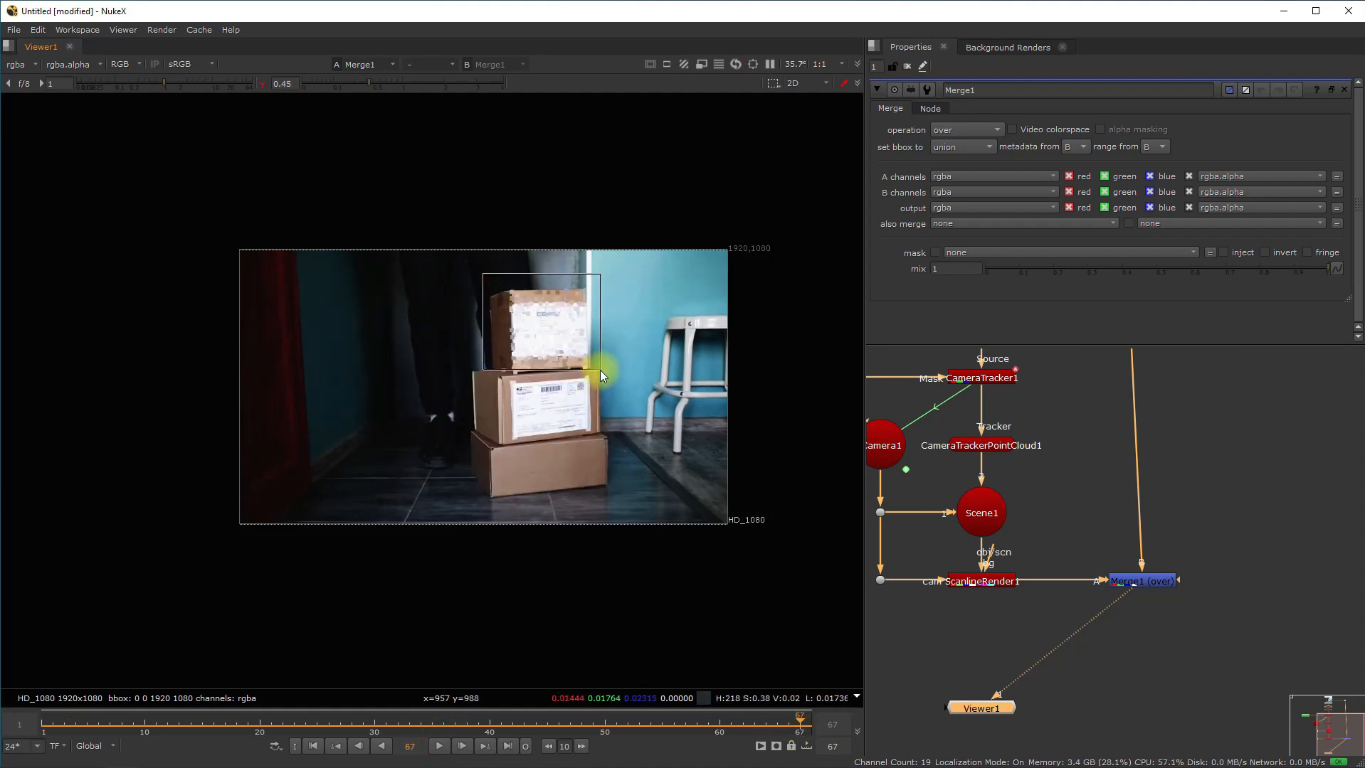
View CameraTracker1, select all tracks on the top box at frame 67, and create a cube from them
middle_click_drag(1064, 525, 1238, 535)
scroll(1080, 508, "down", 2)
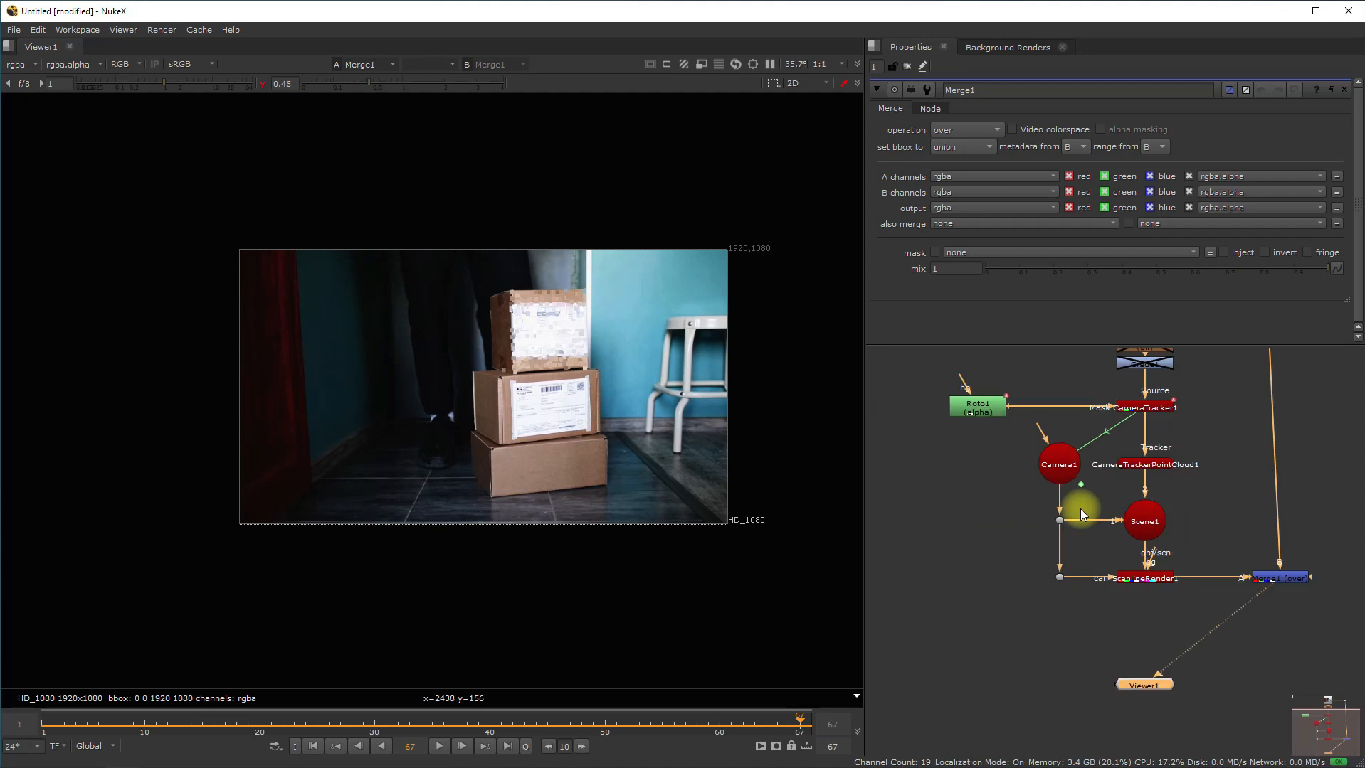
middle_click_drag(1196, 421, 1193, 458)
double_click(1152, 448)
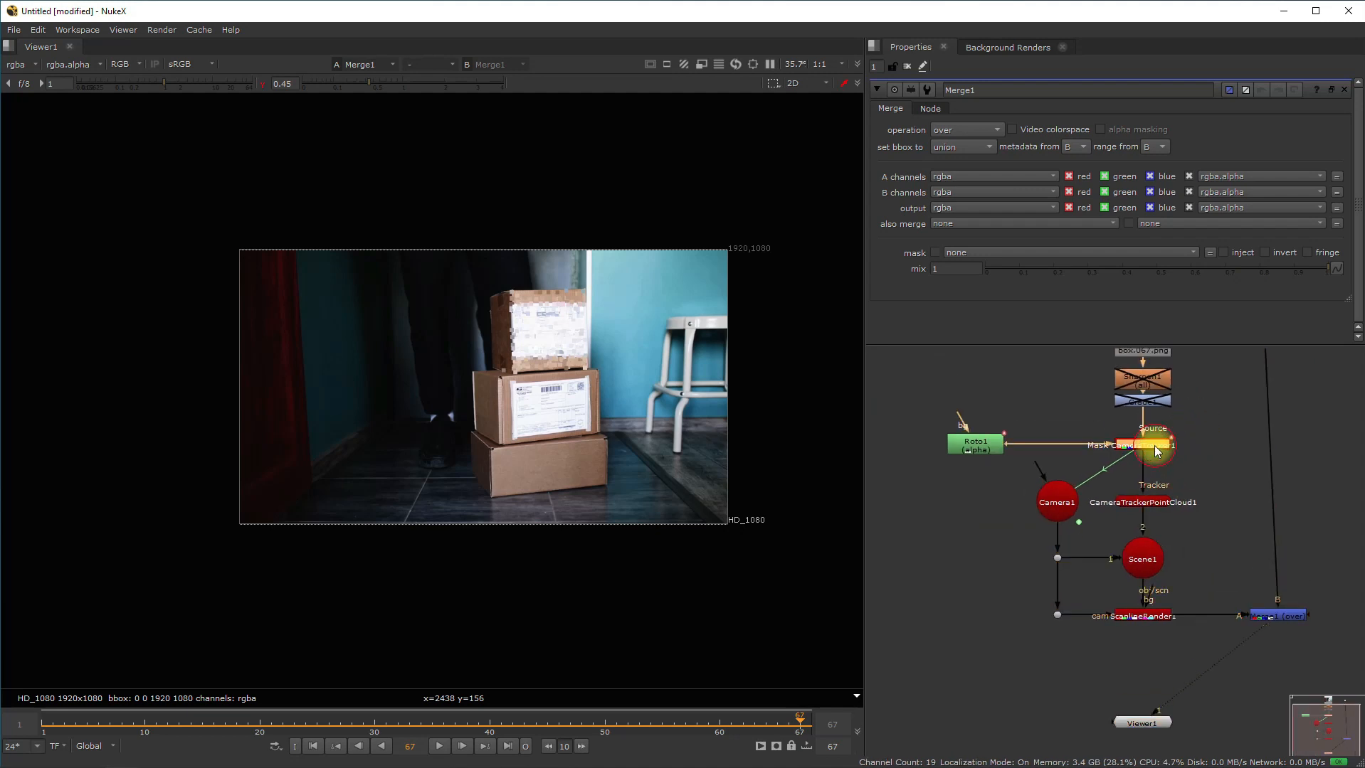
key("1")
scroll(533, 244, "up", 3)
left_click_drag(382, 227, 759, 525)
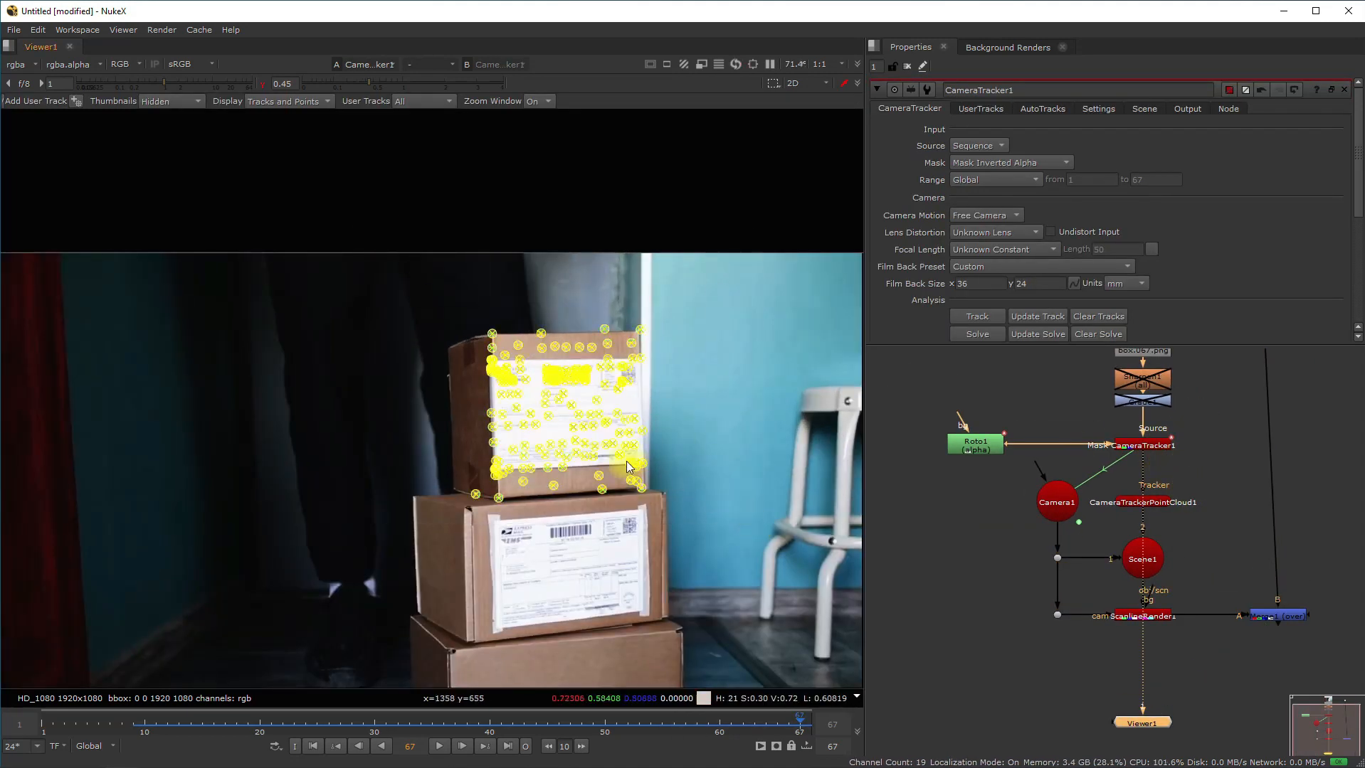
right_click(583, 411)
mouse_move(632, 464)
left_click(708, 481)
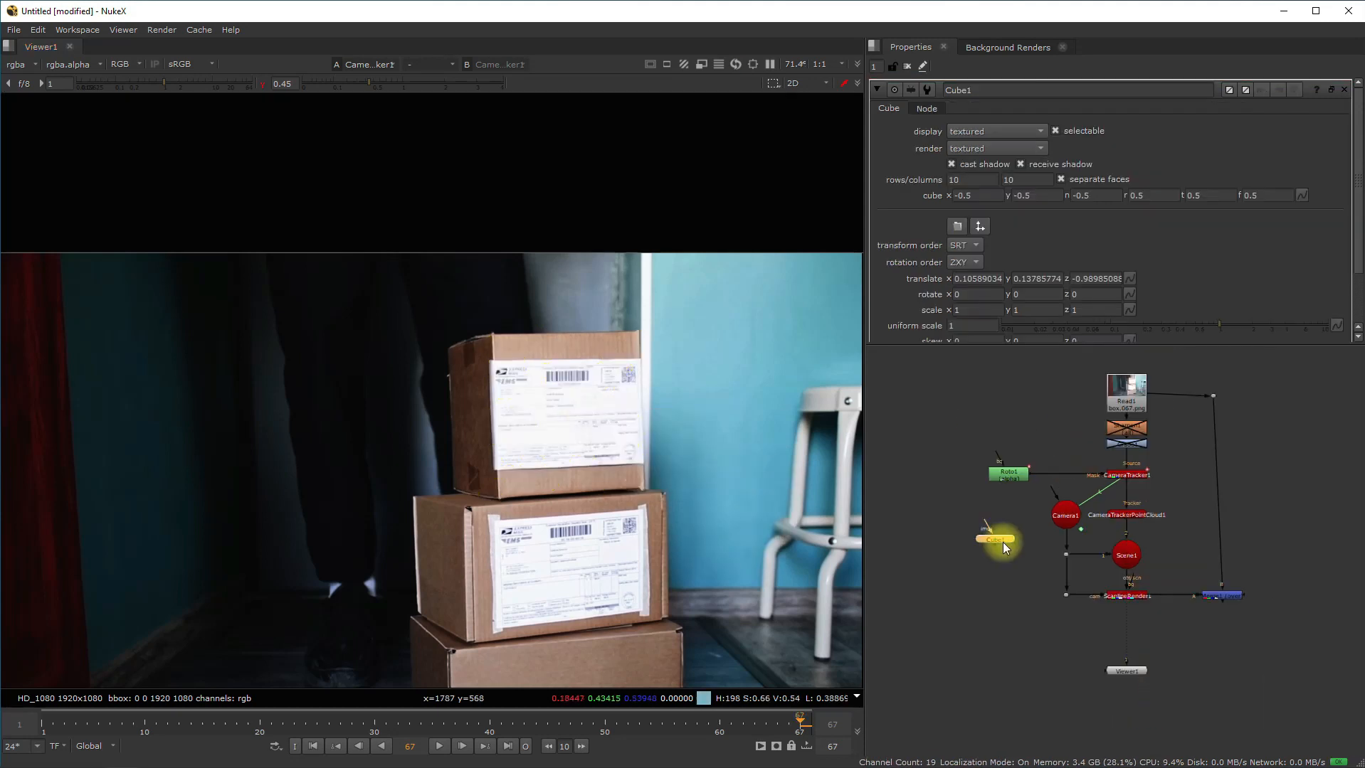
Connect the new Cube1 node to a Scene1 input
scroll(995, 547, "up", 1)
left_click_drag(995, 548, 1188, 591)
scroll(1063, 559, "down", 2)
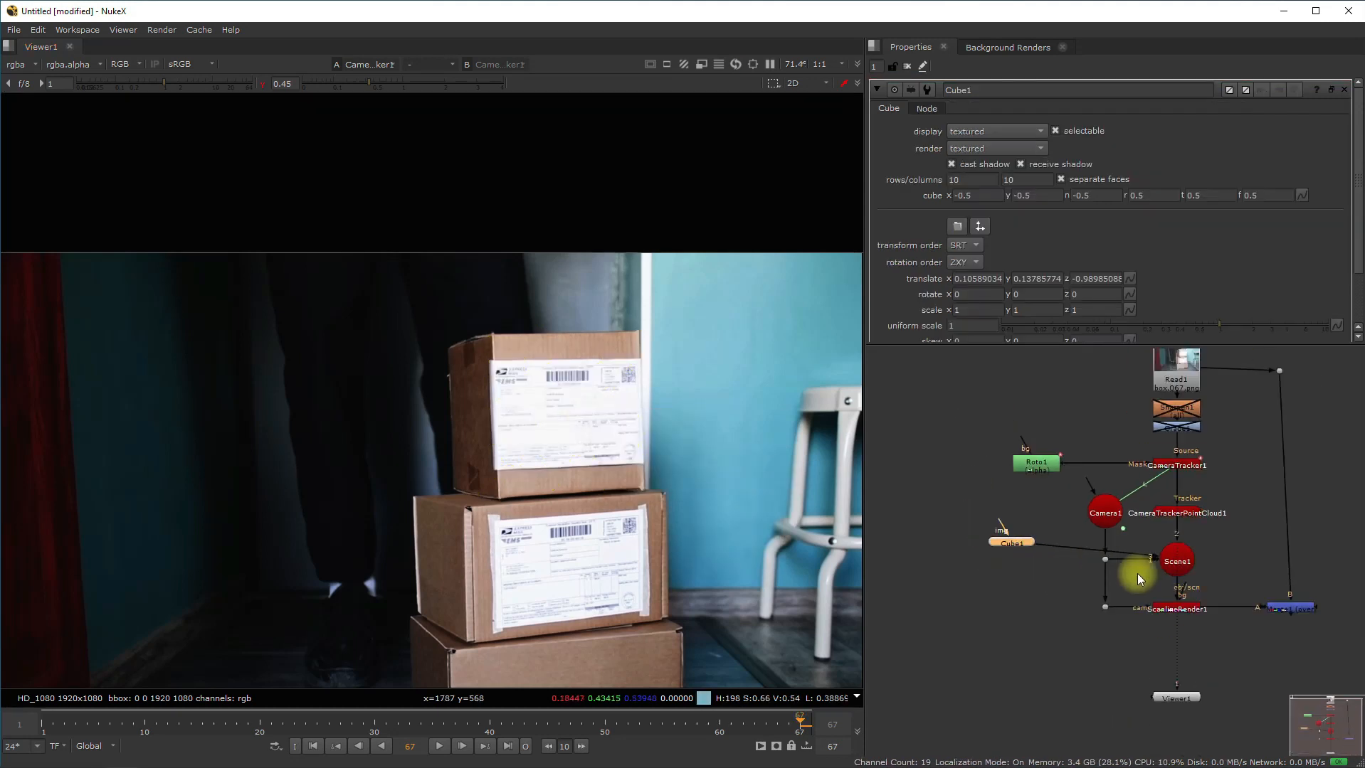
View the Merge1 result and reduce the cube's uniform scale to 0.128 so it approaches the box's size
key("1")
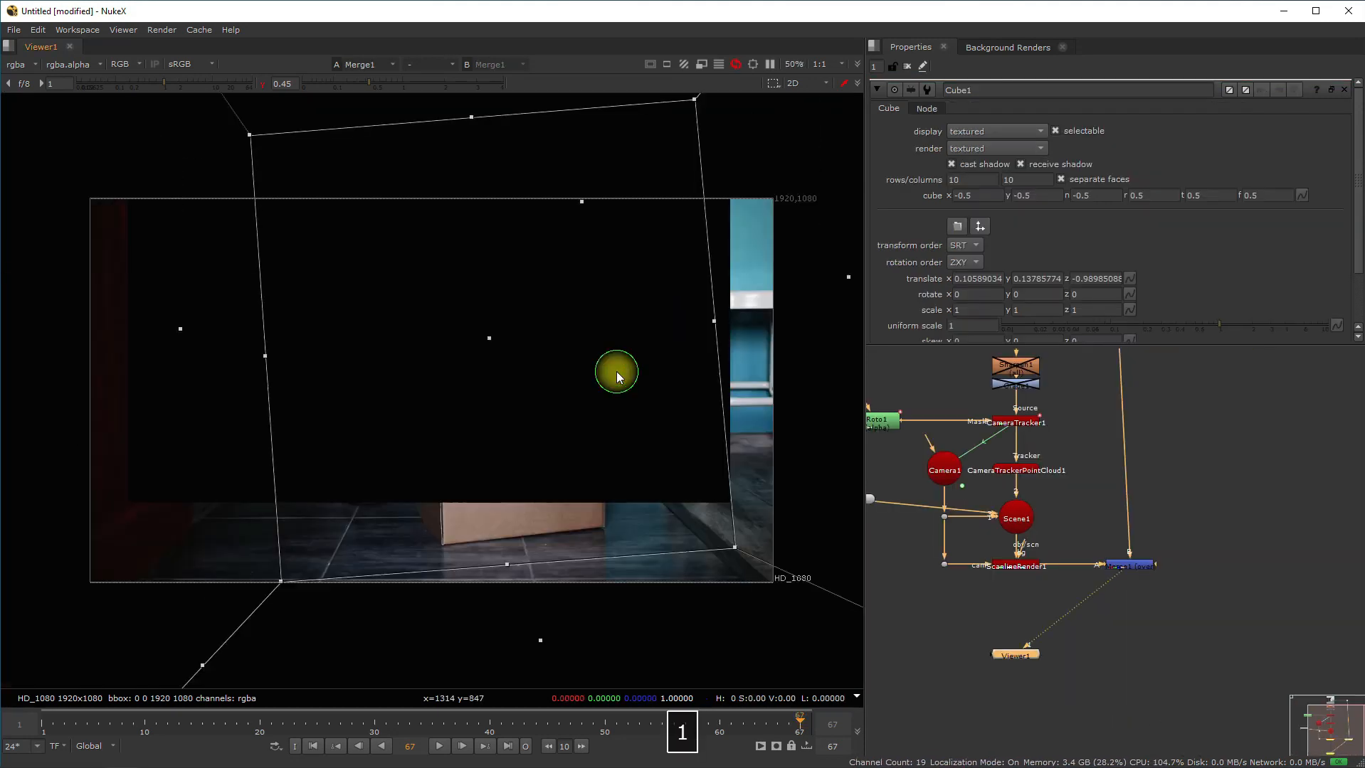
scroll(615, 380, "down", 3)
left_click_drag(1161, 326, 1121, 326)
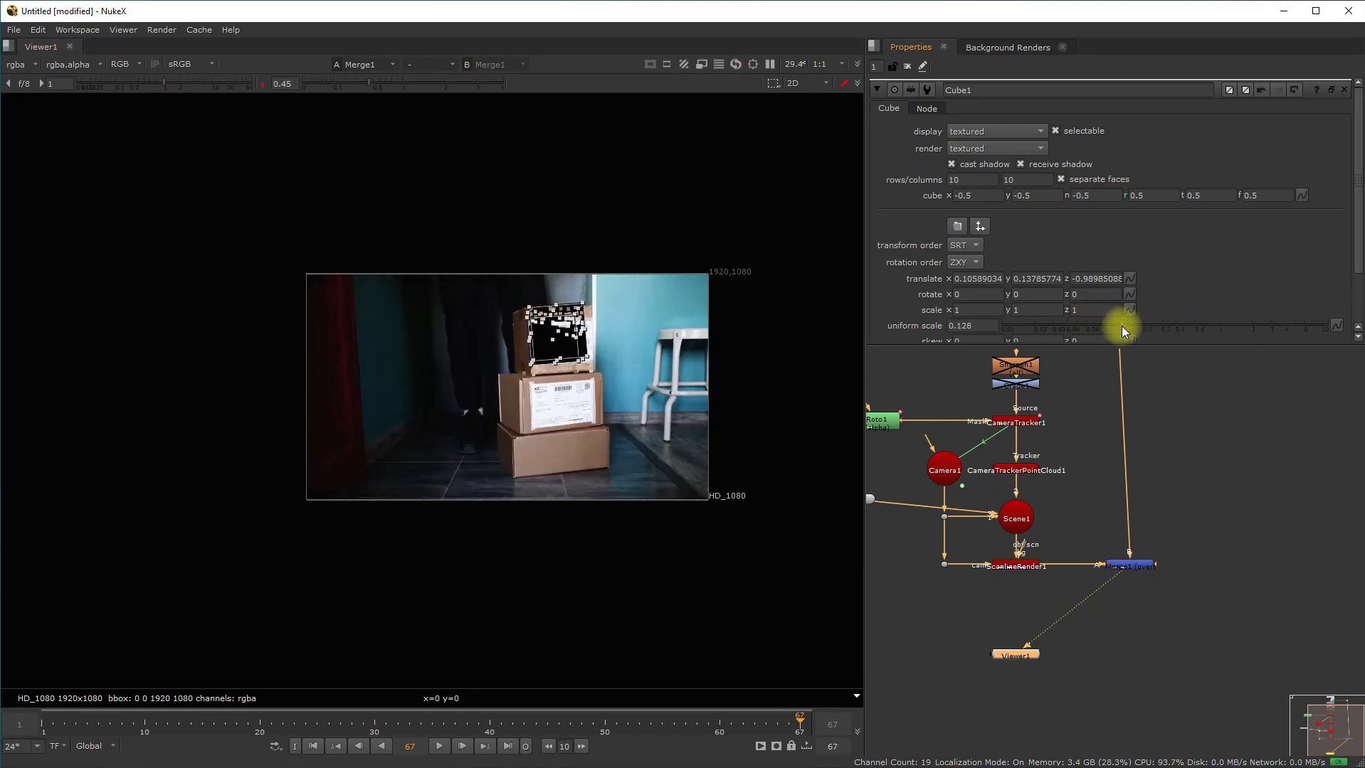
scroll(562, 326, "up", 3)
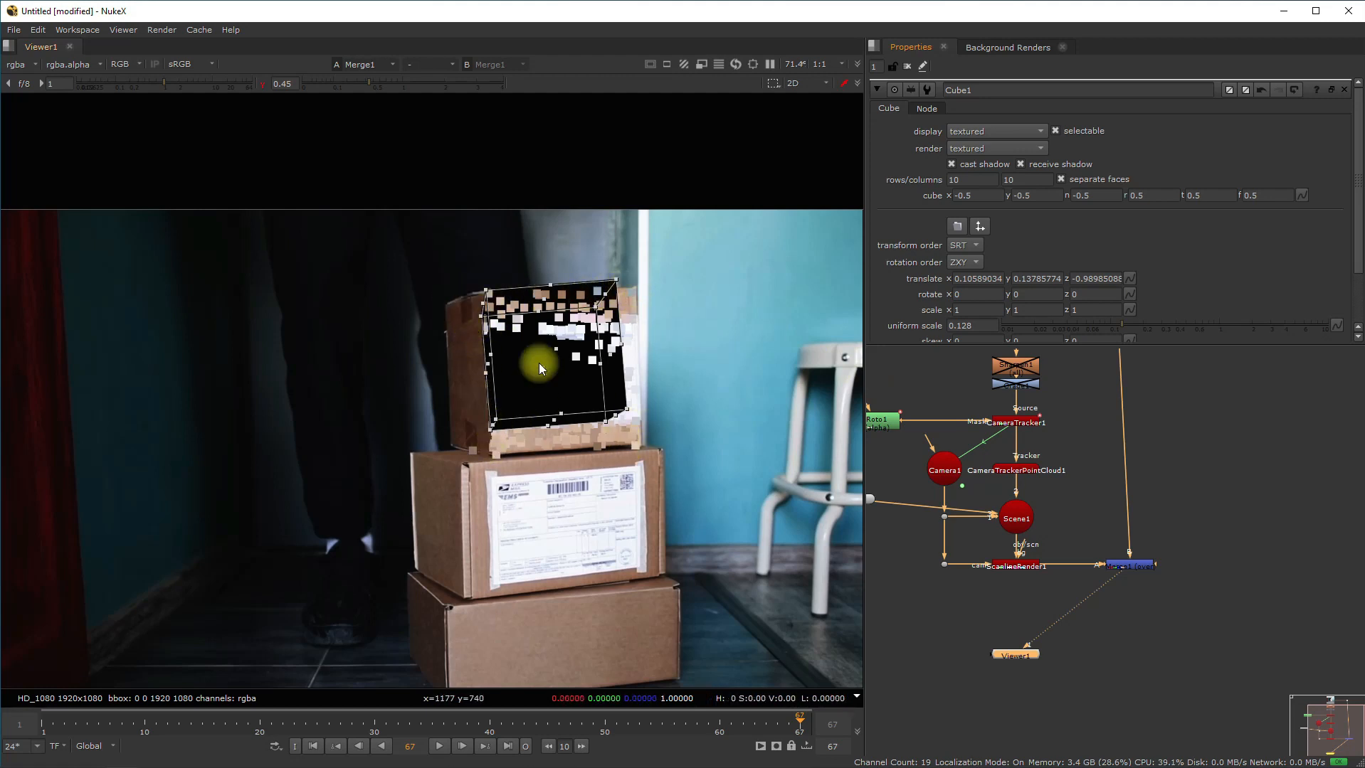
Rotate the cube to x 8, y 9, z -1.3 and fit its extents to the box: x -0.64, y -0.766, n -1.3, r 0.598, t 0.54
scroll(499, 358, "up", 2)
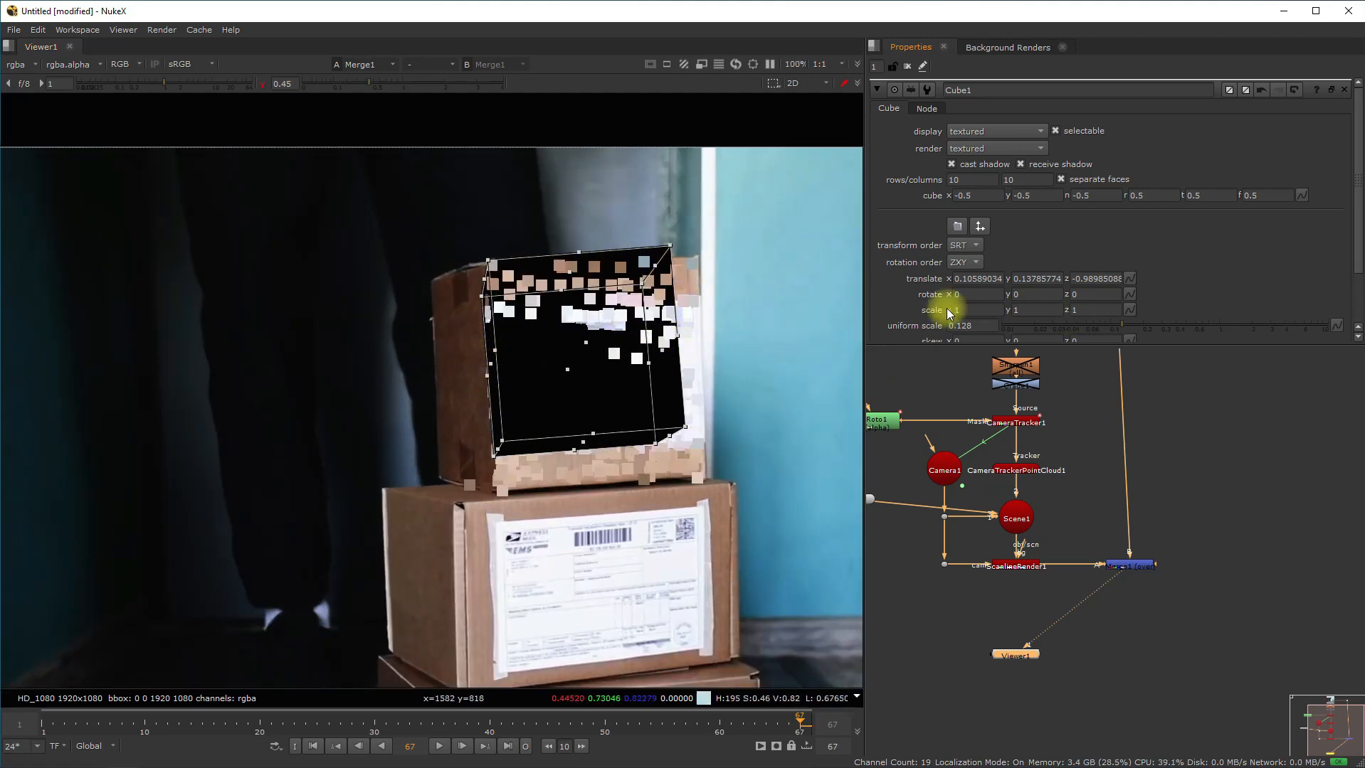
left_click(976, 294)
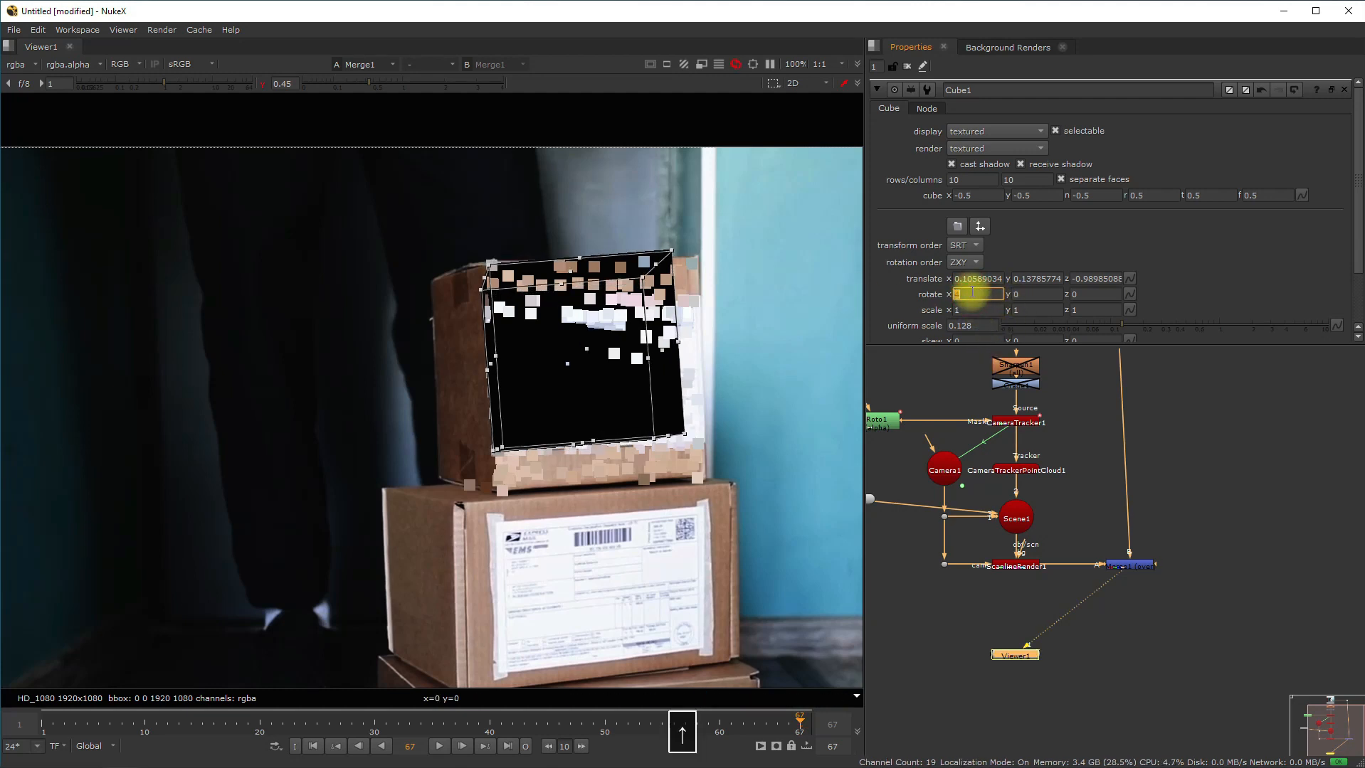
double_click(985, 298)
type("6")
double_click(1037, 294)
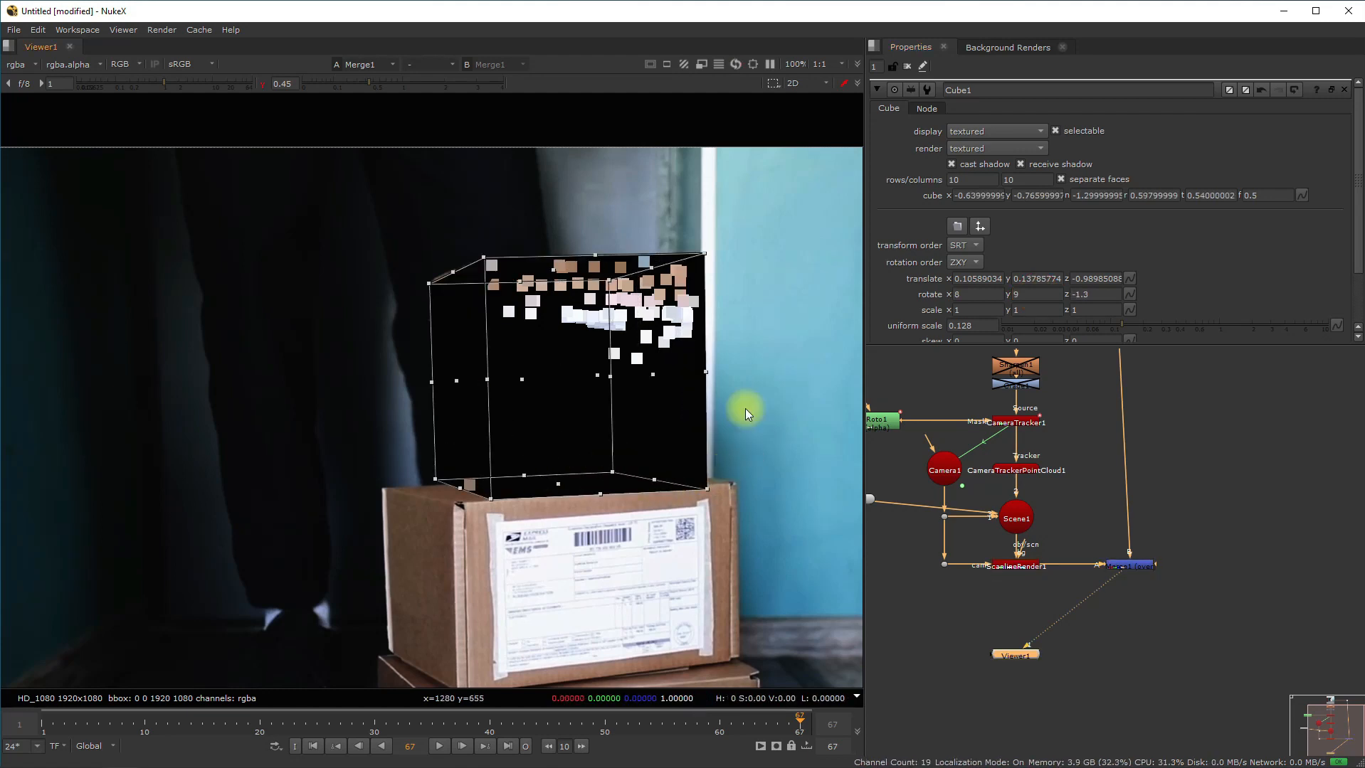
Set the cube's render mode to wireframe with 5 rows and 5 columns
left_click(1018, 148)
left_click(996, 103)
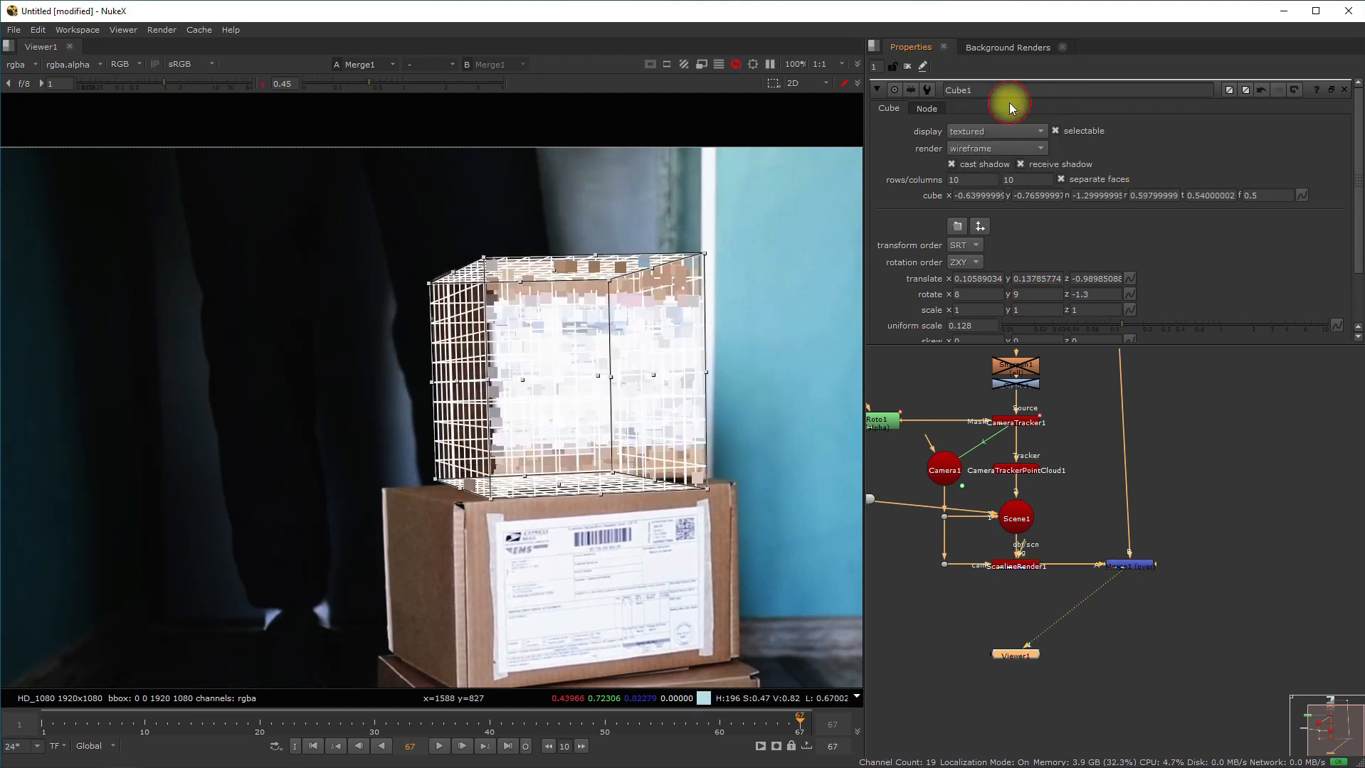
double_click(971, 180)
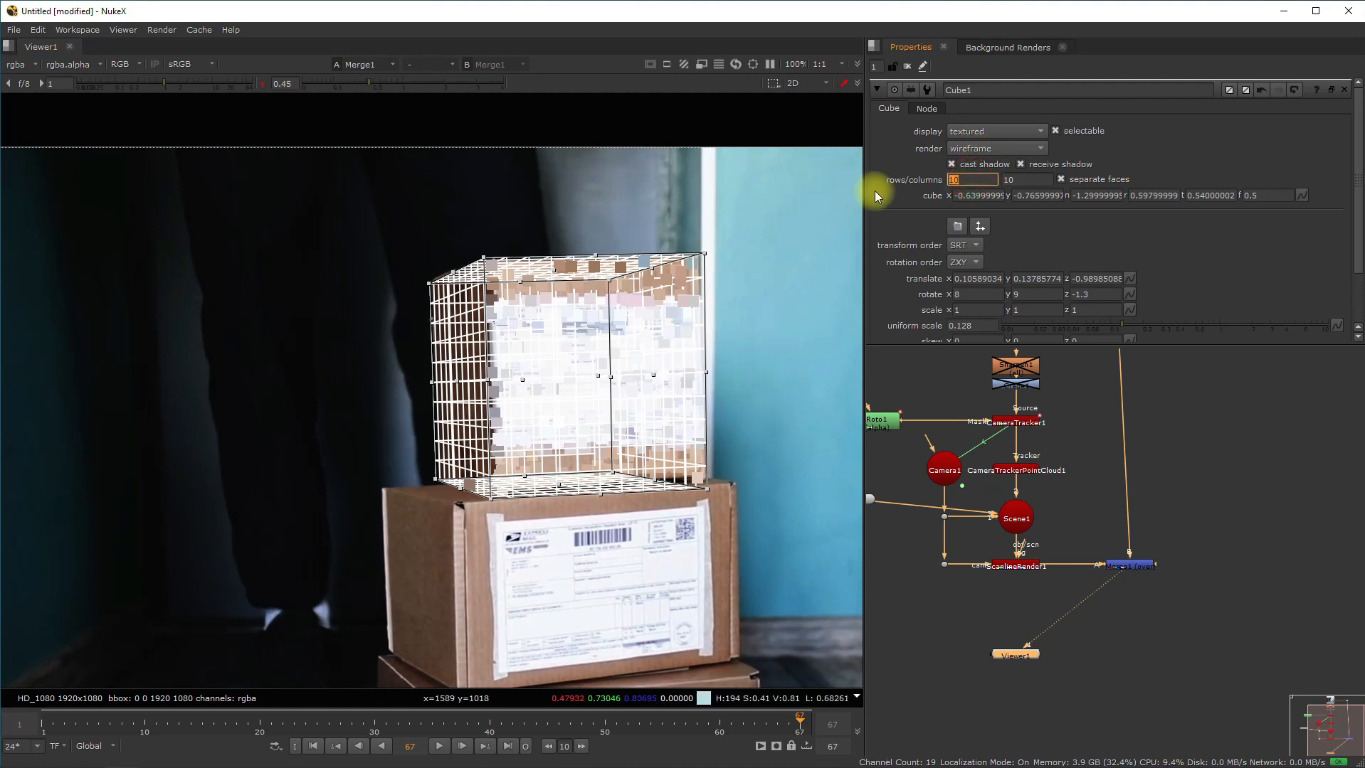
key("Tab")
type("5")
key("Return")
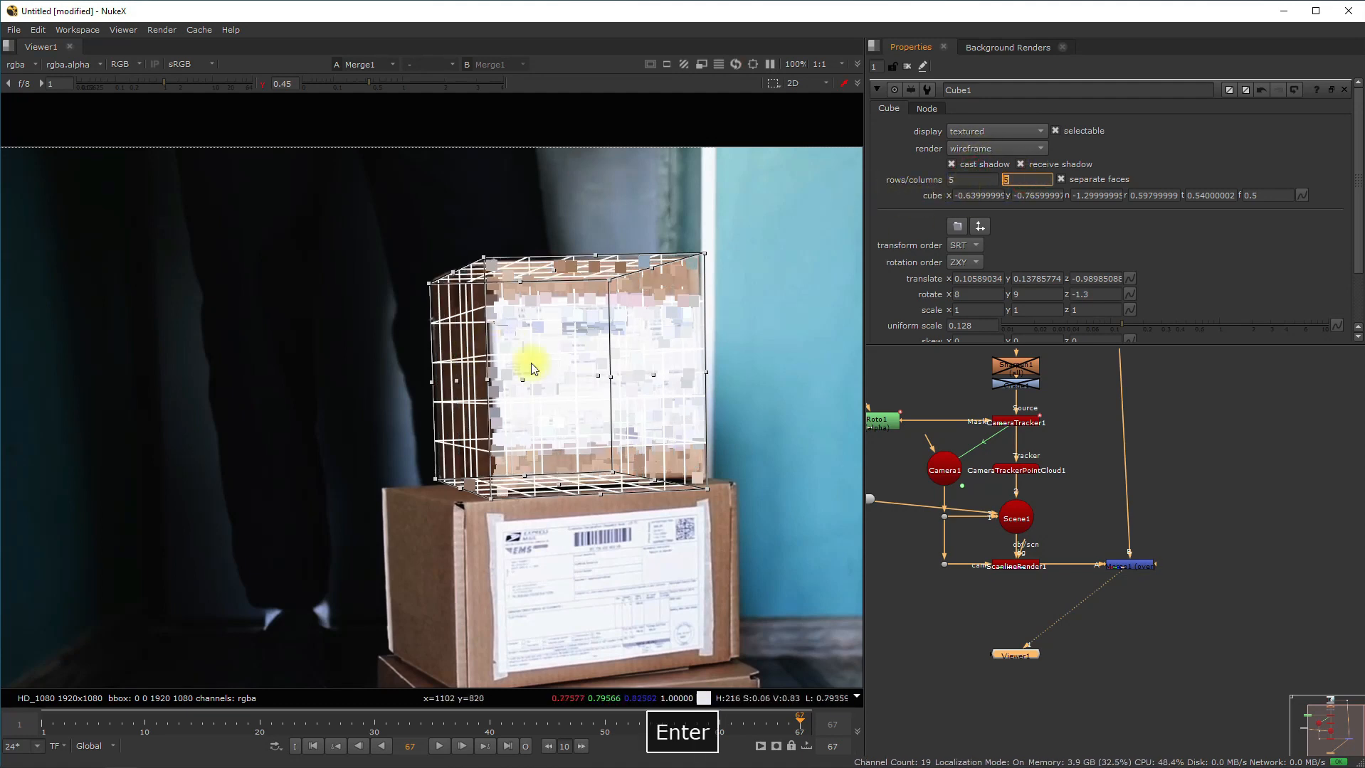
Open Merge1's properties, disable the CameraTrackerPointCloud1 node, and lower the viewer gamma to 0.3 to compare the wireframe with the box
double_click(1135, 574)
left_click(1030, 472)
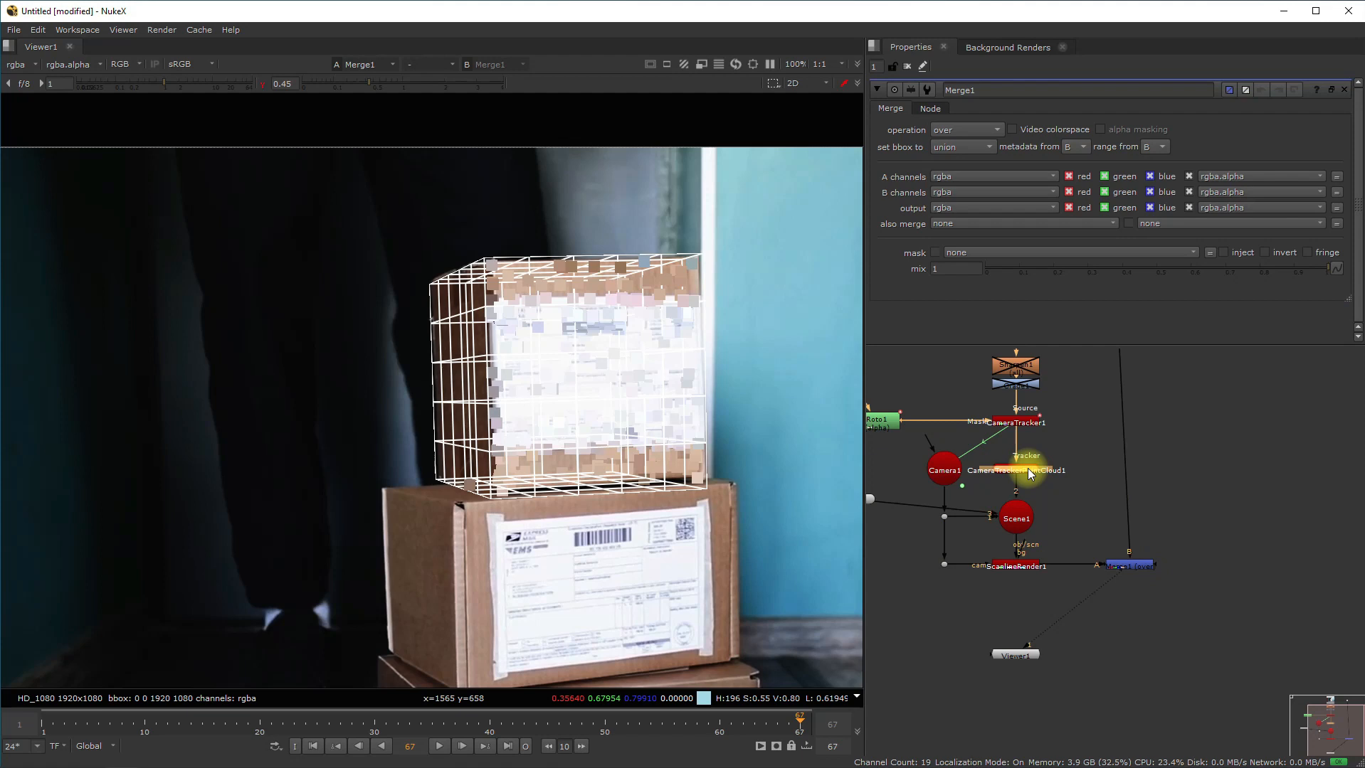
key("d")
scroll(601, 350, "down", 2)
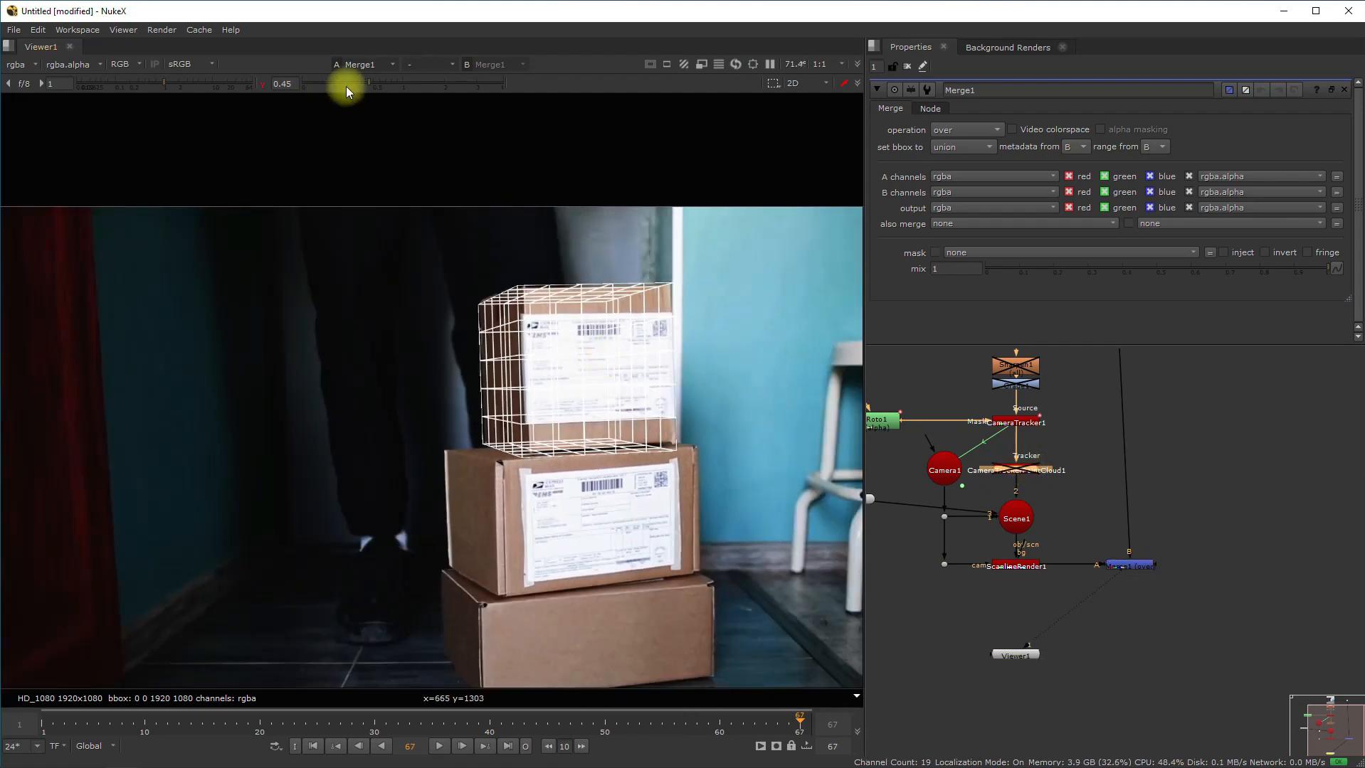
left_click_drag(369, 84, 356, 81)
scroll(649, 323, "up", 3)
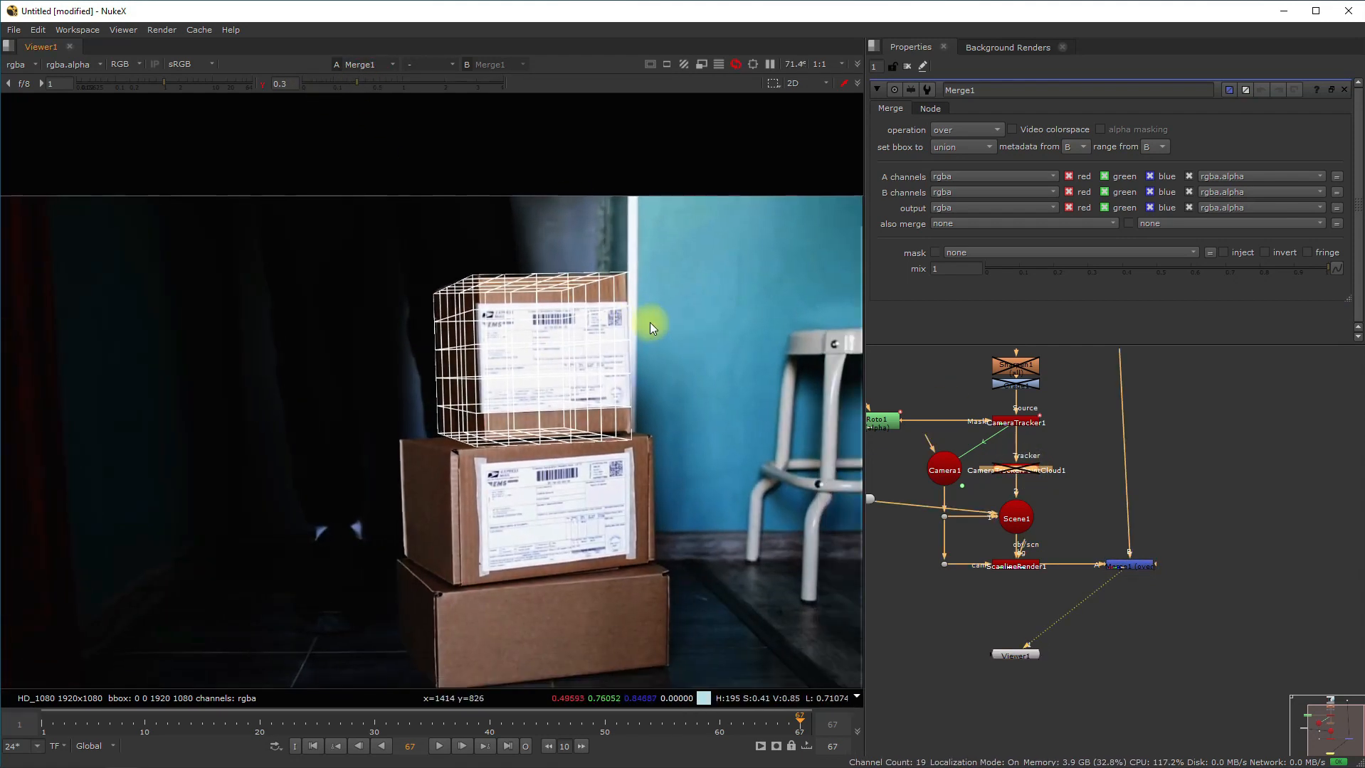
scroll(529, 352, "down", 2)
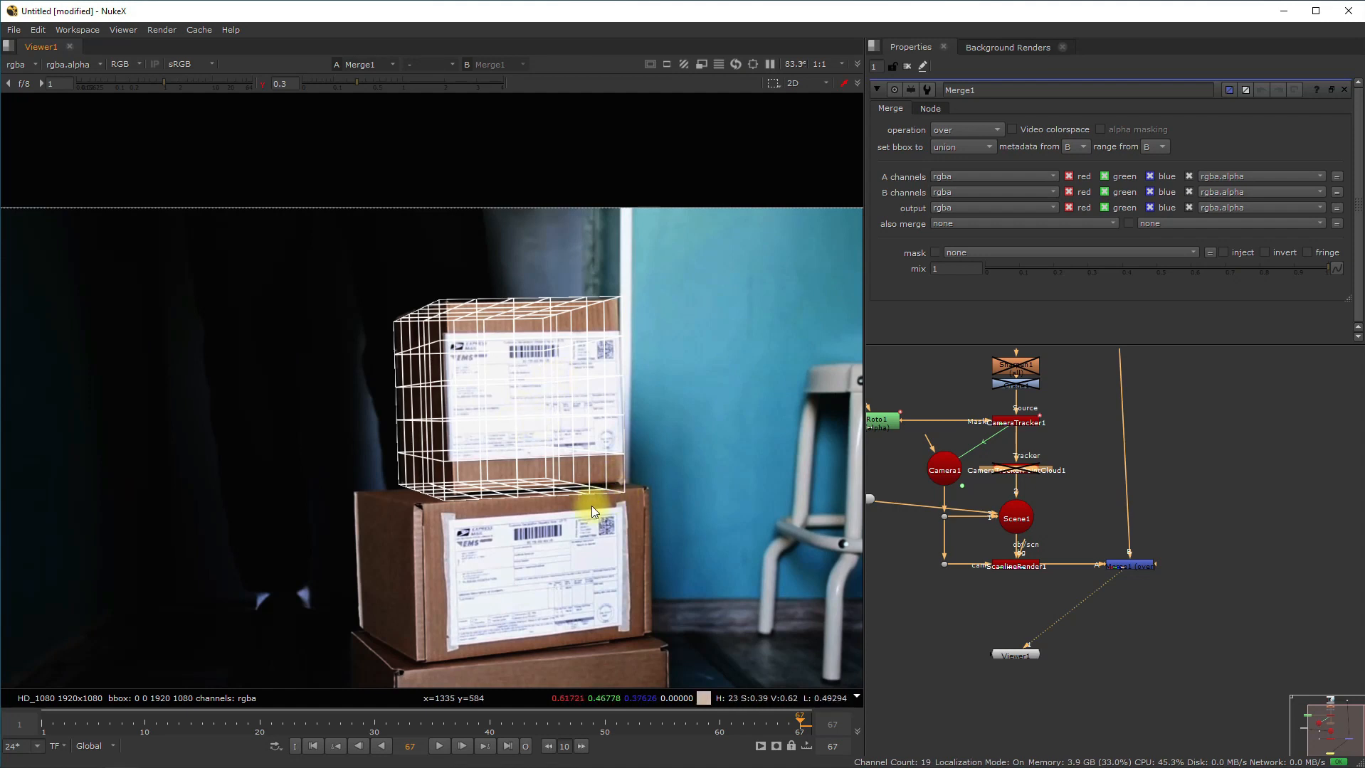
Open Cube1's properties and raise the cube's bottom face slightly in the viewer to match the box's lower edge
middle_click_drag(970, 512, 1038, 517)
left_click_drag(927, 501, 927, 517)
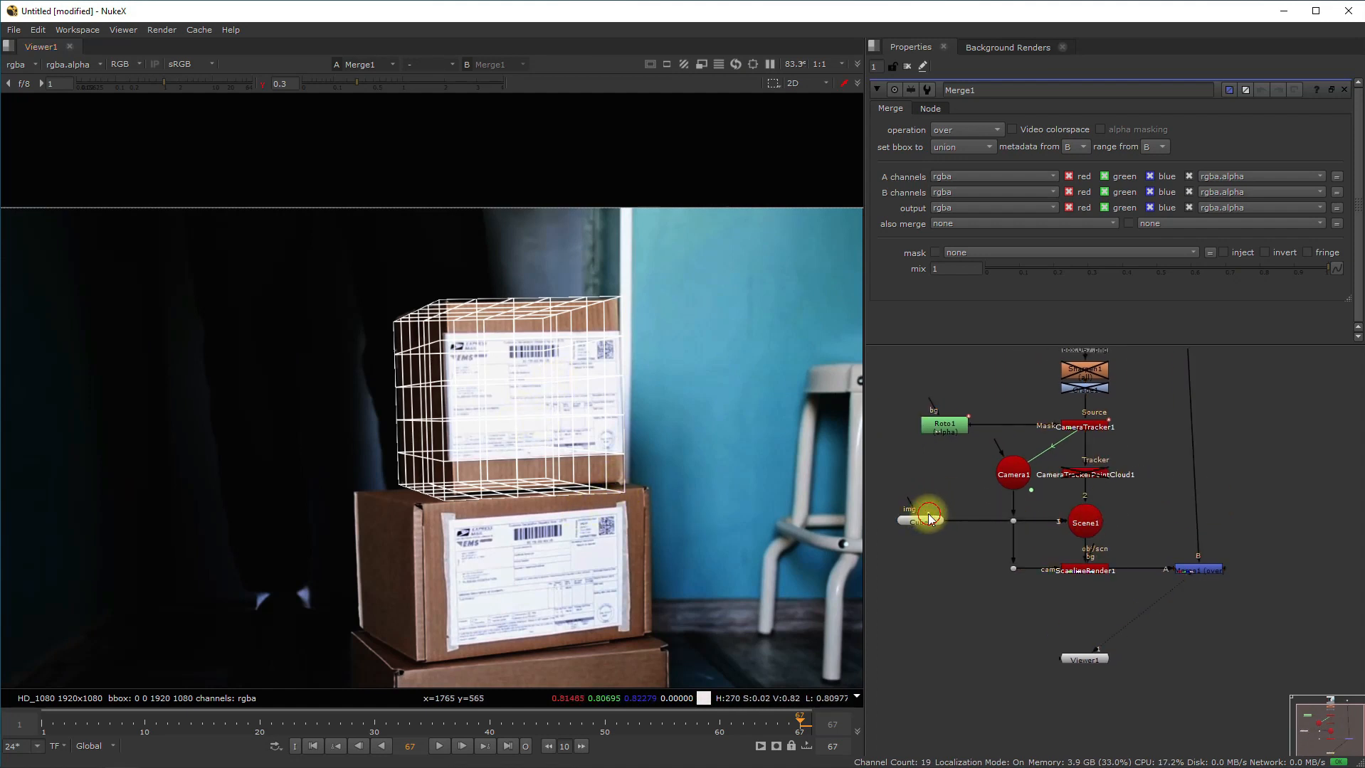
scroll(534, 507, "up", 3)
double_click(932, 525)
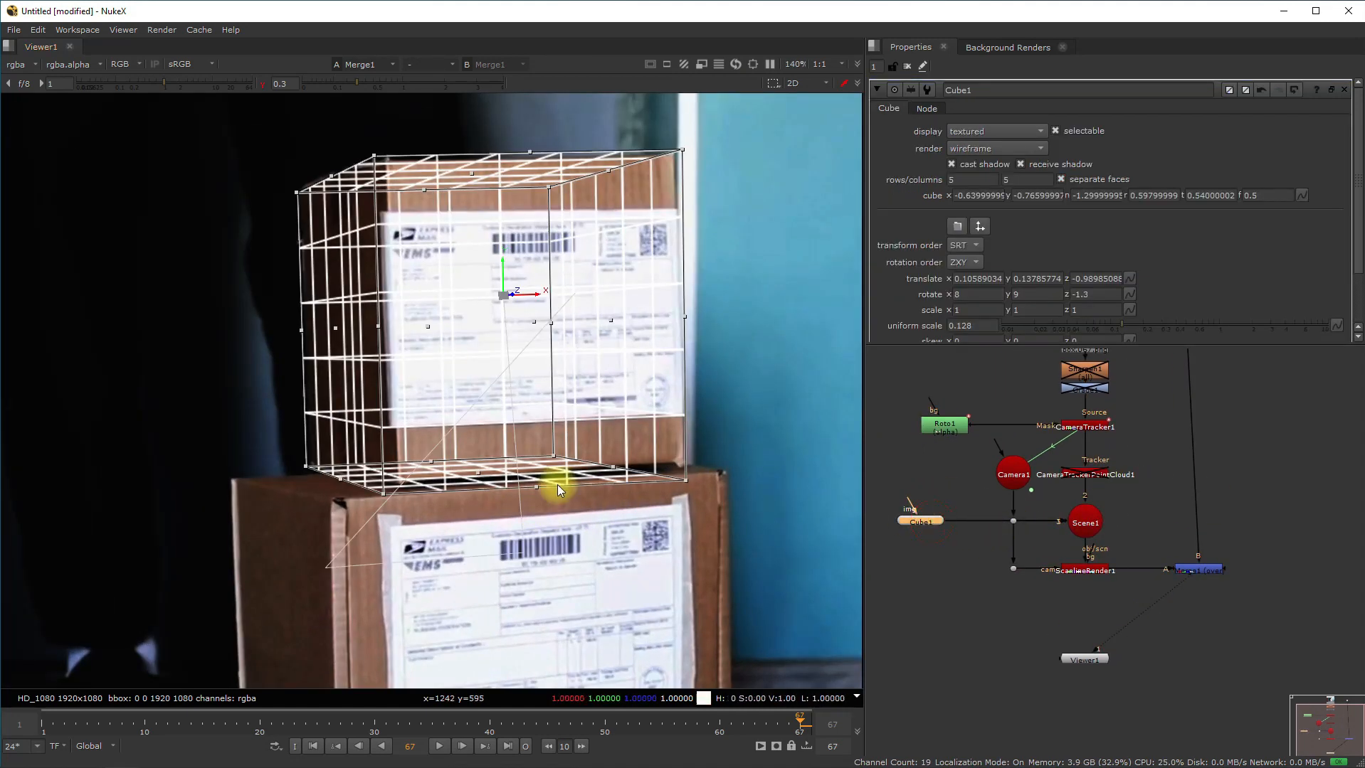
left_click_drag(537, 486, 539, 474)
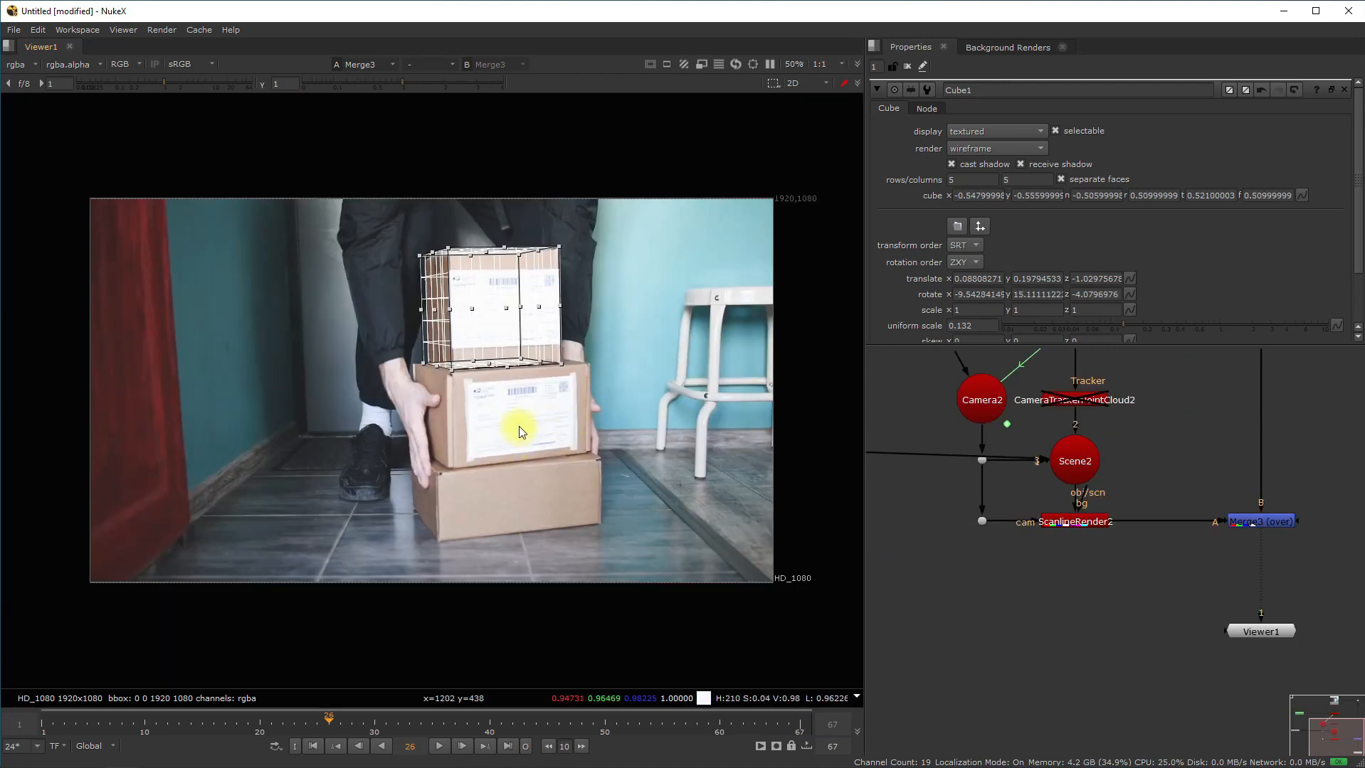
Move the Cube1 node clear of Scene2 and play the sequence from the first frame to check the wireframe cube's tracking
middle_click_drag(944, 512, 1221, 539)
left_click_drag(1072, 488, 1131, 482)
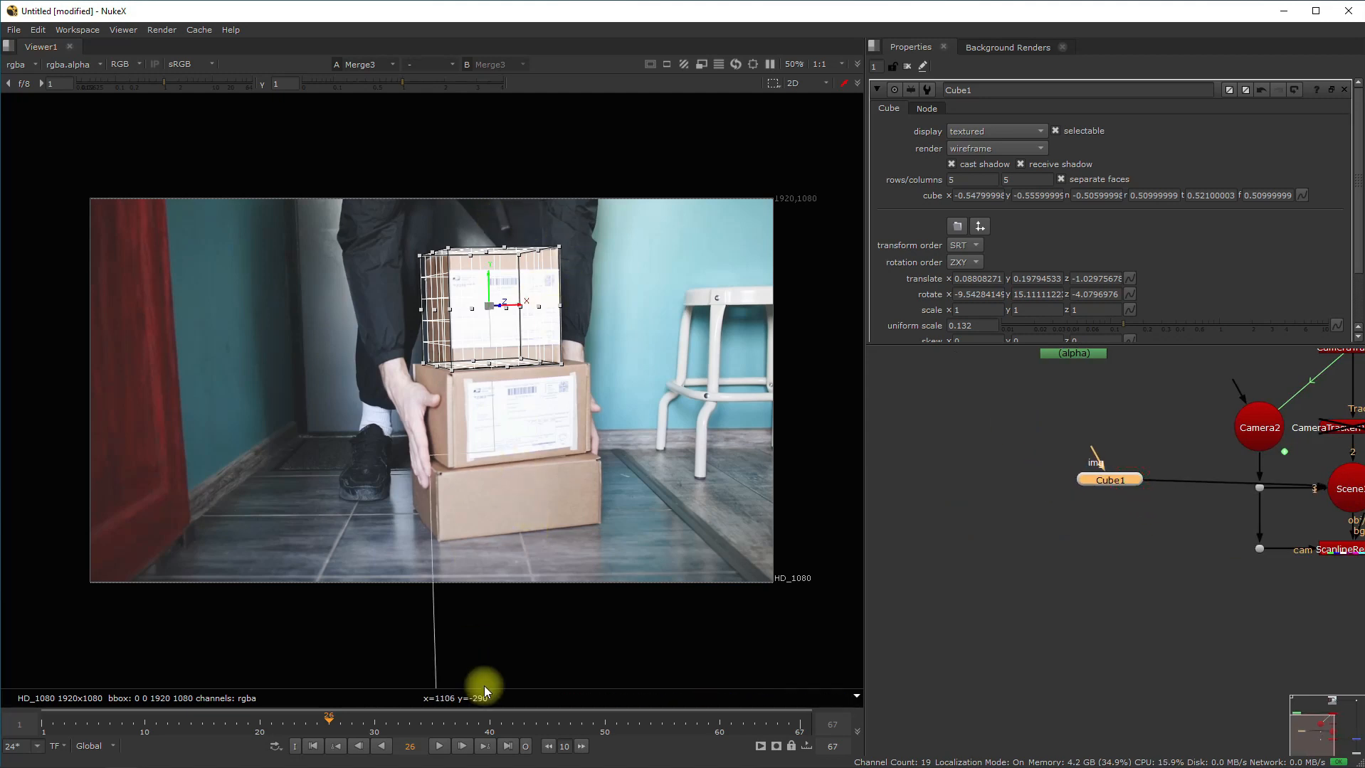
left_click(311, 745)
left_click(444, 747)
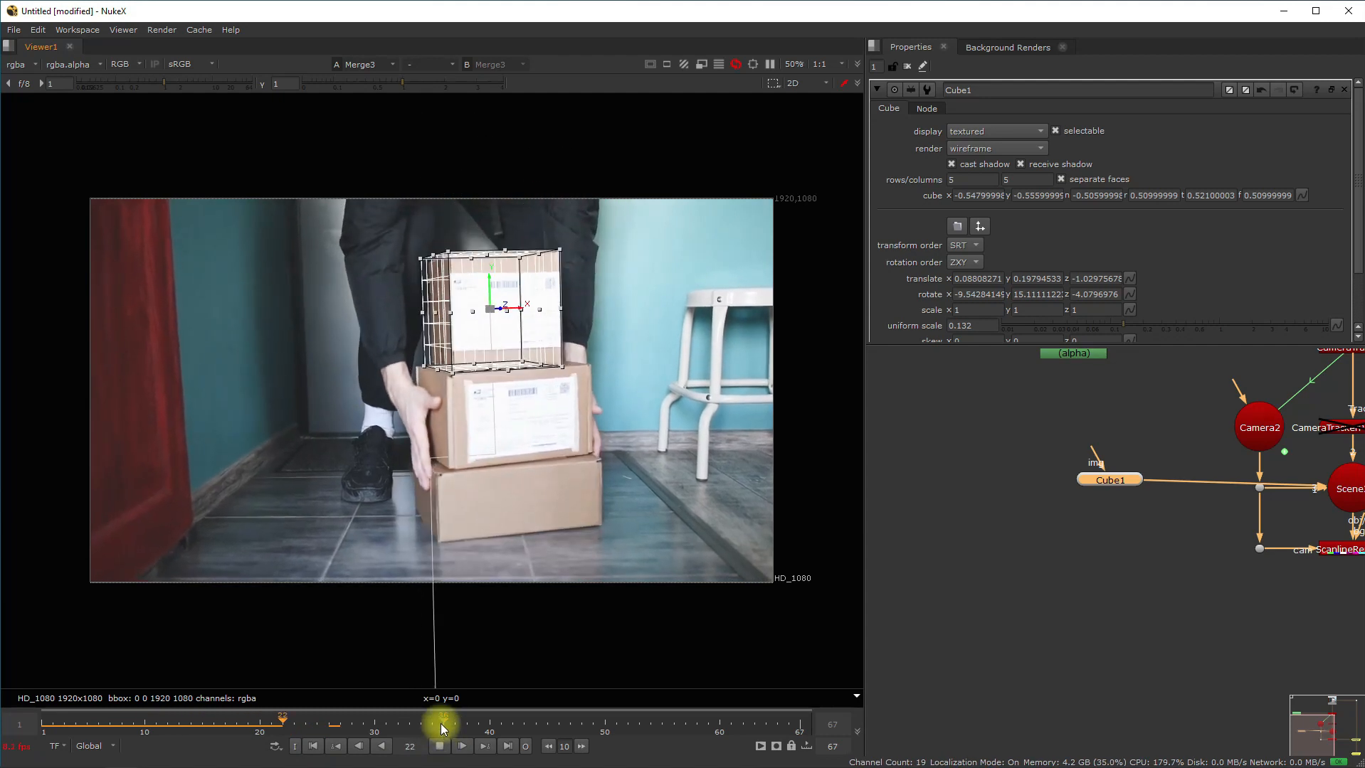
middle_click_drag(1098, 522, 801, 574)
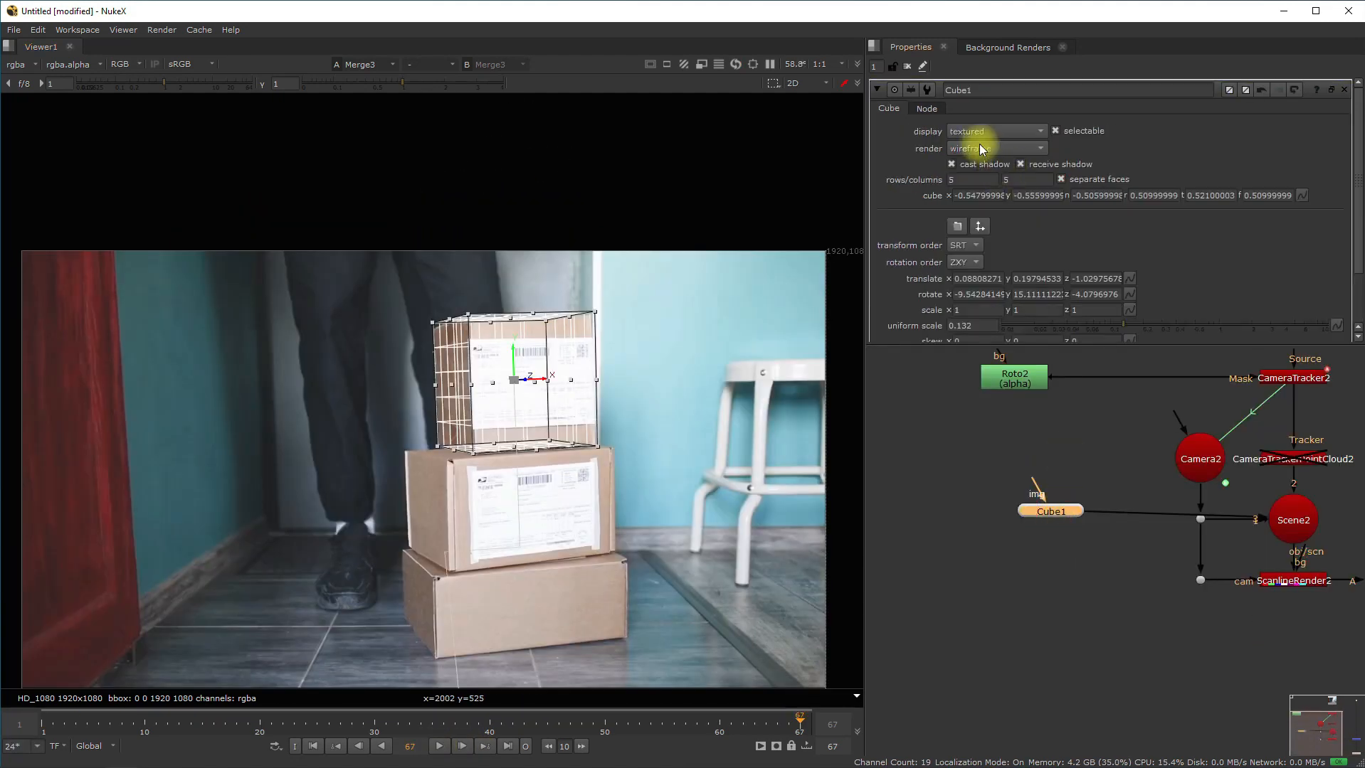
Set the cube's render mode to textured and open Merge3's properties so the cube's handles are hidden
left_click(982, 149)
left_click(988, 188)
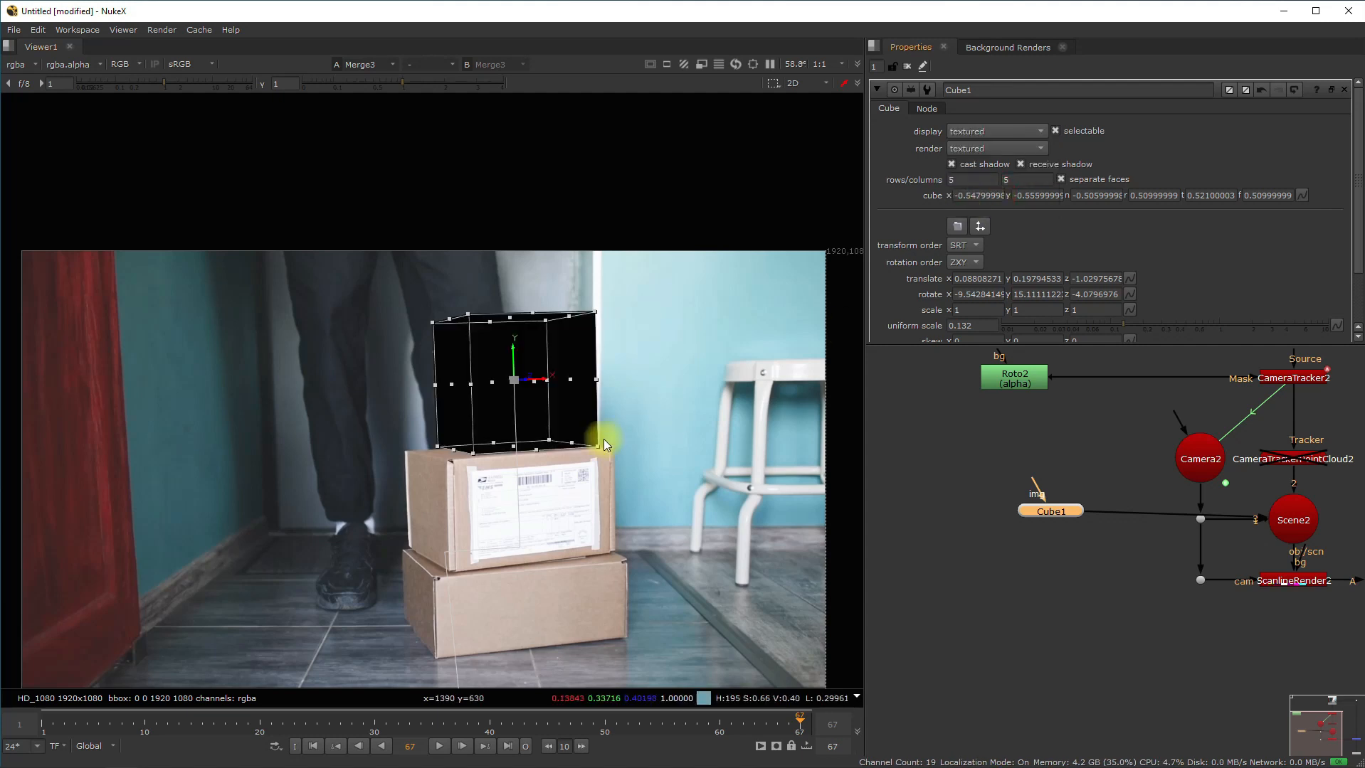
scroll(773, 471, "down", 1)
left_click(901, 530)
middle_click_drag(1345, 587, 1115, 533)
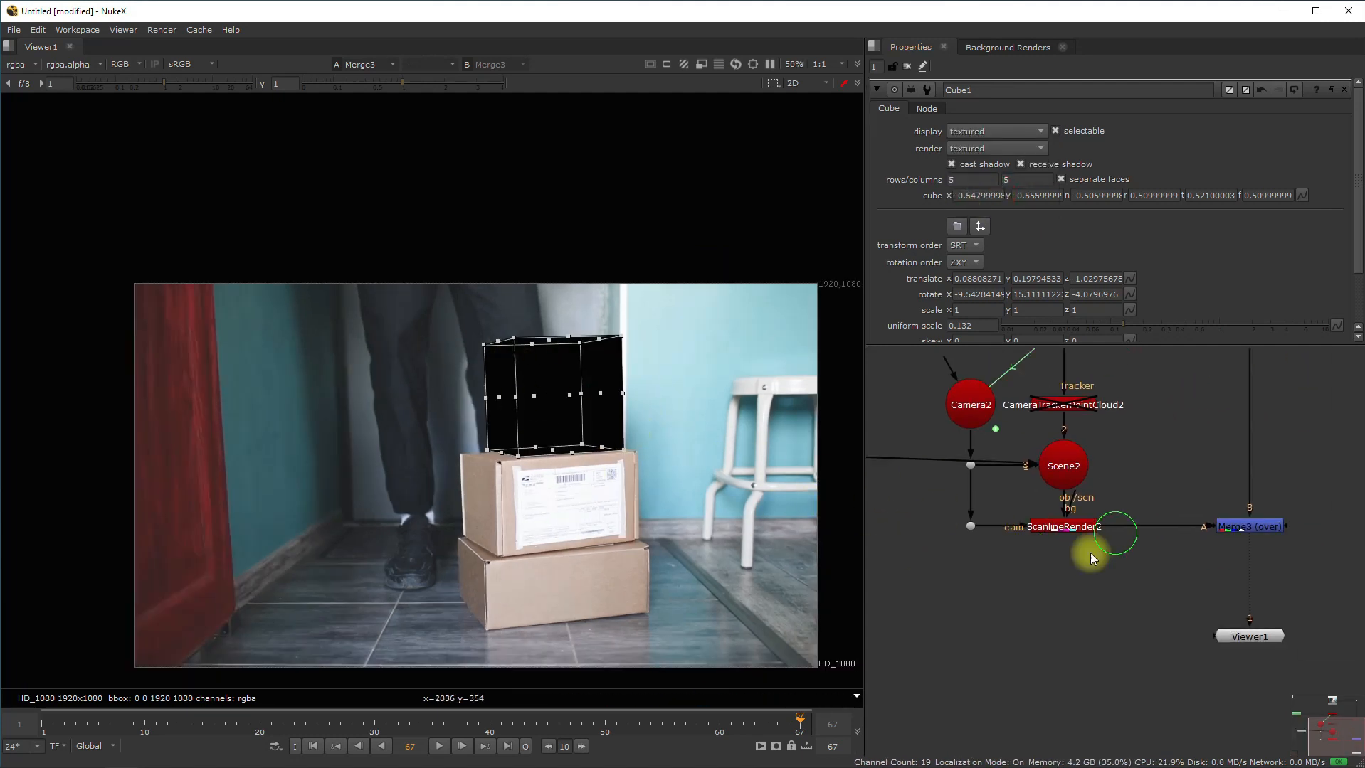
double_click(1268, 531)
Move the Cube1 node aside, add a CheckerBoard node, and connect it to the cube's img input
middle_click_drag(1045, 509, 1310, 544)
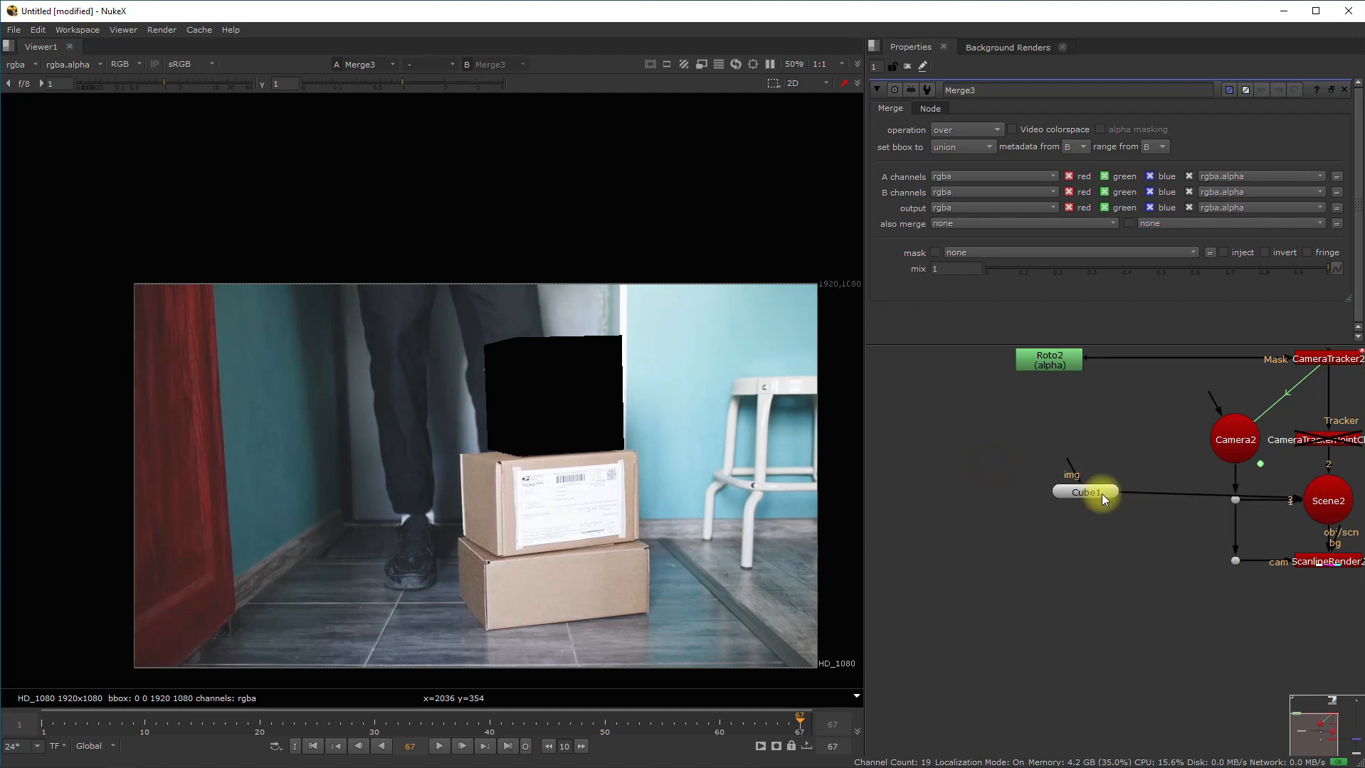
left_click_drag(1101, 493, 1015, 504)
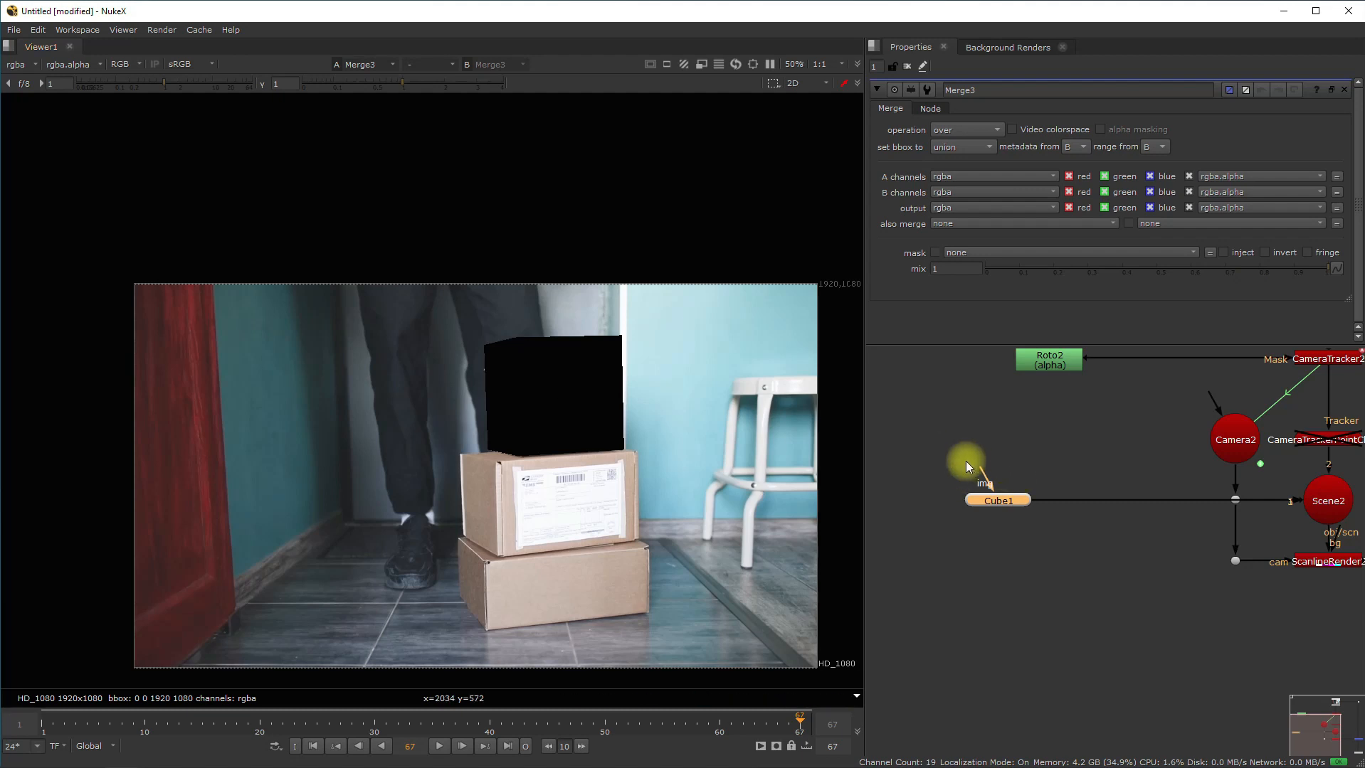
left_click_drag(1019, 501, 987, 496)
key("Tab")
type("cha")
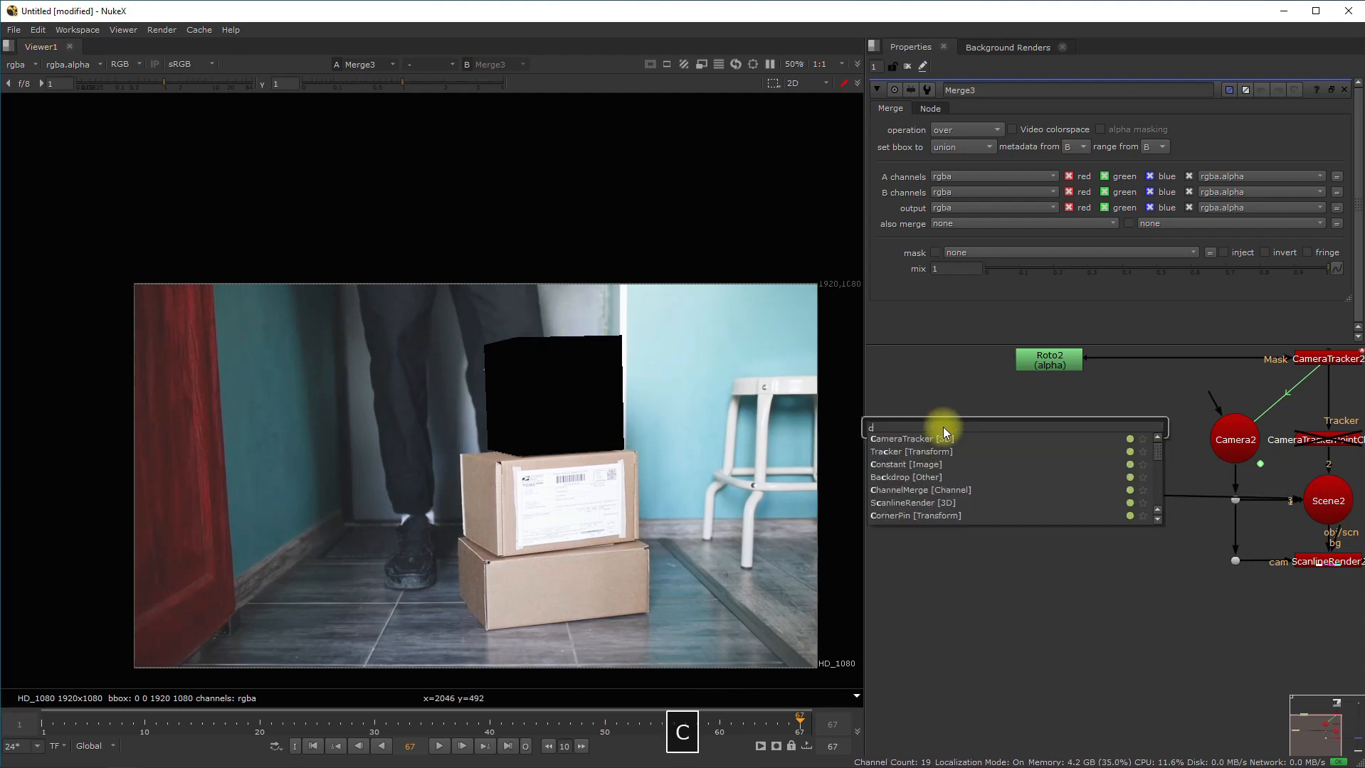
left_click(929, 451)
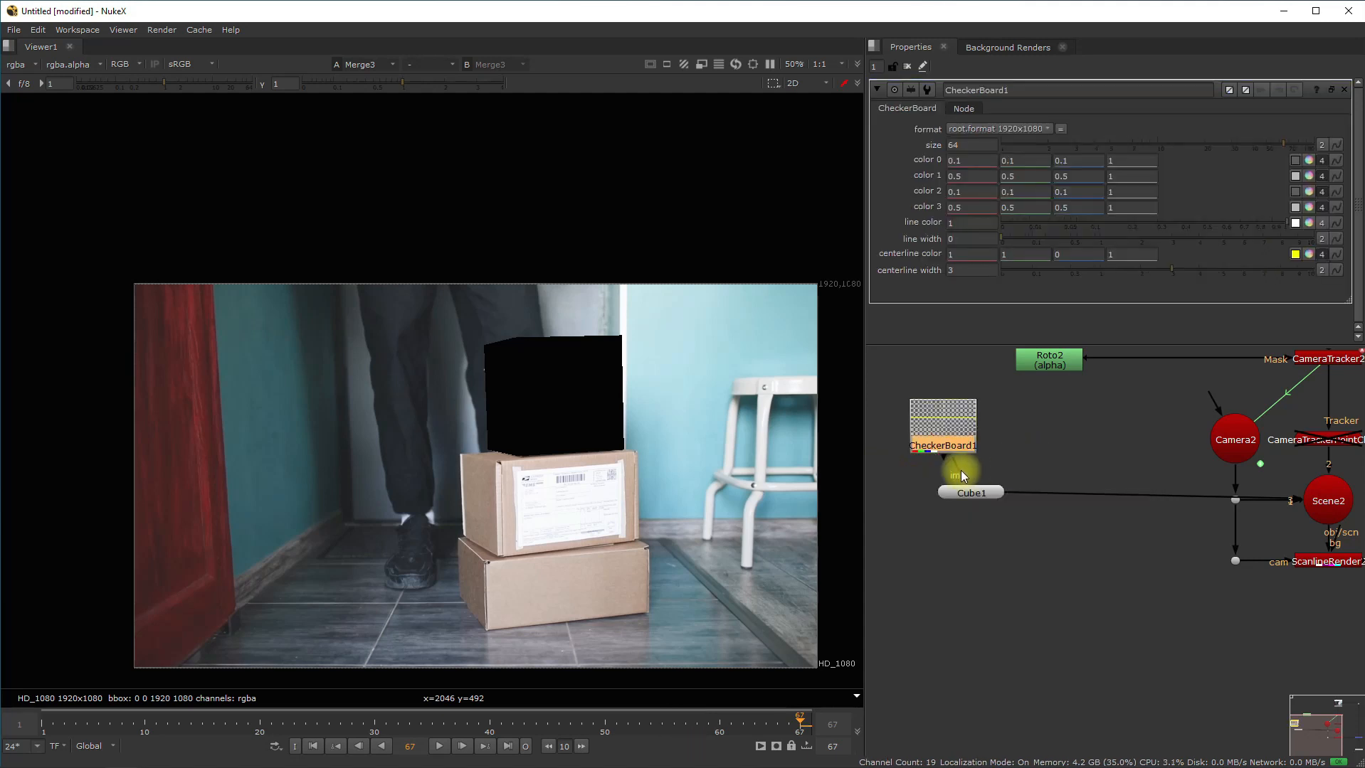
left_click_drag(962, 476, 937, 431)
middle_click(564, 469)
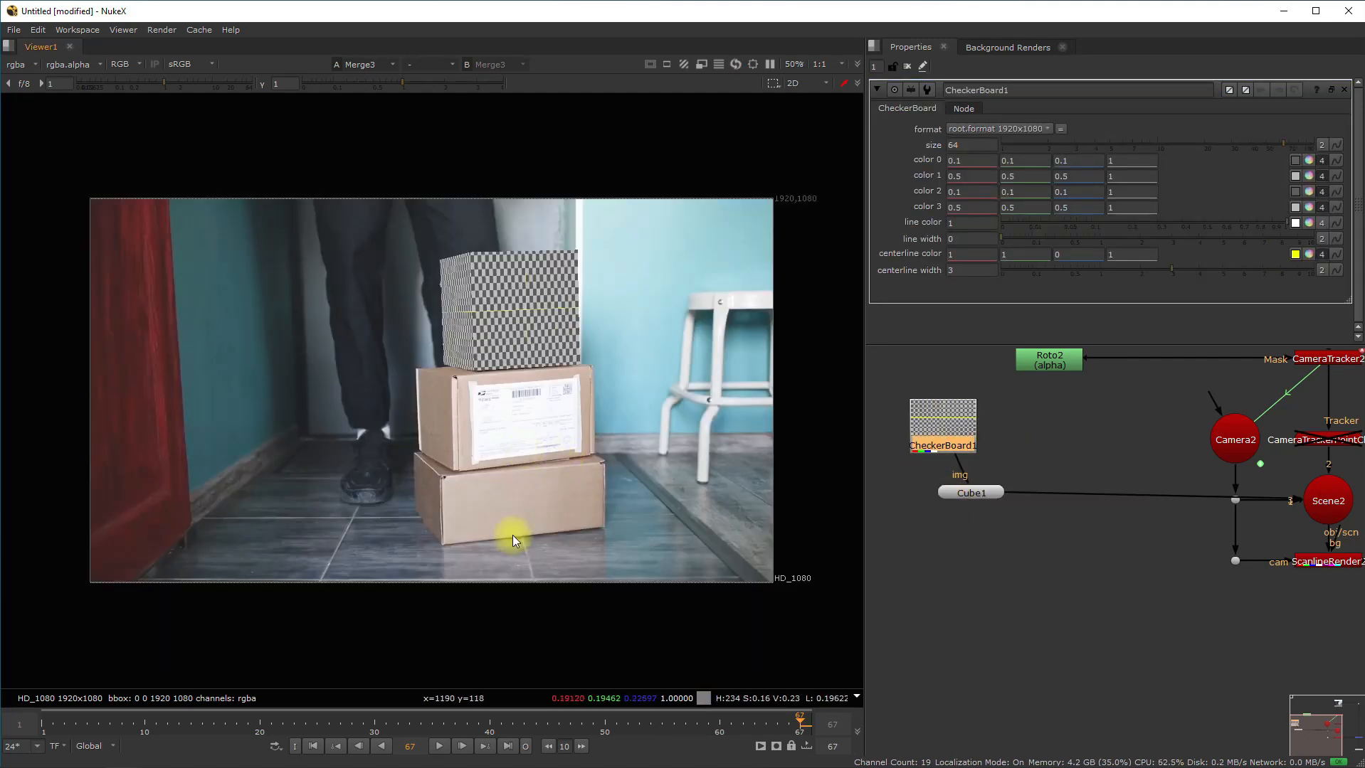
Play the sequence to check how the checkerboard cube follows the box, and scrub back to the start
left_click(439, 746)
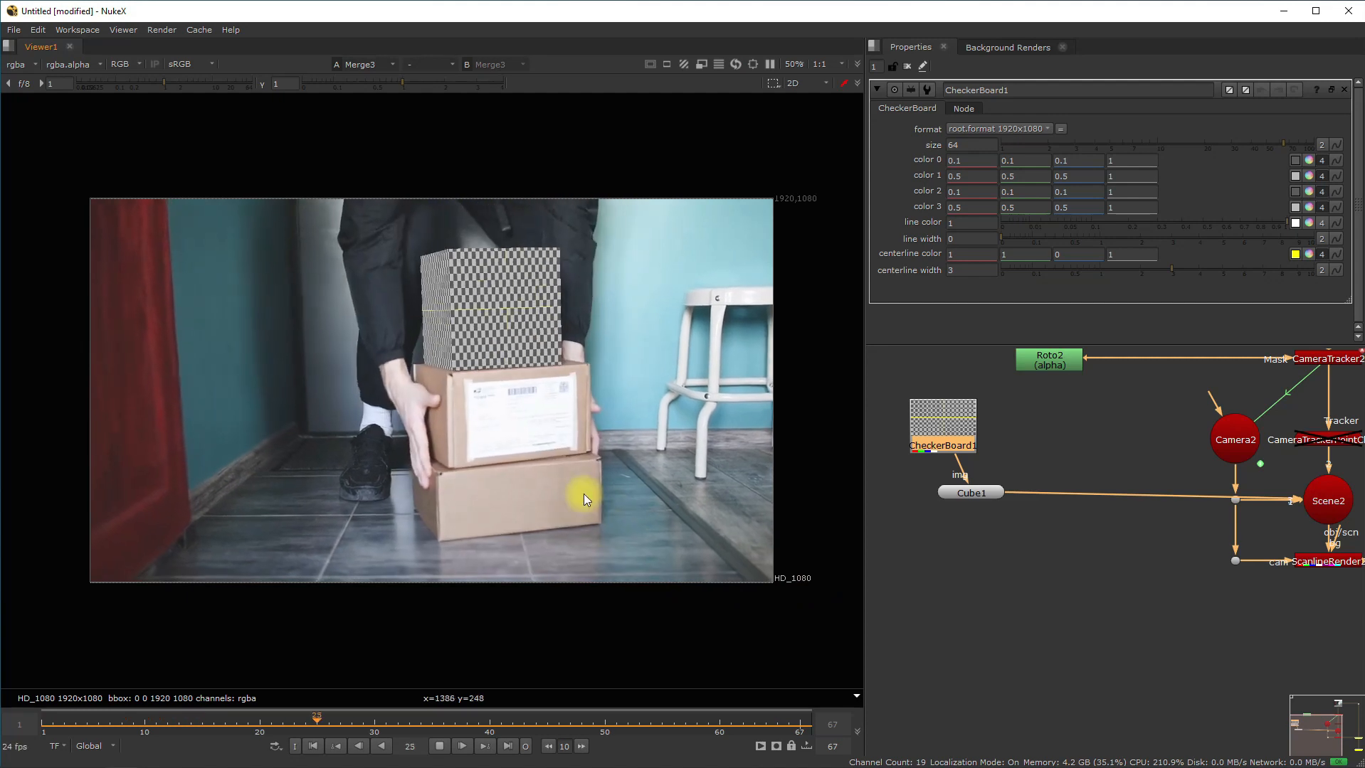
scroll(584, 487, "down", 1)
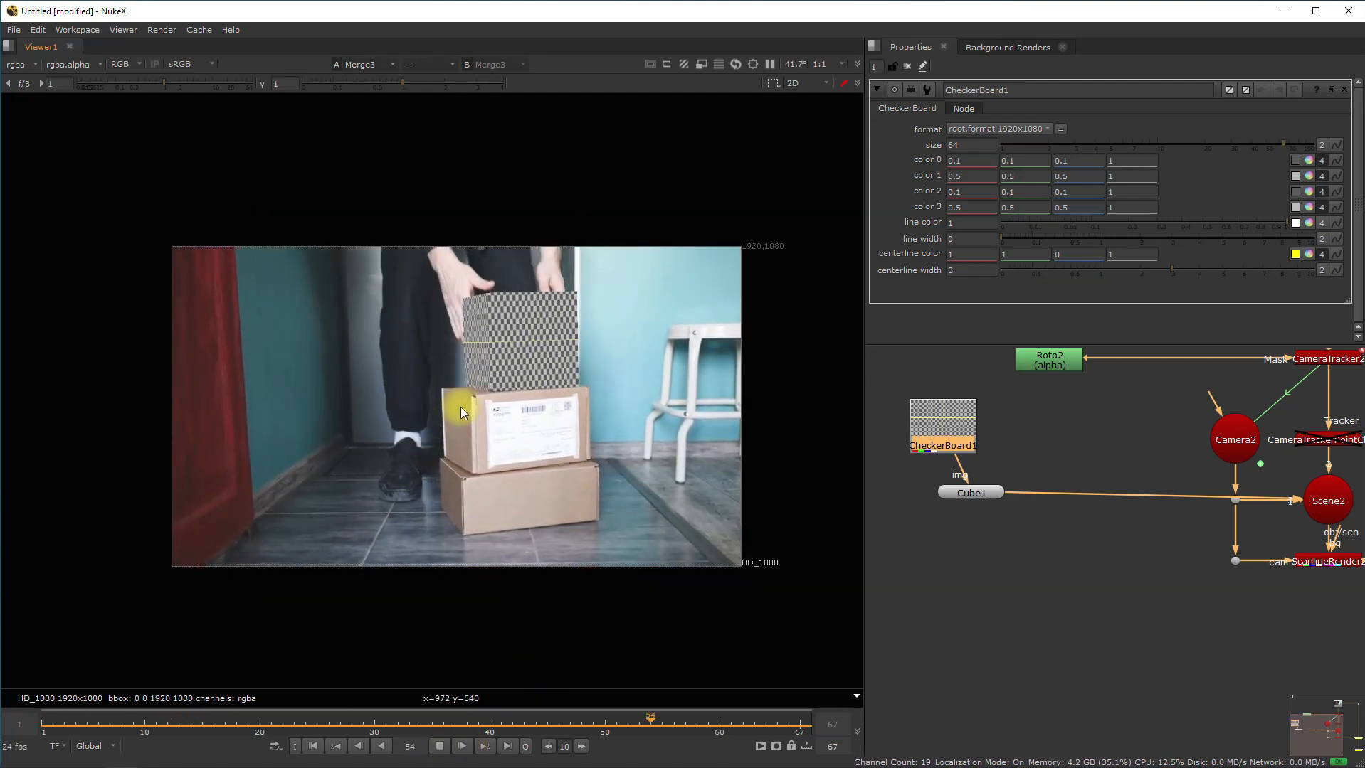
left_click(441, 746)
left_click_drag(971, 493, 946, 491)
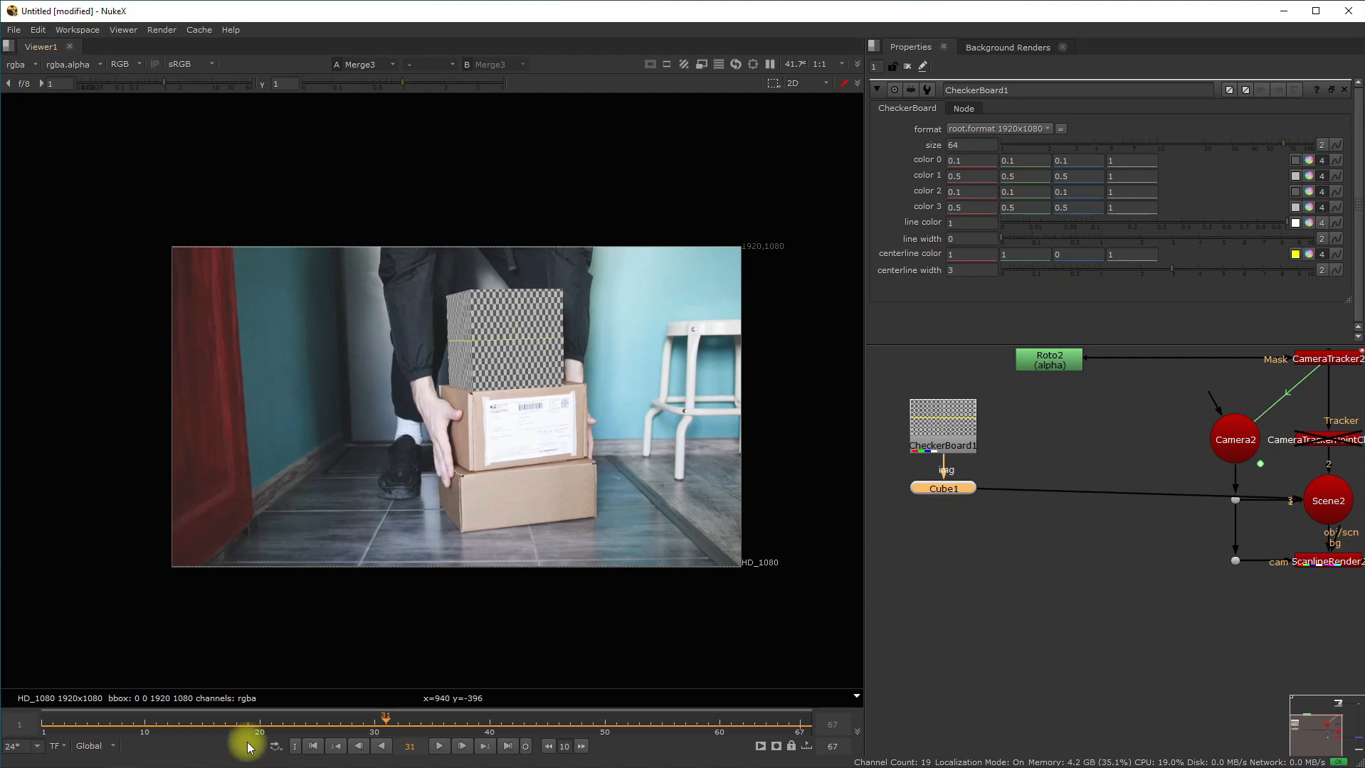
left_click_drag(158, 723, 12, 726)
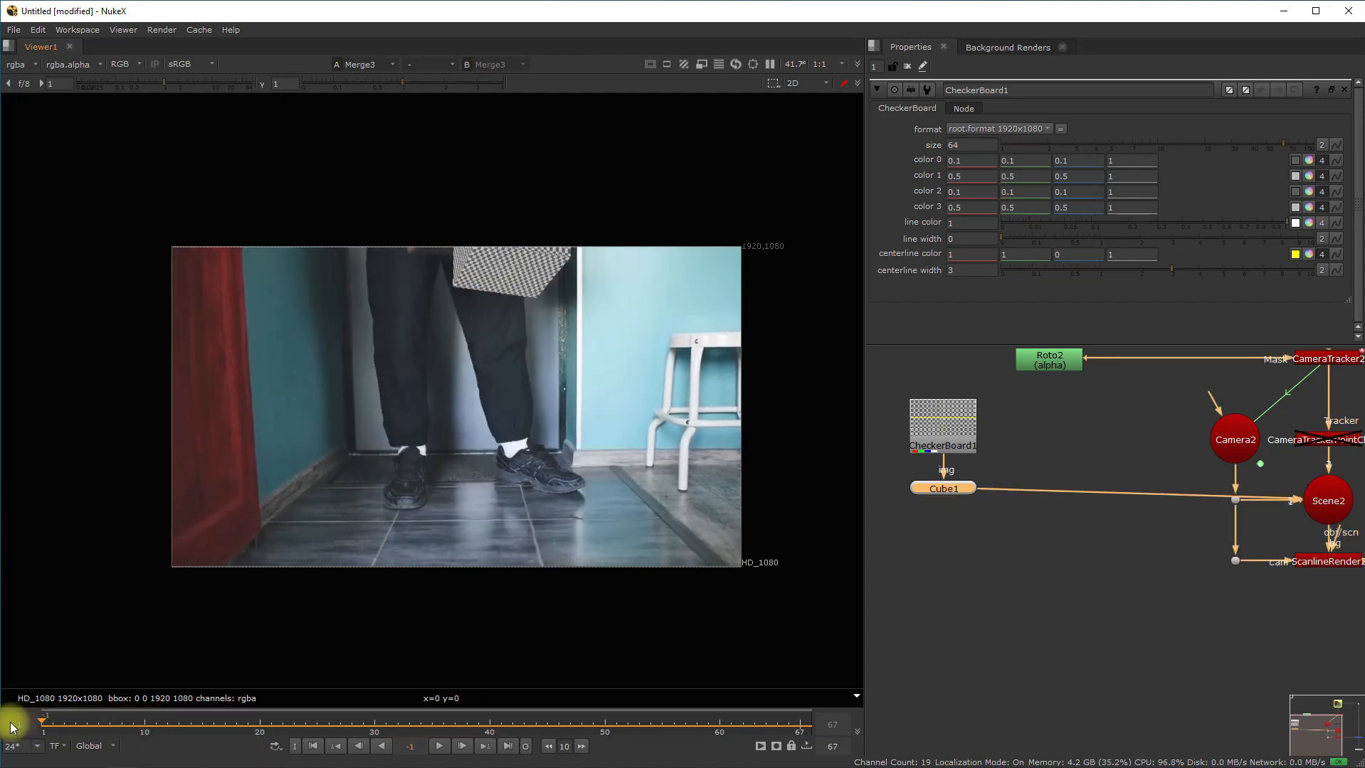
Create a Merge node and insert it between ScanlineRender2 and Merge3's A input
middle_click_drag(1330, 590, 967, 570)
scroll(1054, 565, "up", 2)
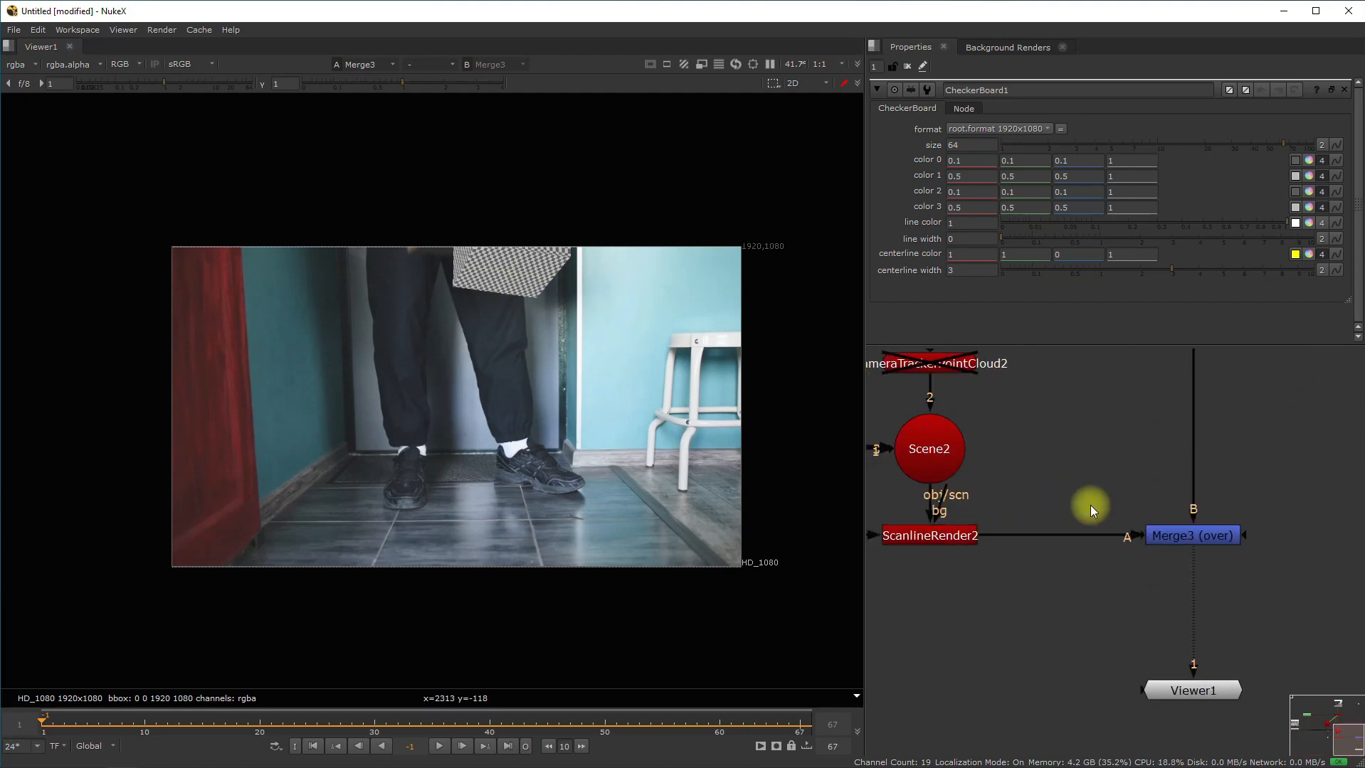
scroll(1108, 527, "down", 3)
left_click(1252, 560)
left_click_drag(1243, 528, 1126, 242)
key("m")
scroll(1135, 542, "up", 3)
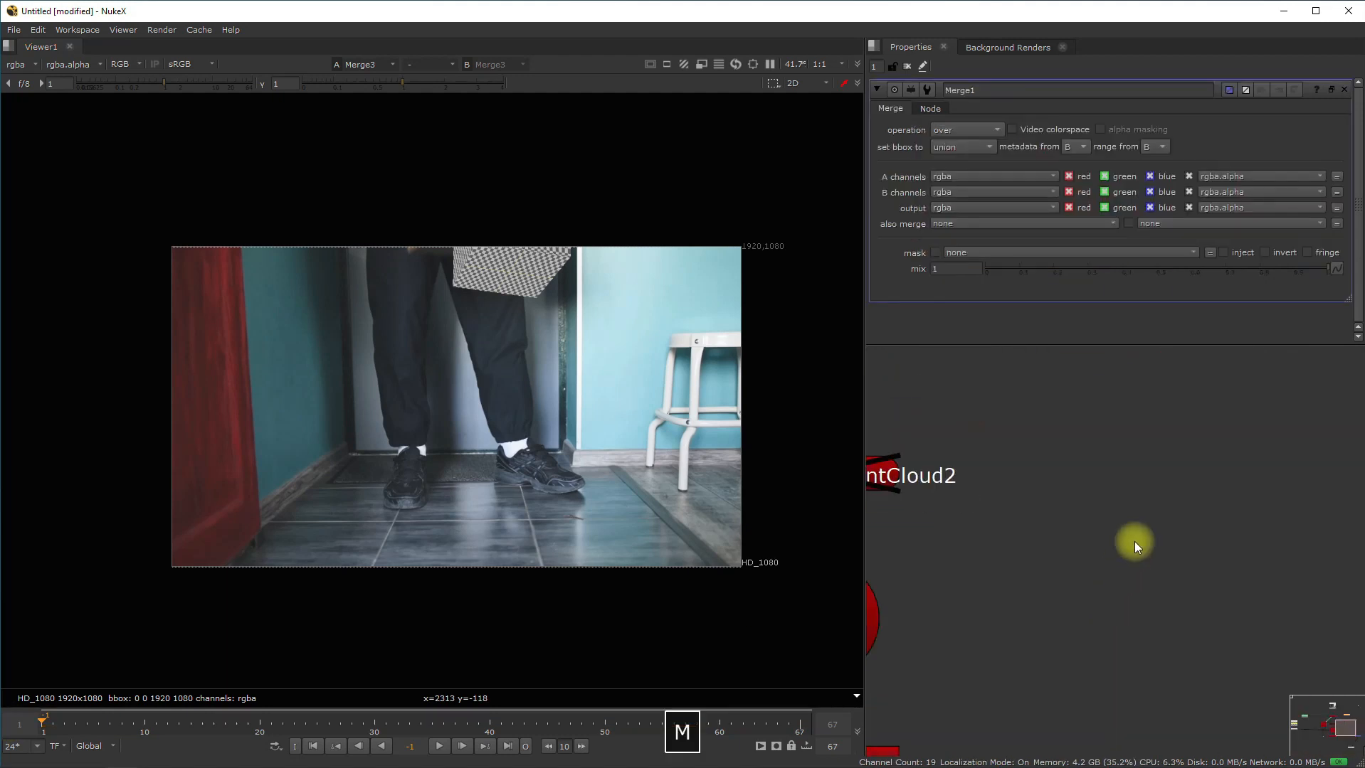
scroll(1134, 541, "down", 2)
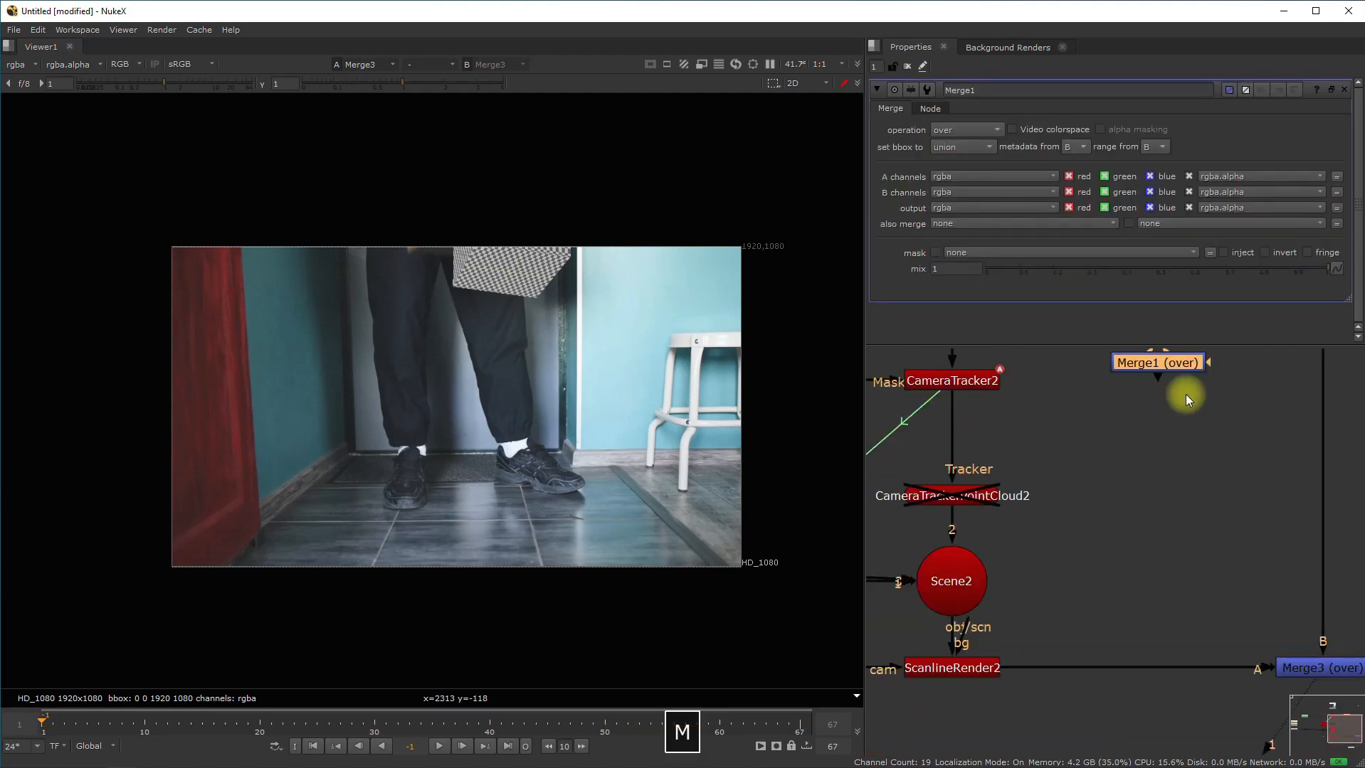
left_click(1093, 526)
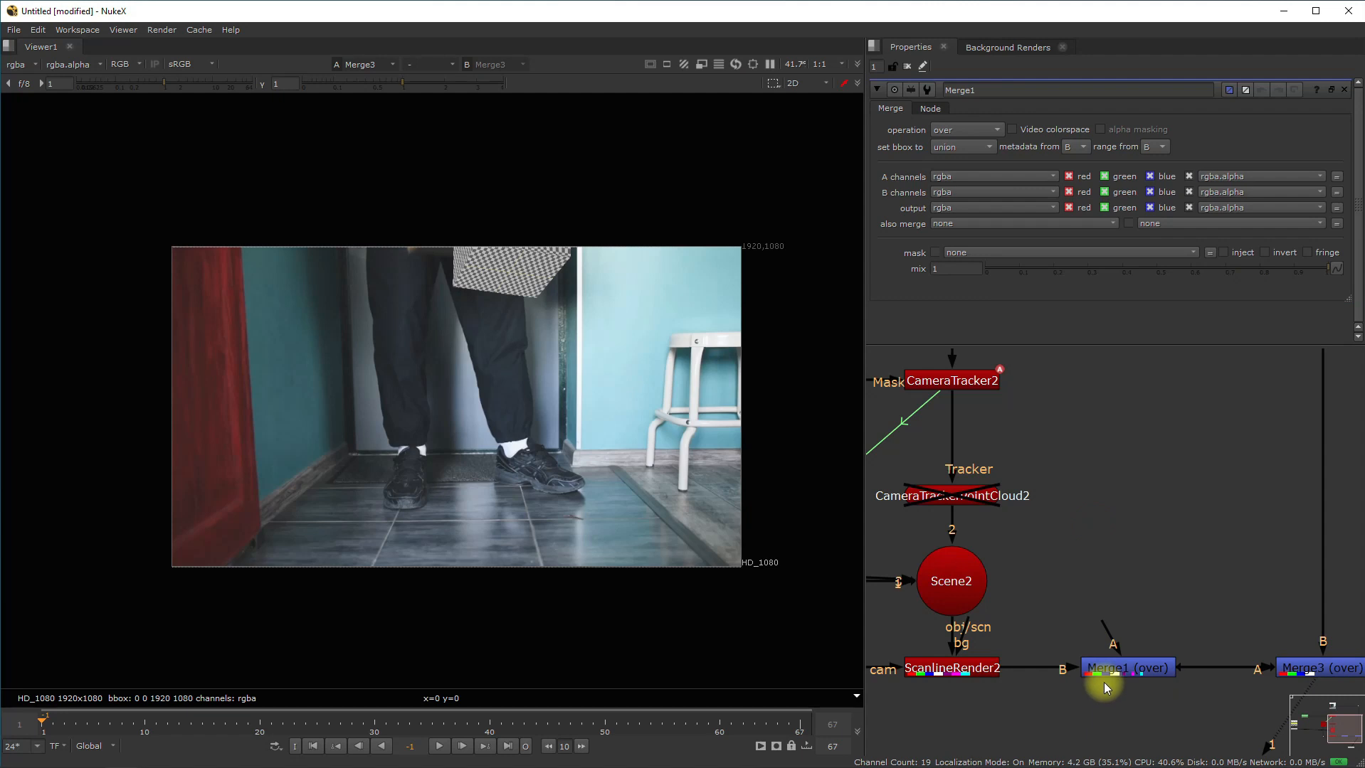
View the ScanlineRender2 output and add a Roto node connected to Merge1's A input
key("1")
left_click(941, 530)
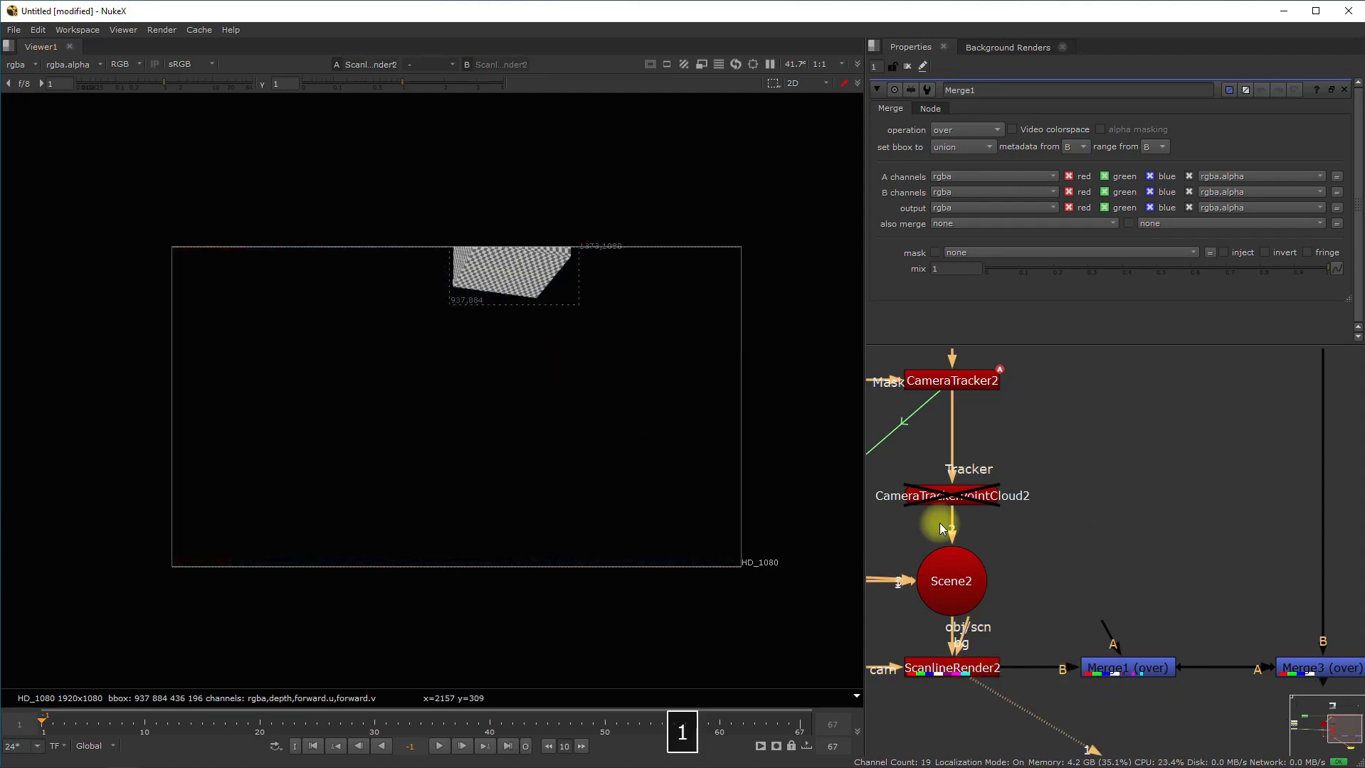
left_click_drag(1150, 671, 1158, 671)
left_click(1105, 527)
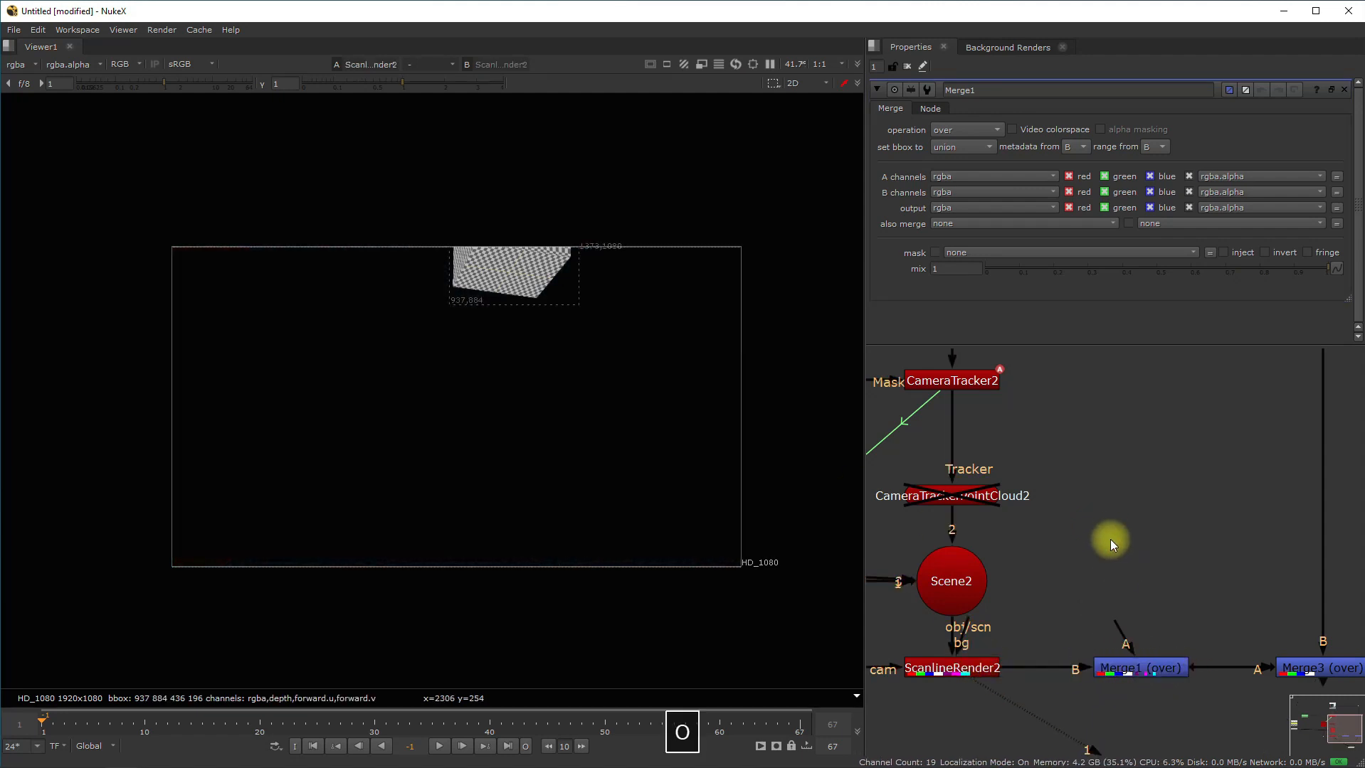
key("o")
Draw a closed four-point Bezier roto shape around the visible part of the checkerboard cube at the frame's upper edge
scroll(437, 249, "up", 3)
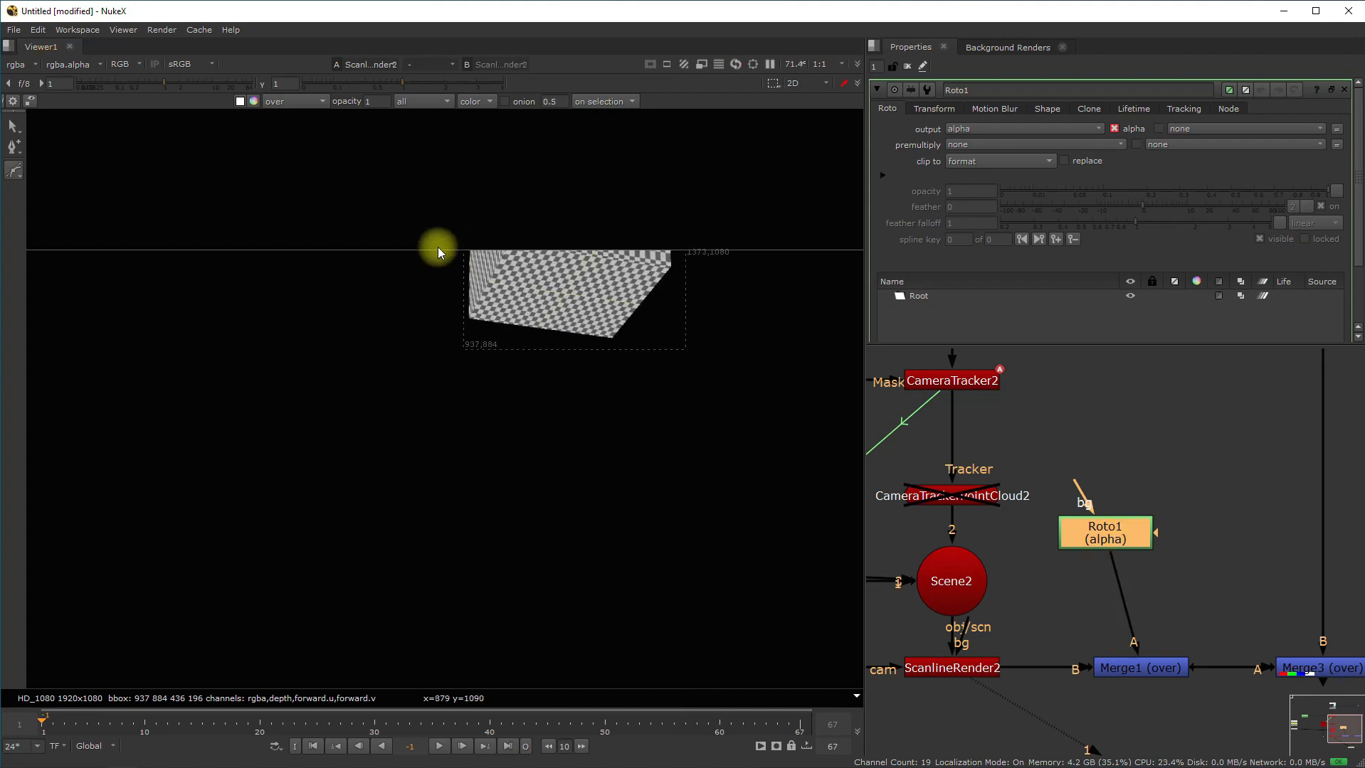
left_click(422, 250)
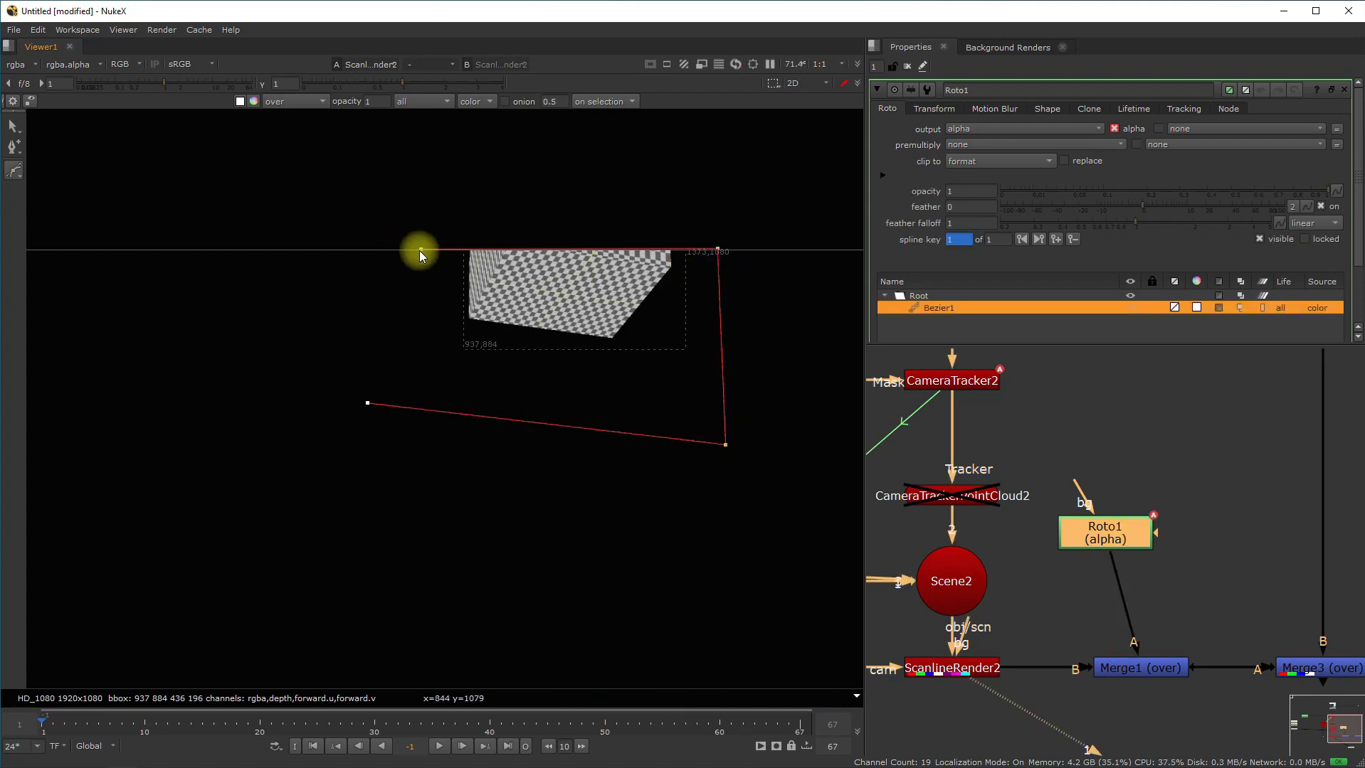
left_click(420, 251)
Set Merge1's operation to mask
double_click(1160, 664)
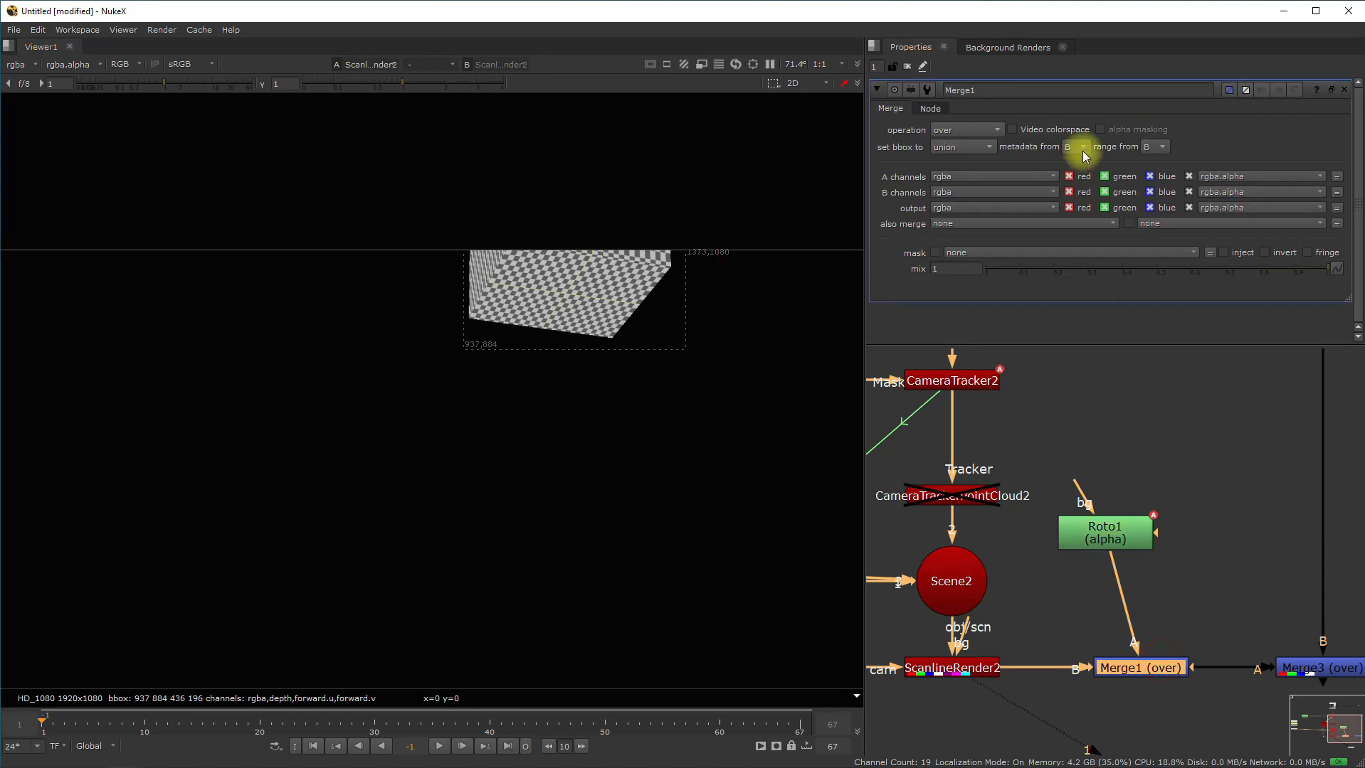
left_click(958, 128)
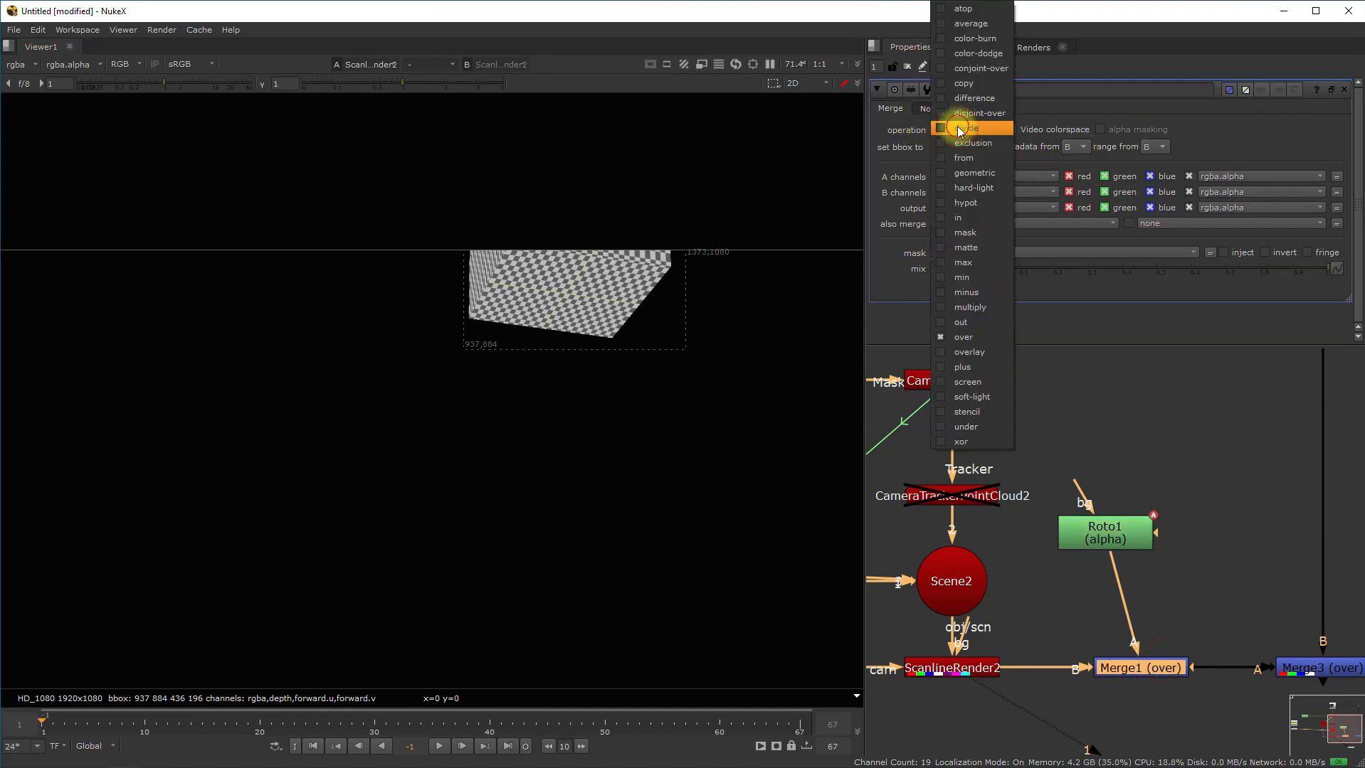
left_click(964, 233)
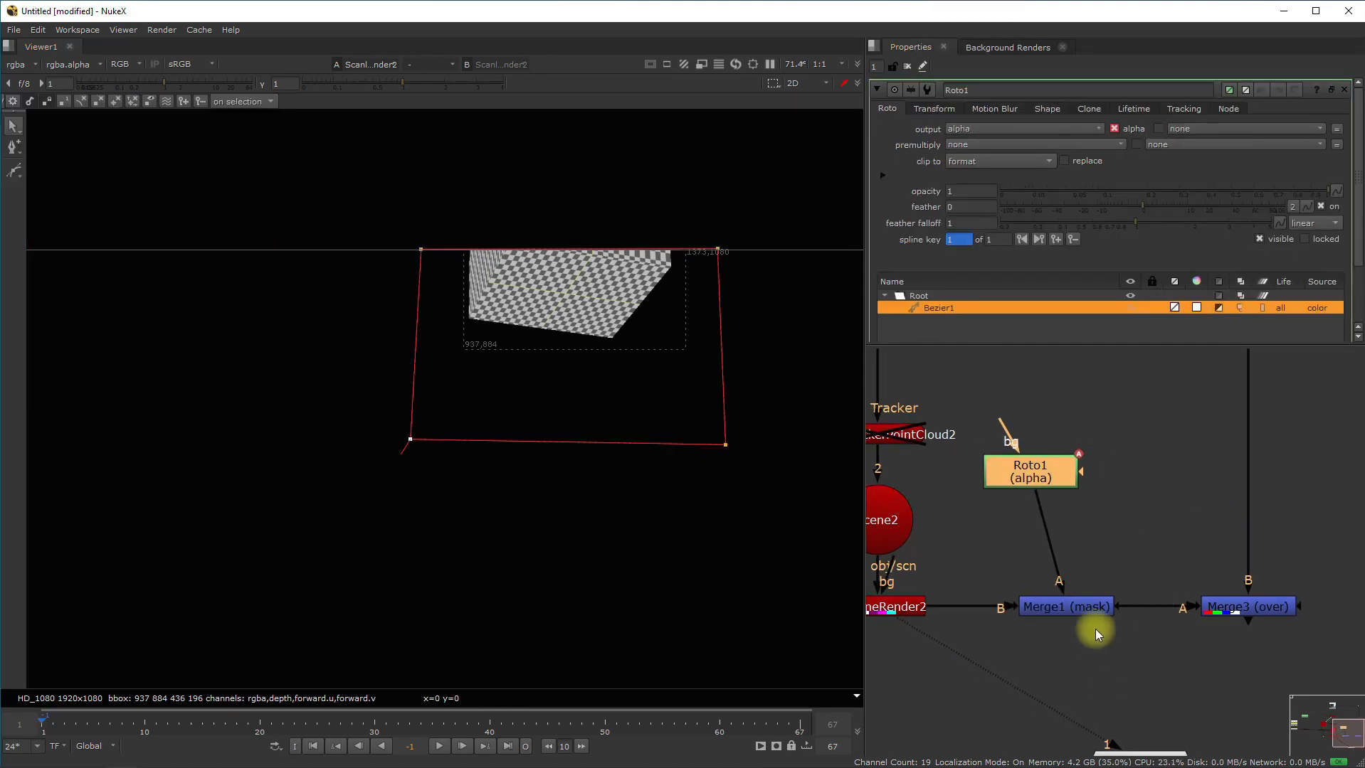
View the Merge1 output to check the masked cube render, and the Merge3 composite
left_click(1085, 609)
key("1")
scroll(705, 447, "down", 3)
left_click_drag(688, 432, 301, 116)
key("ctrl+z")
left_click(618, 378)
scroll(609, 377, "up", 5)
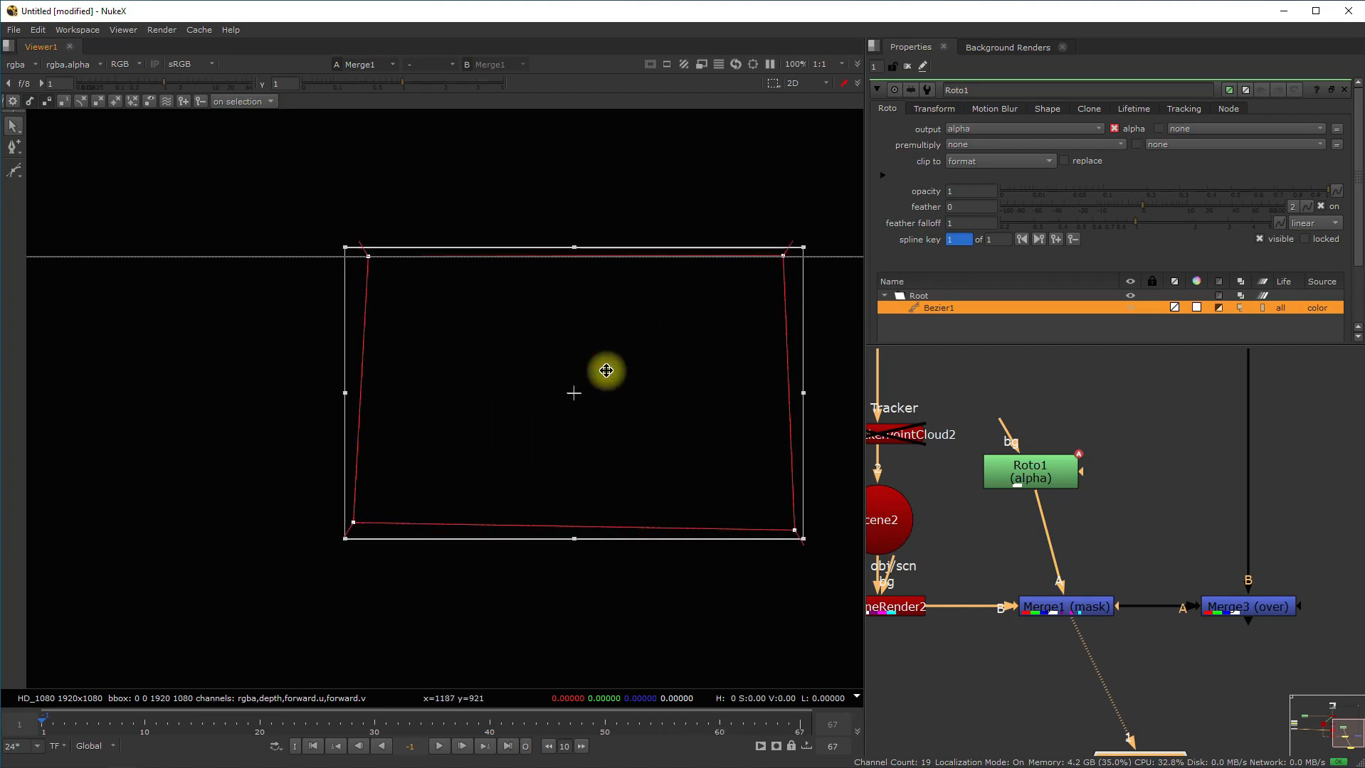
left_click(1235, 604)
key("1")
scroll(613, 453, "down", 3)
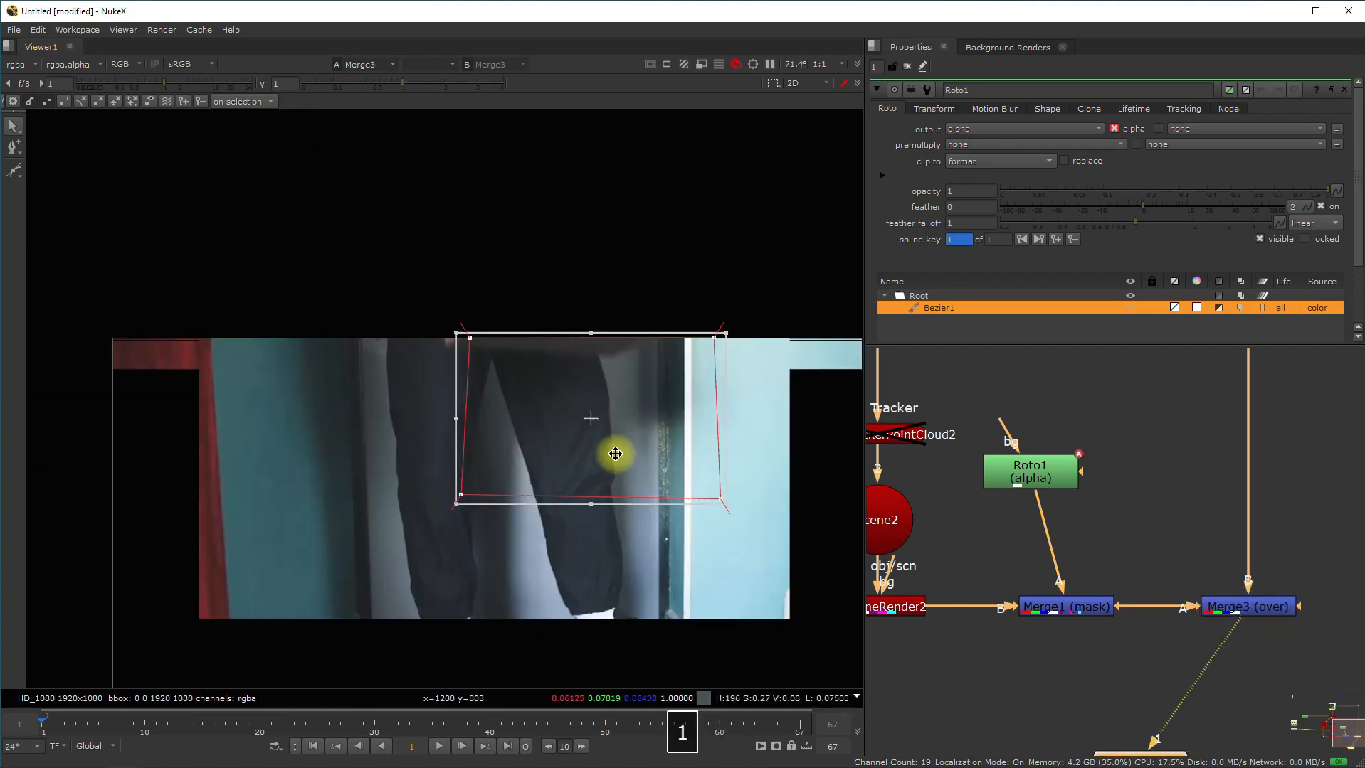
View the Read3 source footage through its dot at frame 10 and key the roto shape over the middle box
middle_click_drag(1266, 459, 1251, 610)
scroll(1187, 455, "down", 3)
middle_click_drag(1182, 439, 1205, 520)
scroll(1208, 411, "up", 2)
left_click(1235, 459)
key("1")
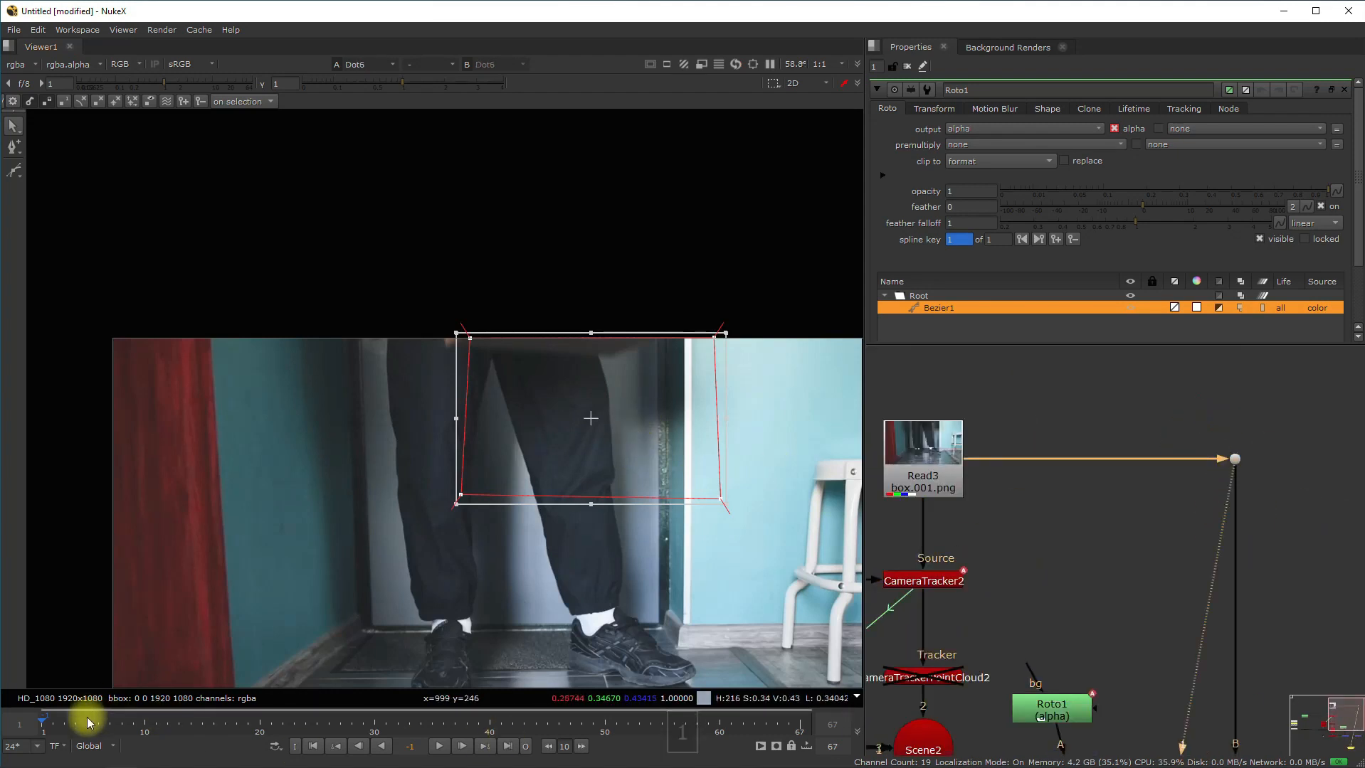
left_click(145, 733)
scroll(622, 472, "up", 3)
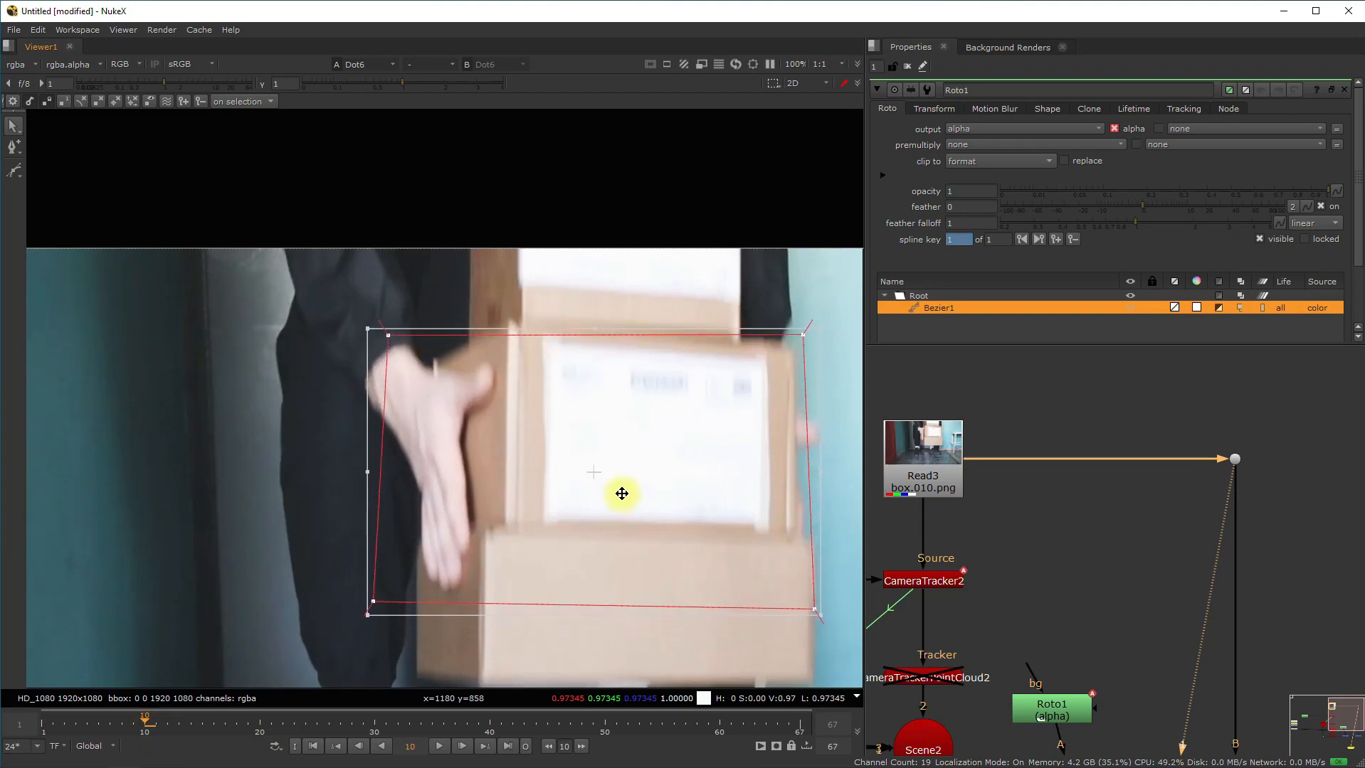
left_click_drag(819, 408, 820, 413)
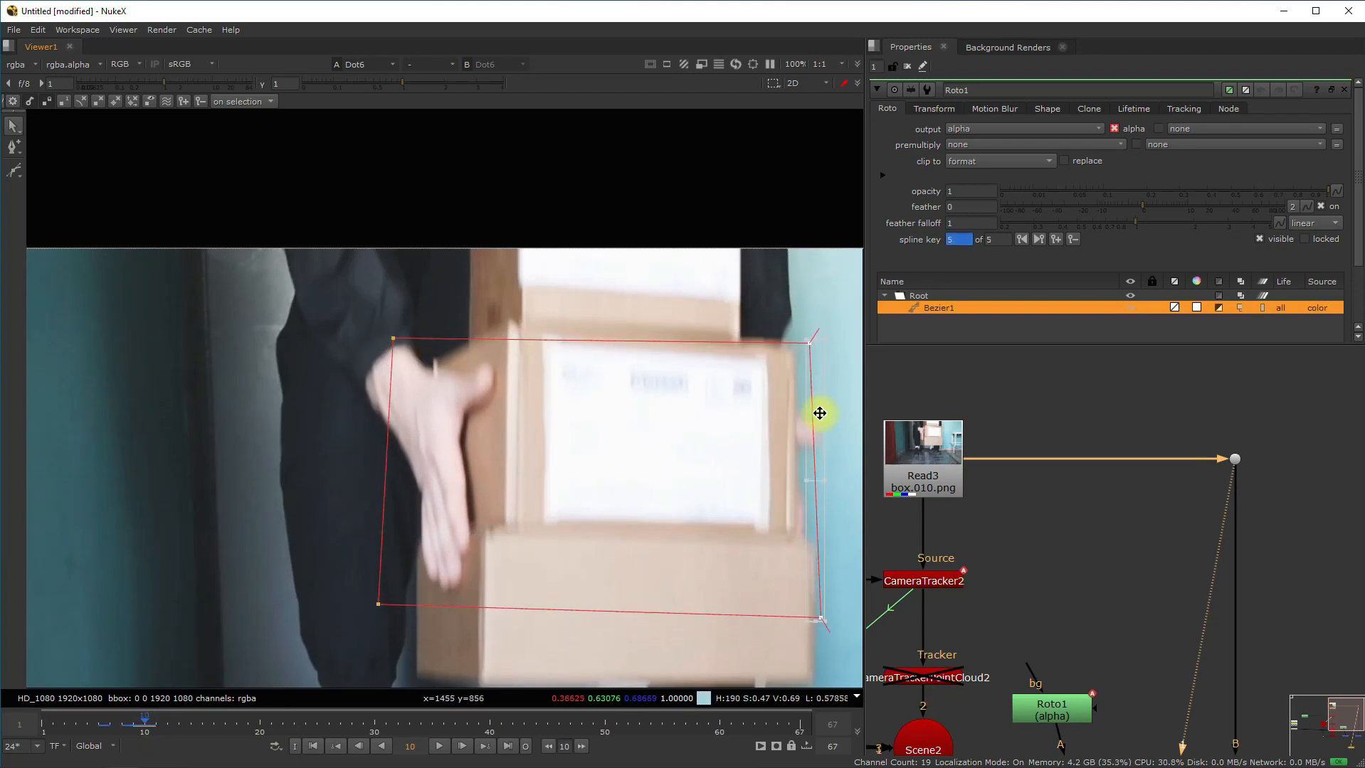
Key the whole roto shape lower at frame 11 to follow the middle box, and move it outside the image by frame 15
key("Right")
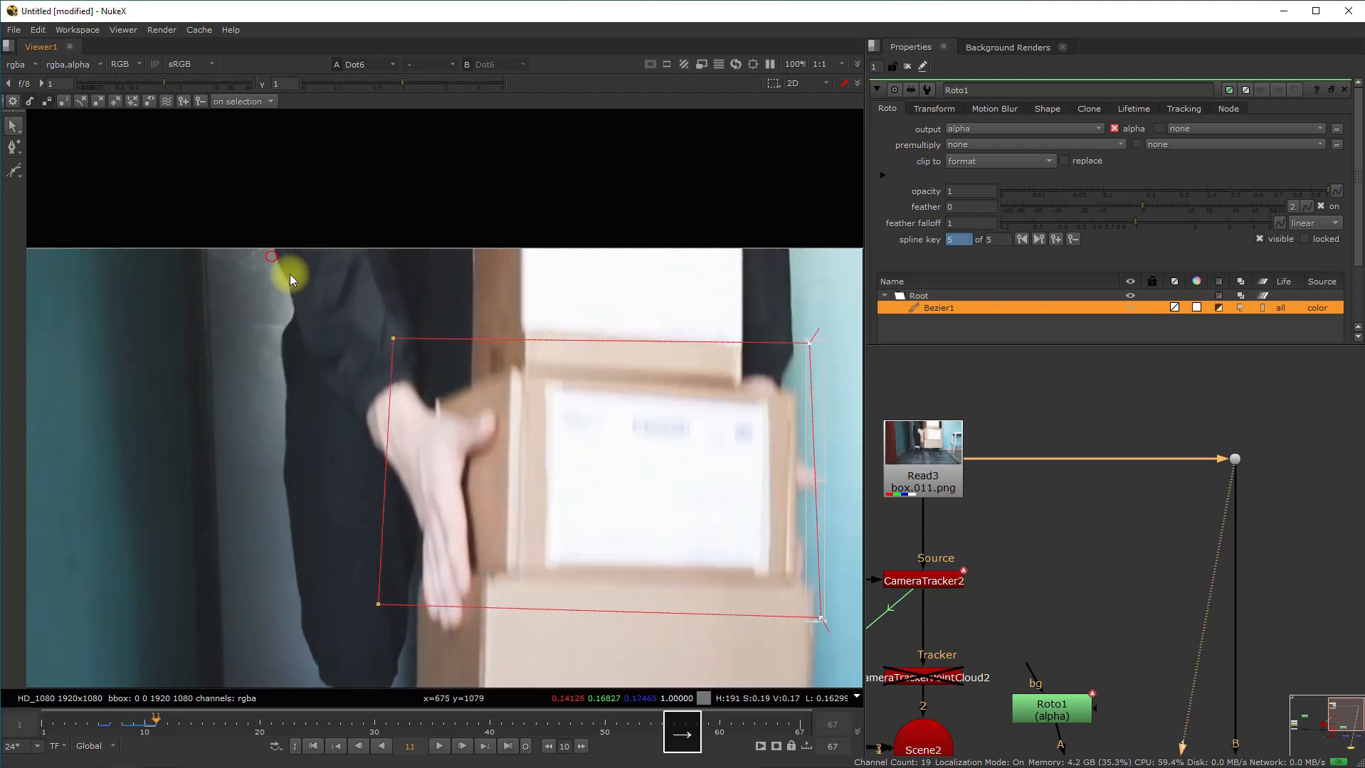
left_click_drag(289, 280, 853, 641)
scroll(944, 576, "down", 2)
left_click_drag(743, 504, 744, 545)
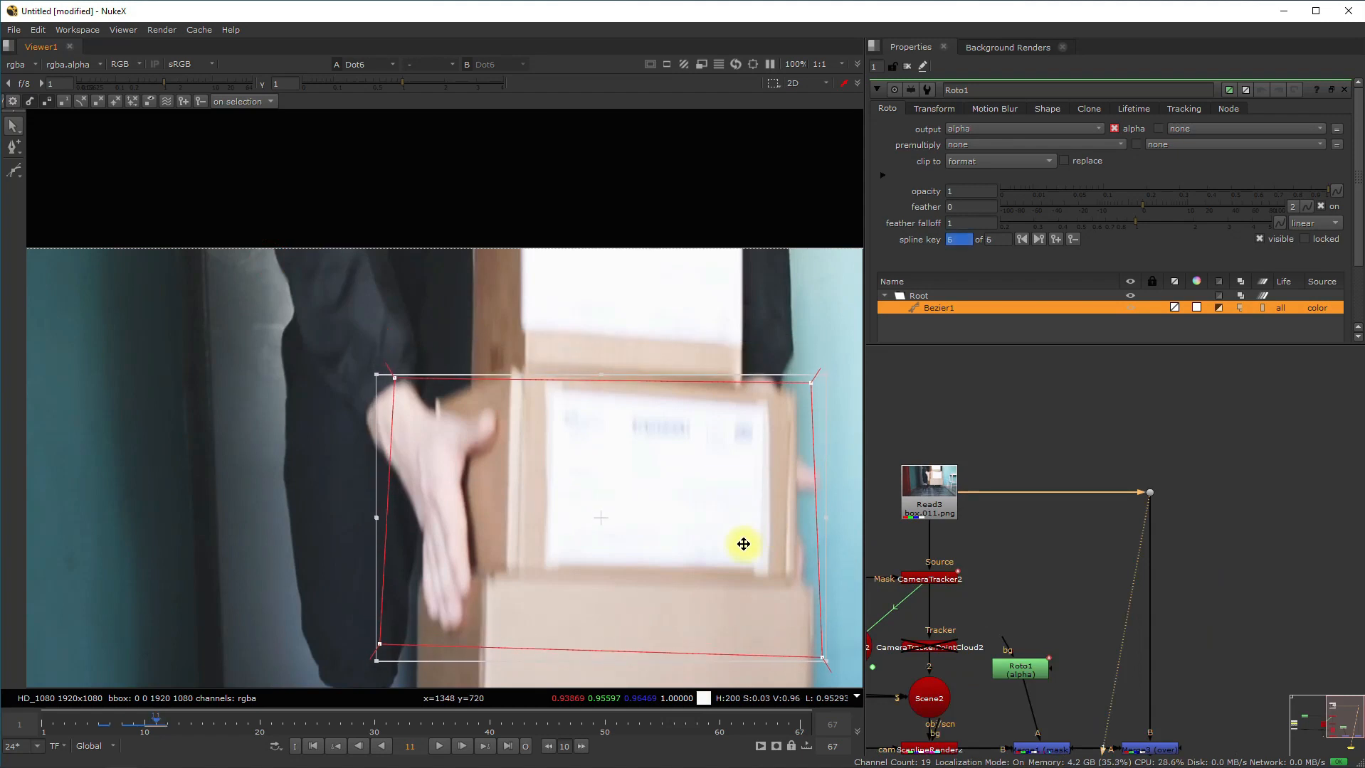
key("Right")
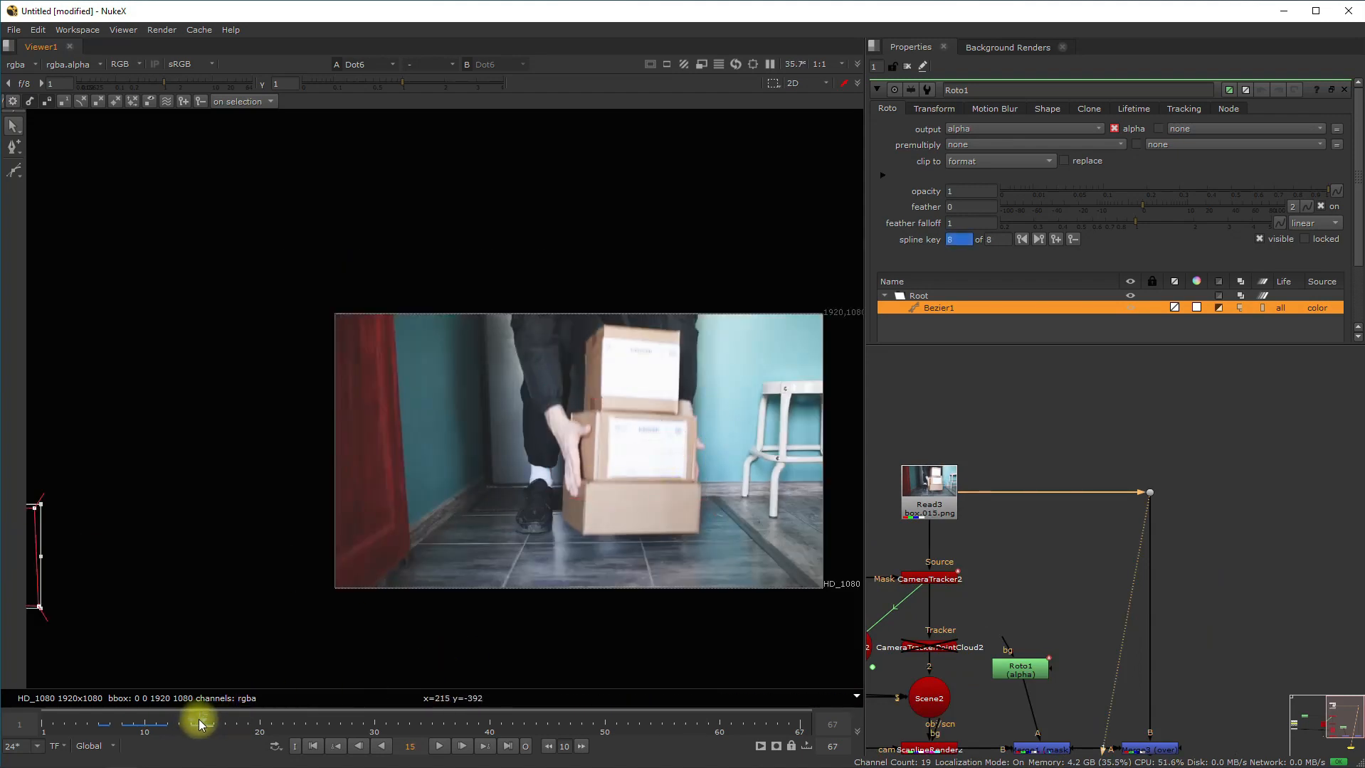
mouse_move(199, 724)
left_mouse_down()
mouse_move(326, 730)
mouse_move(61, 745)
mouse_move(214, 734)
left_mouse_up()
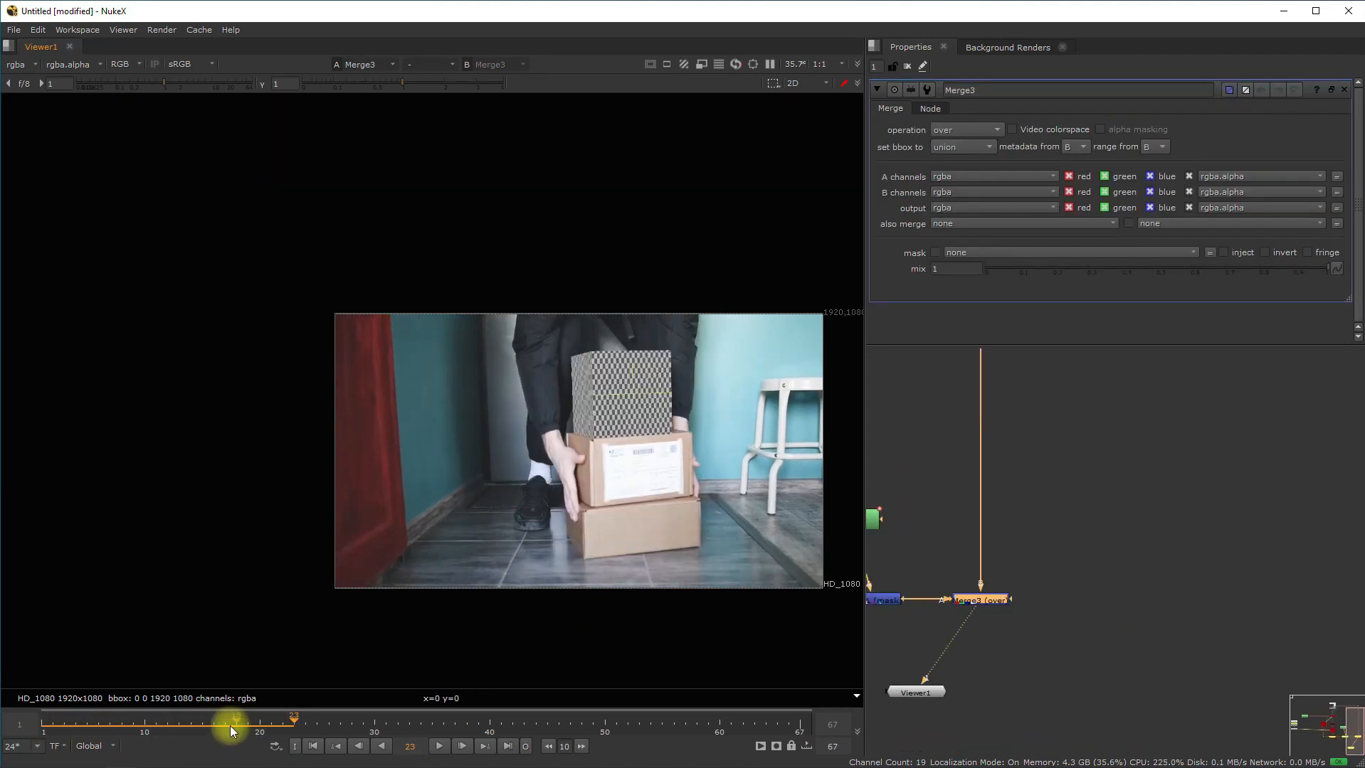
Nudge the roto shape slightly around frame 12 while viewing Merge3, and play back the composite
left_click_drag(228, 730, 183, 728)
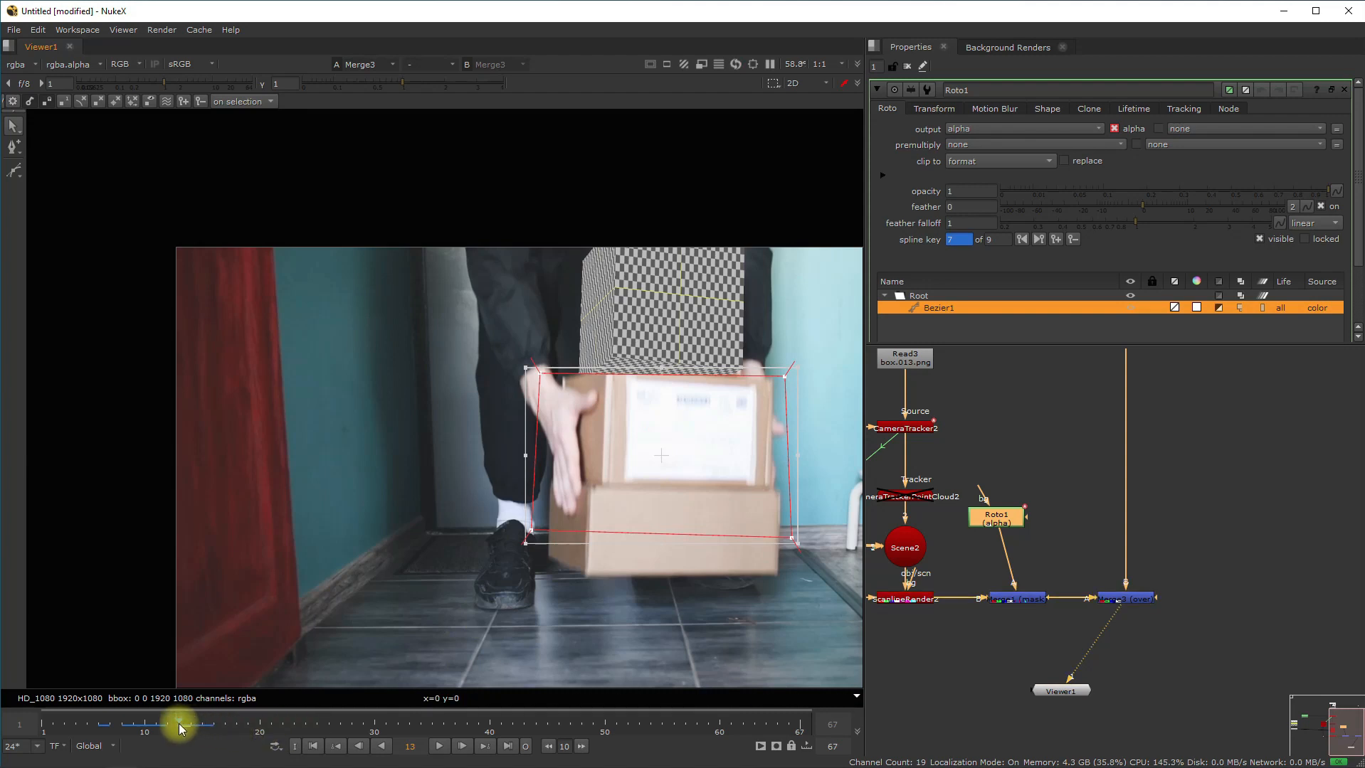
left_click_drag(182, 729, 173, 726)
left_click_drag(683, 449, 692, 445)
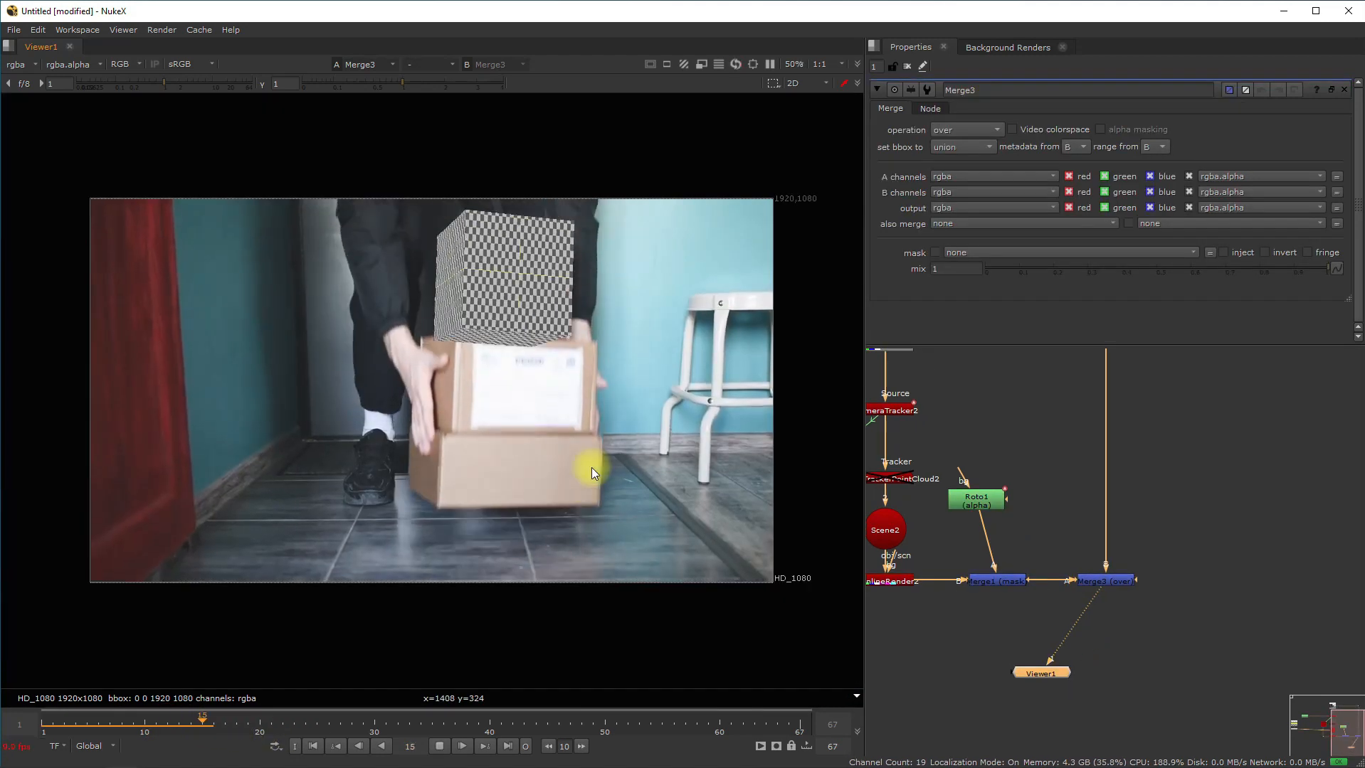
key("l")
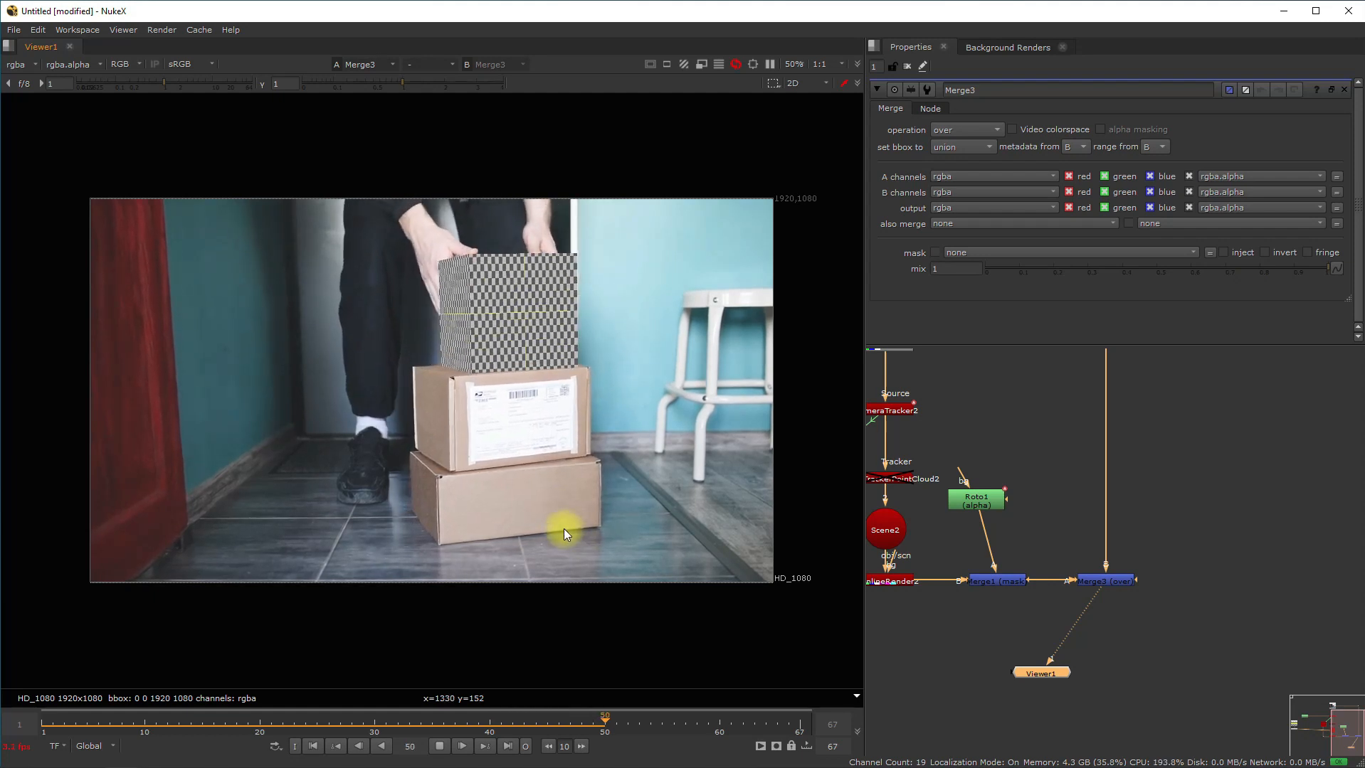
left_click(440, 747)
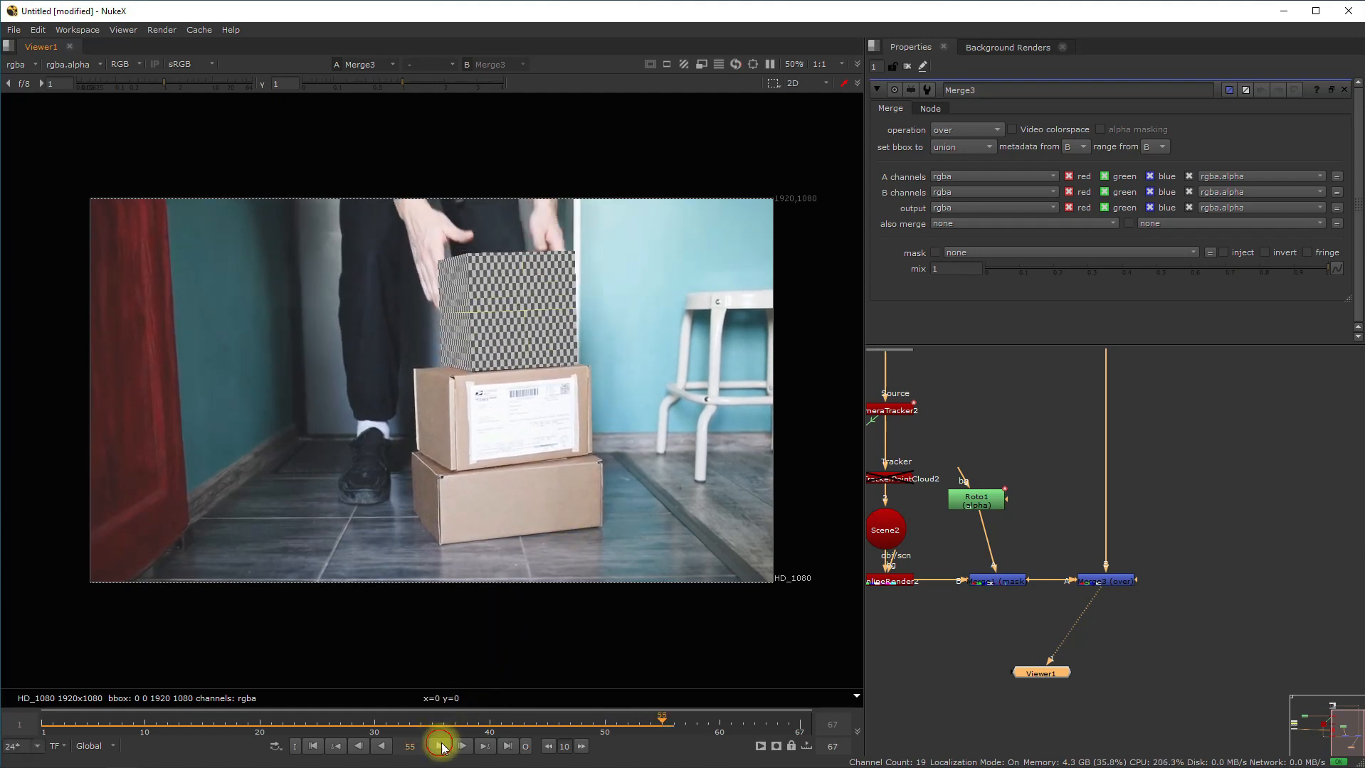
View ScanlineRender2 in 3D and examine Camera2 and the checkerboard cube from several angles
scroll(1023, 456, "up", 5)
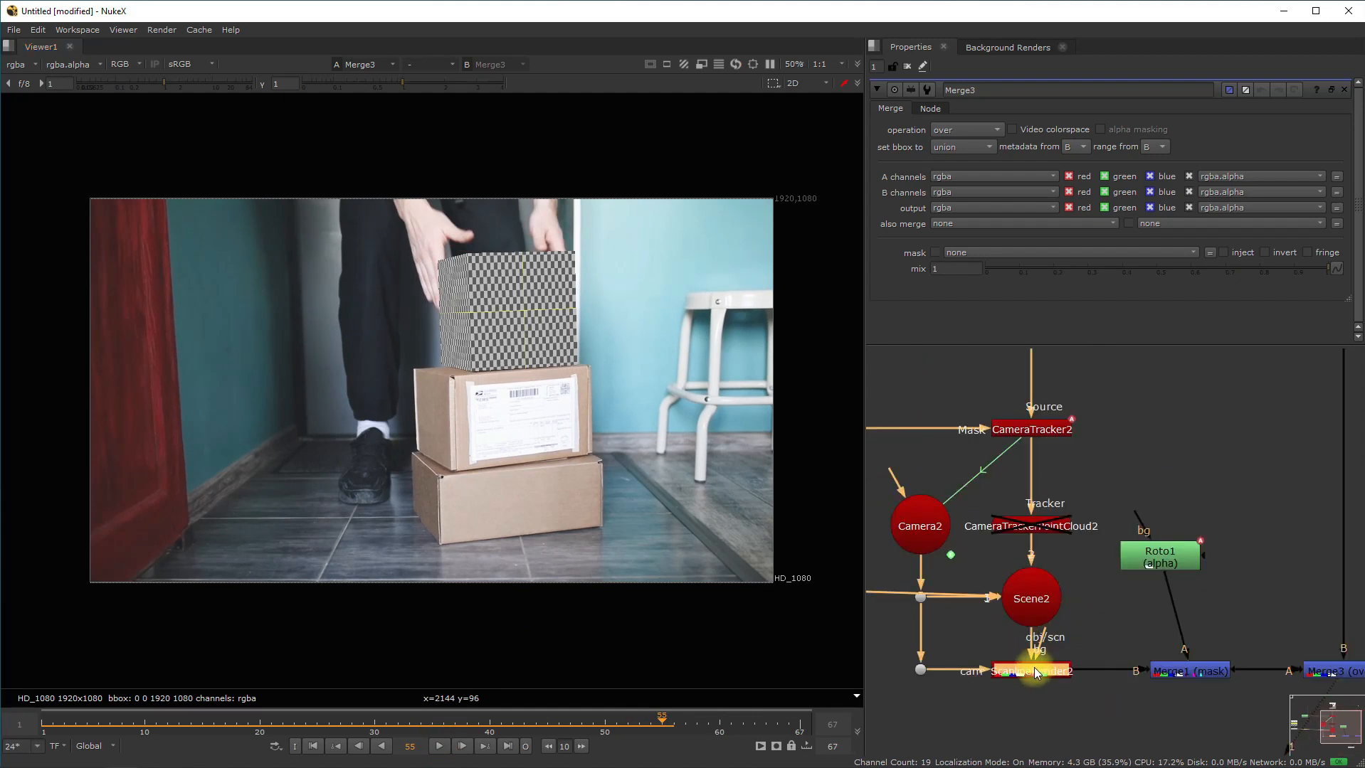
key("1")
key("Tab")
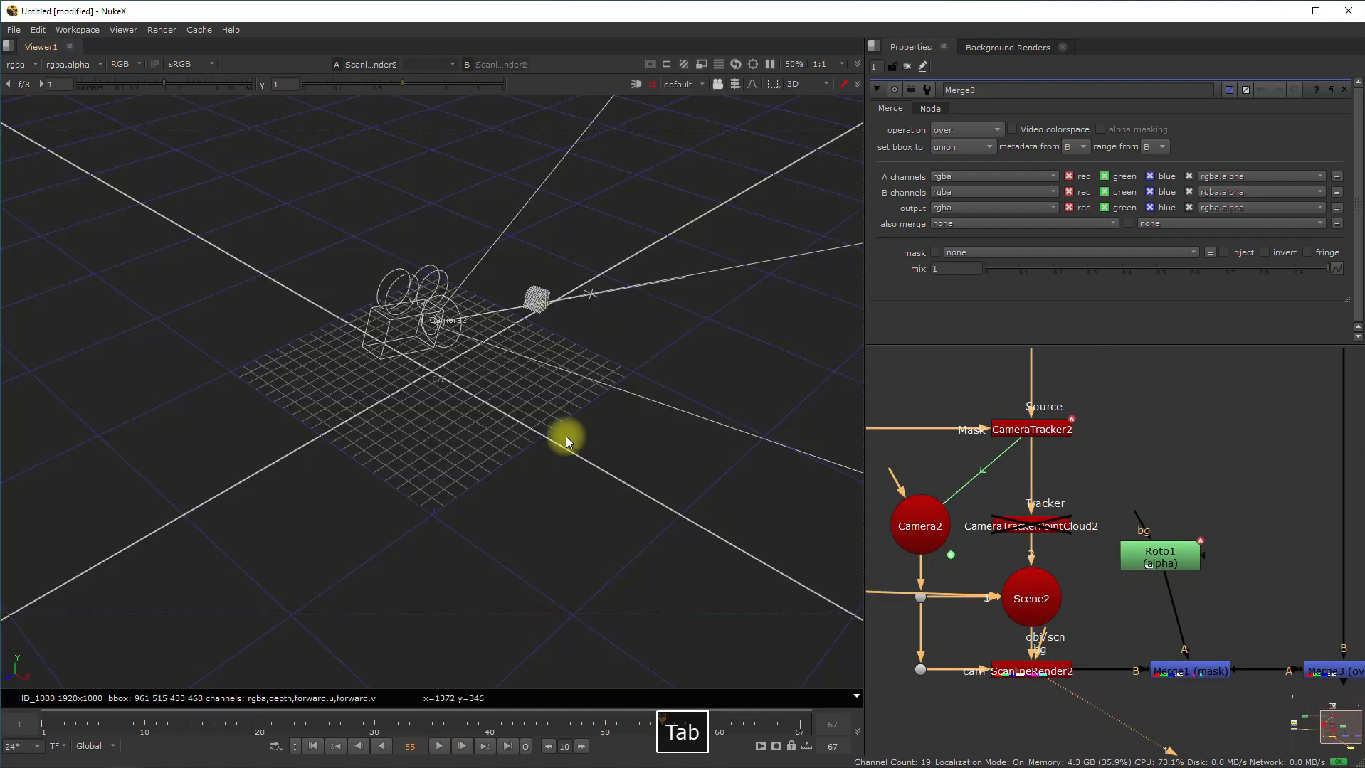
right_click_drag(299, 400, 531, 400, "alt")
right_click_drag(397, 359, 503, 362, "alt")
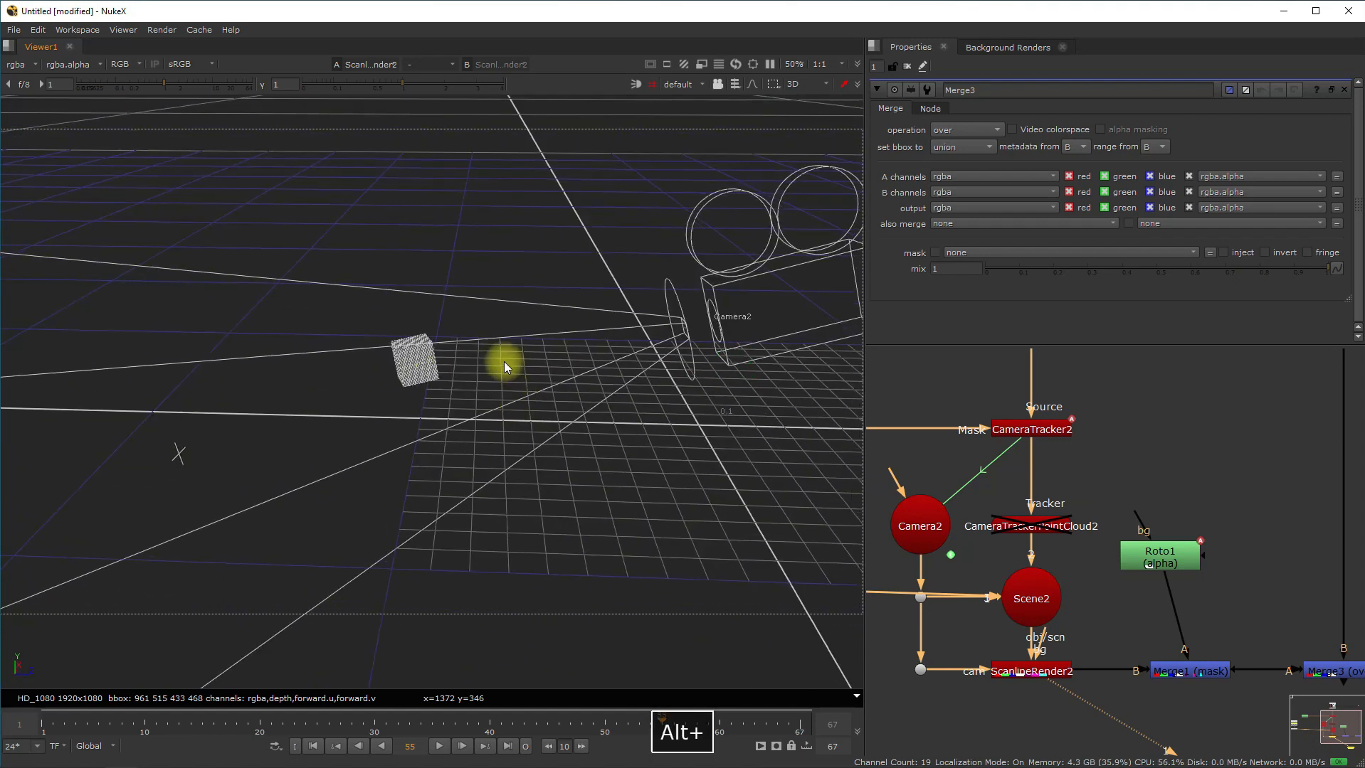
left_click(419, 356)
right_click_drag(579, 433, 638, 334, "alt")
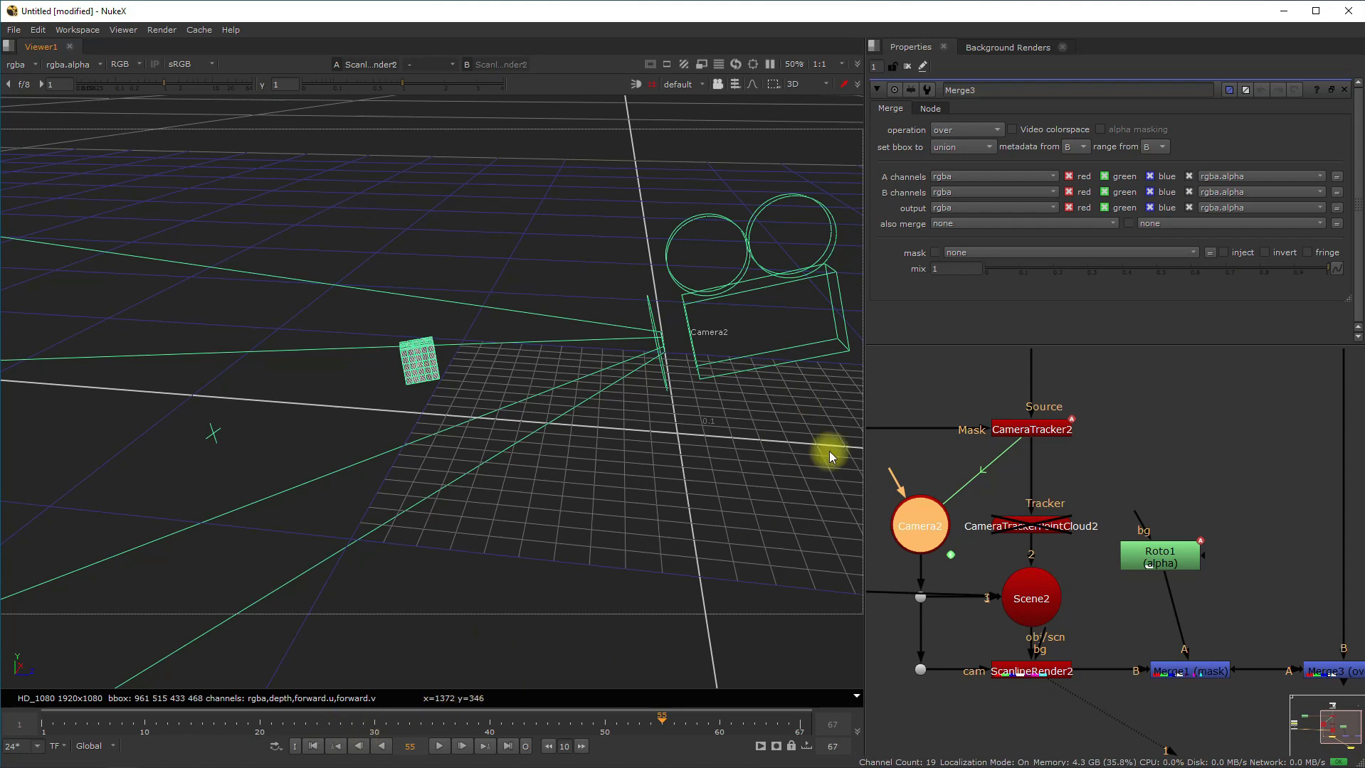
right_click_drag(609, 399, 643, 475, "alt")
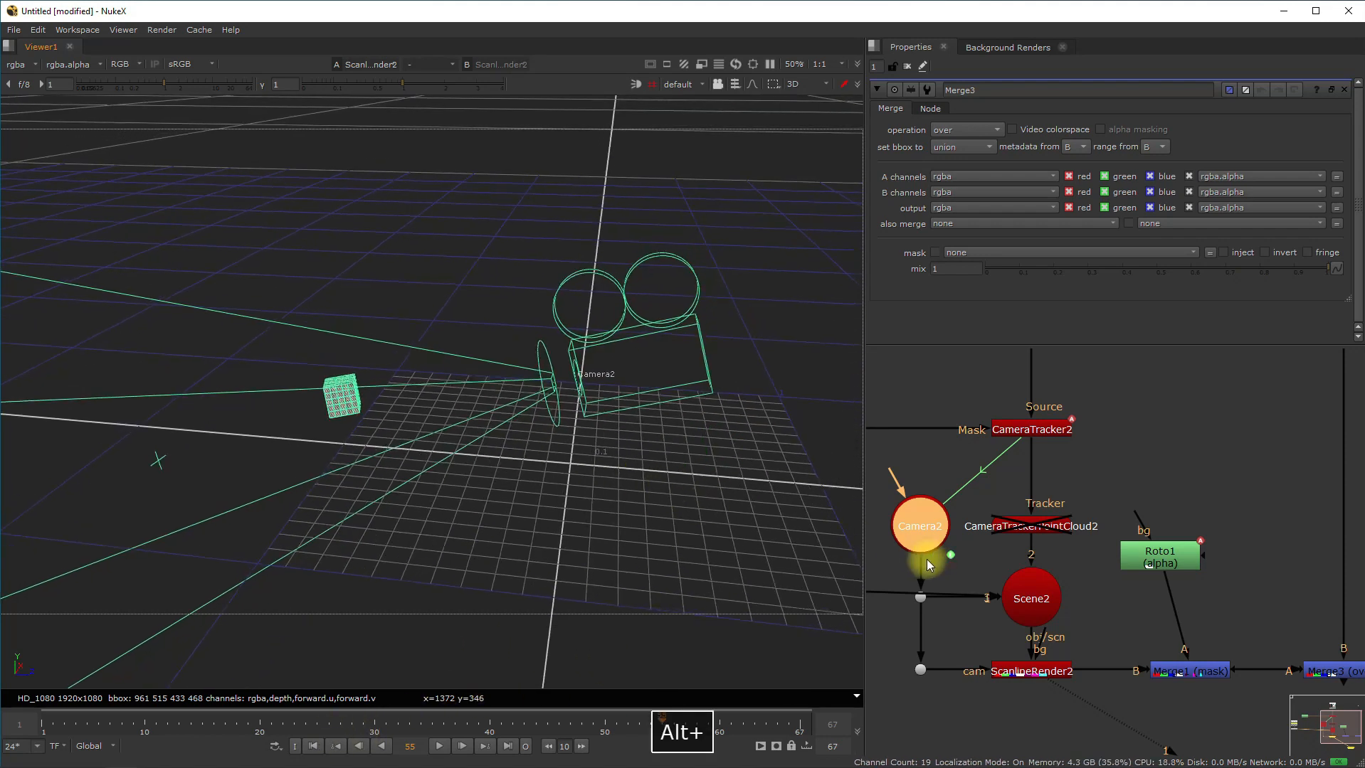
View the Read3 source footage to examine the top box at frame 55
scroll(1041, 515, "down", 2)
middle_click_drag(1065, 494, 1082, 577)
left_click(1060, 463)
key("1")
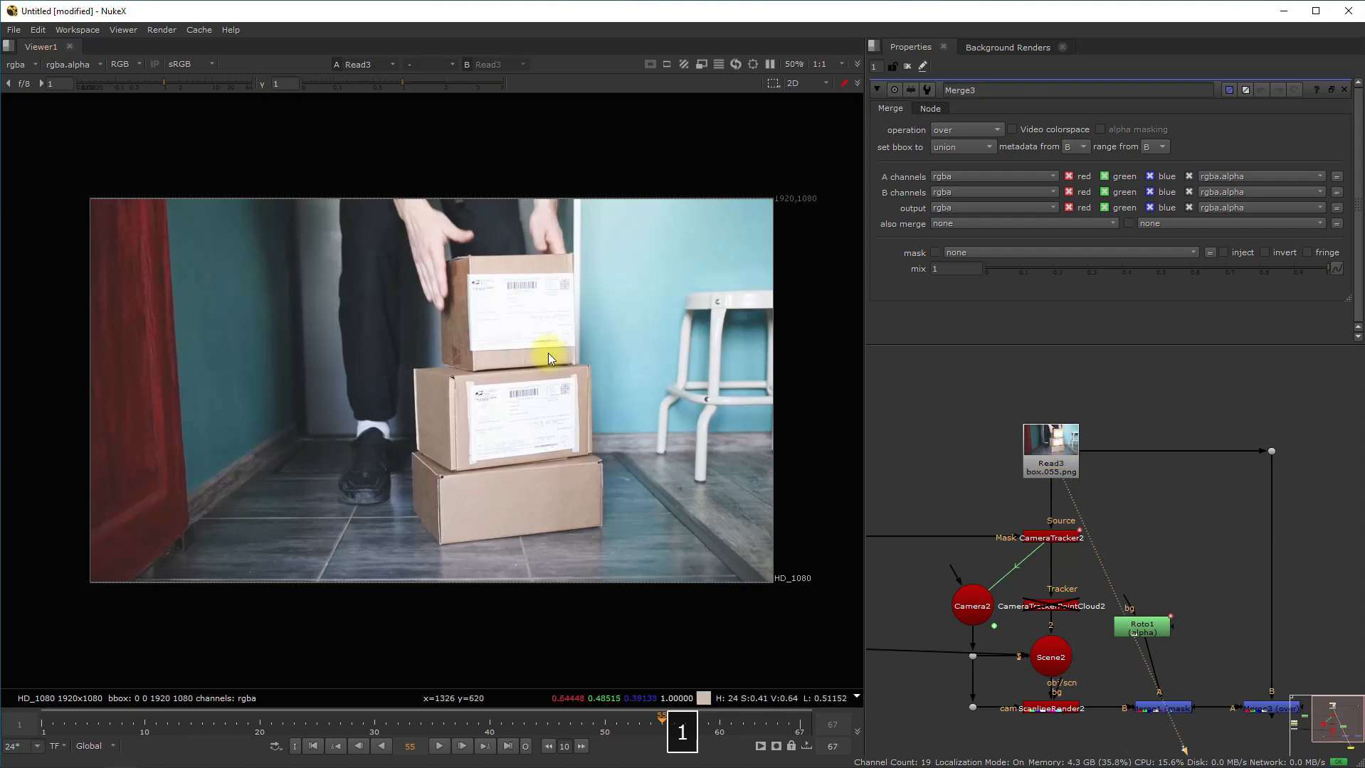
left_click_drag(571, 365, 577, 367)
View Merge3 in 3D and examine where Camera2 stands relative to the cube
middle_click_drag(1153, 630, 1093, 509)
left_click(1206, 595)
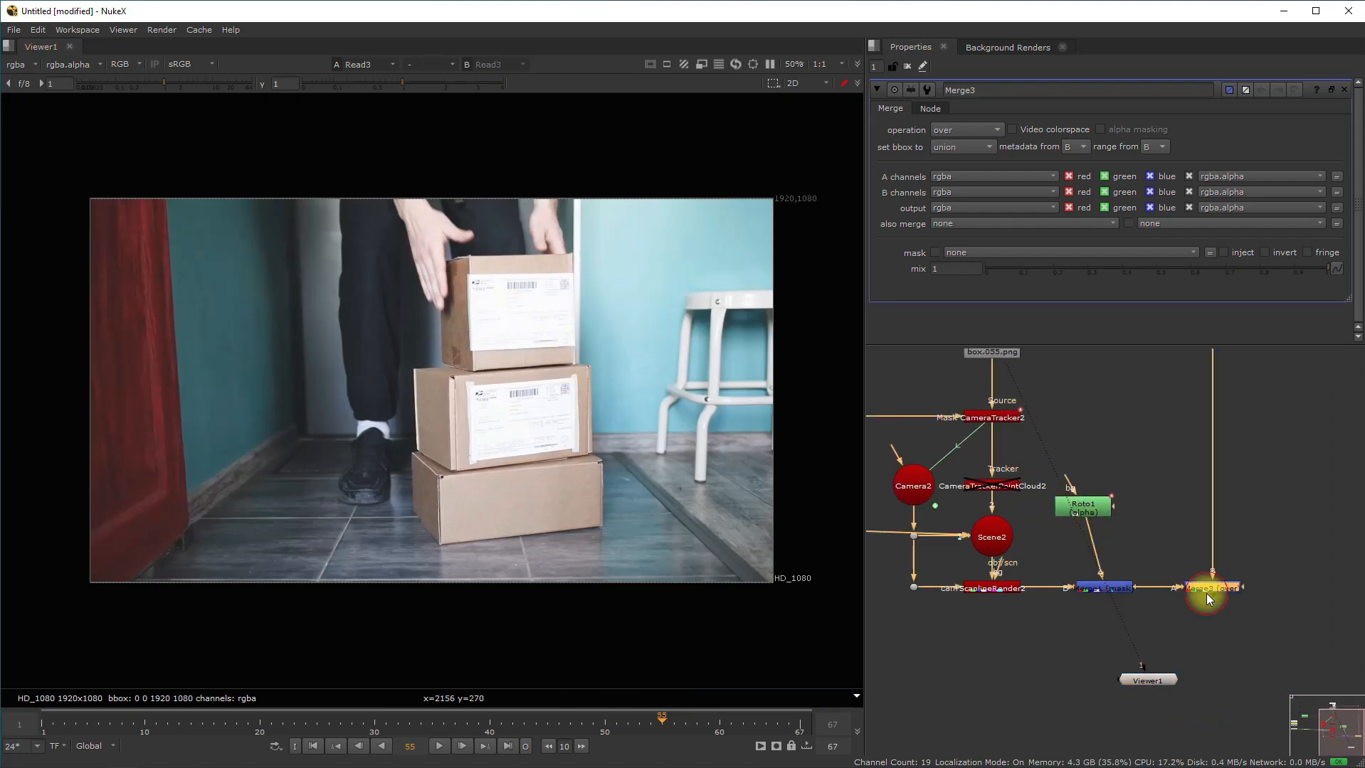
key("1")
key("Tab")
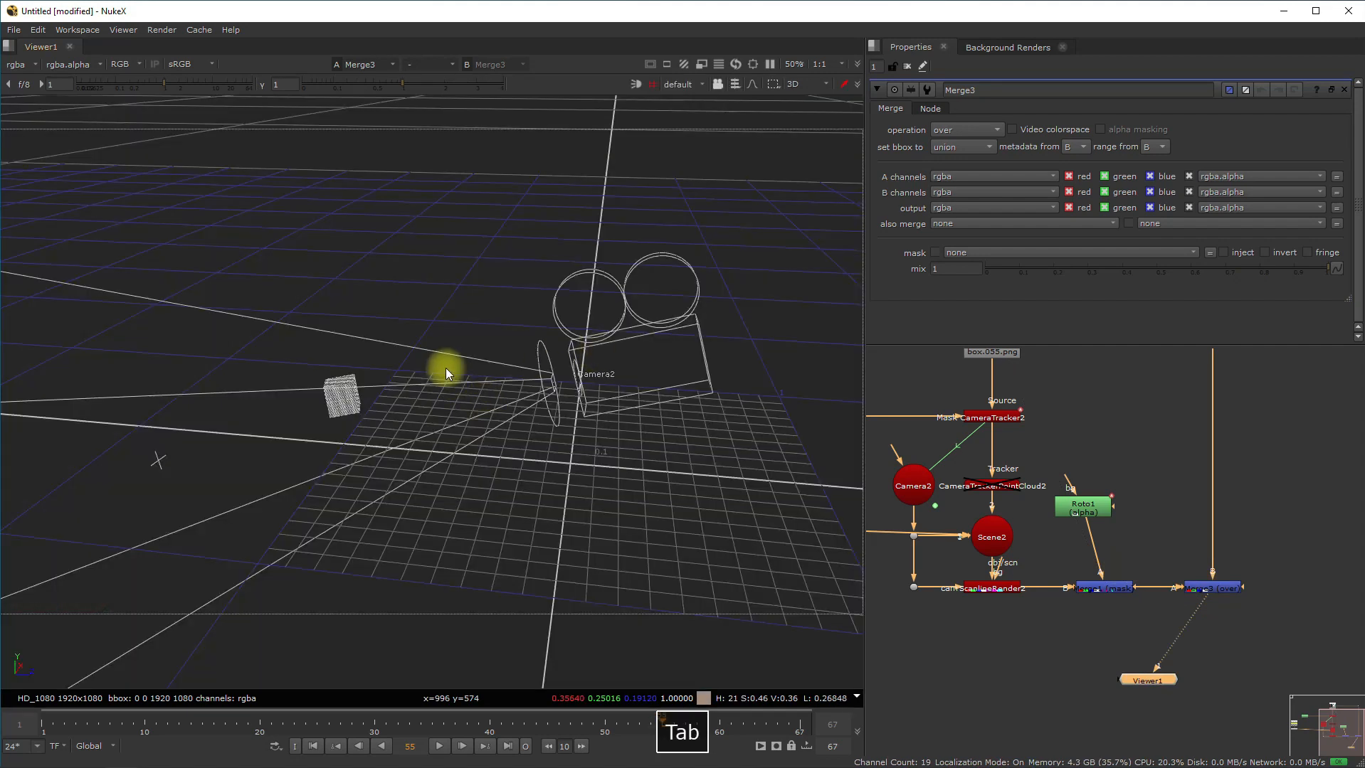
scroll(445, 367, "up", 3)
left_click(593, 387)
scroll(702, 413, "down", 2)
right_click_drag(687, 458, 657, 436, "alt")
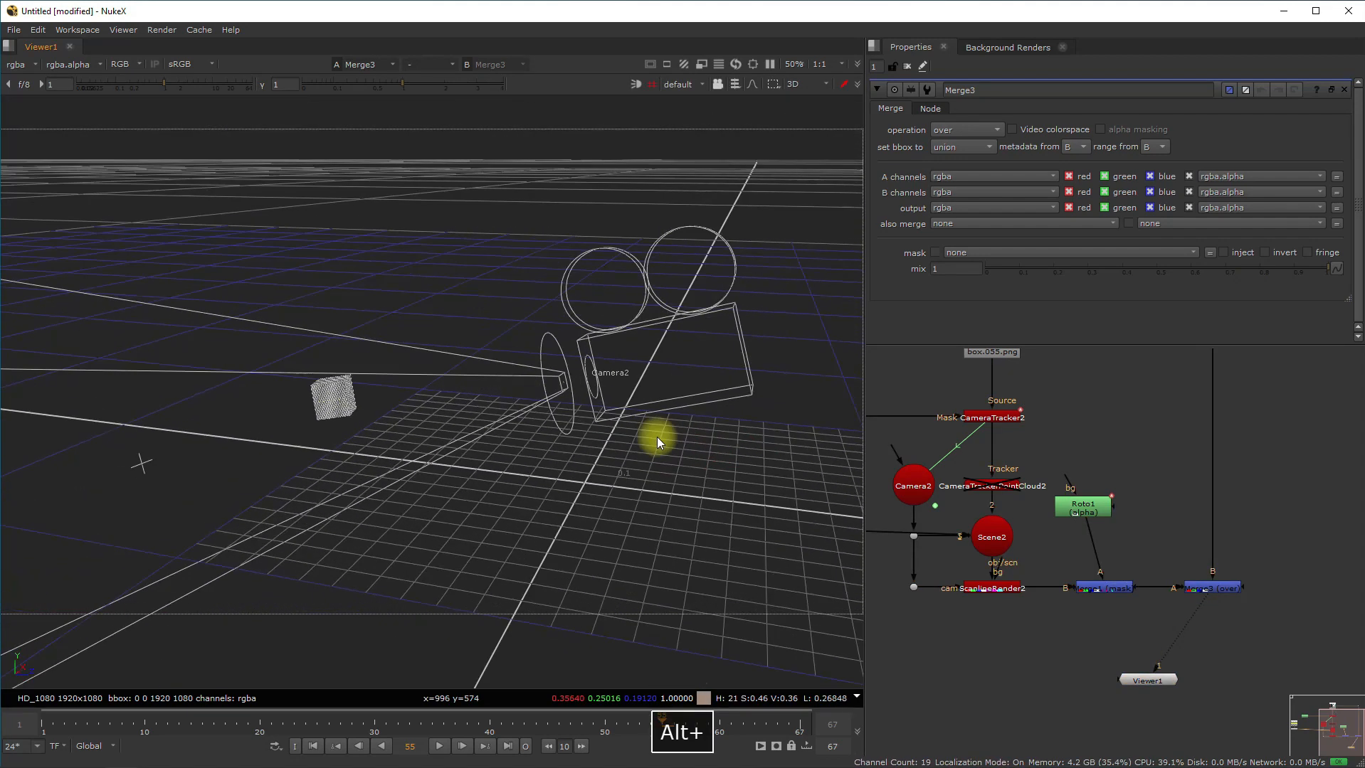
Play the camera animation from the first frame in 3D to examine Camera2's motion around the static cube
left_click(313, 746)
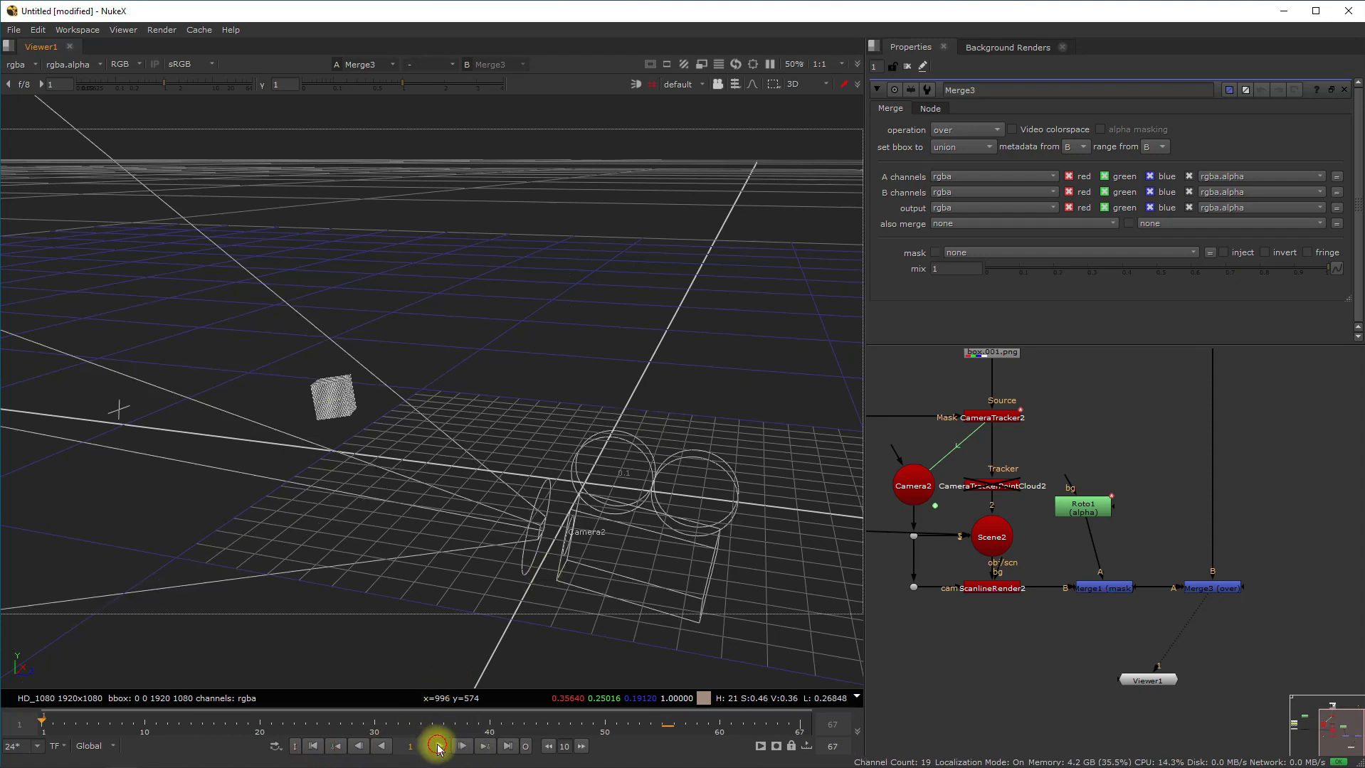
left_click(438, 747)
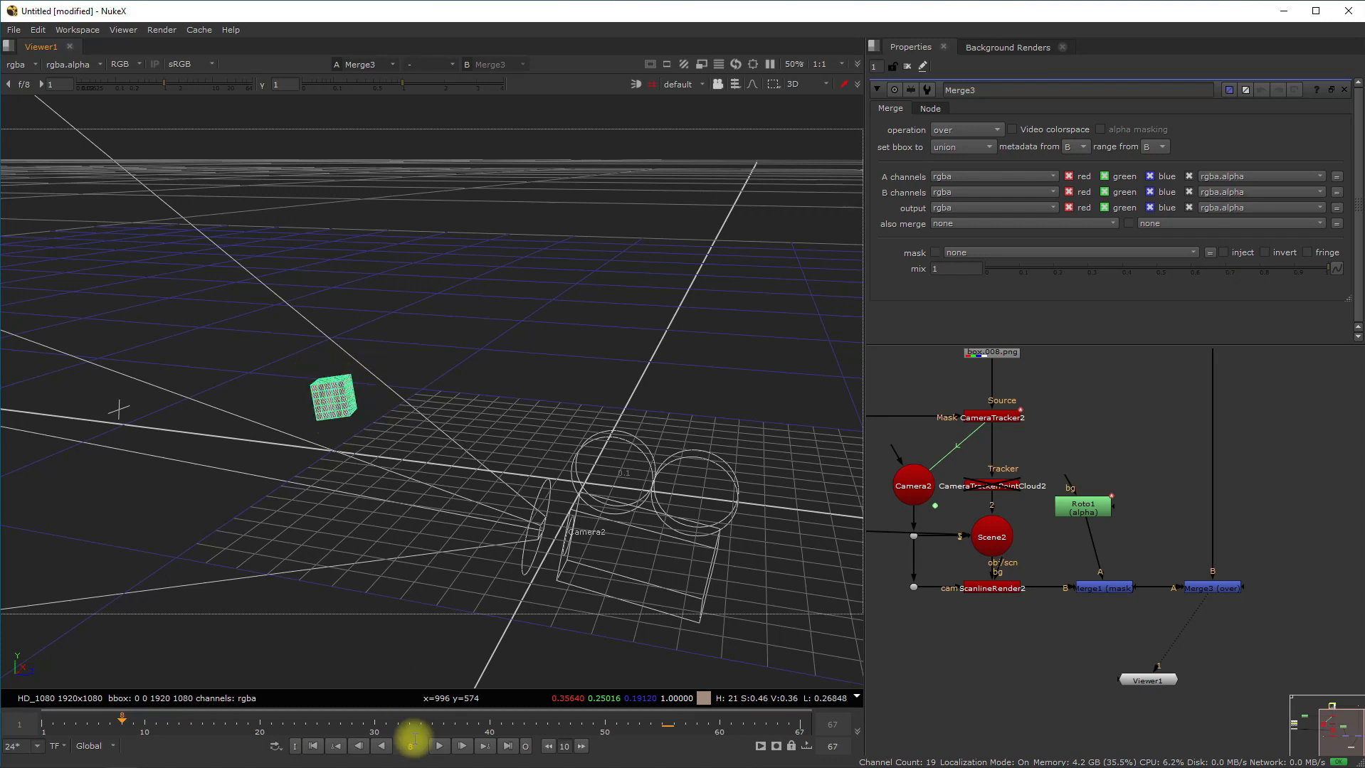
left_click(438, 744)
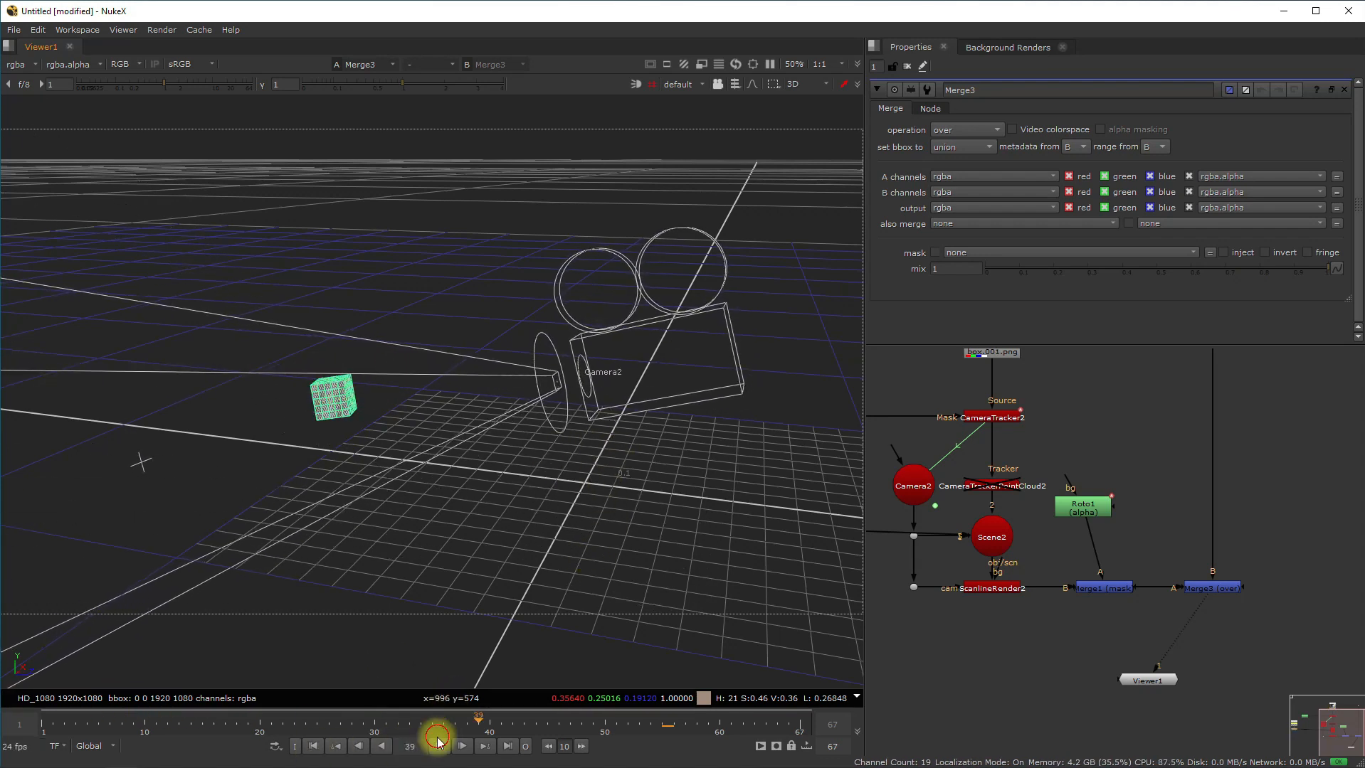
left_click(436, 743)
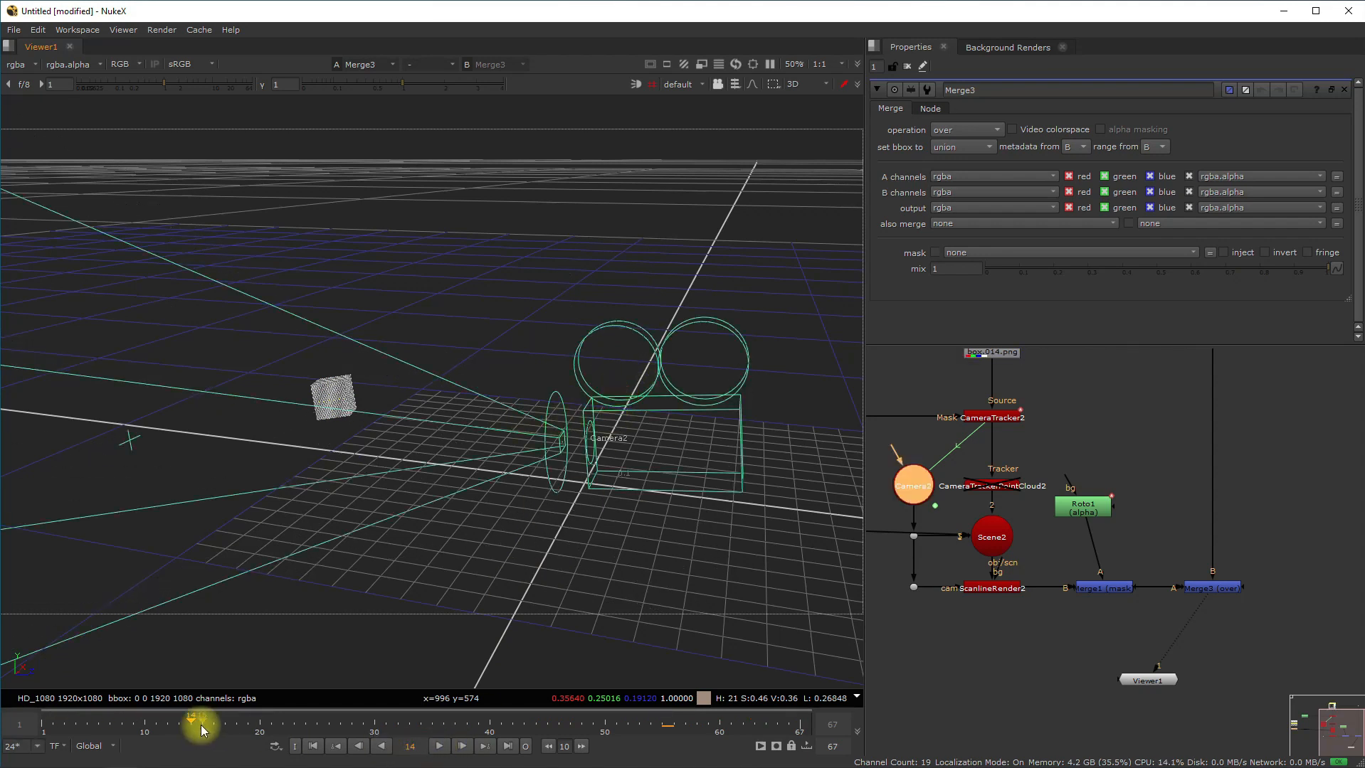
left_click(338, 392)
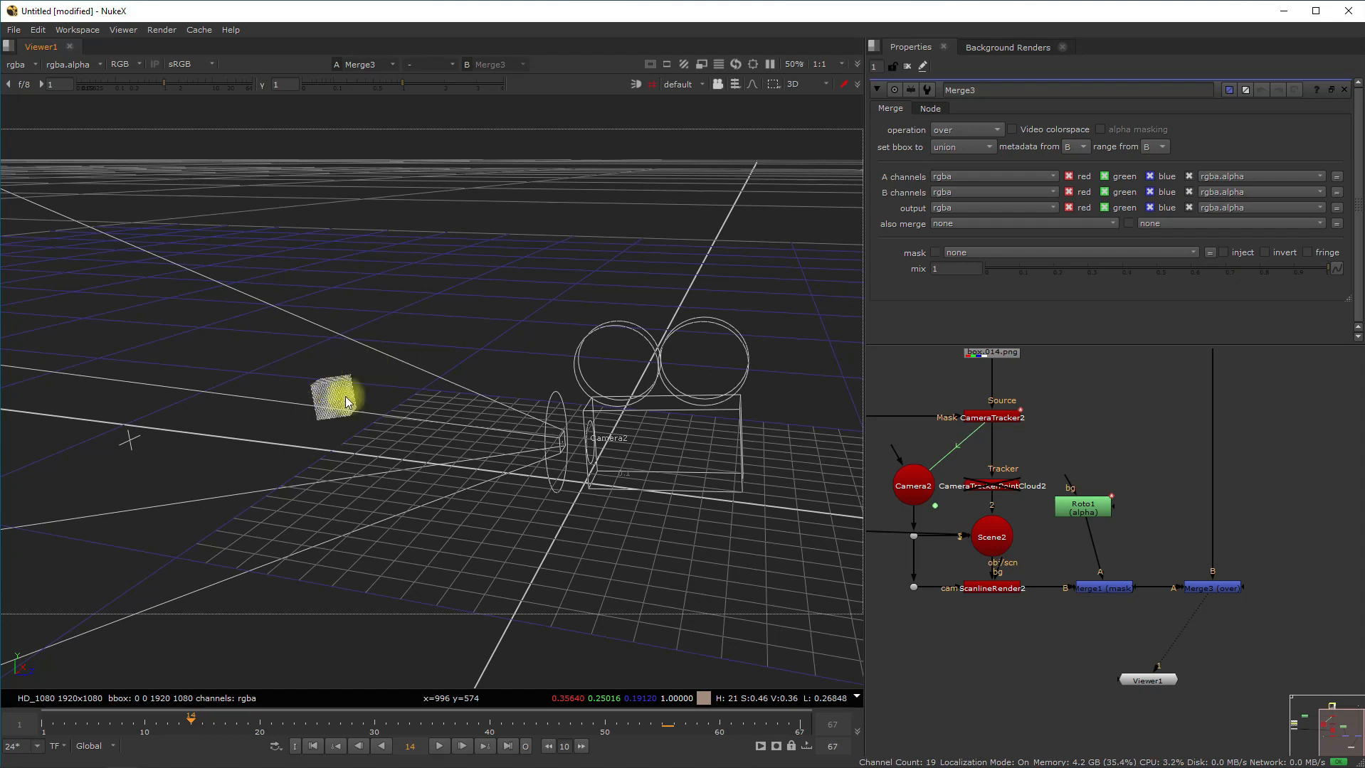
left_click(311, 746)
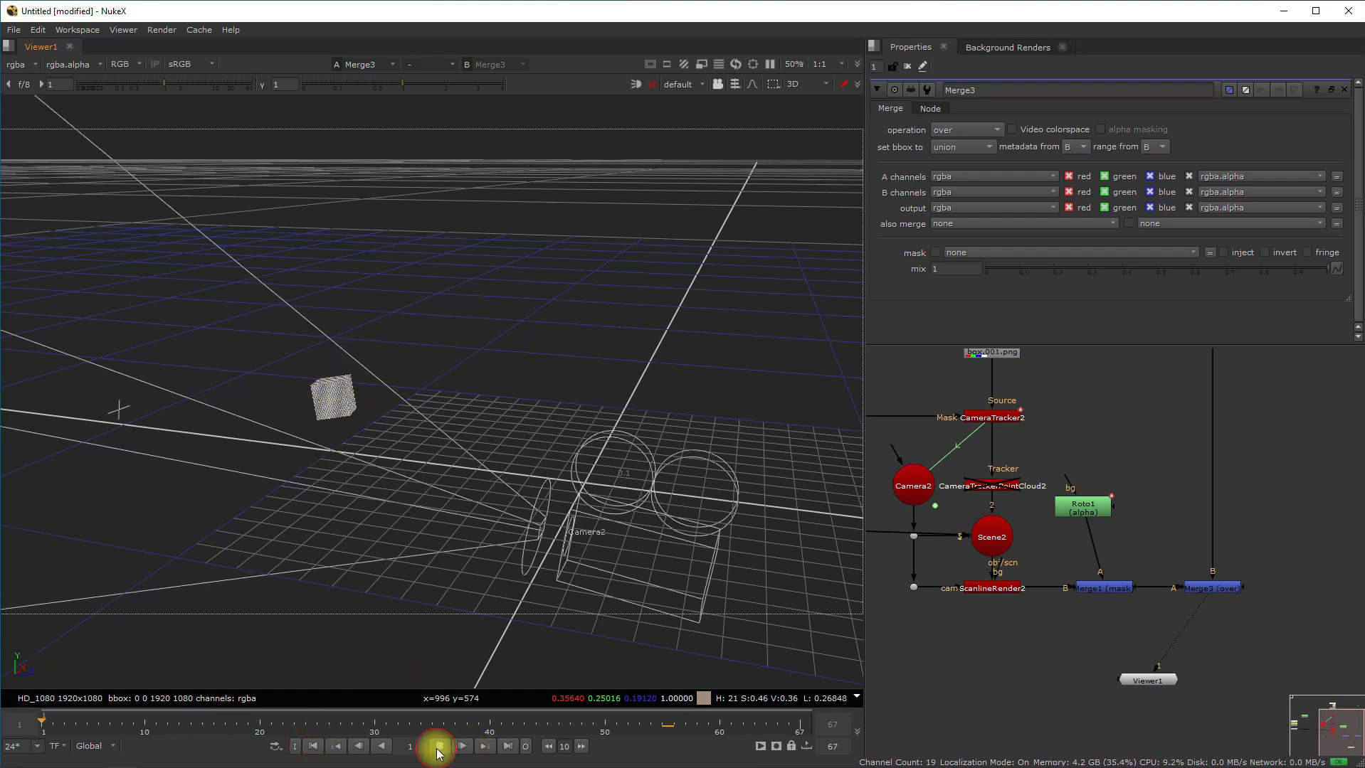
left_click(439, 746)
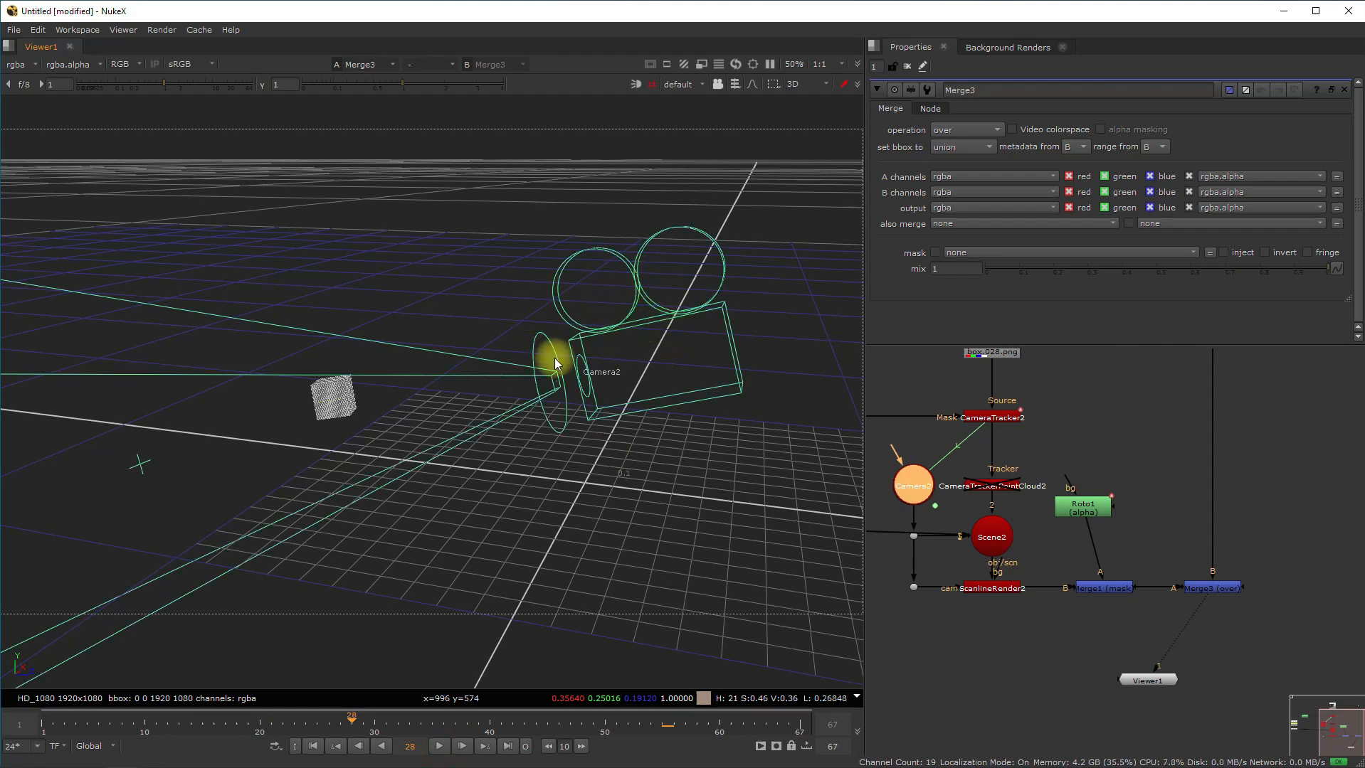
left_click(447, 747)
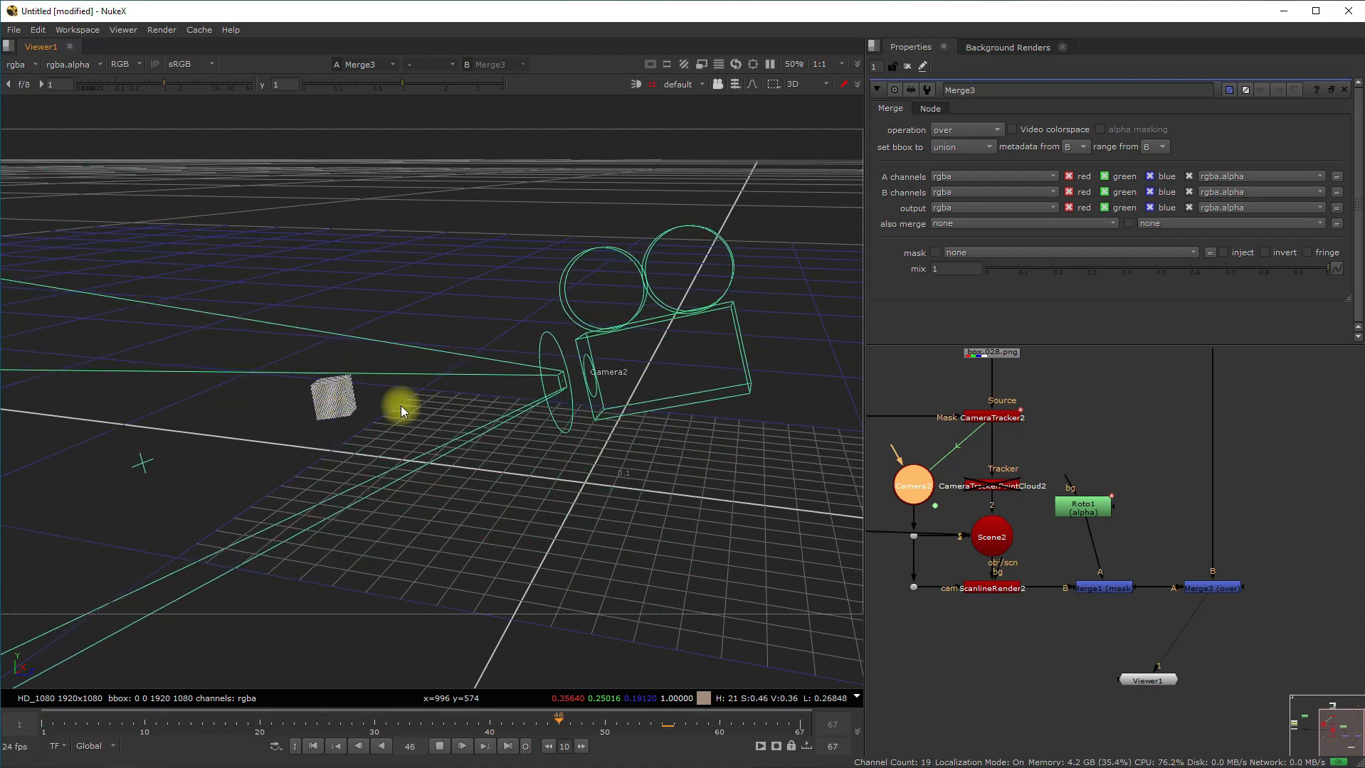
left_click(439, 747)
left_click_drag(434, 541, 415, 494, "ctrl")
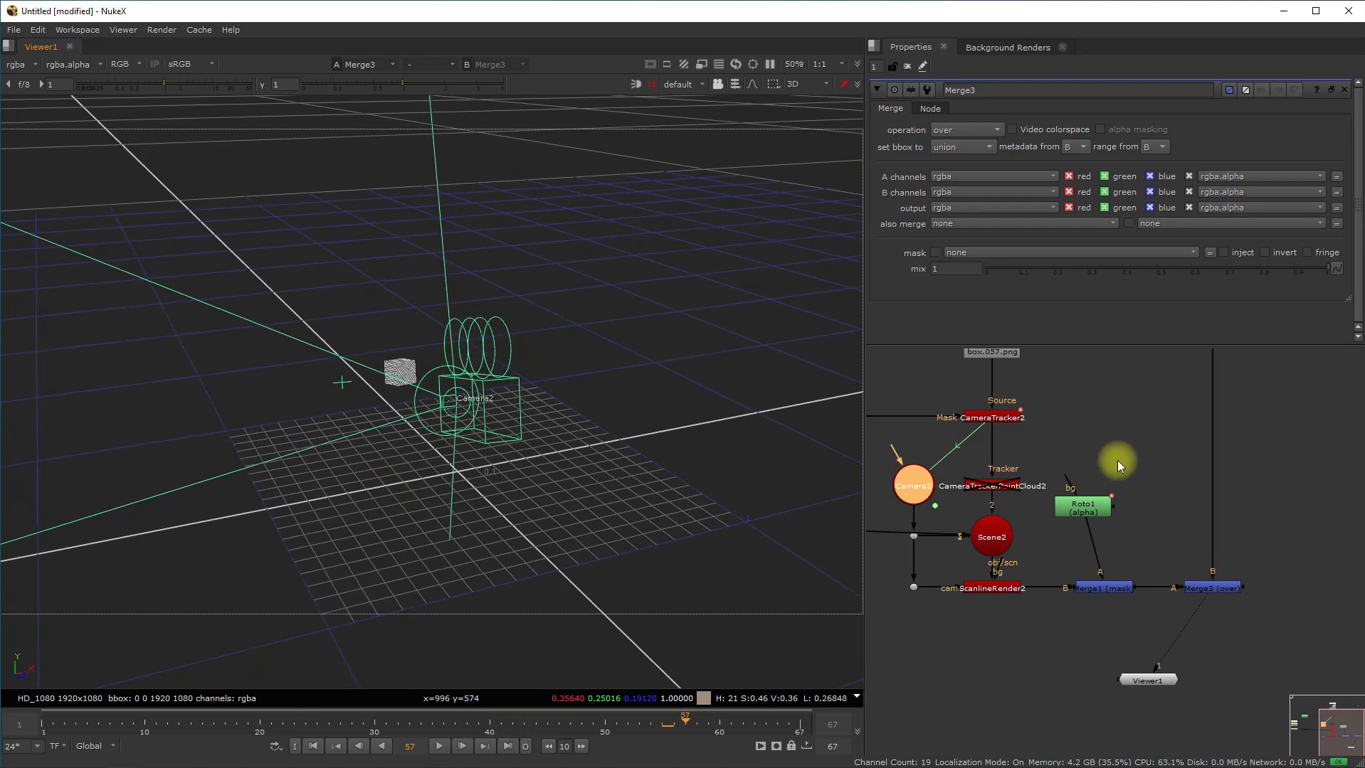
View the original Read3 footage at frame 57 to compare the boxes with the 3D scene
scroll(1055, 441, "down", 1)
left_click(997, 356)
key("1")
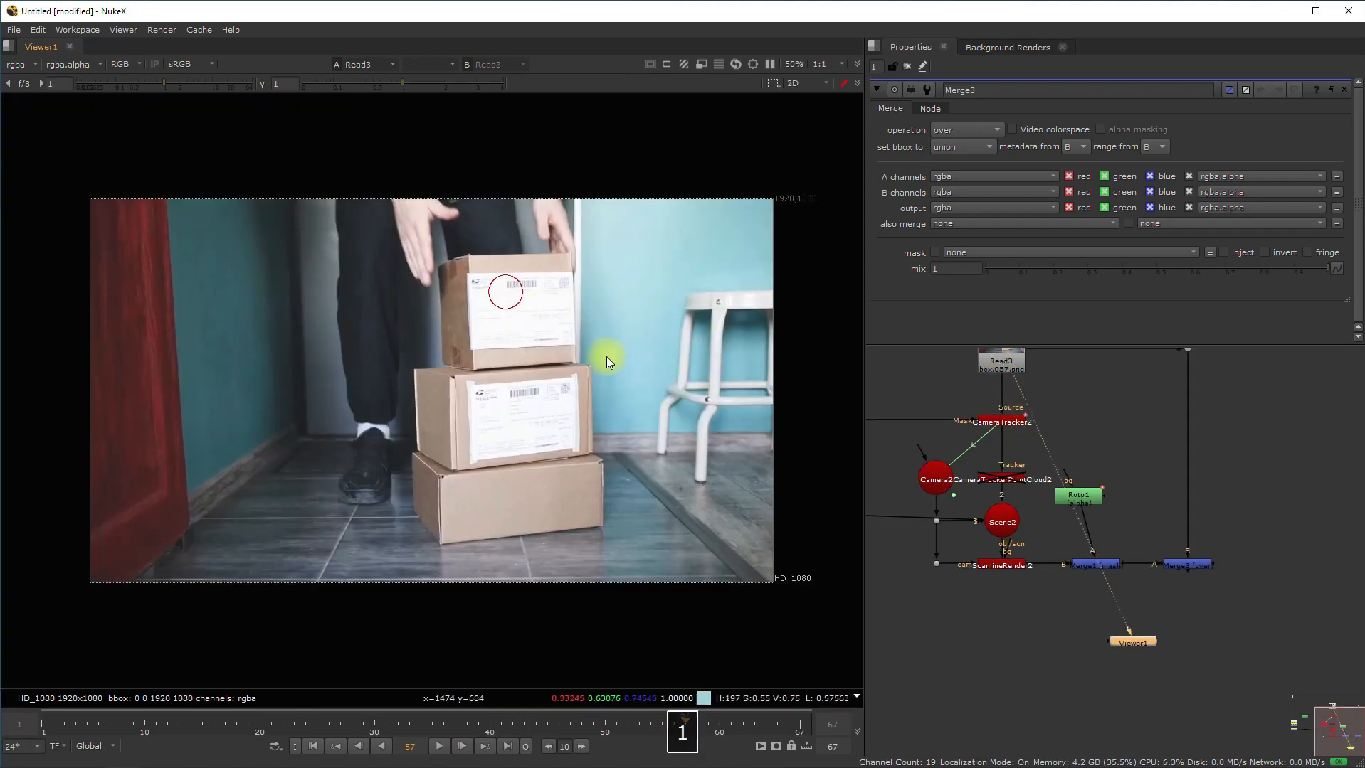
left_click(489, 413)
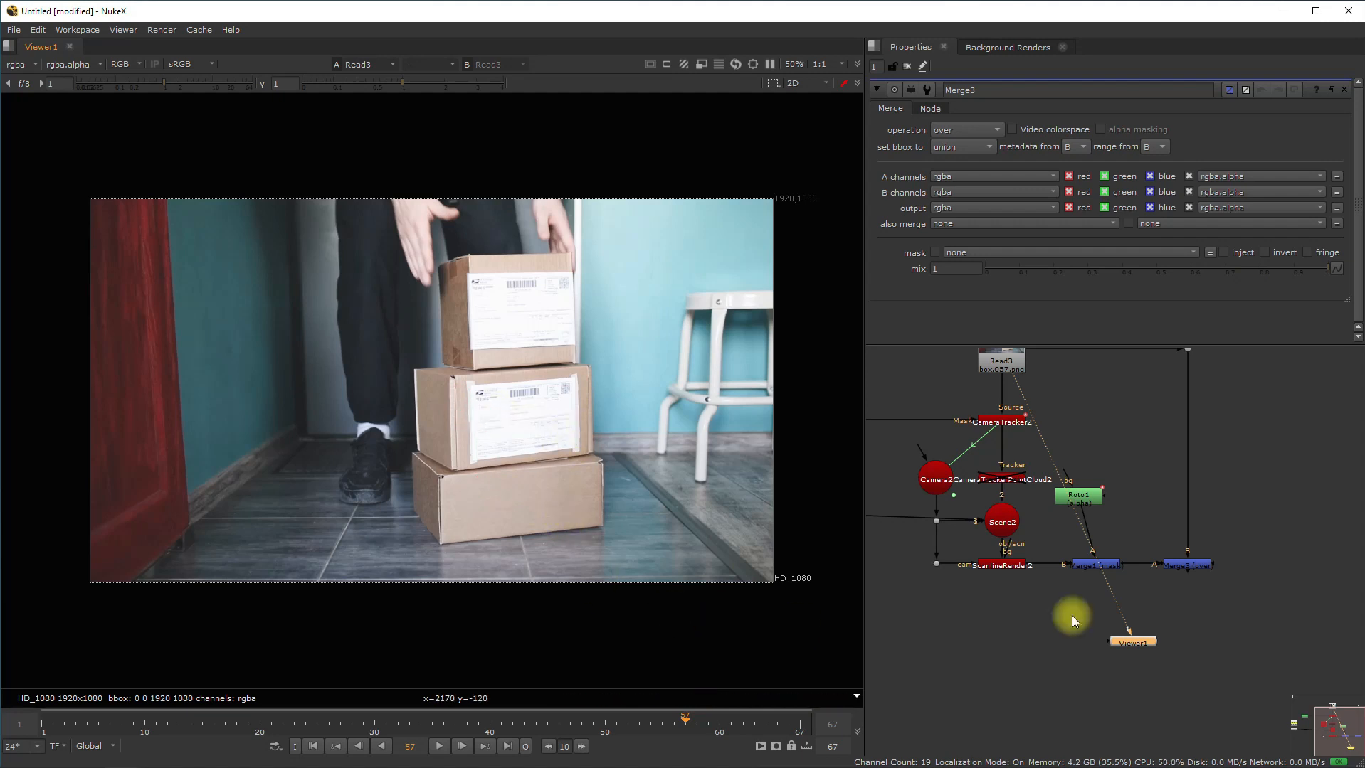
View Camera2 in 3D, orbit around it, and switch the viewer to ScanlineRender2
left_click(1189, 565)
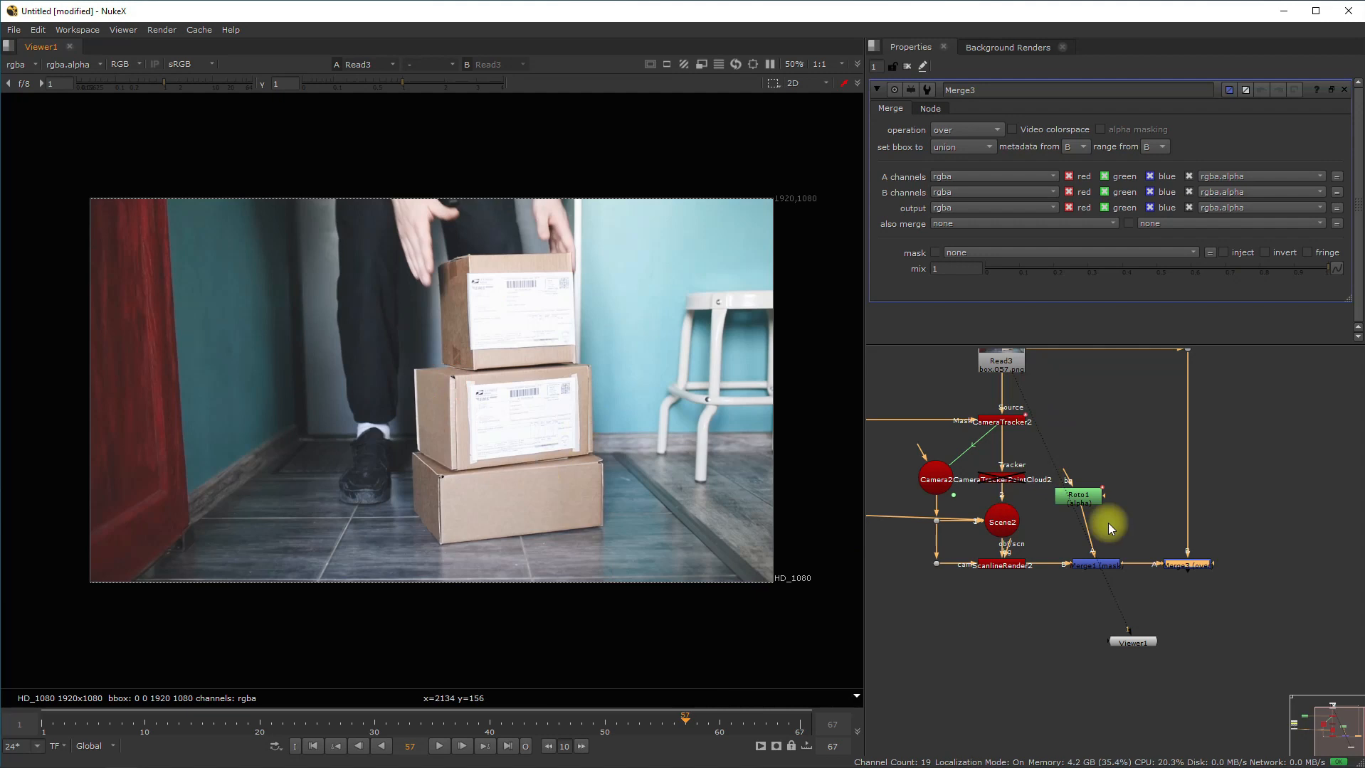
left_click(936, 484)
key("1")
left_click_drag(458, 381, 541, 470, "alt")
left_click(1003, 565)
key("1")
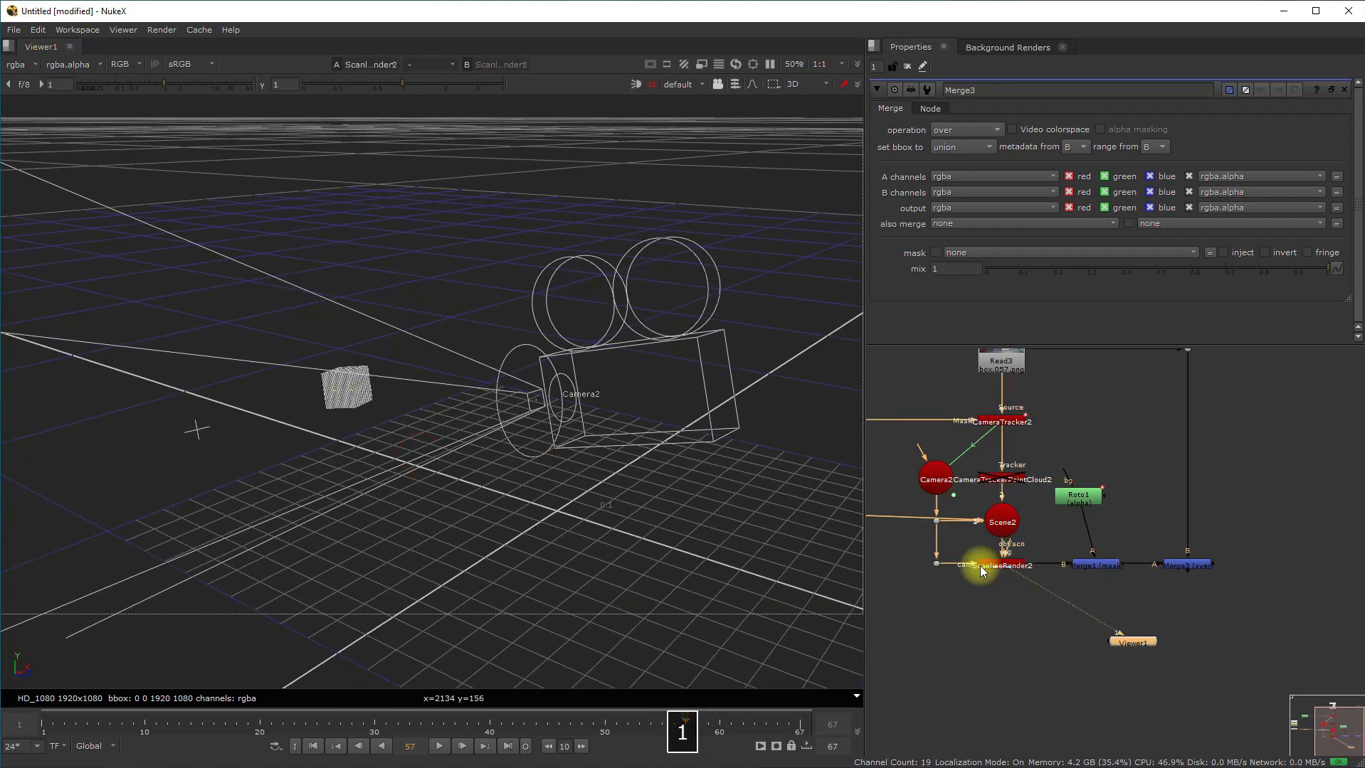
Select Camera2 in the 3D view and play its animation from the first frame to examine its motion around the cube
left_click_drag(545, 420, 610, 417, "alt")
left_click(605, 310)
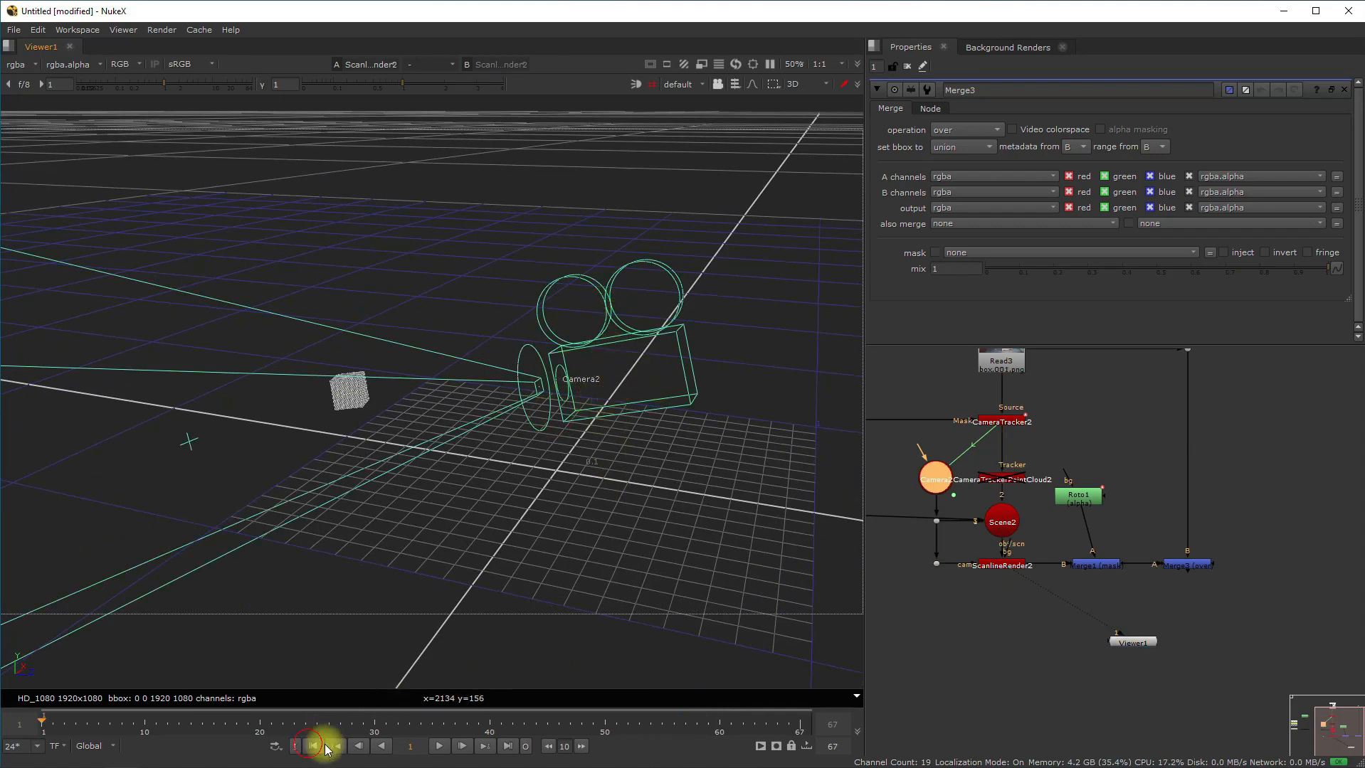
left_click(439, 746)
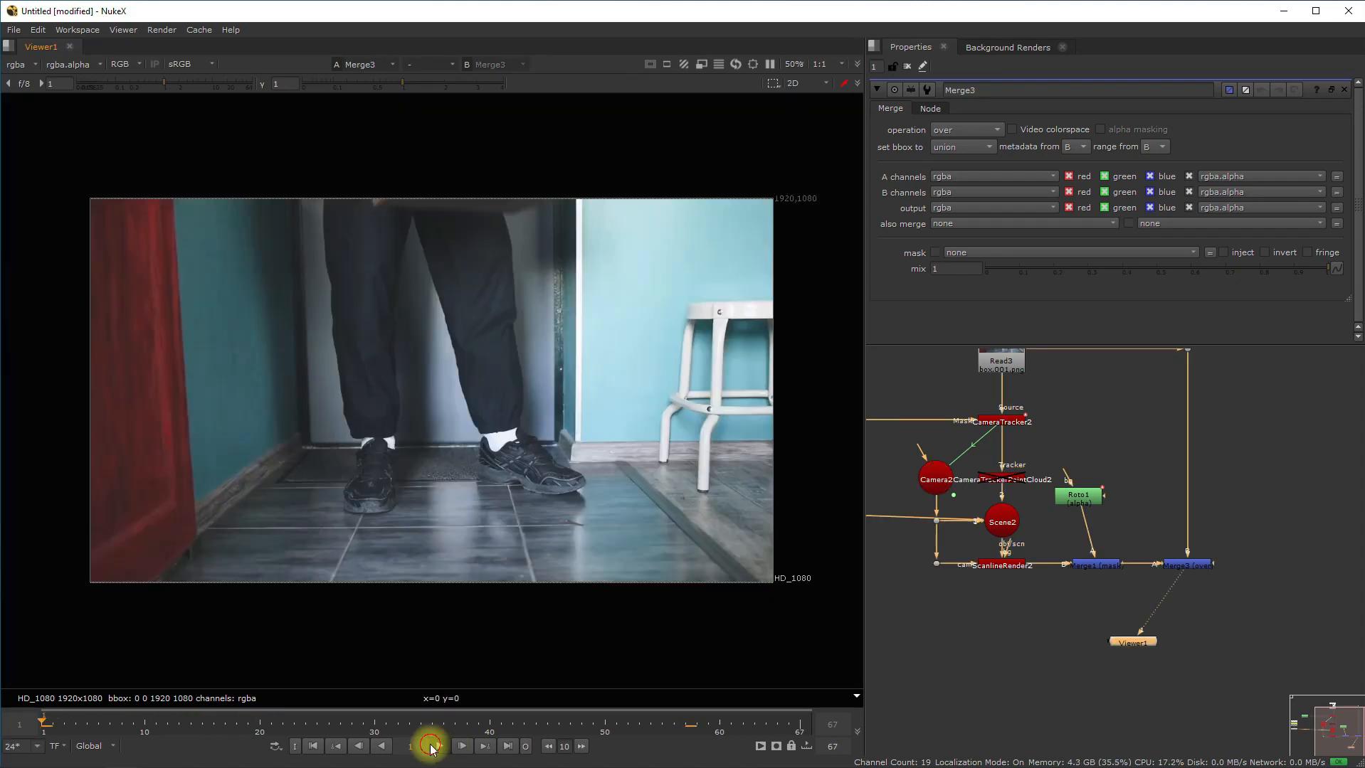
Play the Merge3 composite from the first frame and scrub to frame 44 to check the checkerboard cube on the boxes
left_click(432, 747)
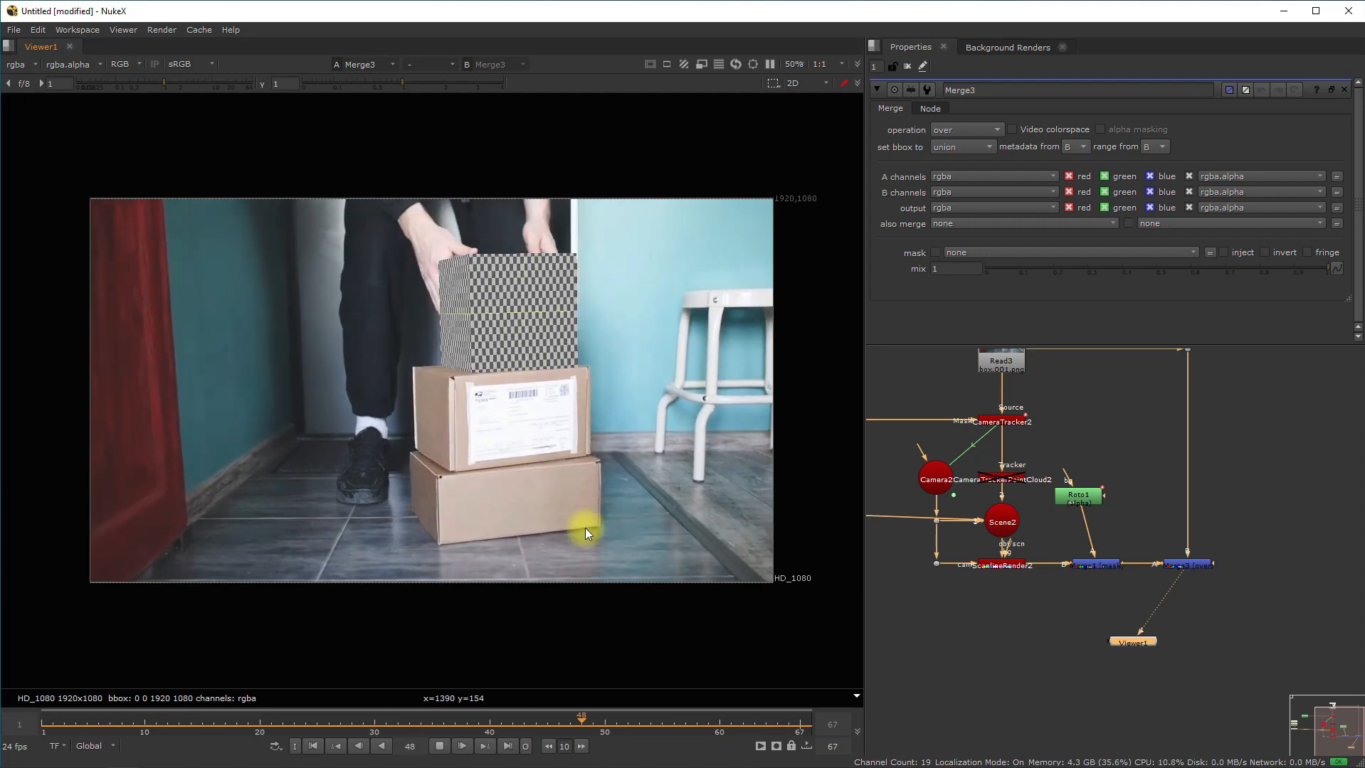
left_click(439, 746)
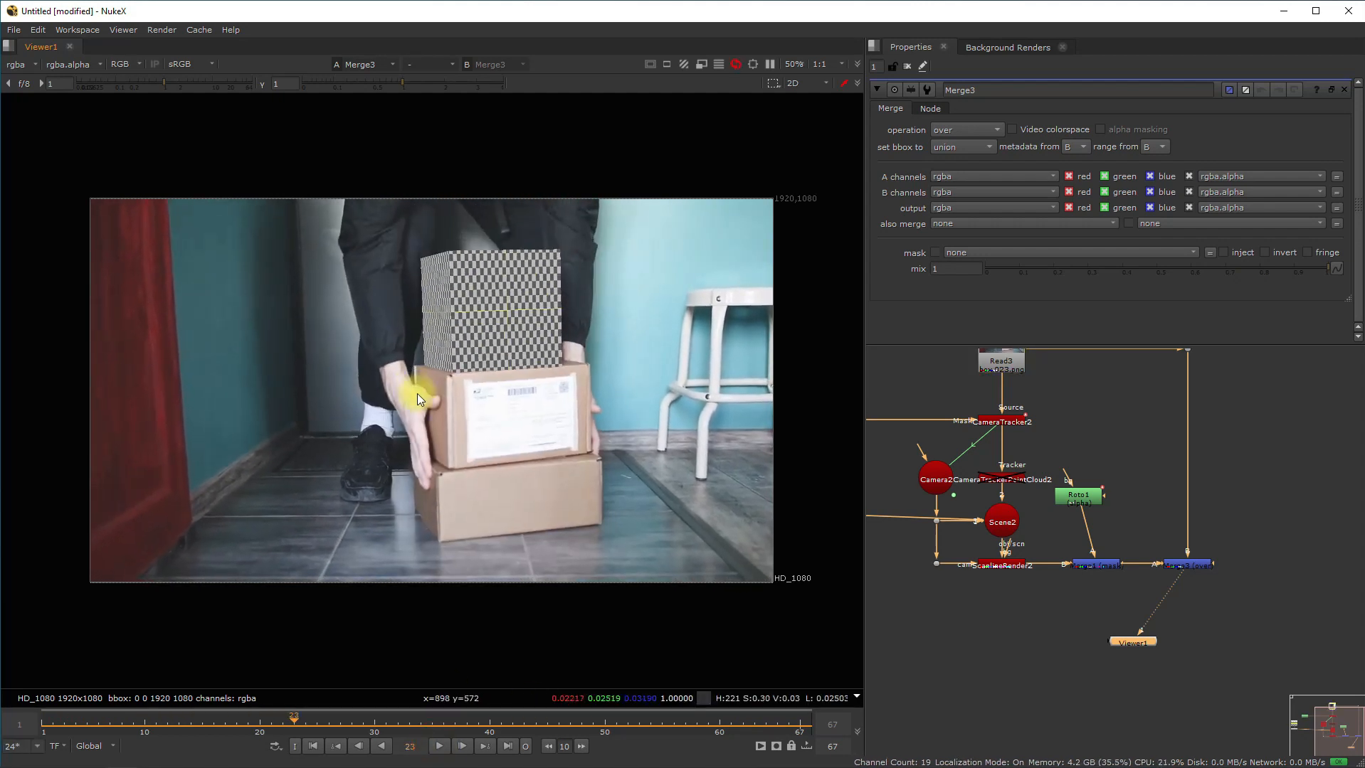
left_click_drag(456, 726, 535, 727)
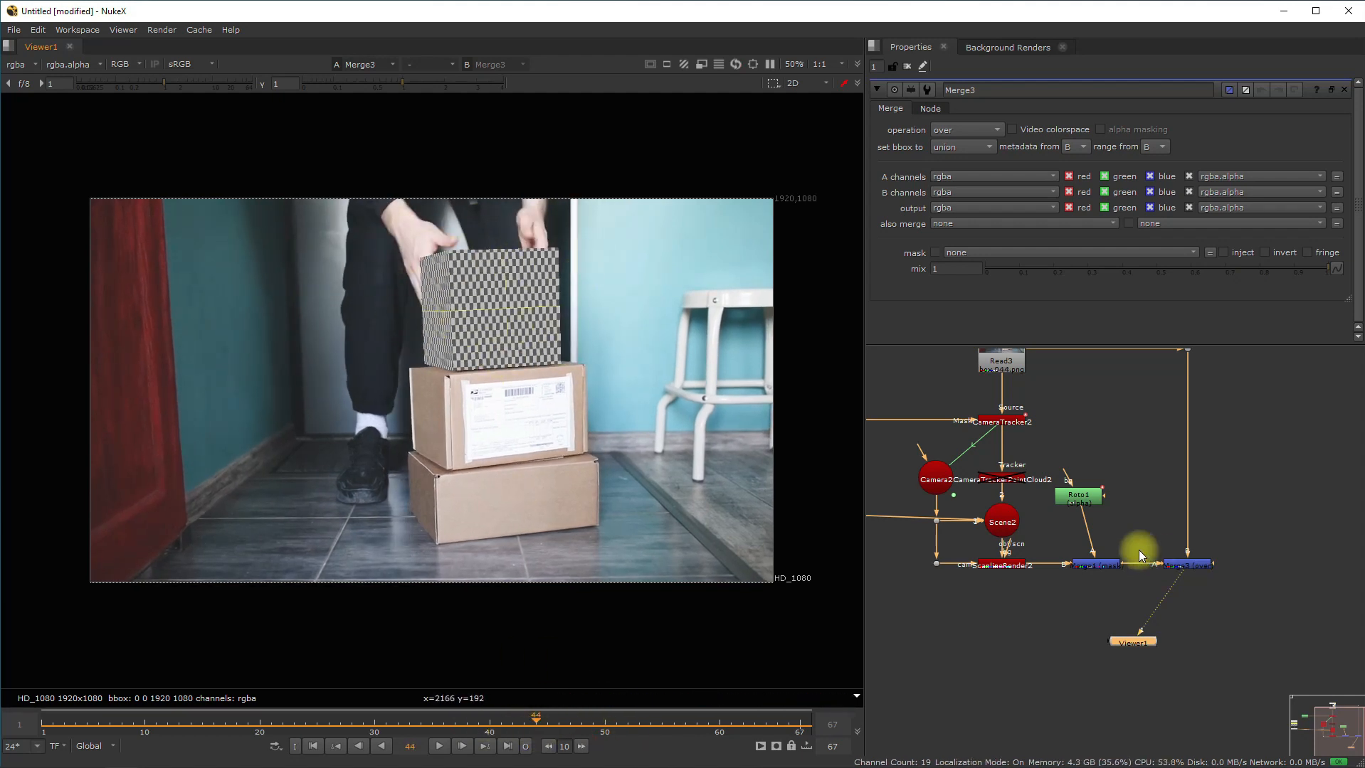
Move CheckerBoard1 and Cube1 in the node graph to leave free space between them
middle_click_drag(911, 540, 1195, 553)
scroll(1047, 534, "up", 2)
left_click_drag(1006, 528, 1005, 542)
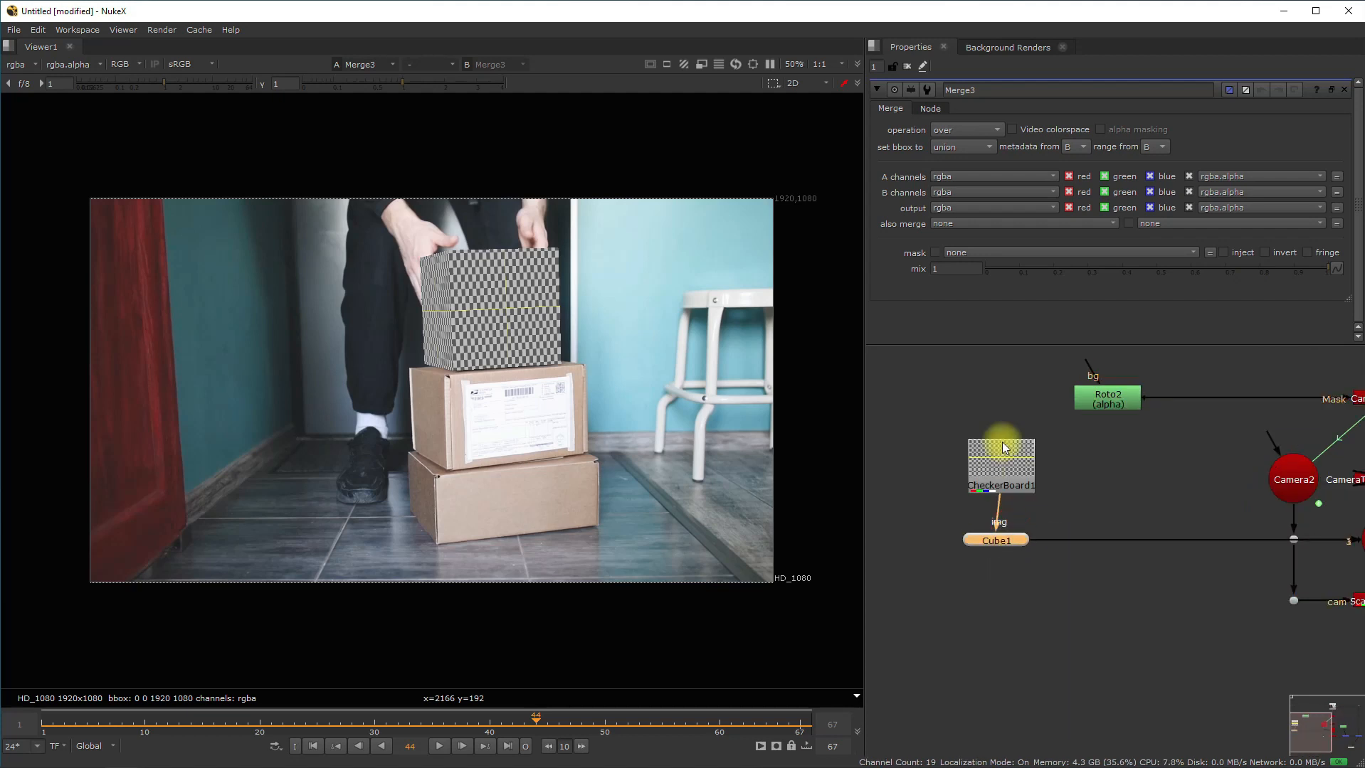
left_click_drag(1002, 447, 875, 346)
scroll(964, 443, "down", 1)
left_click_drag(1010, 535, 867, 526)
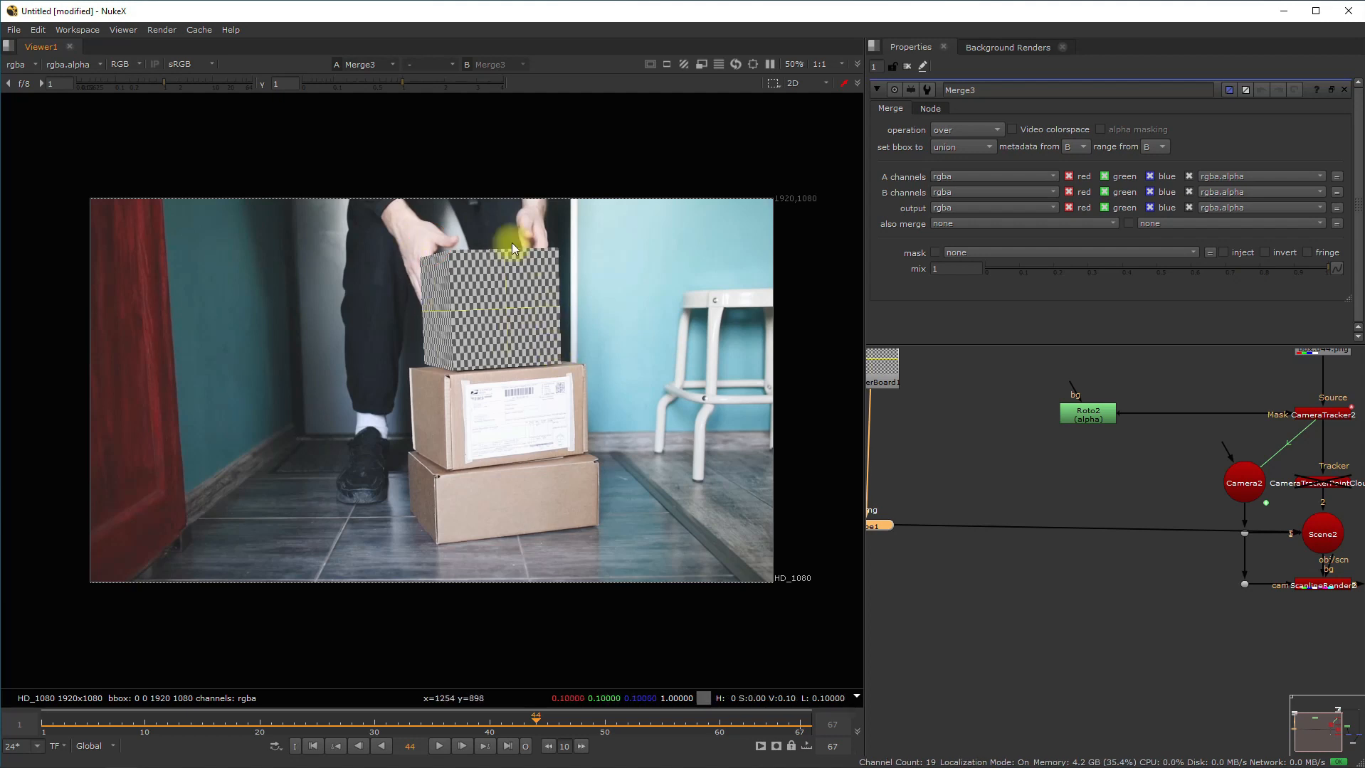
left_click_drag(864, 529, 994, 535)
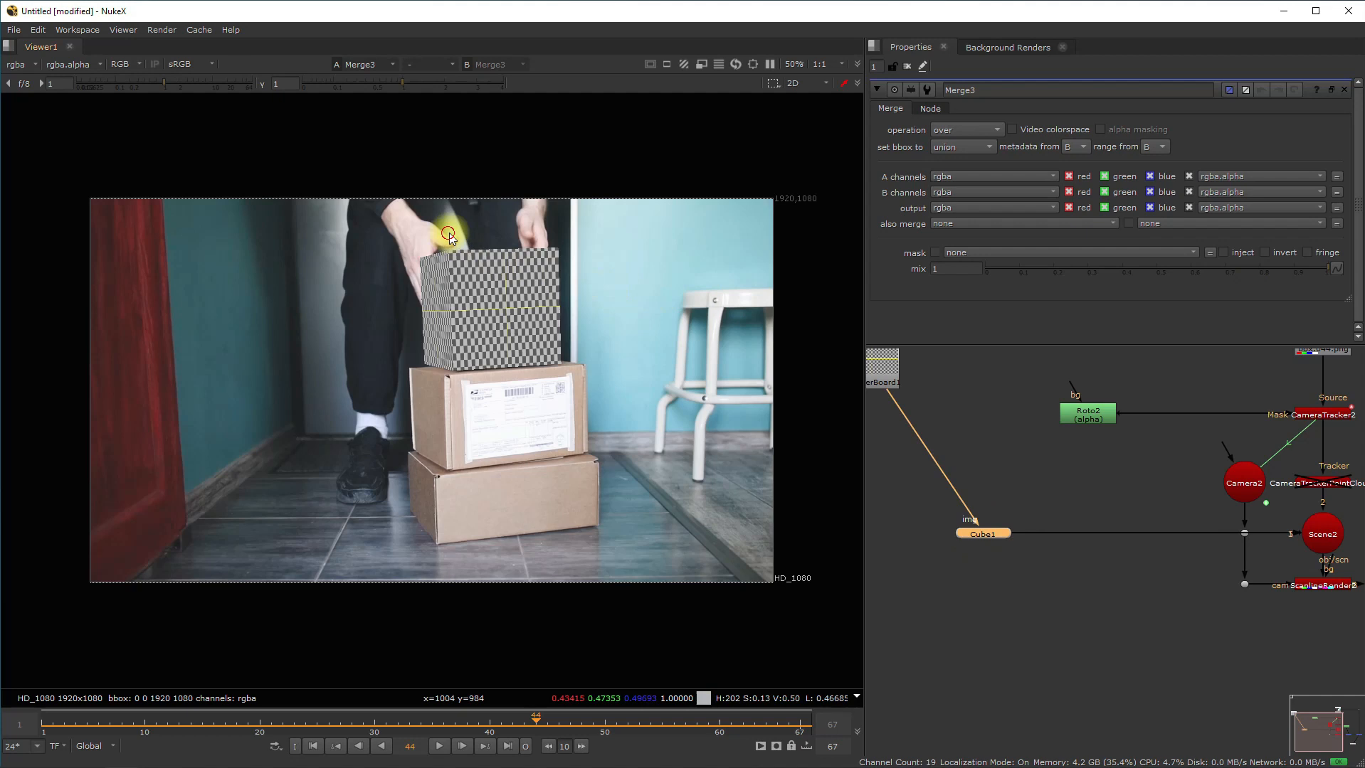
scroll(1133, 500, "down", 3)
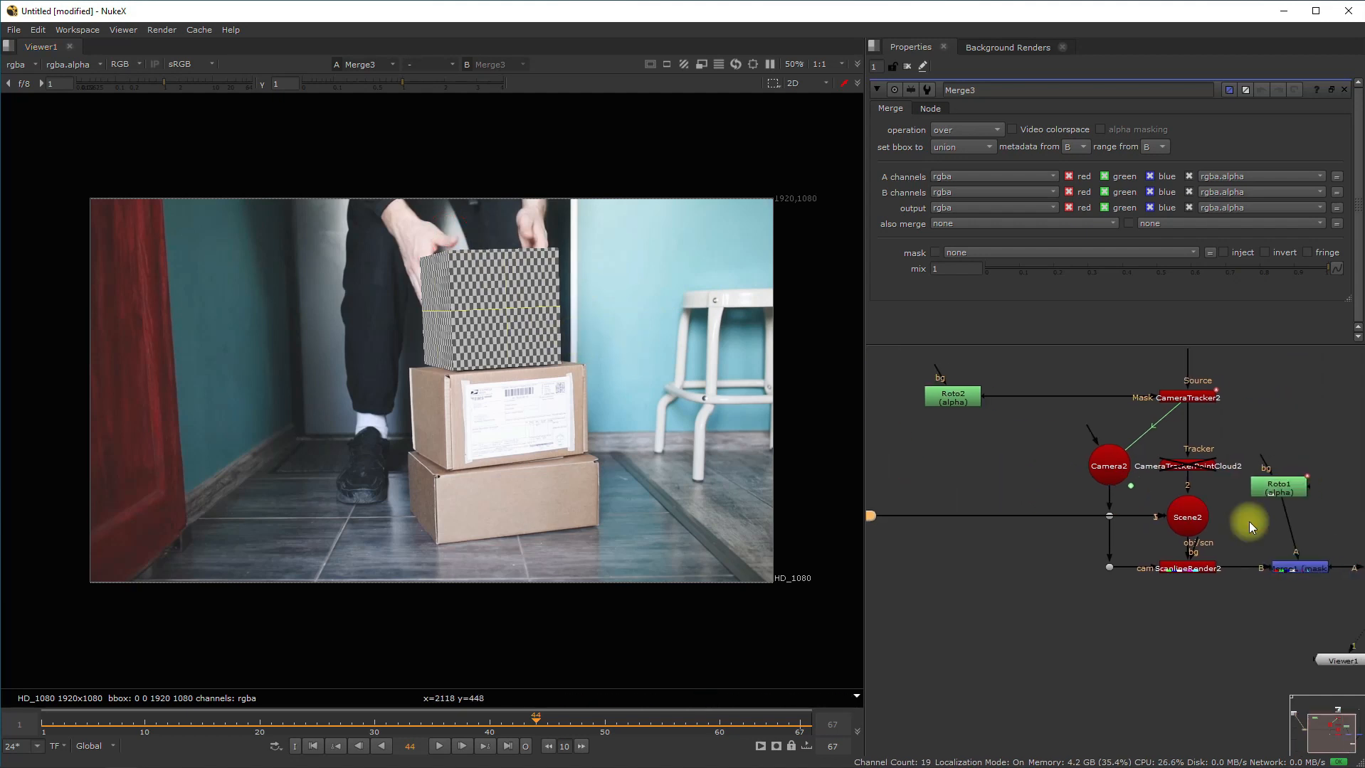
left_click_drag(1105, 448, 1223, 601)
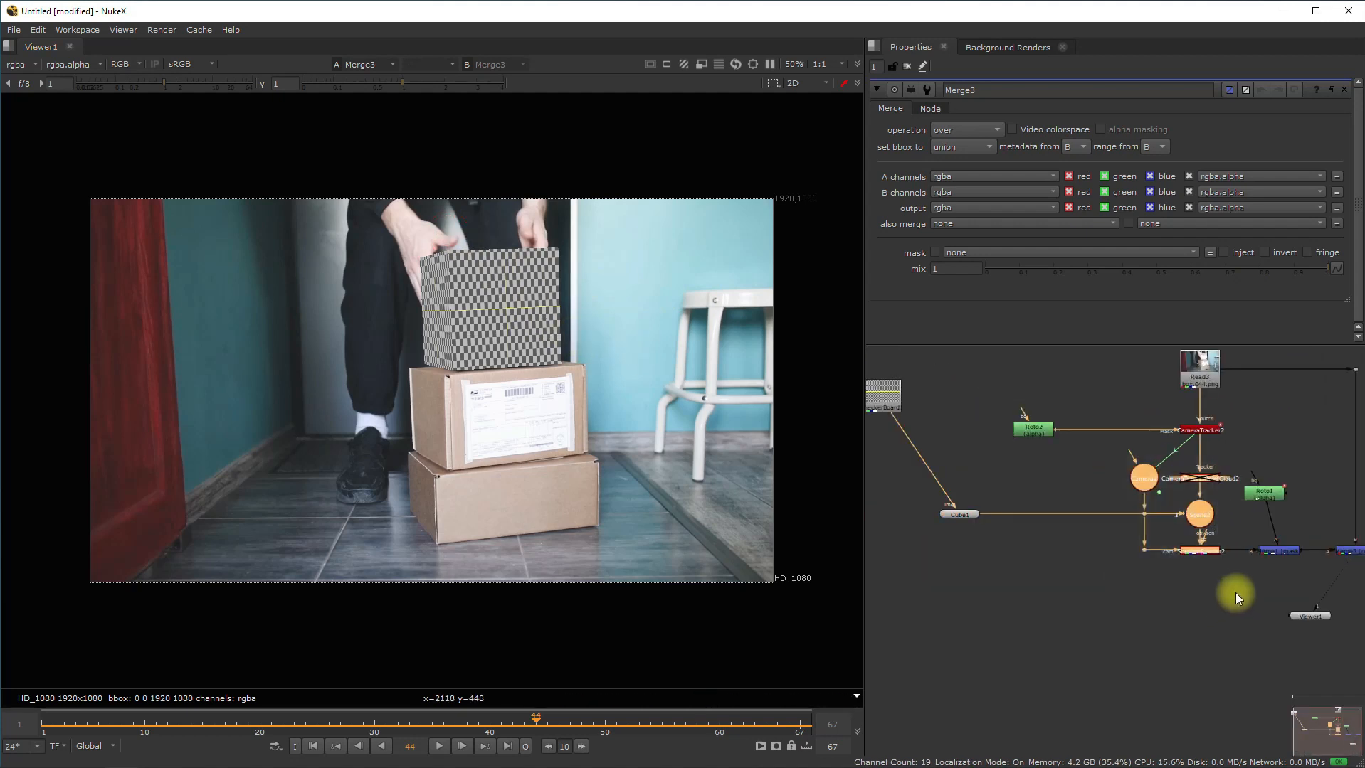
left_click(1236, 593)
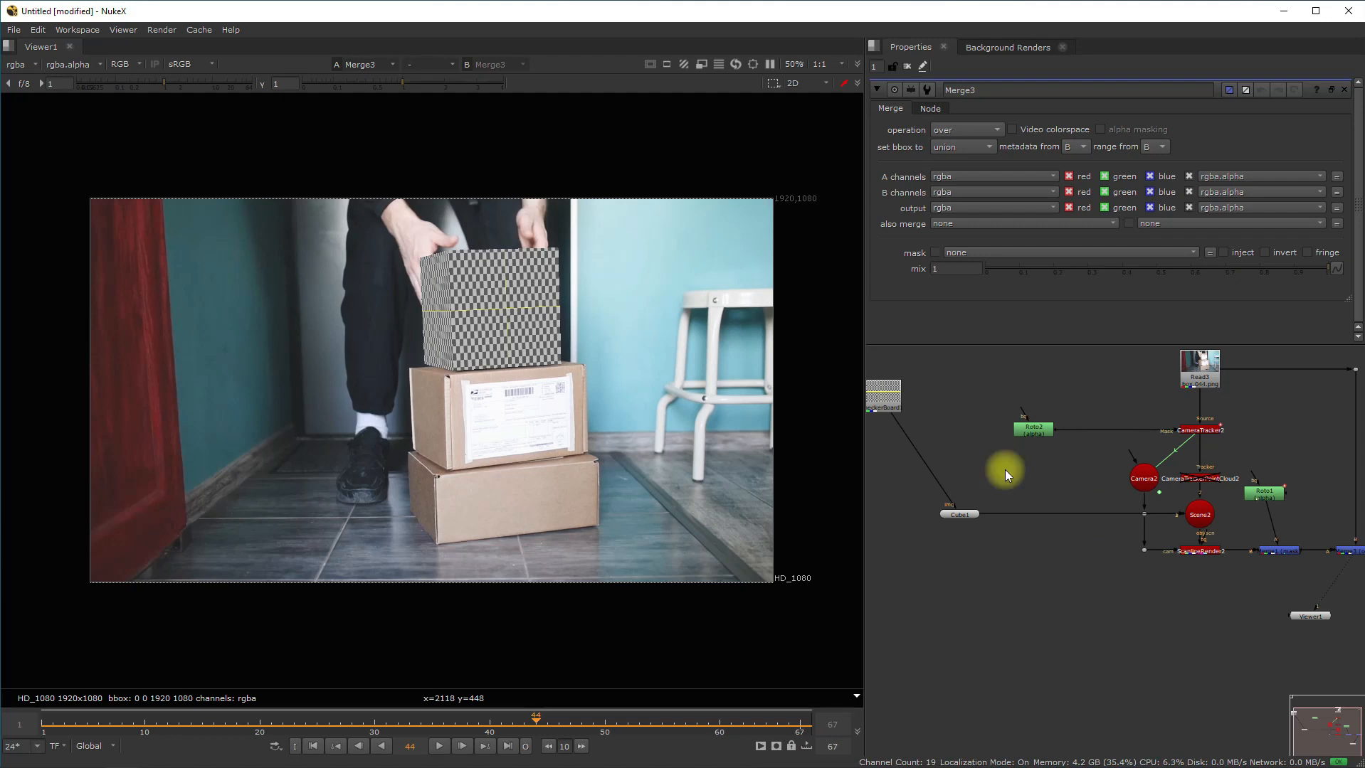
scroll(958, 473, "up", 3)
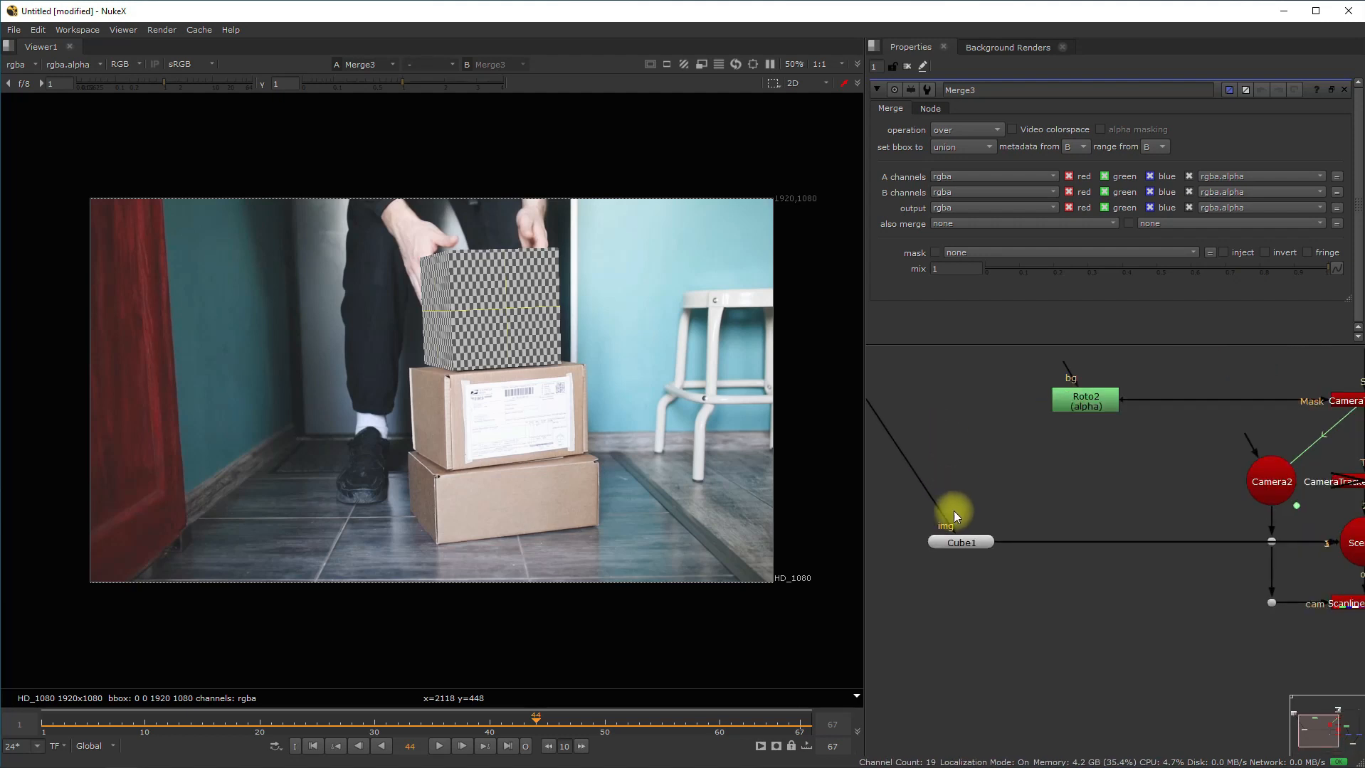
scroll(1000, 502, "down", 2)
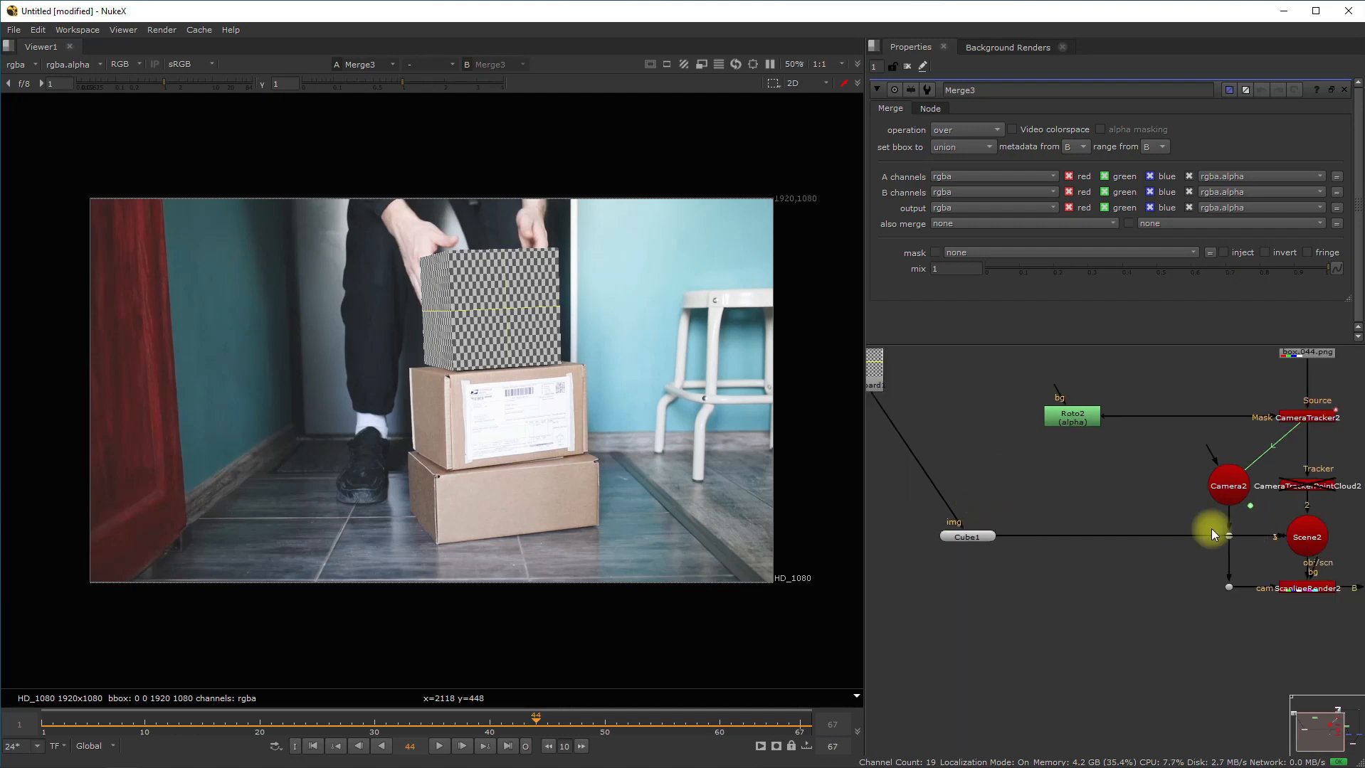
middle_click_drag(1017, 491, 1115, 491)
View Merge3 and connect the Spider-Man image Read1 to Cube1's img input in place of CheckerBoard1
middle_click_drag(1289, 576, 994, 522)
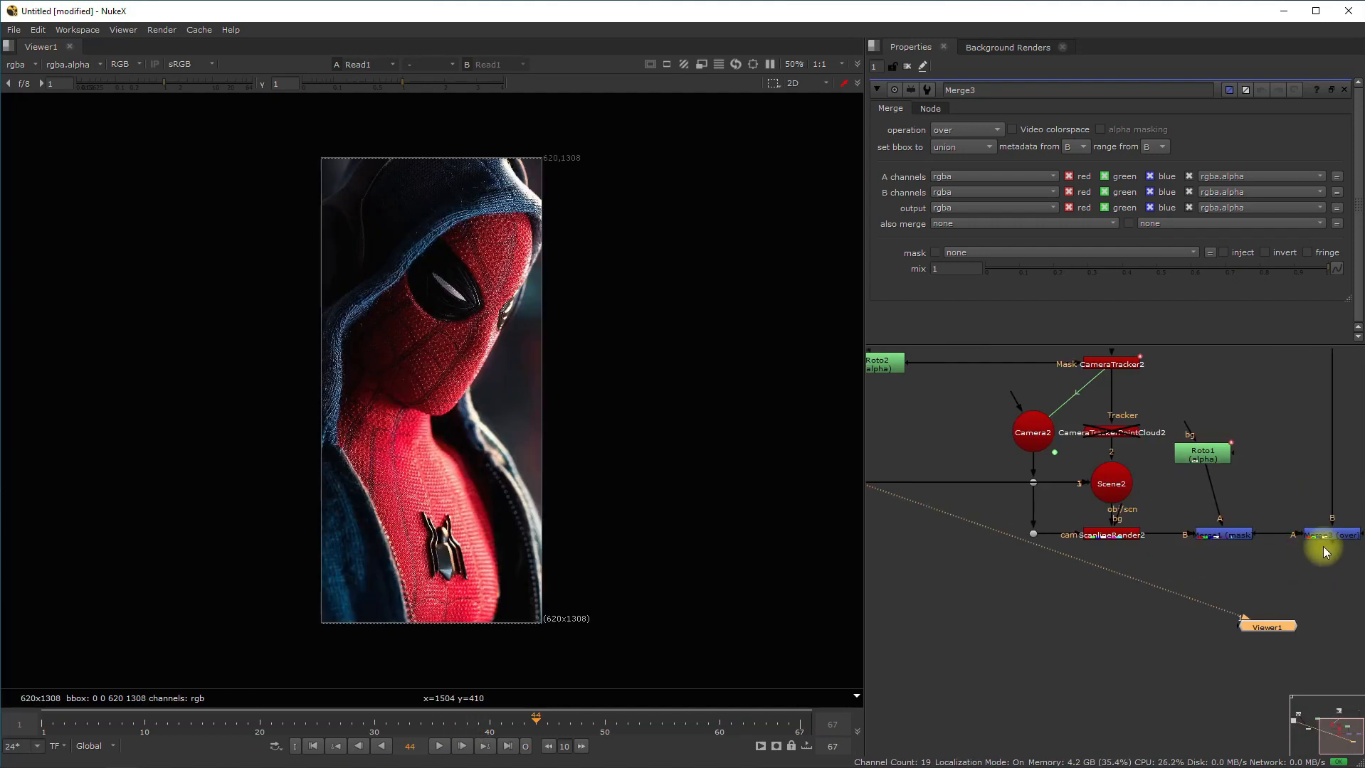
left_click(1318, 532)
key("1")
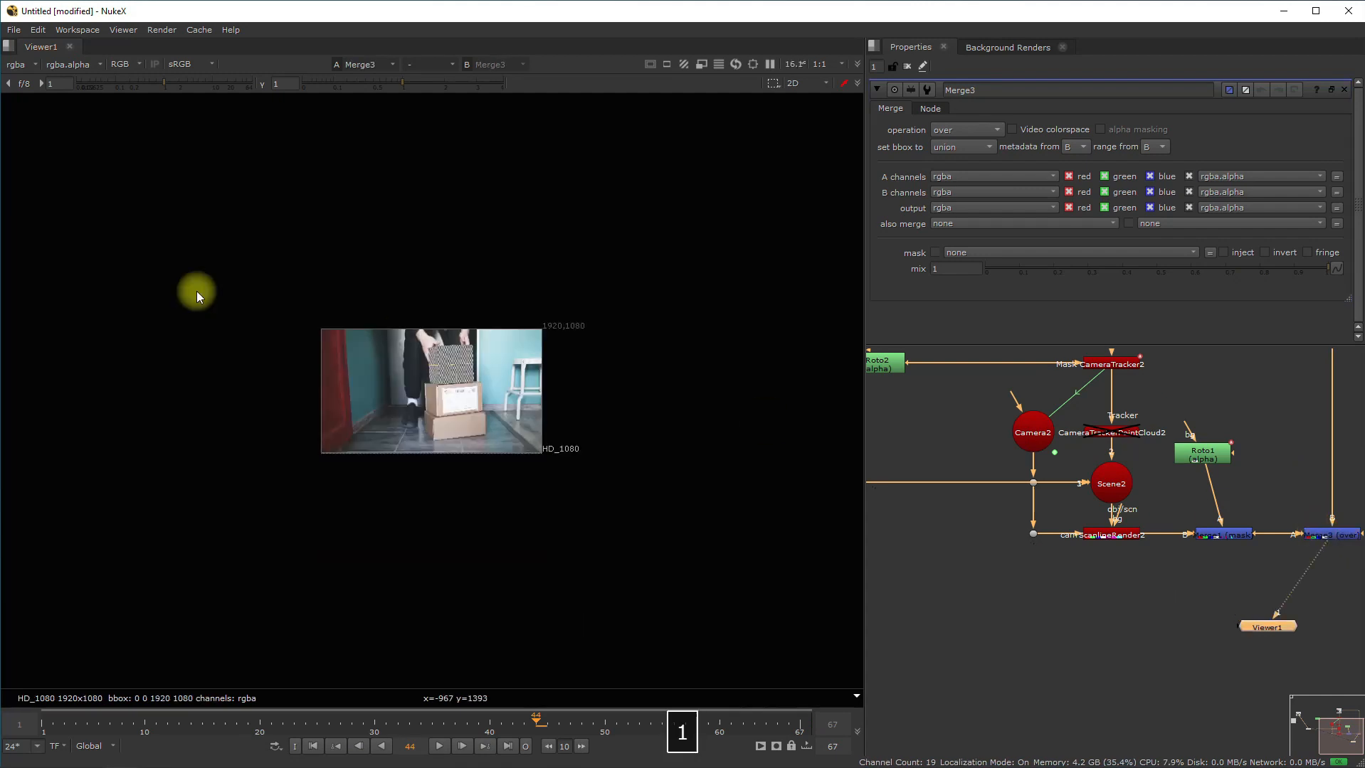
middle_click_drag(958, 463, 1041, 433)
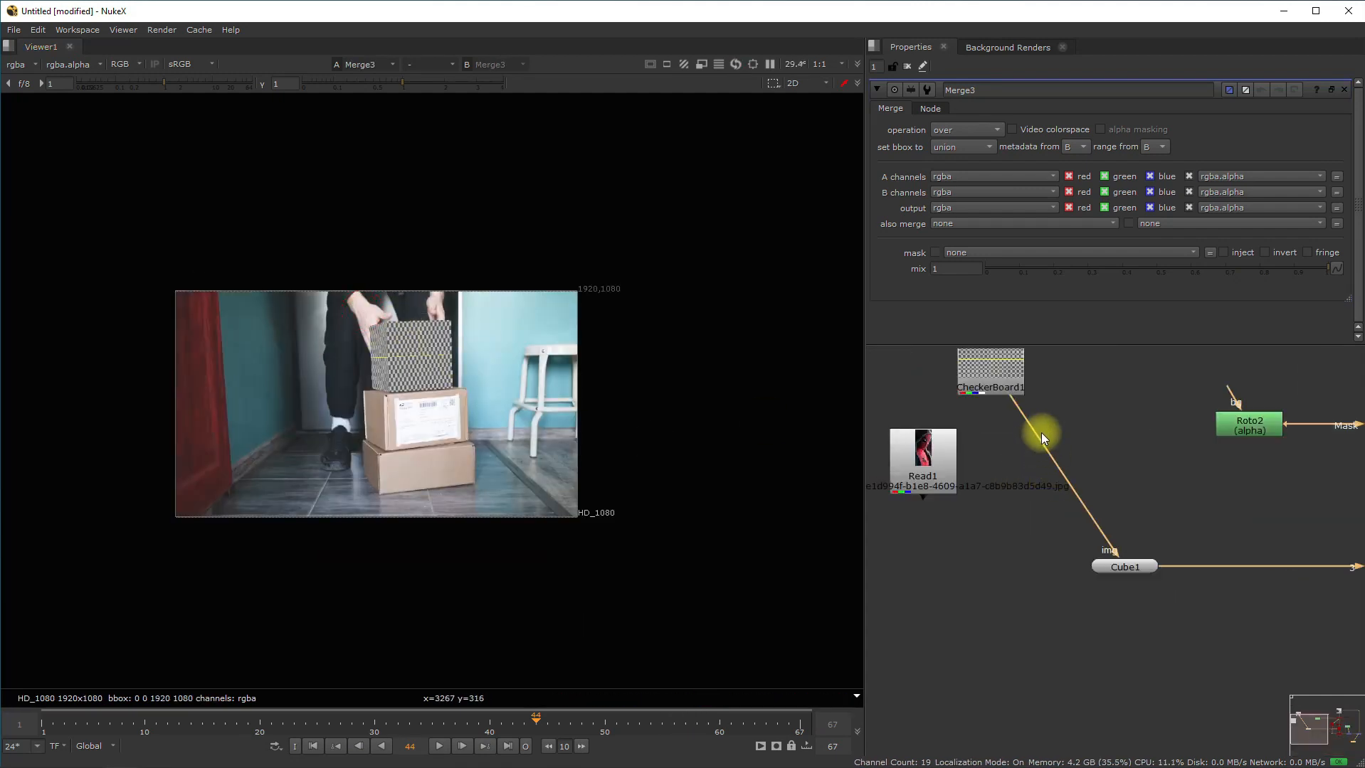
left_click_drag(921, 455, 1115, 506)
scroll(1138, 548, "up", 3)
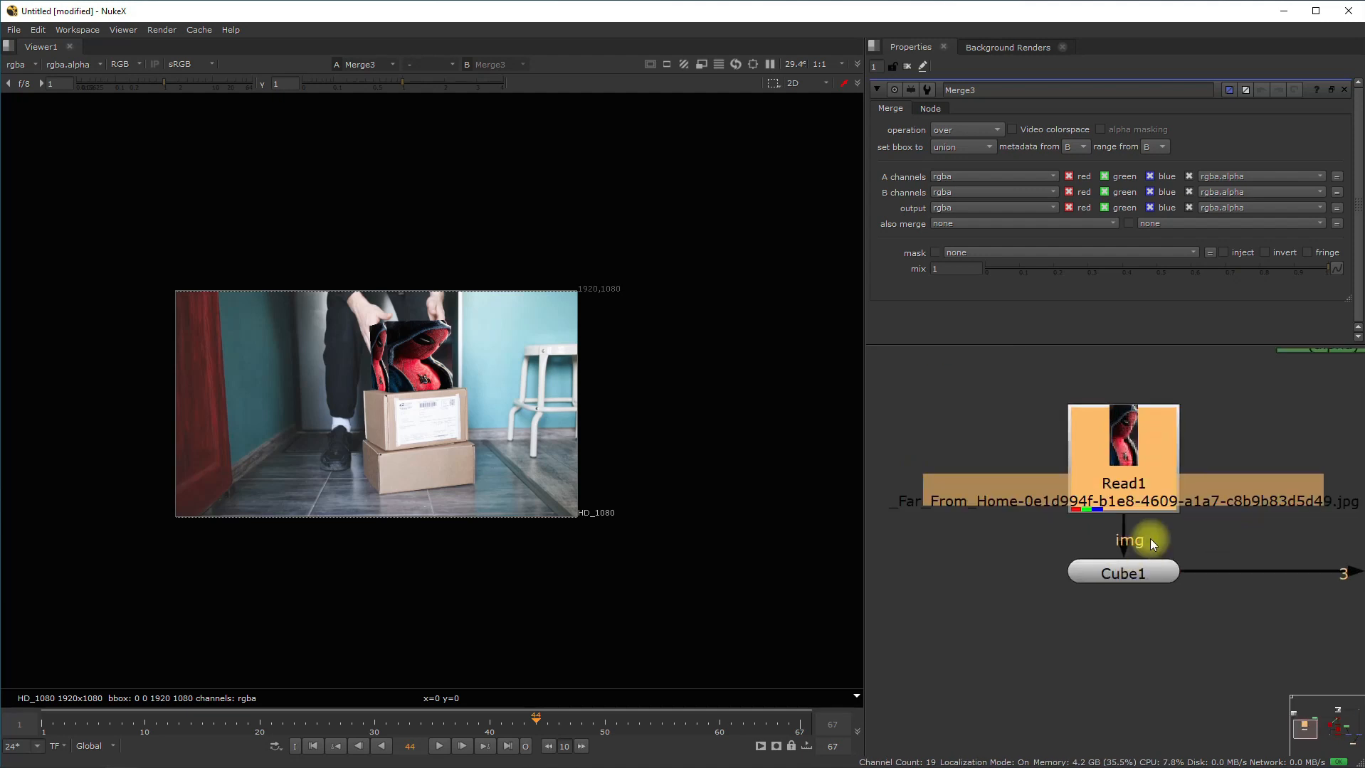
left_click(1132, 575)
left_click_drag(1123, 459, 1141, 411)
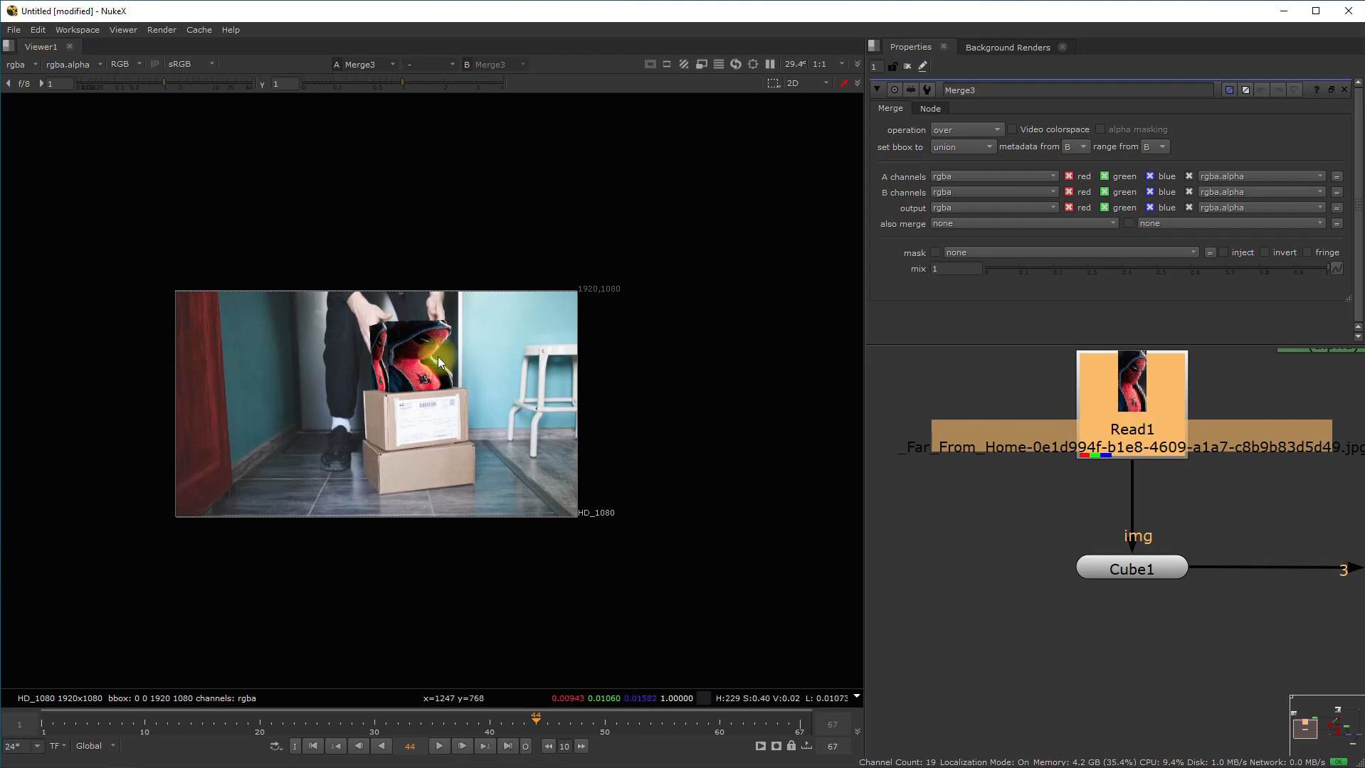
Play the composite with the Spider-Man texture and examine the cube's sharpness against the blurred boxes at frame 14
scroll(436, 363, "up", 5)
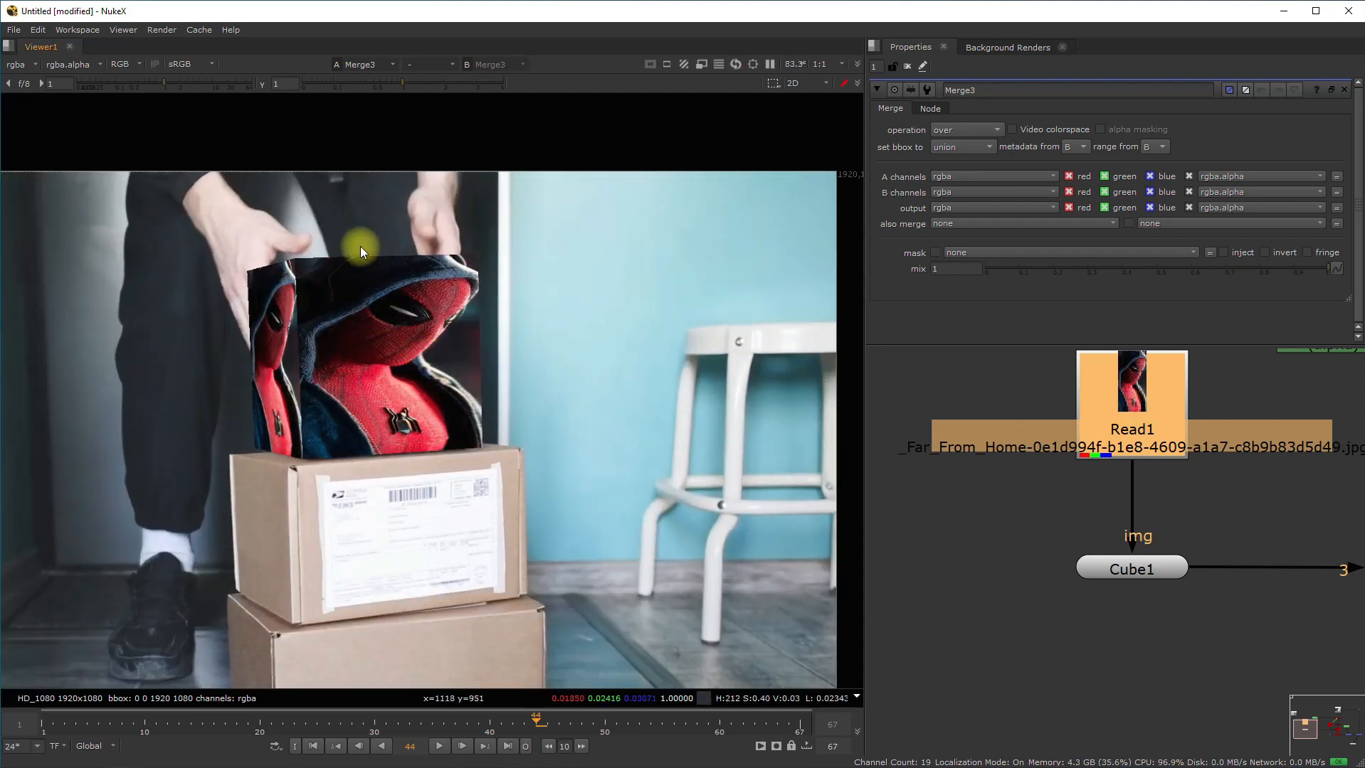
scroll(536, 375, "down", 1)
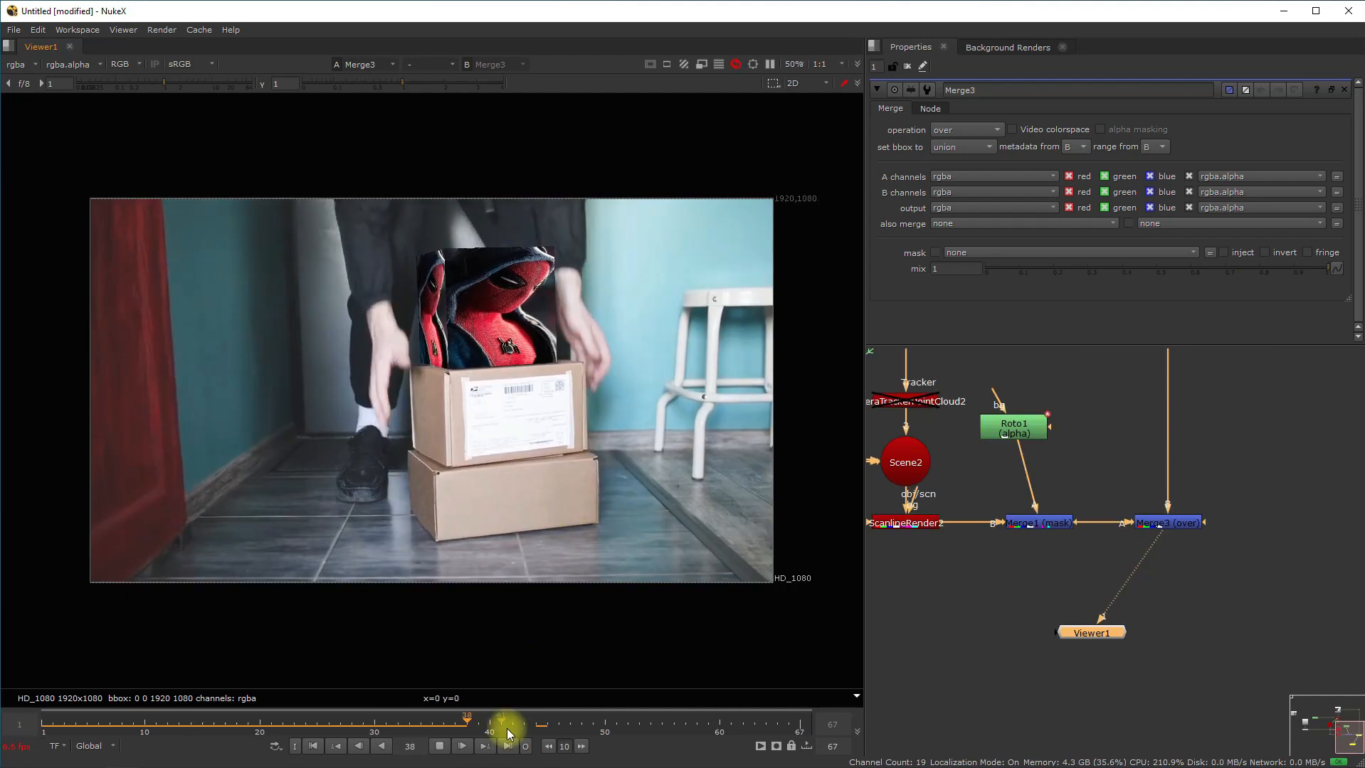
left_click(439, 746)
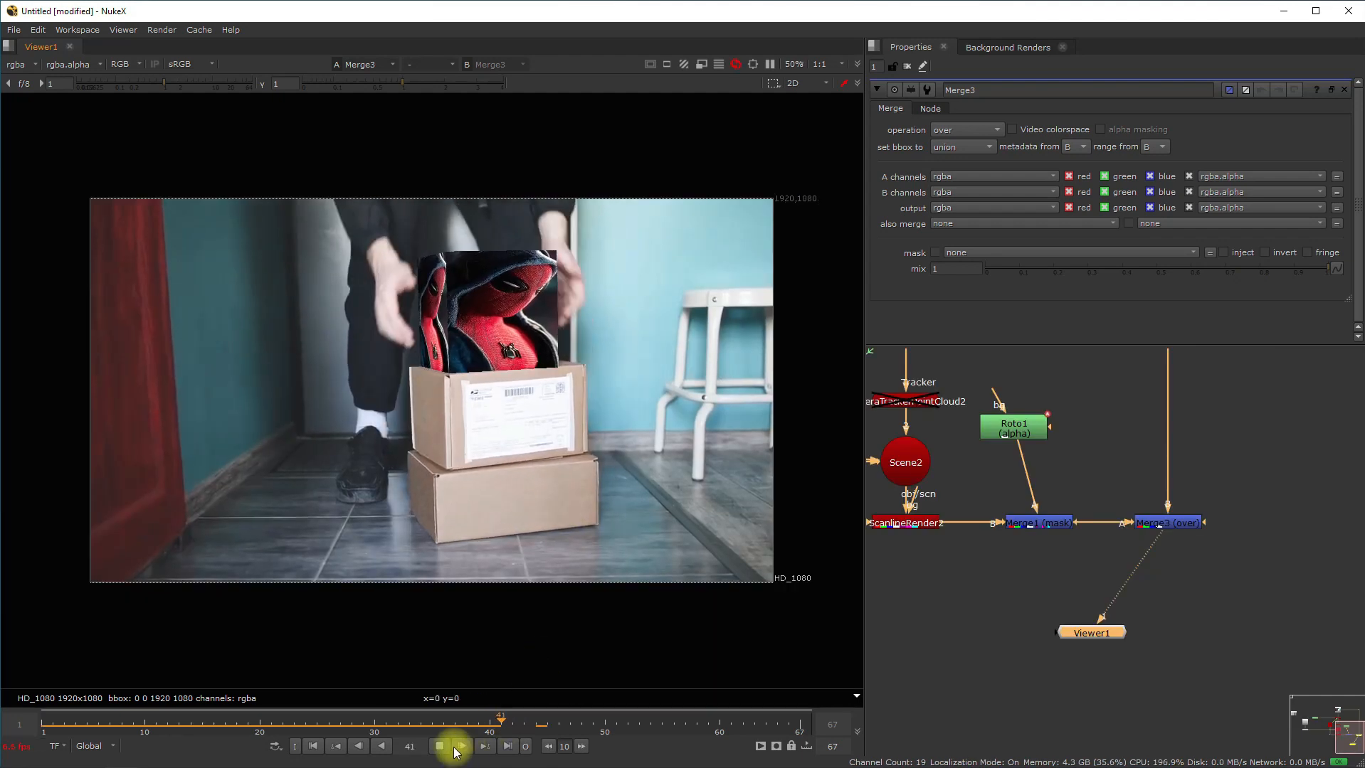
left_click_drag(381, 716, 194, 724)
scroll(584, 324, "up", 4)
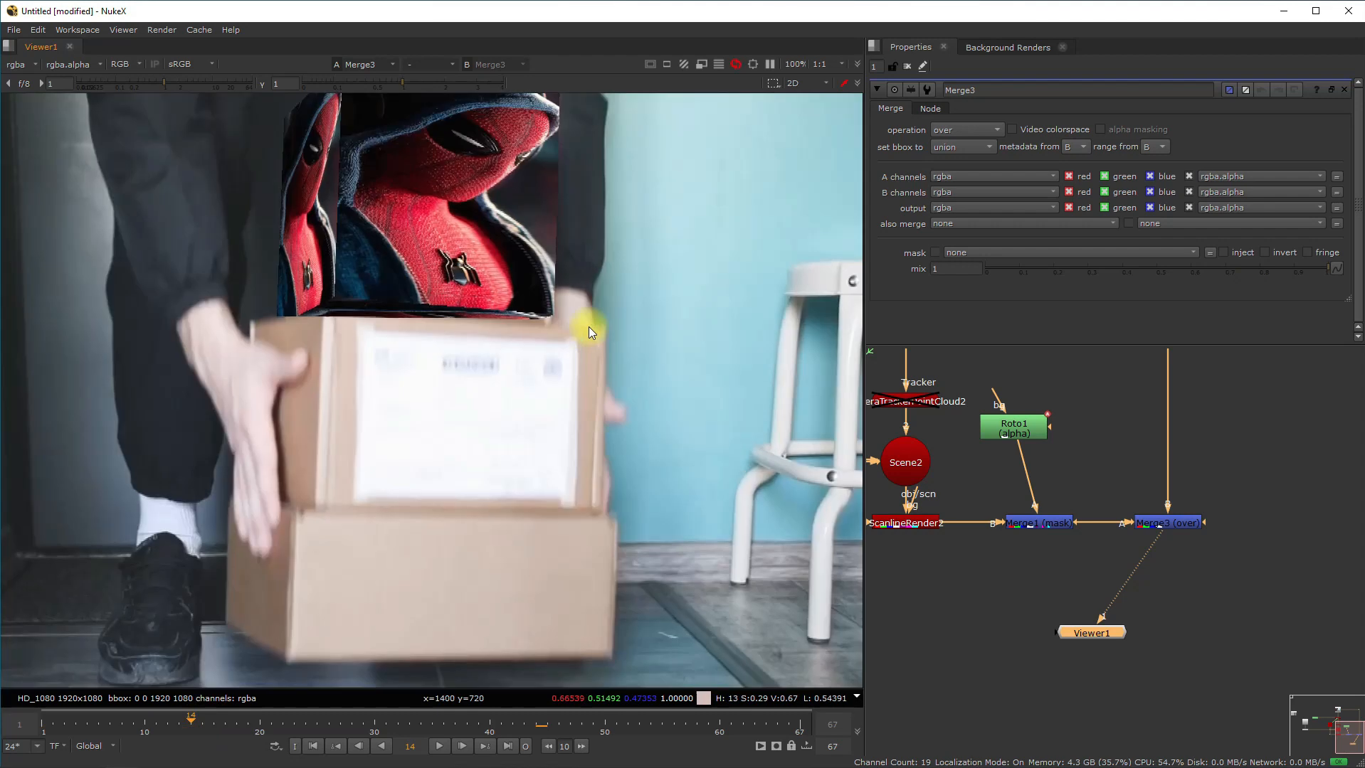
Set the samples in ScanlineRender2's MultiSample settings to 10 to give the cube motion blur
middle_click_drag(973, 513, 1119, 520)
scroll(1119, 521, "up", 1)
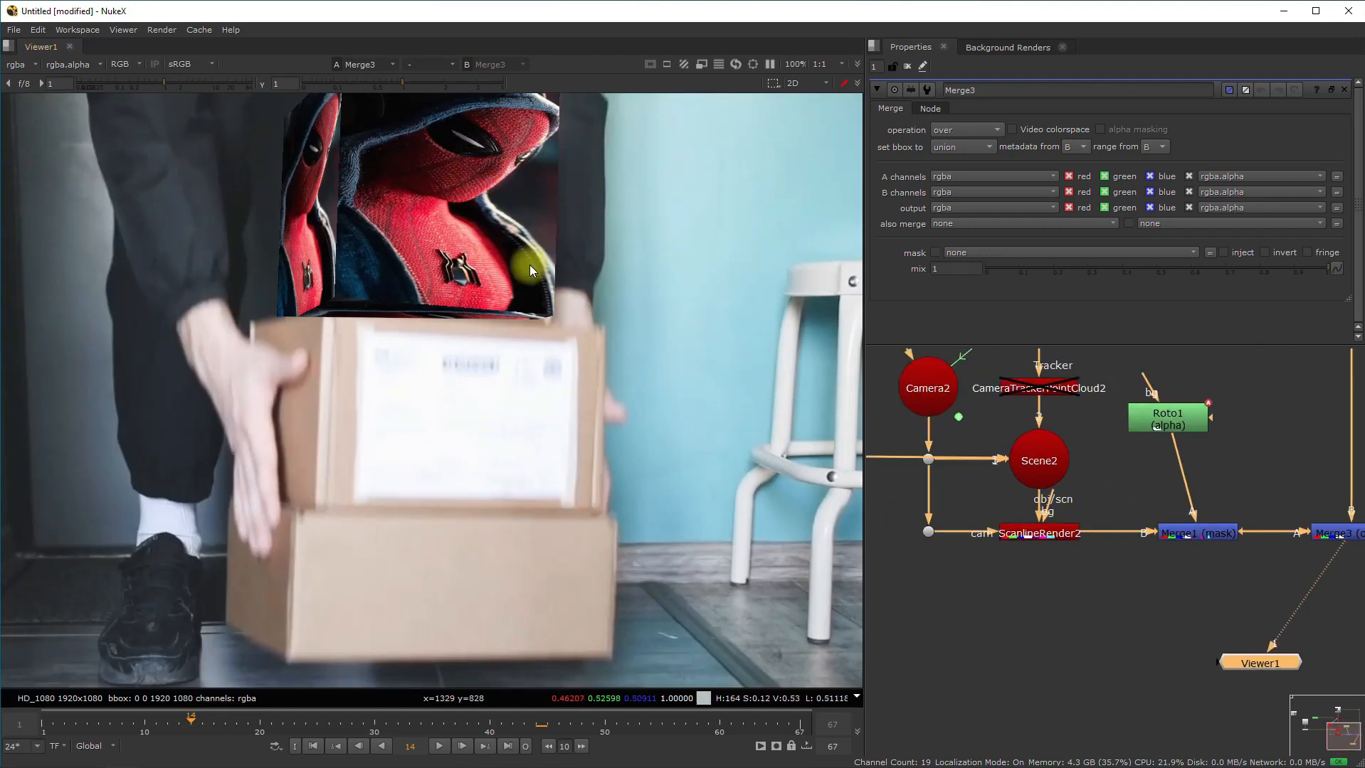
left_click(1041, 533)
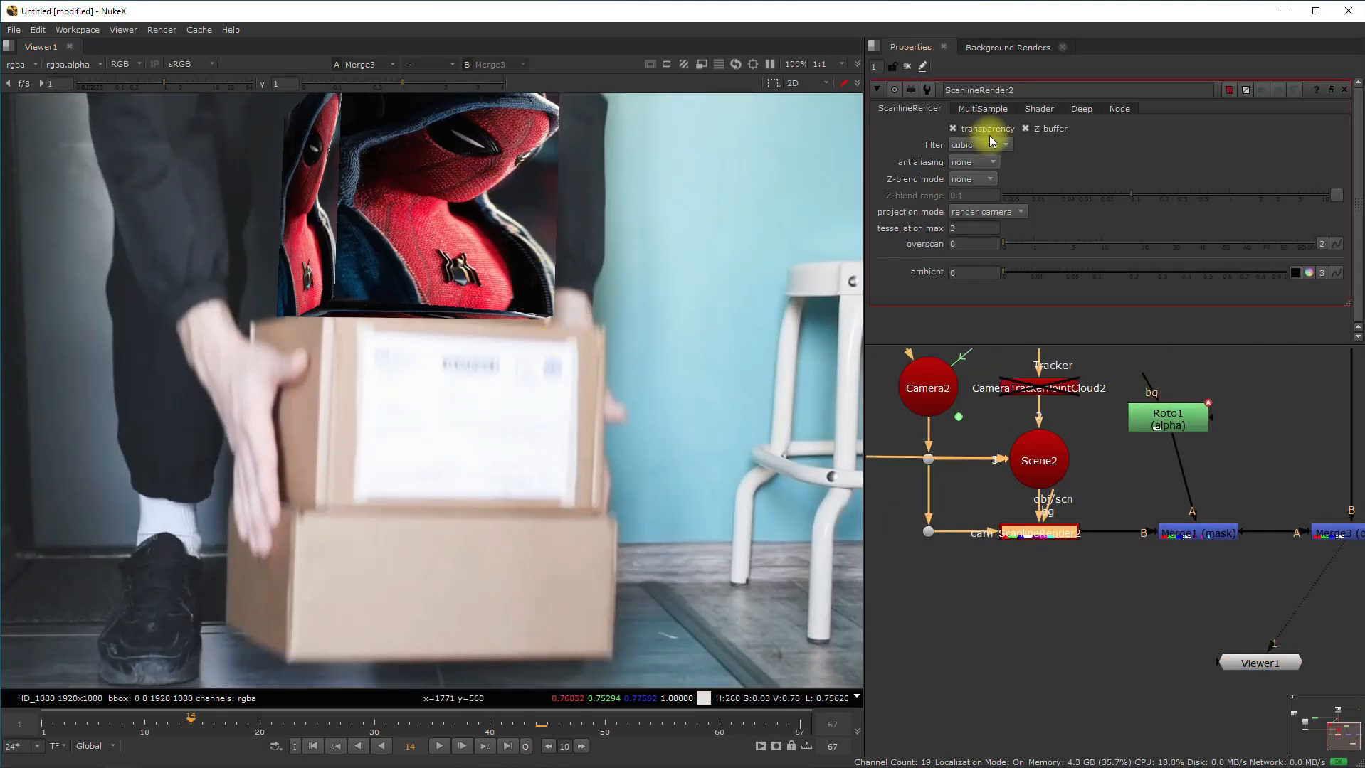
left_click(989, 111)
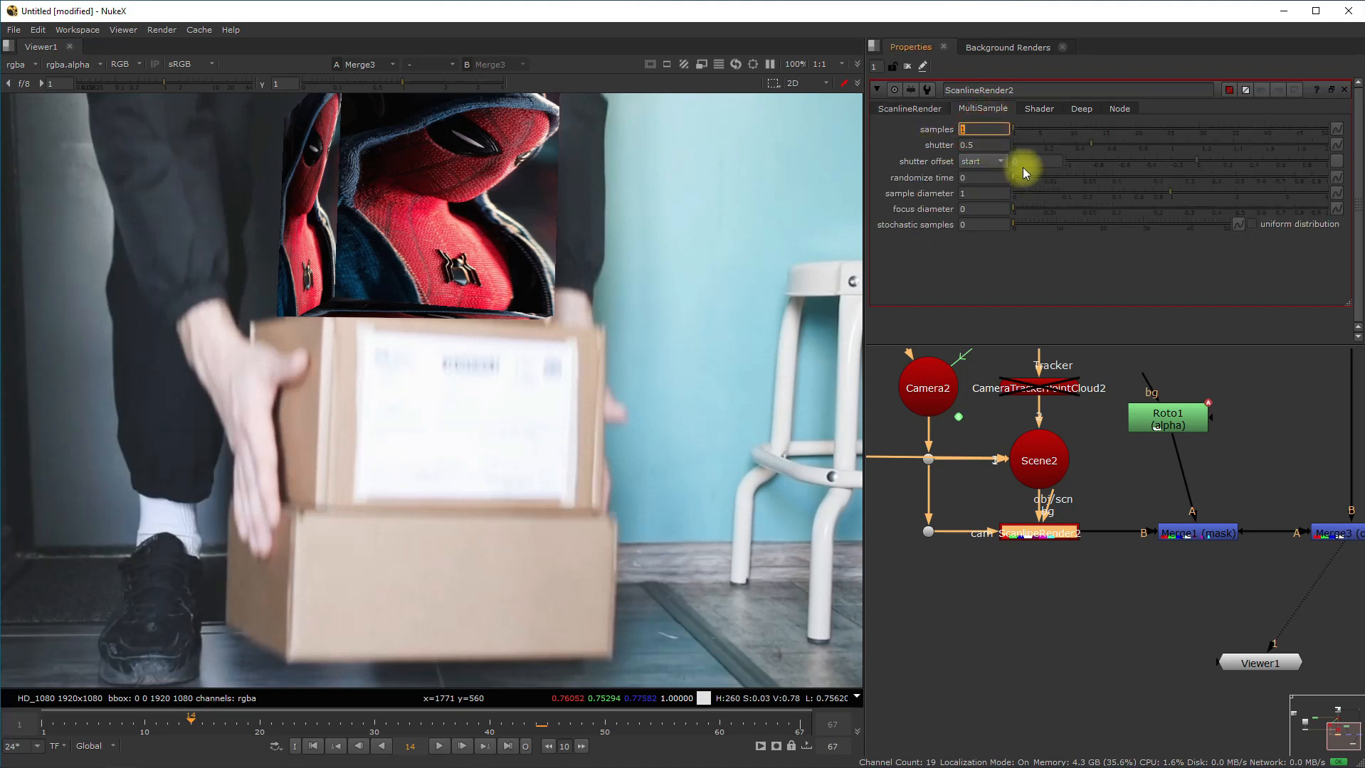
type("5")
key("Return")
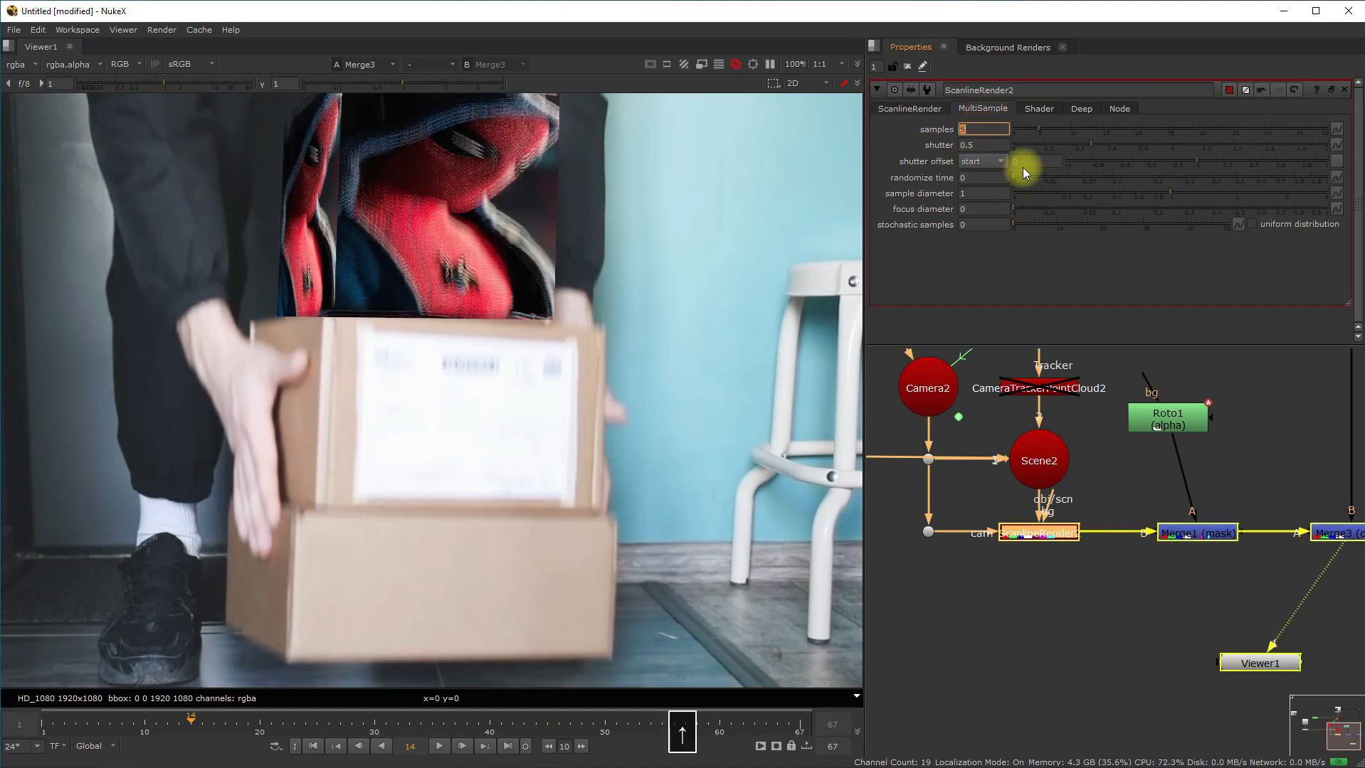
type("8")
key("Return")
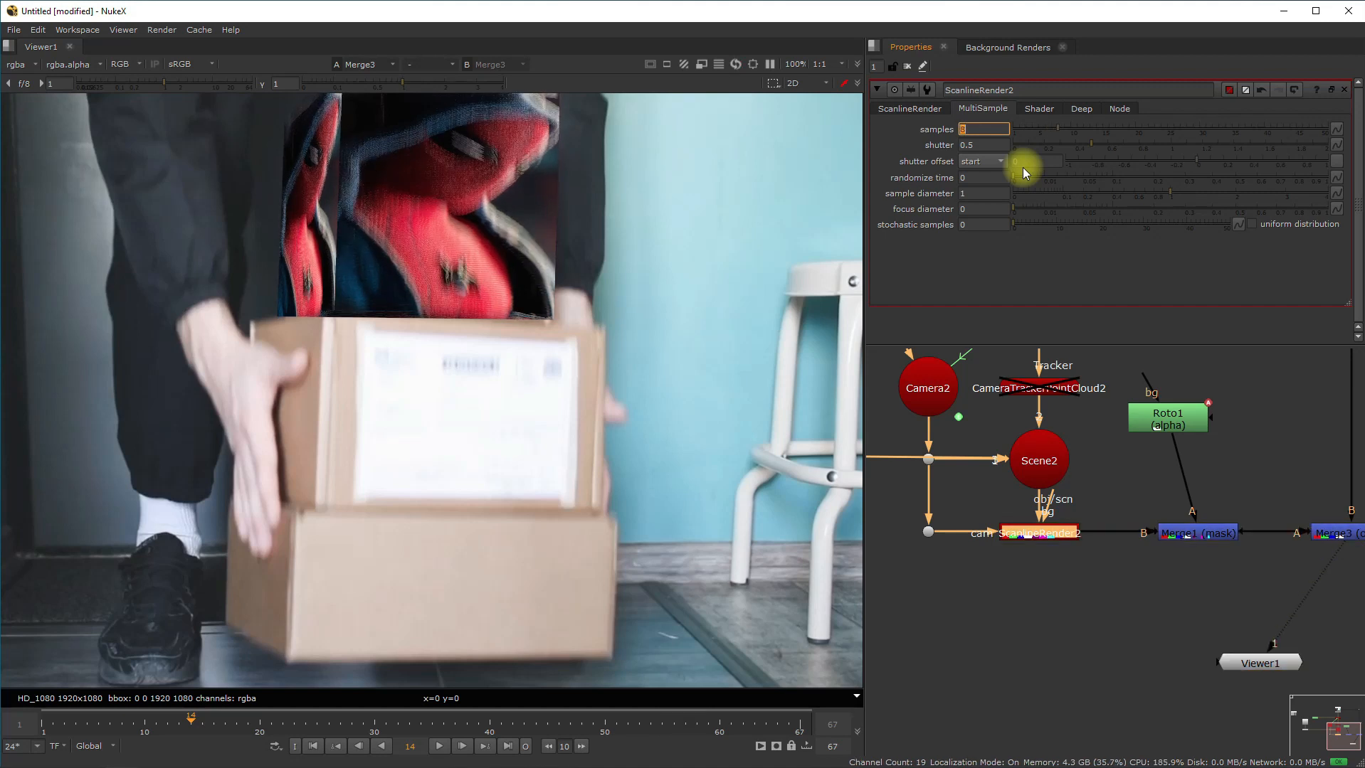
left_click(985, 130)
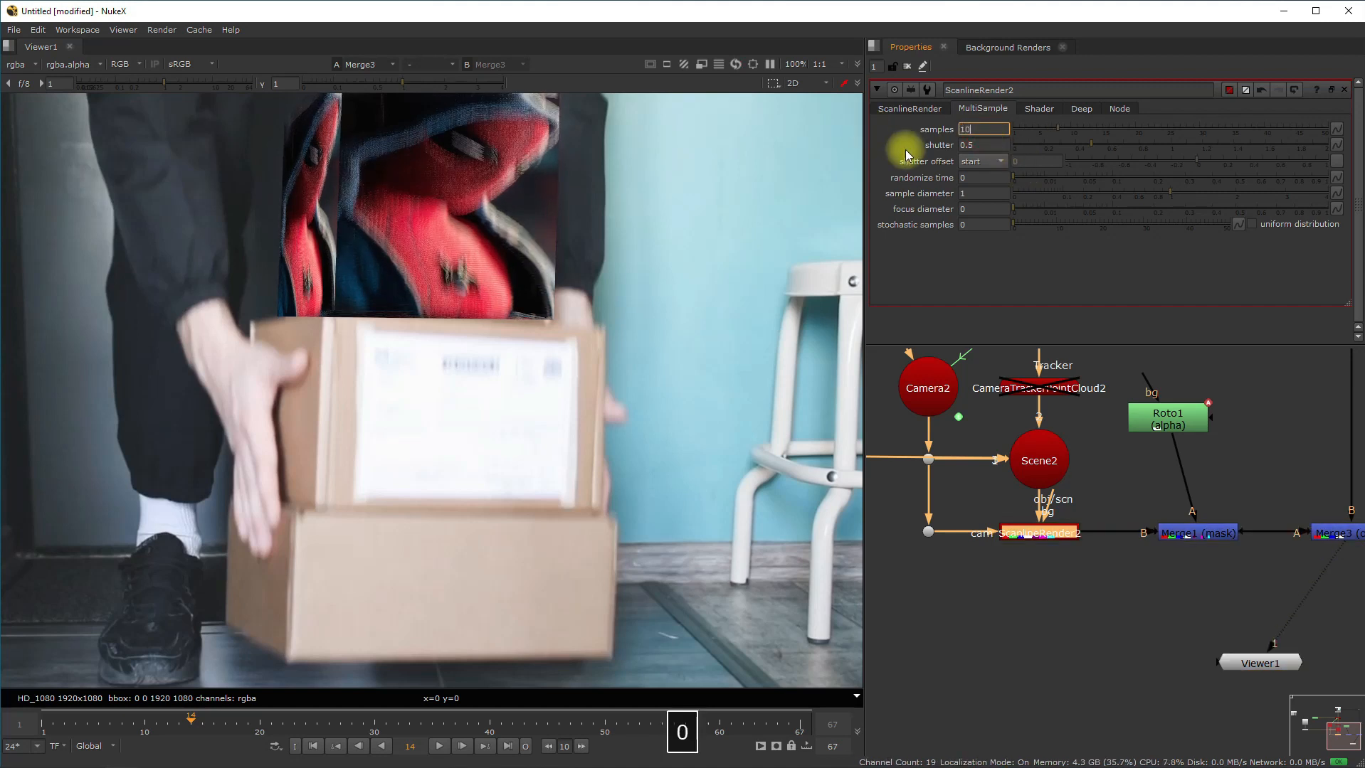
key("Return")
scroll(570, 263, "down", 3)
scroll(520, 277, "up", 2)
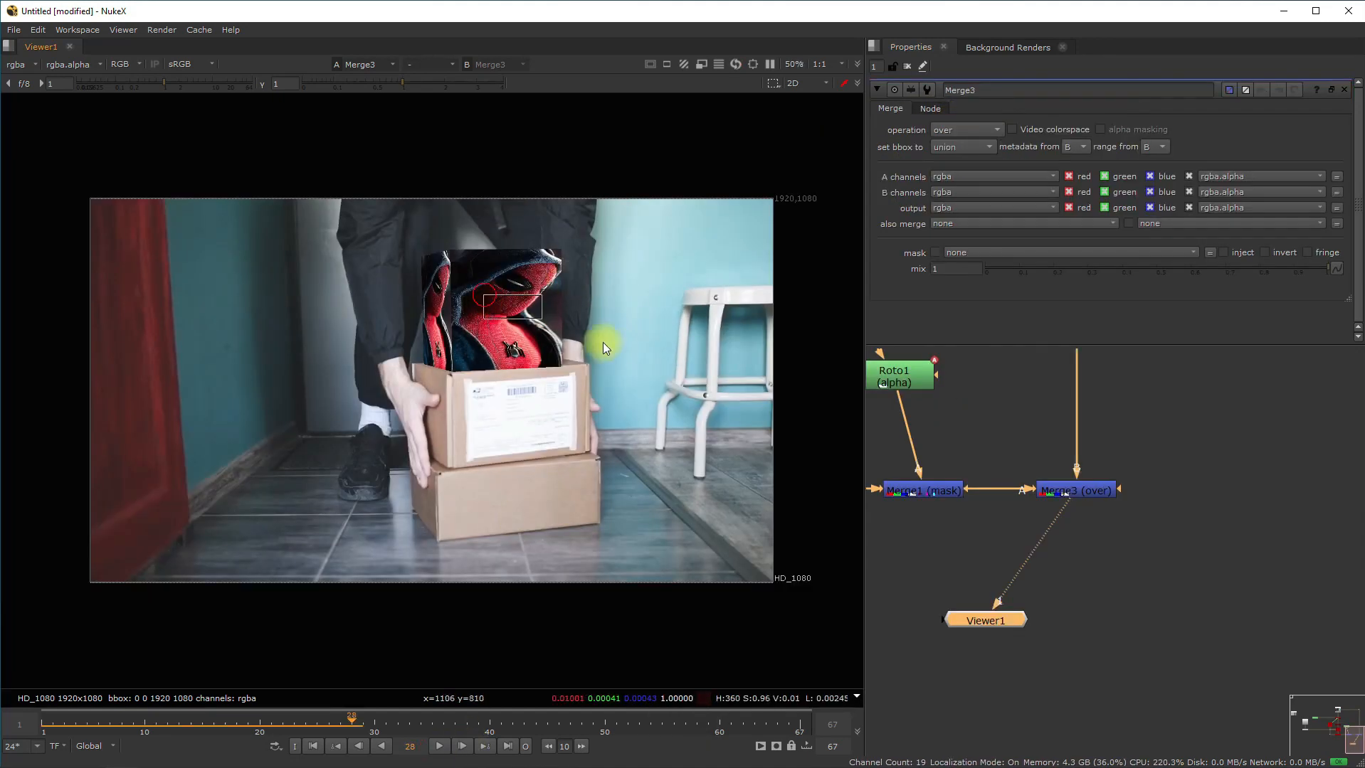
Insert a Grade node between Read1 and Cube1 and view its output
middle_click_drag(1015, 484, 1356, 537)
middle_click_drag(1008, 481, 1302, 517)
scroll(1140, 471, "up", 1)
middle_click_drag(1141, 471, 1162, 474)
key("g")
left_click_drag(1016, 484, 954, 456)
key("1")
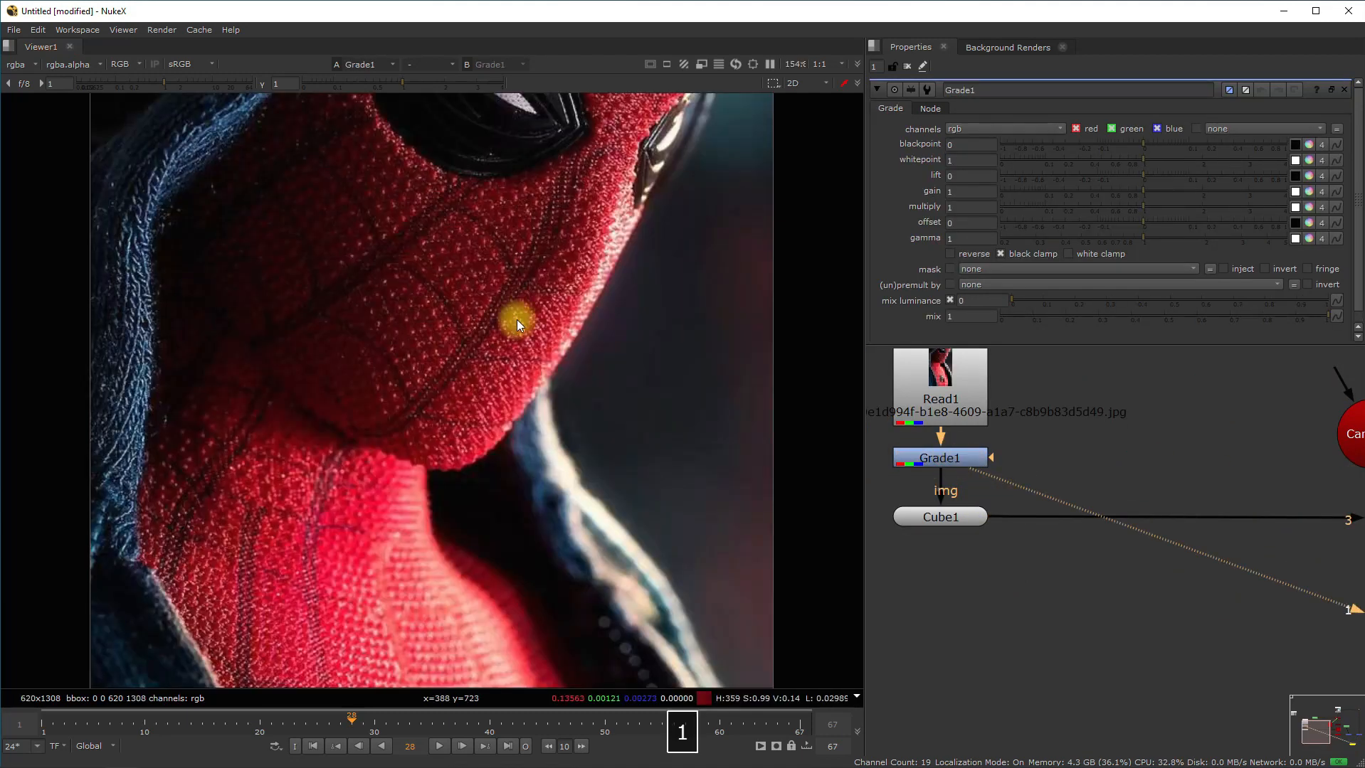
Sample Grade1's blackpoint and whitepoint from the Spider-Man image, and its lift and gain from the Read3 footage
scroll(517, 320, "down", 3)
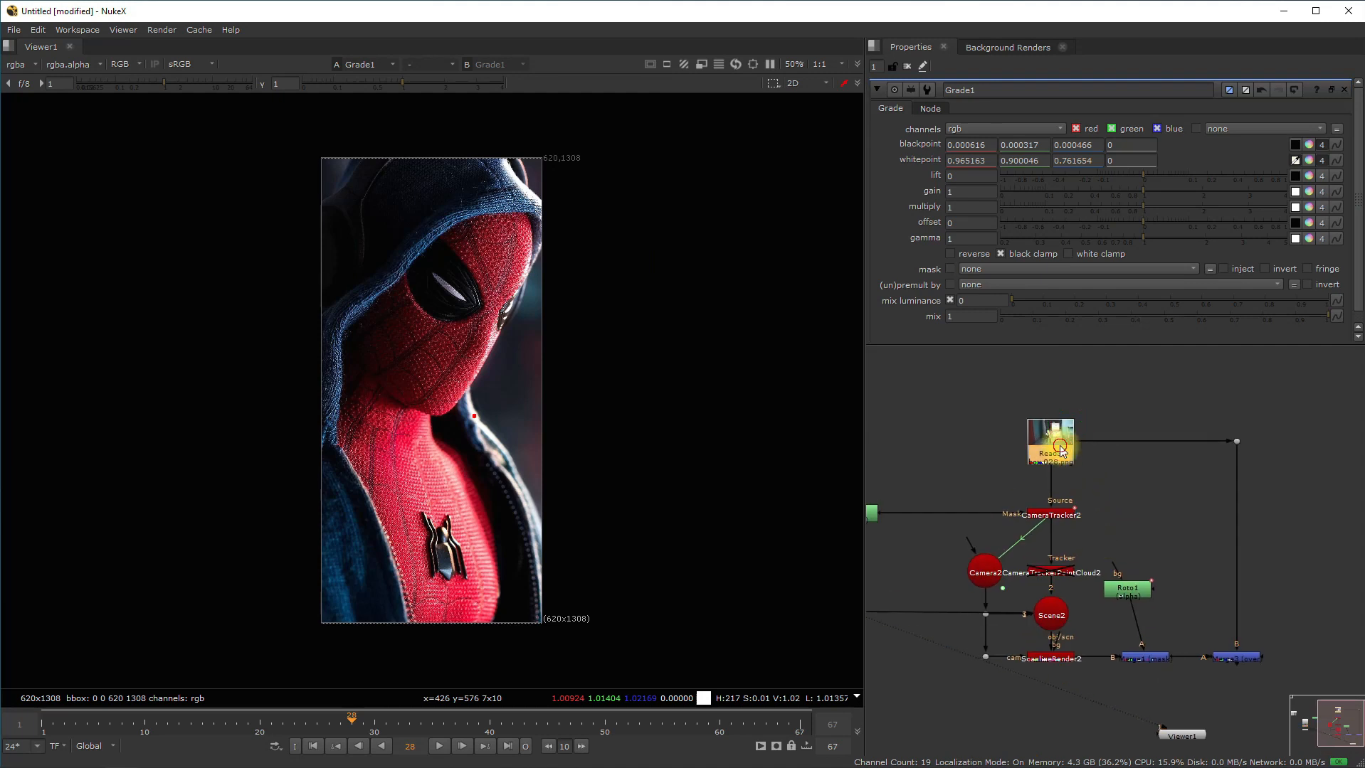
left_click(1028, 441)
key("1")
scroll(453, 413, "up", 5)
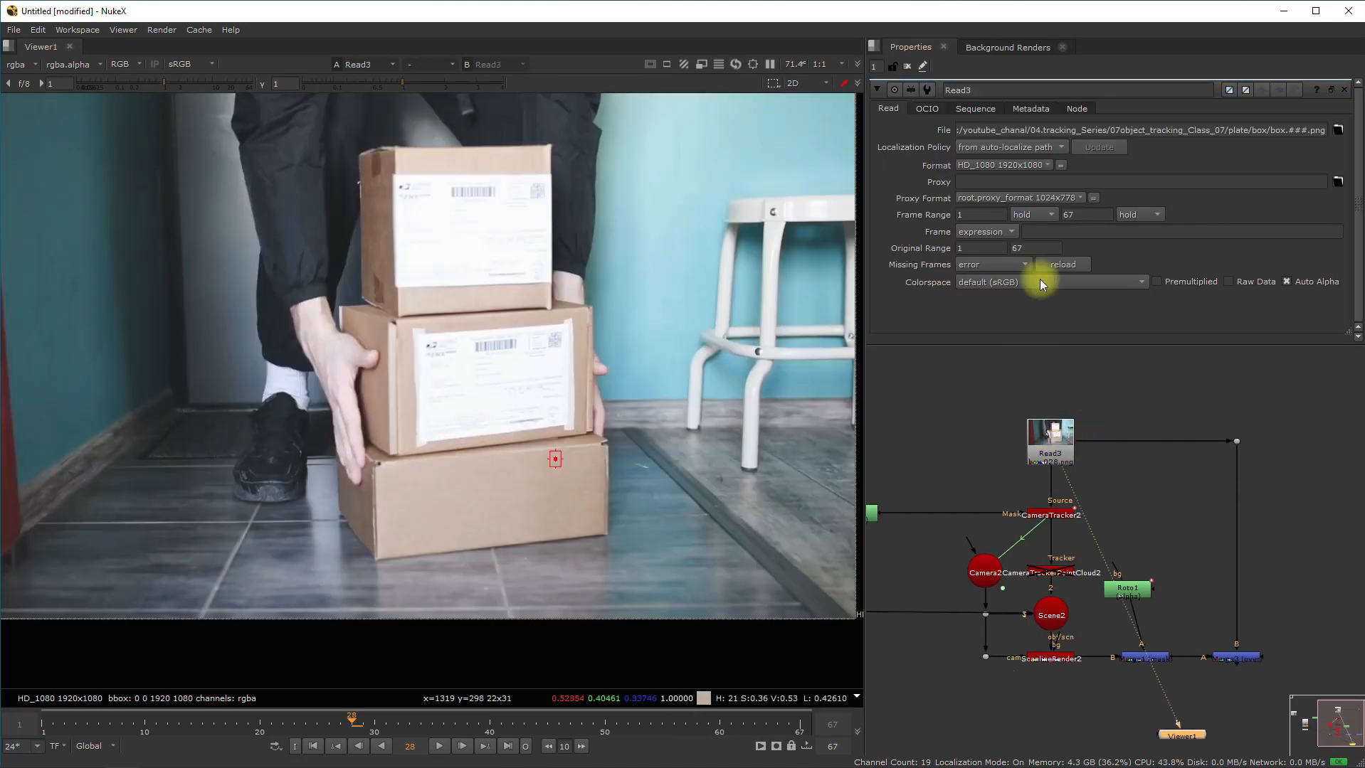
middle_click_drag(1037, 524, 1359, 514)
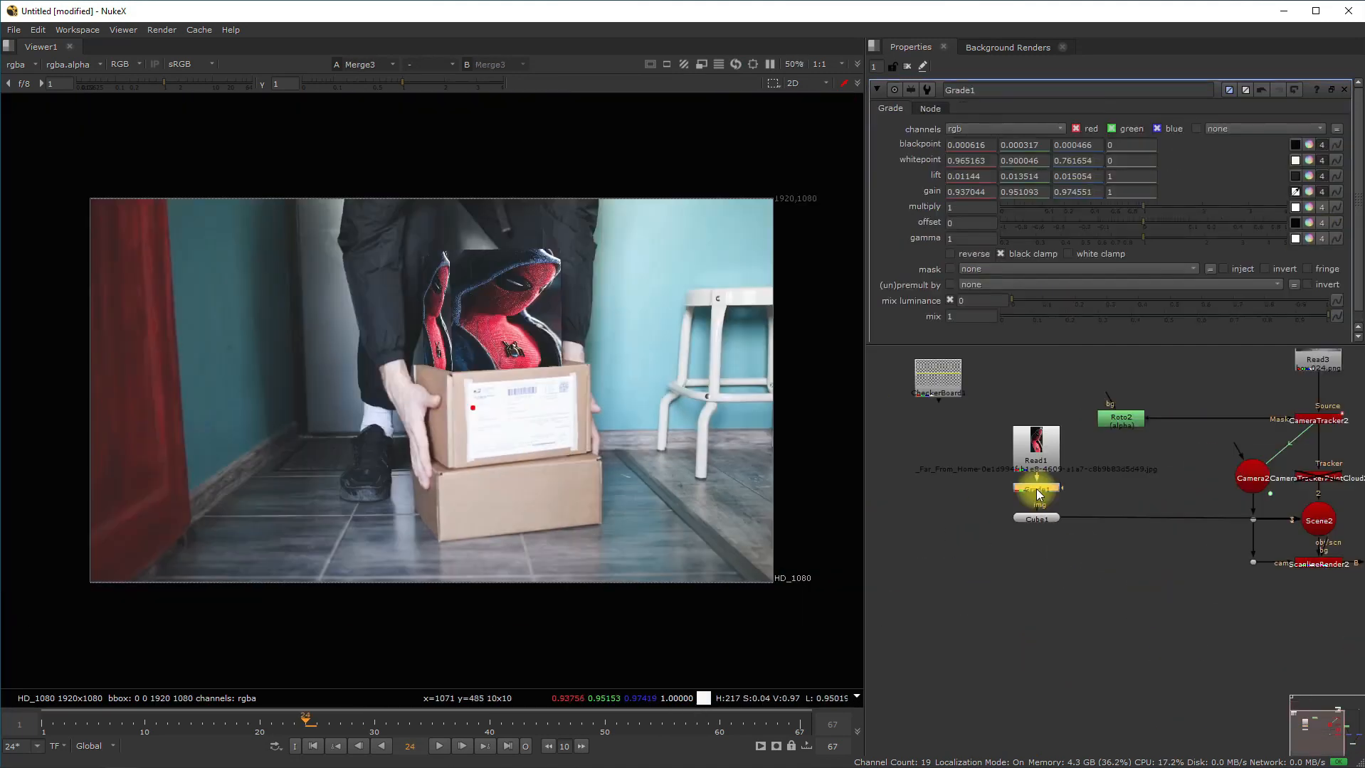
Compare the Merge3 composite with Grade1 disabled and enabled at frame 24, and play it back from the first frame
key("d")
key("d")
key("d")
key("d")
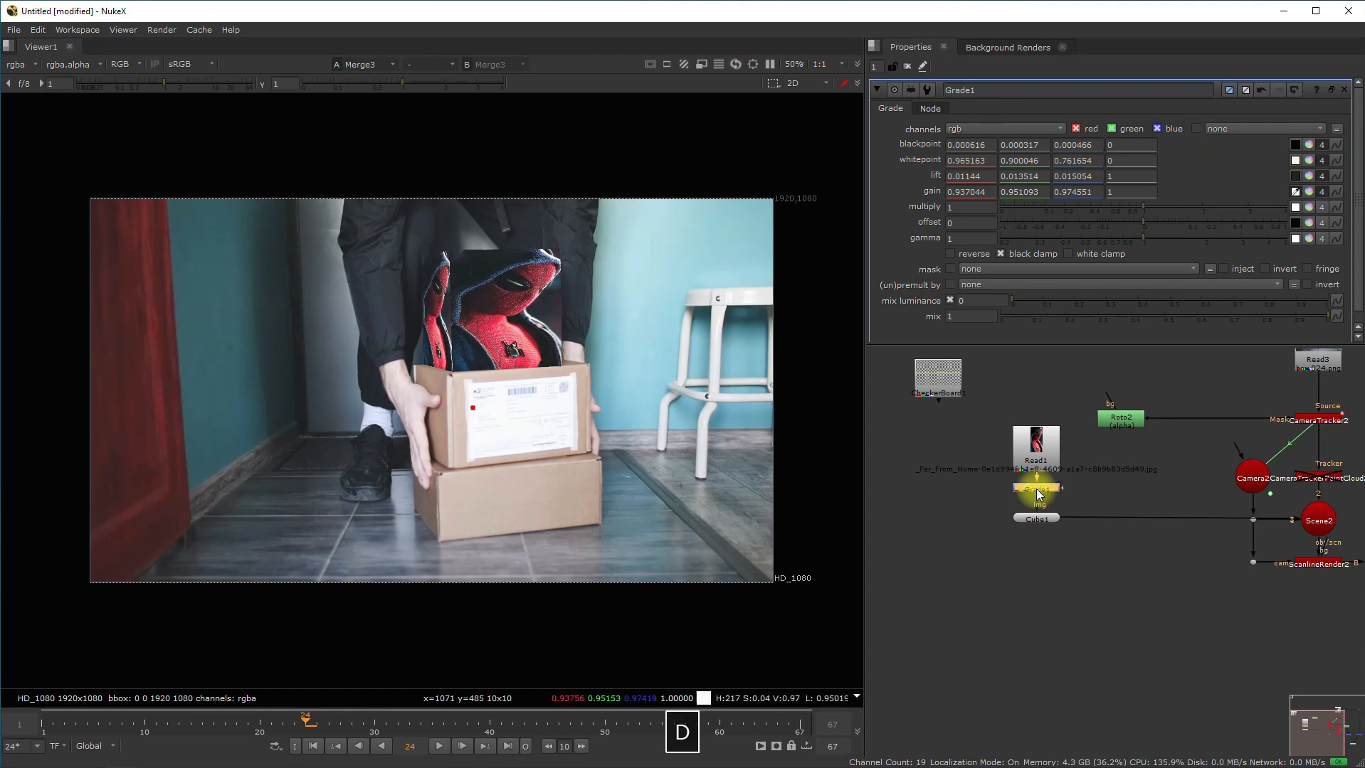
left_click(312, 747)
left_click(439, 746)
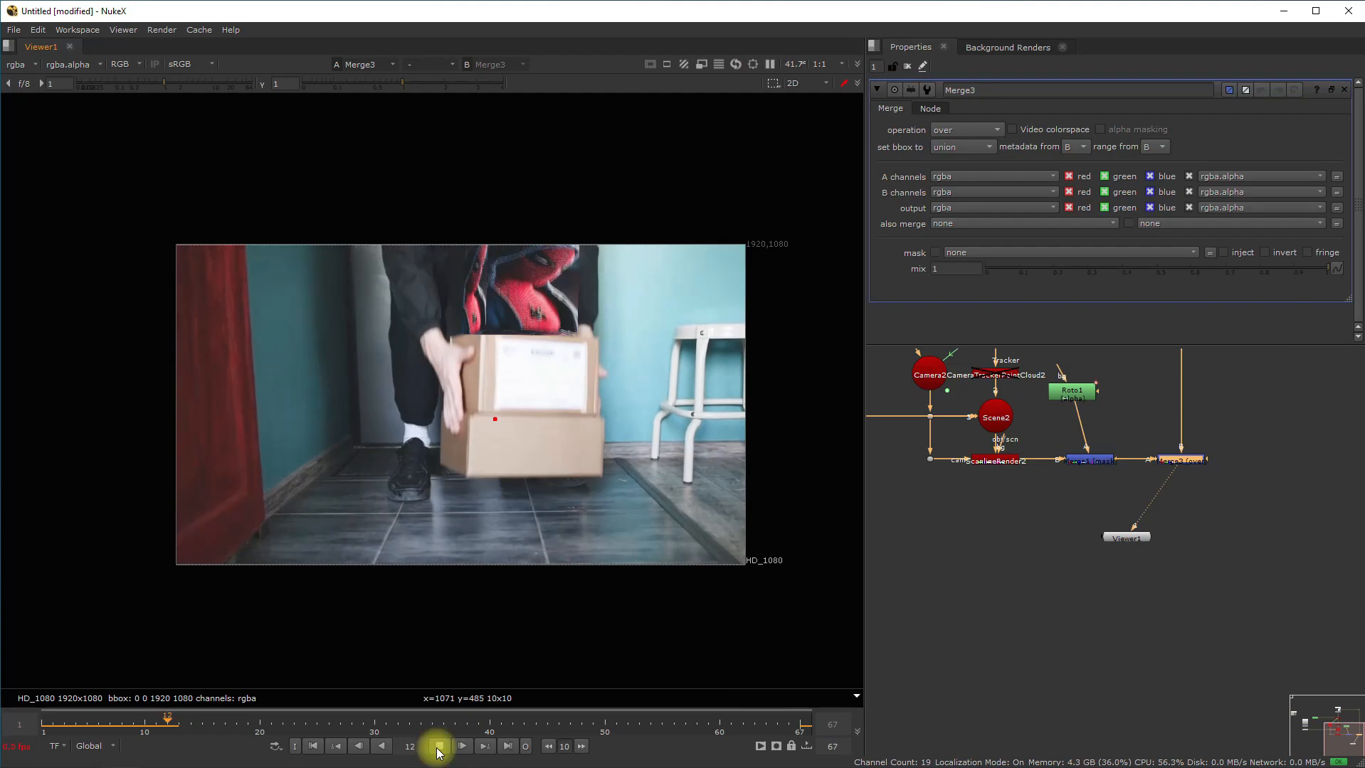
At frame 67, reshape Cube1 to fit the top box, bringing its top to about 0.499, right side to 0.487 and front to 0.506
left_click(439, 747)
left_click_drag(550, 725, 800, 751)
scroll(340, 241, "up", 3)
middle_click_drag(582, 378, 217, 213)
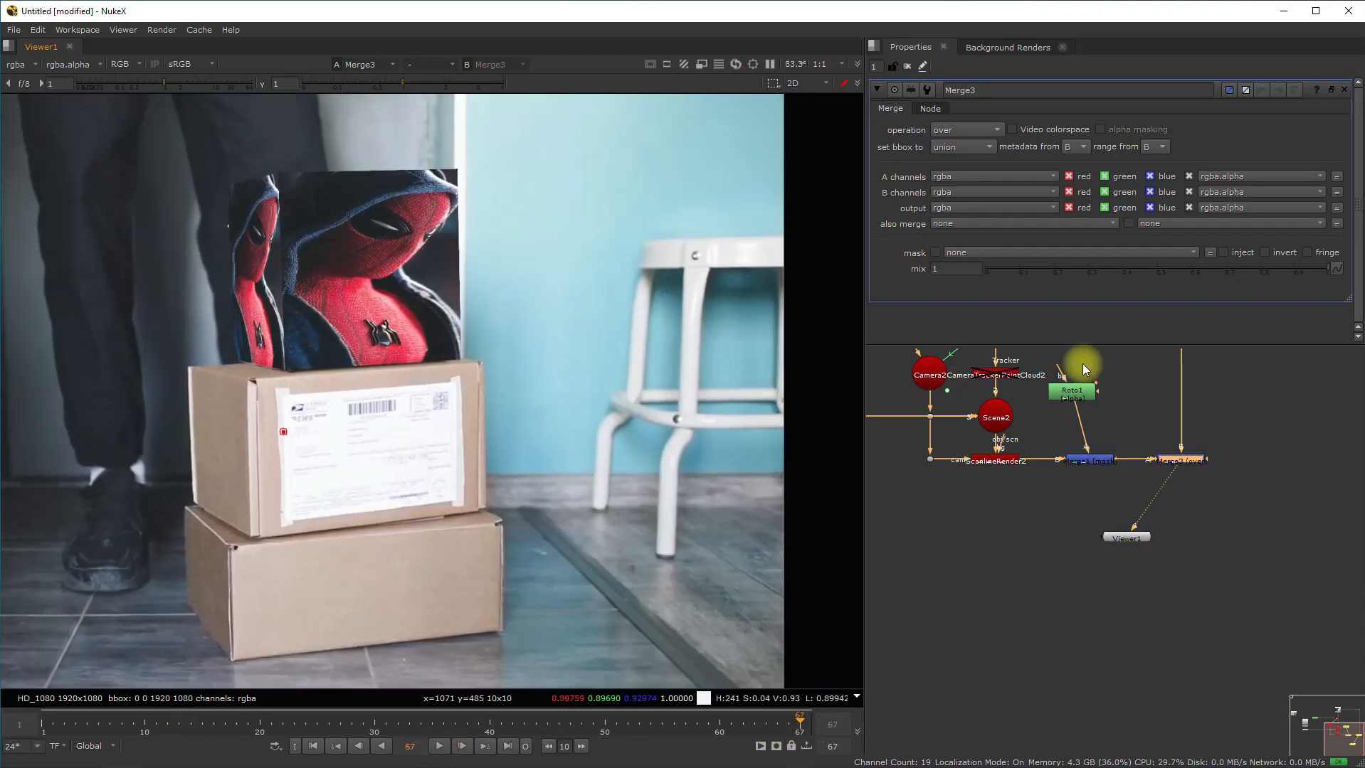
middle_click_drag(1083, 364, 1101, 501)
scroll(1043, 478, "down", 1)
left_click(1024, 555)
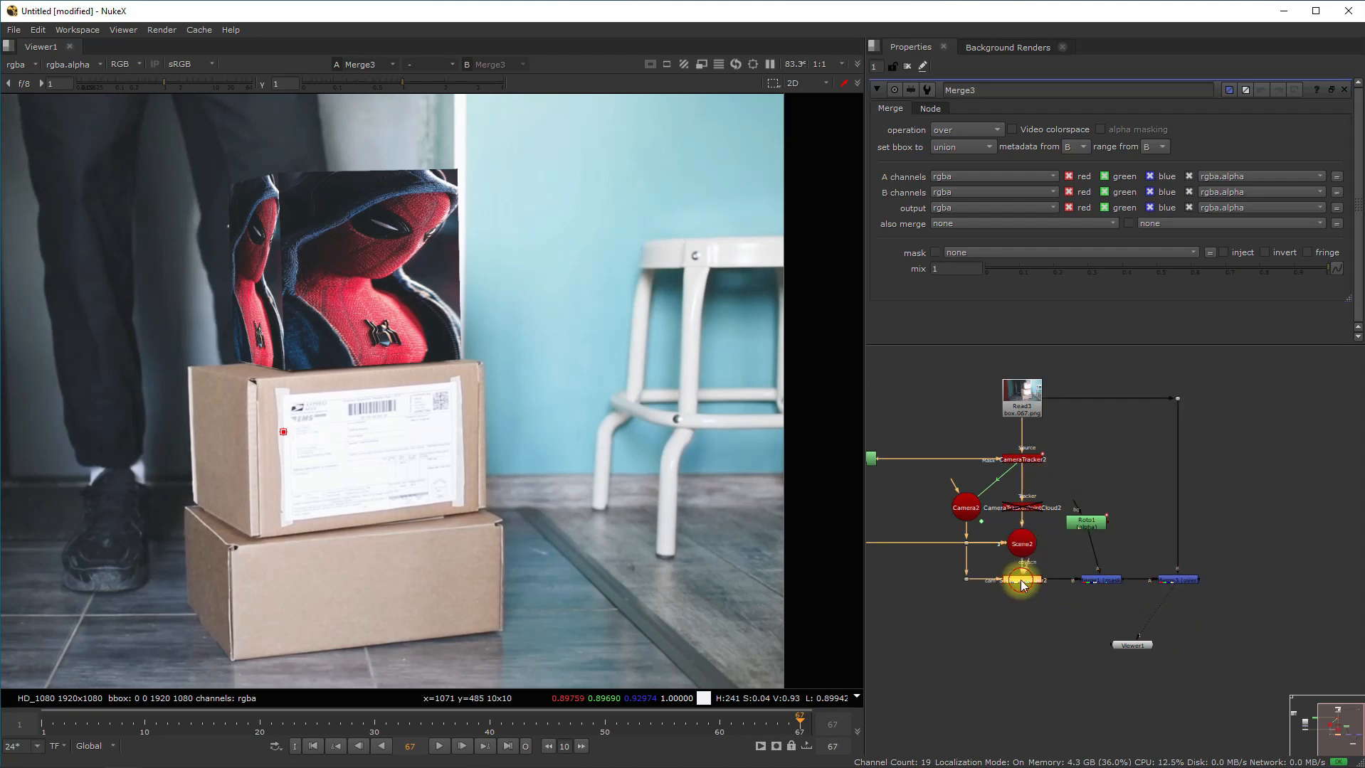
key("1")
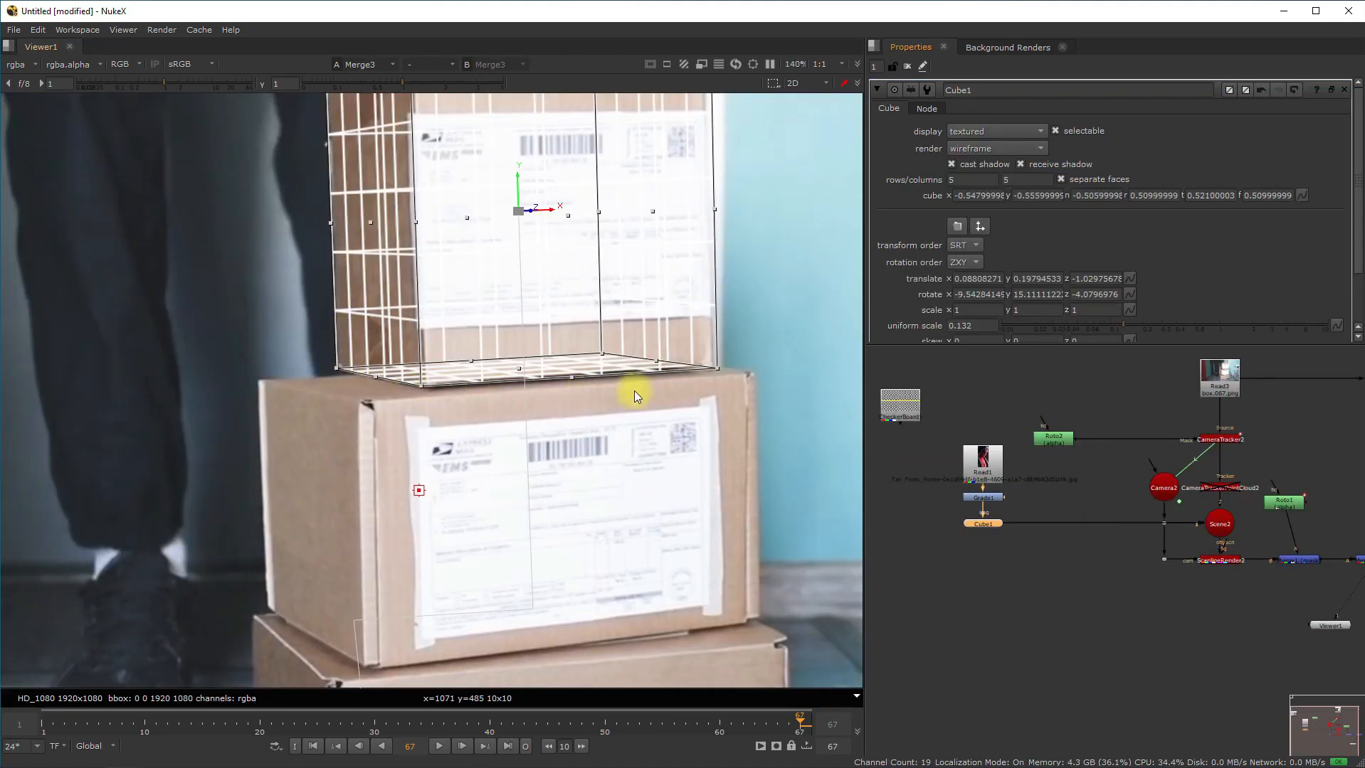
middle_click_drag(702, 226, 719, 315)
scroll(597, 235, "up", 3)
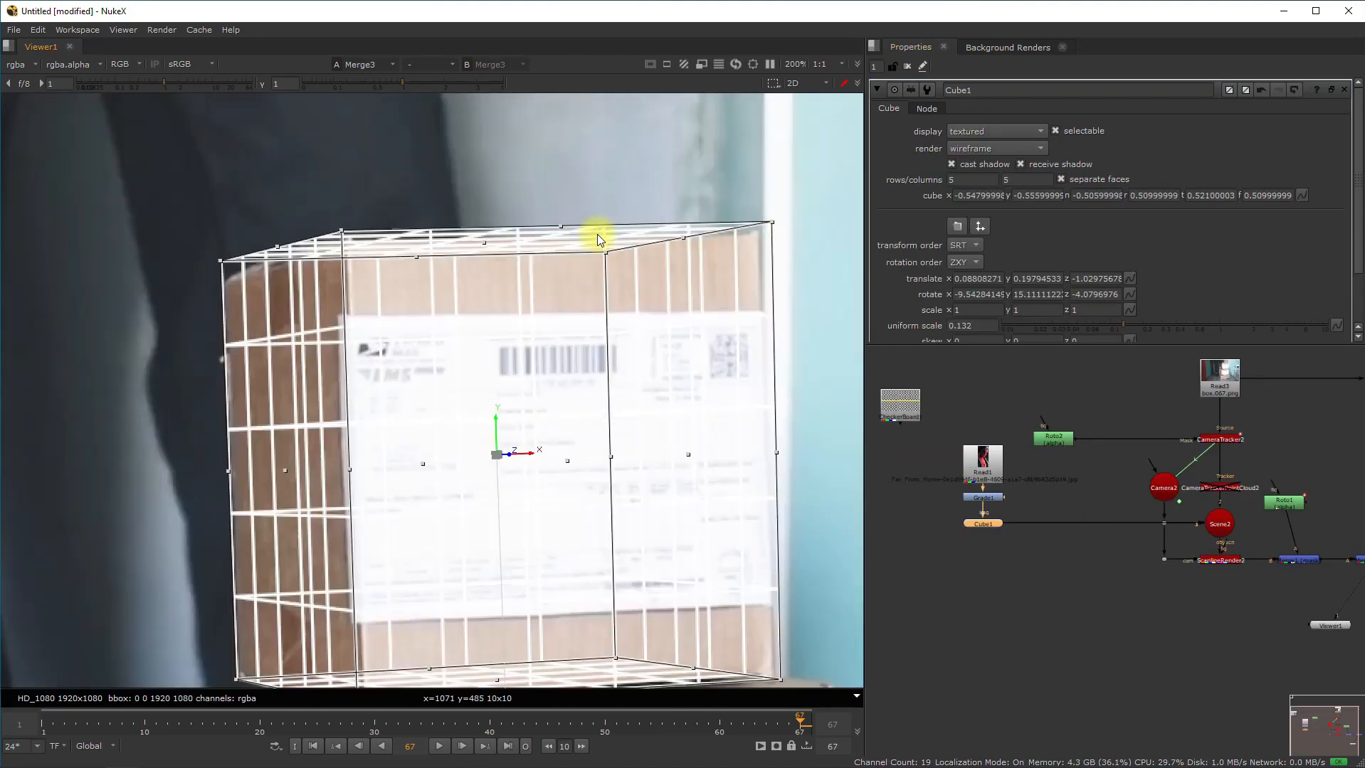
left_click_drag(562, 224, 562, 231)
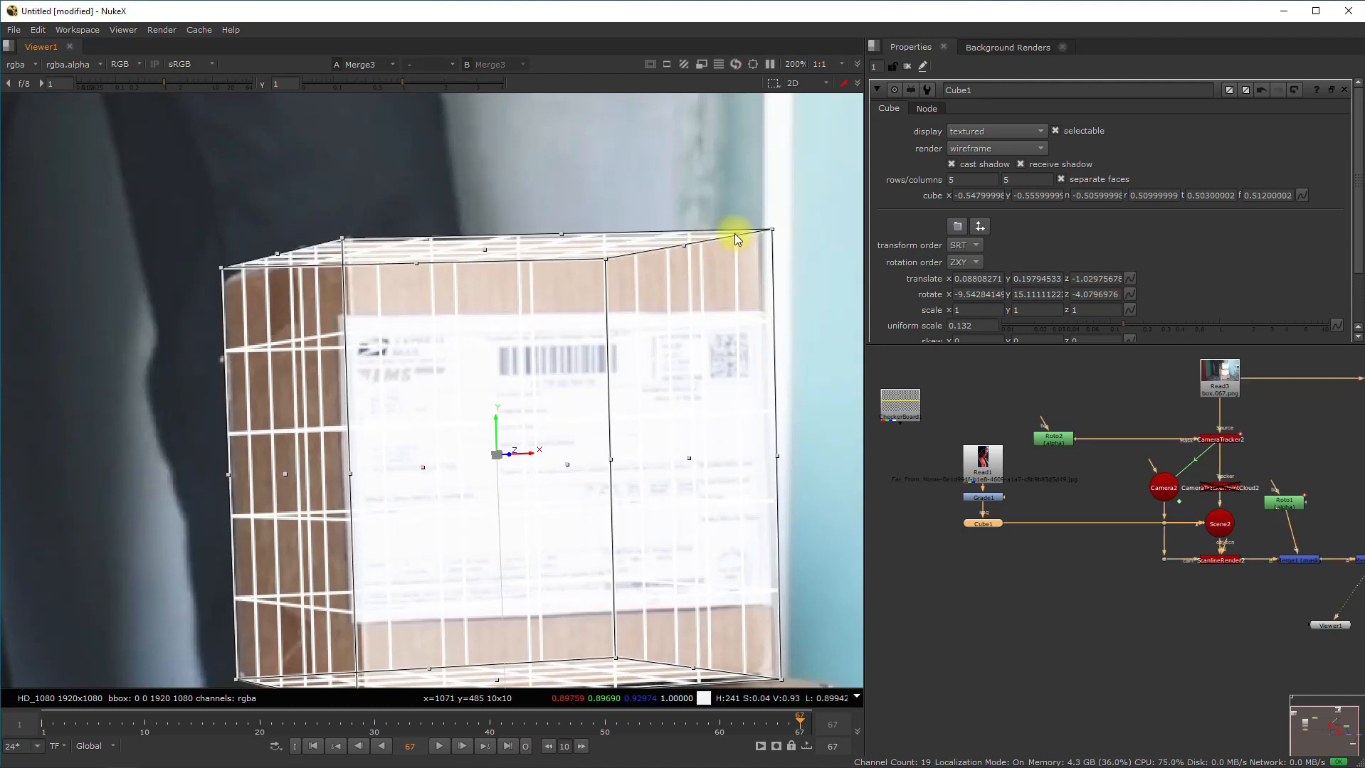
left_click_drag(772, 232, 760, 231)
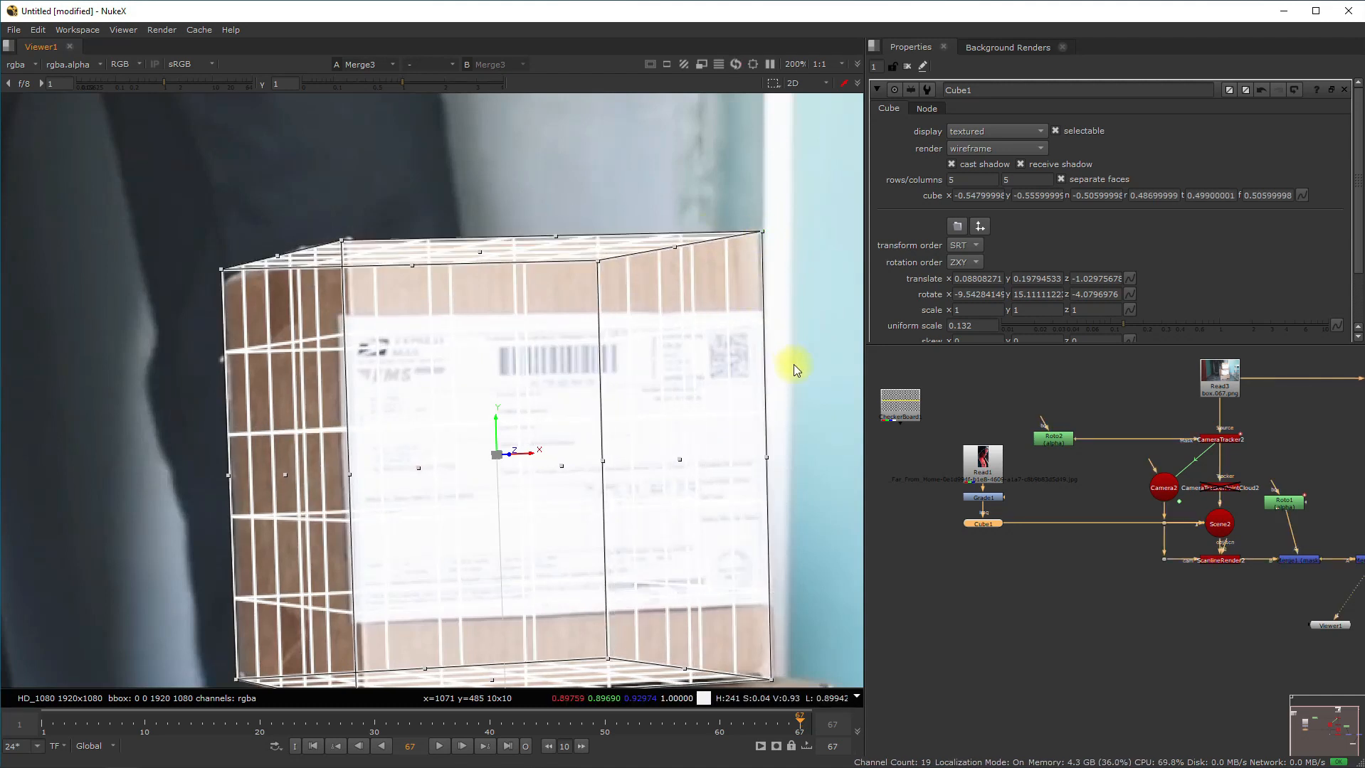
middle_click_drag(779, 510, 716, 394)
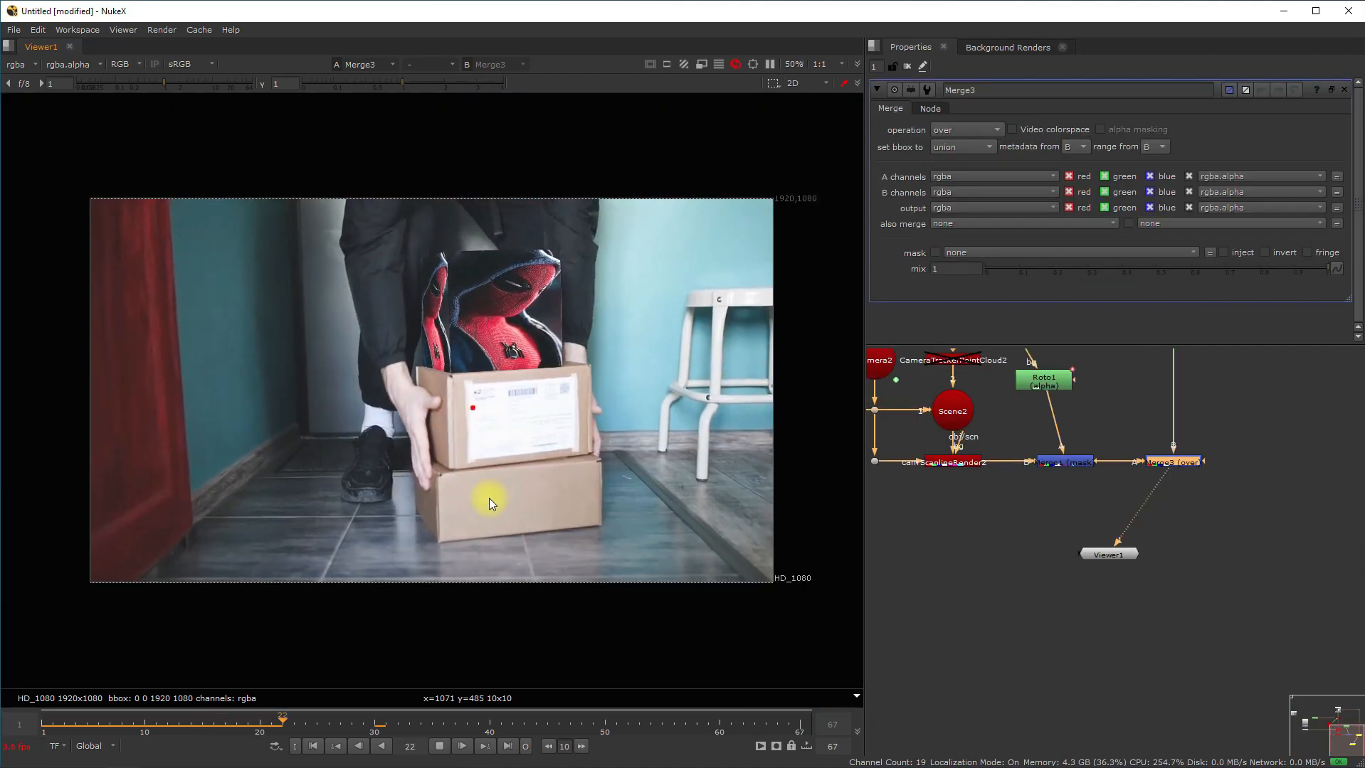
Stop the playback at frame 32 and examine Roto2's mask around the top box over the Read3 footage
left_click(440, 745)
scroll(1089, 498, "down", 3)
middle_click_drag(1013, 363, 1067, 444)
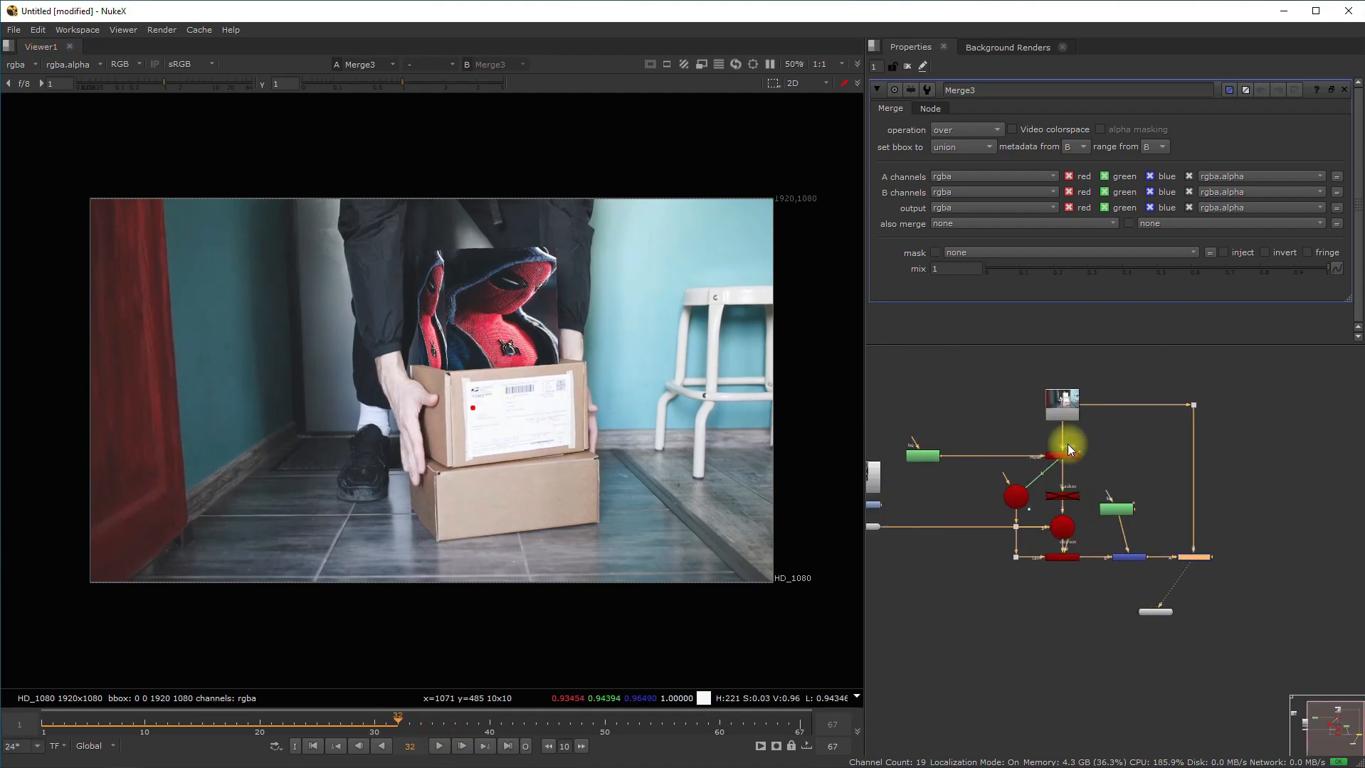
scroll(1046, 451, "up", 2)
left_click_drag(957, 426, 1102, 624)
double_click(883, 466)
scroll(883, 469, "up", 2)
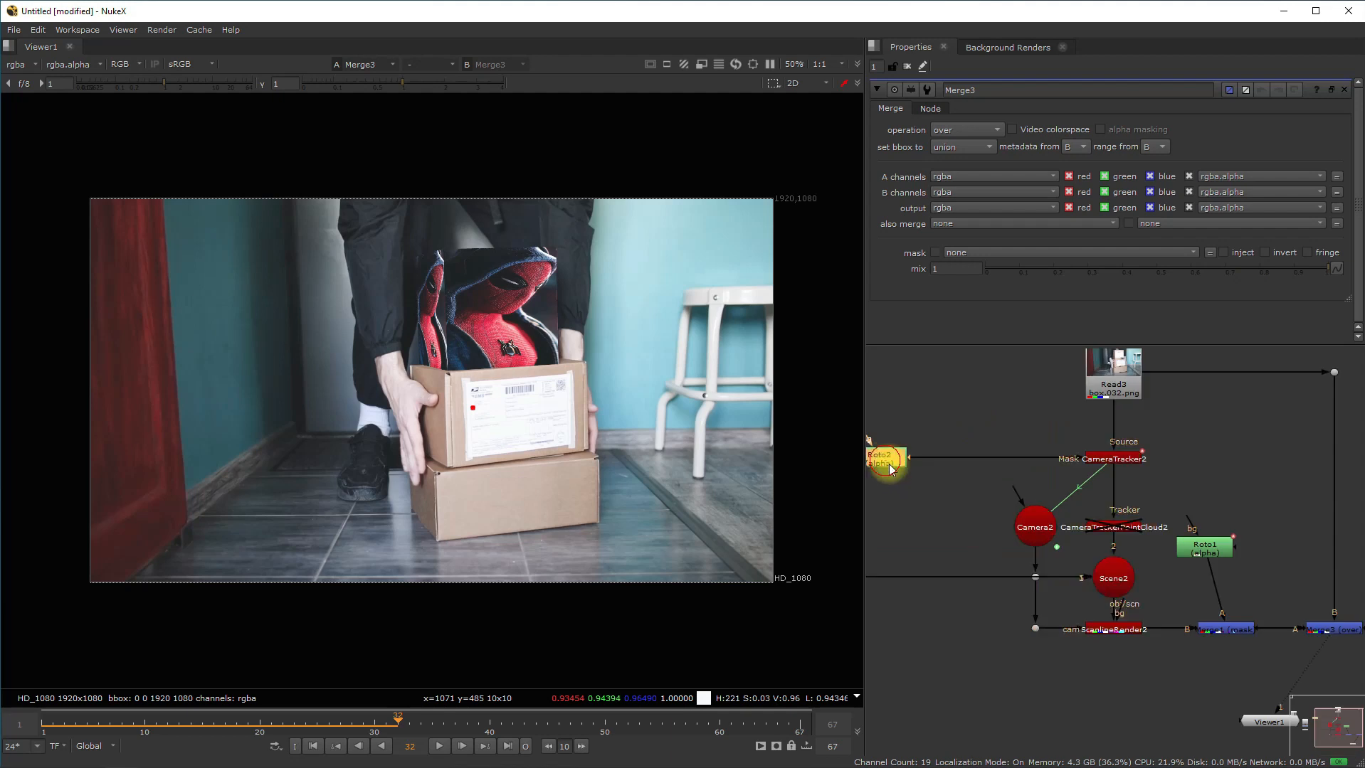
left_click(1102, 376)
key("1")
left_click(883, 457)
scroll(436, 381, "up", 2)
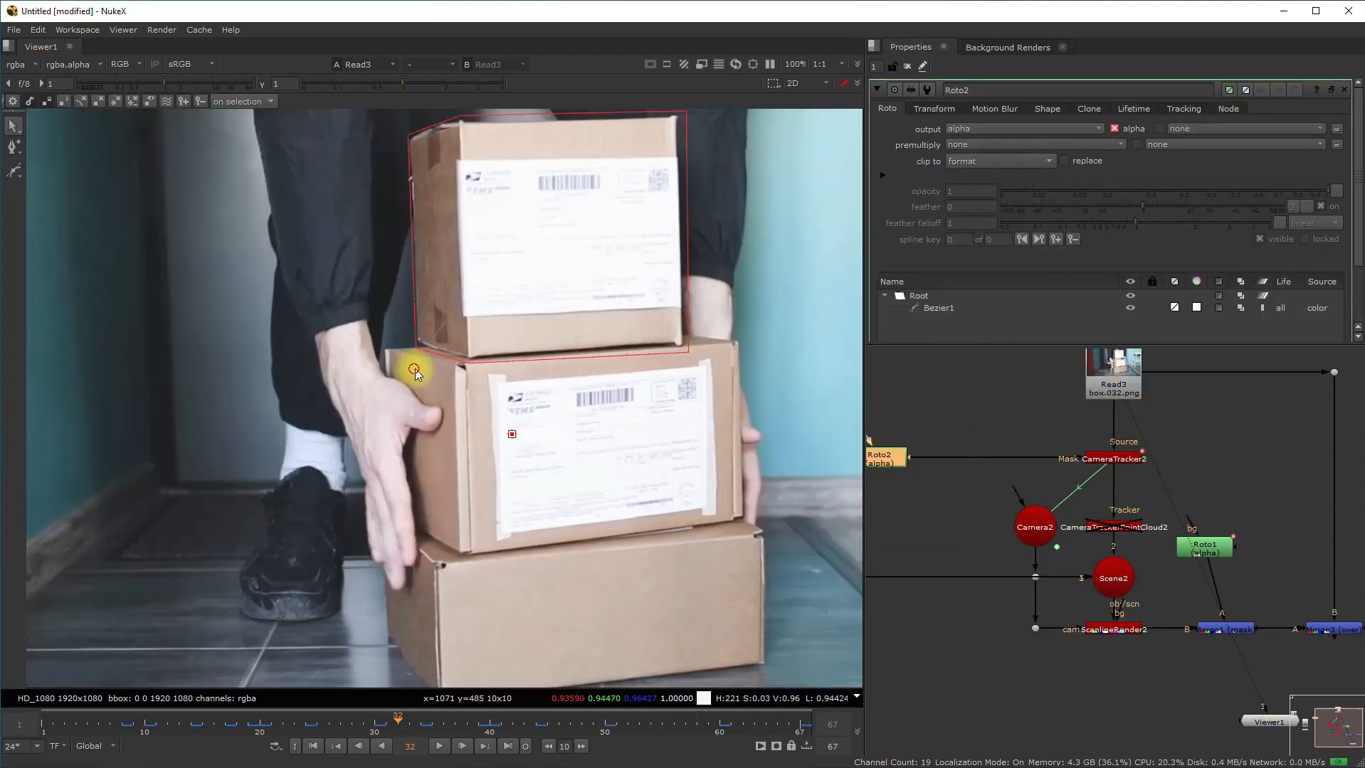
scroll(666, 502, "down", 1)
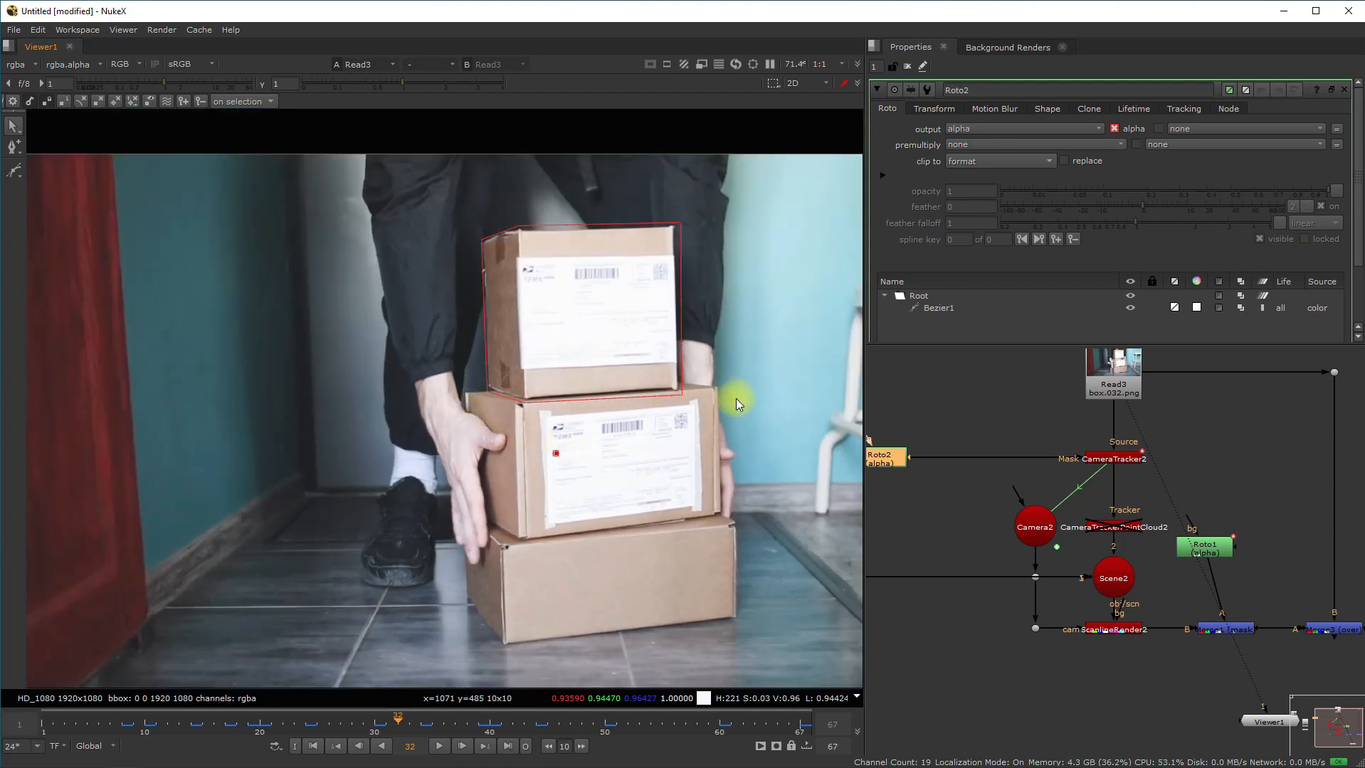
Open Merge3's properties and view its composite at frame 32
middle_click_drag(1281, 619, 993, 554)
double_click(1044, 560)
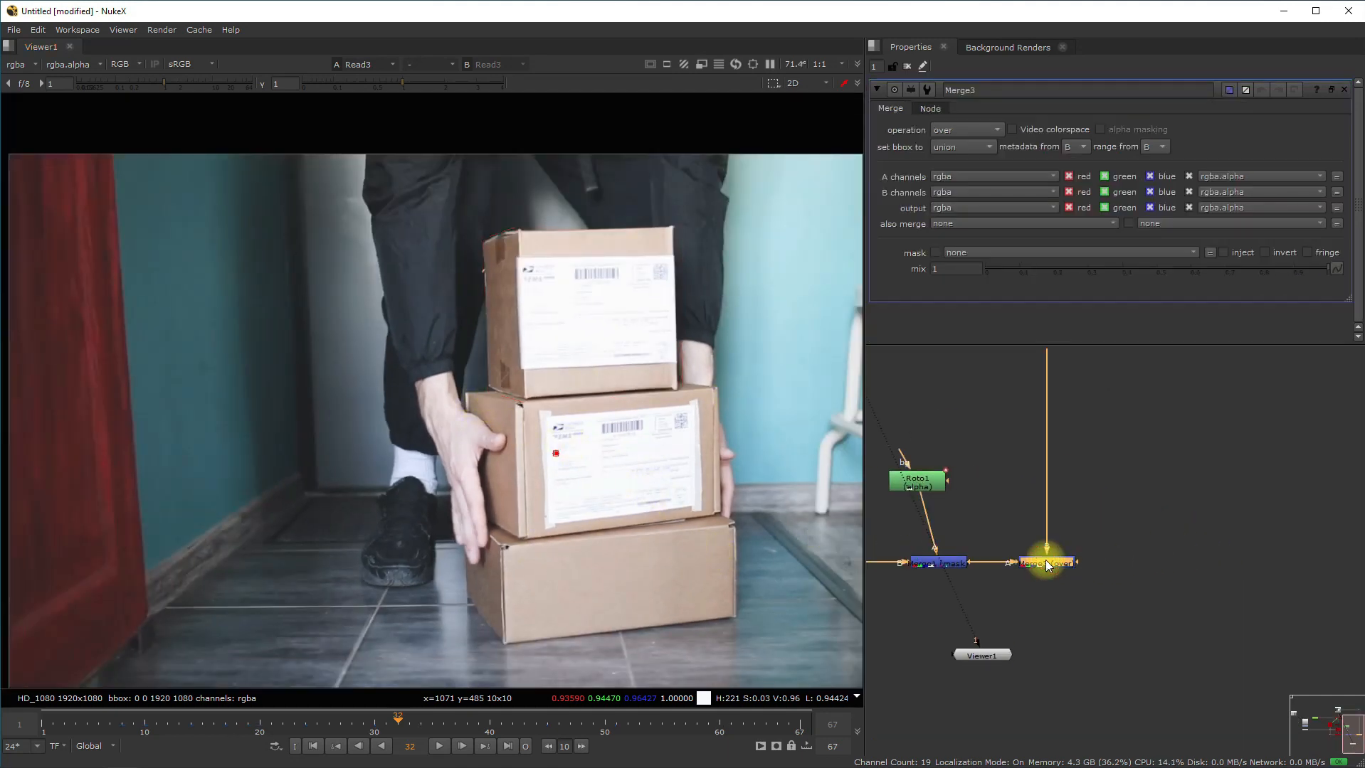
key("1")
scroll(925, 420, "down", 3)
scroll(1046, 433, "down", 2)
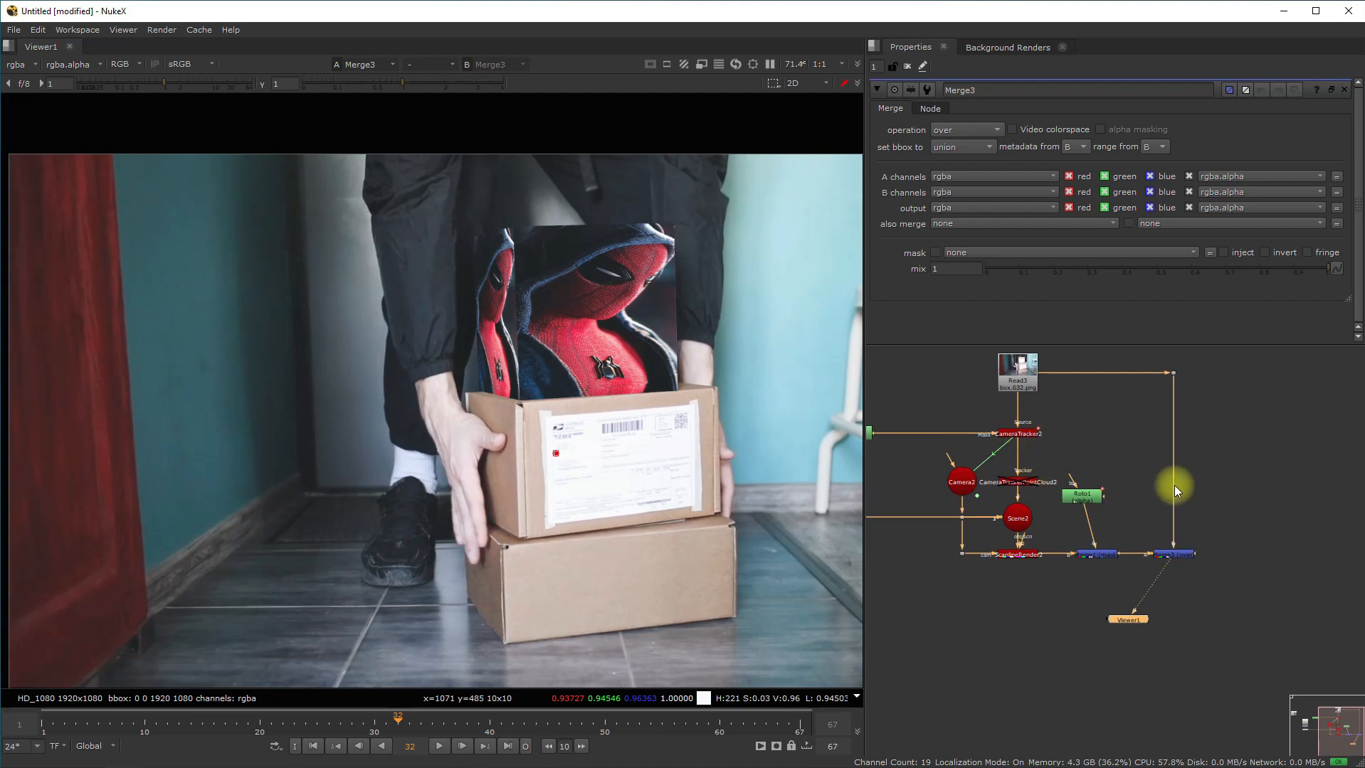
scroll(1174, 486, "down", 2)
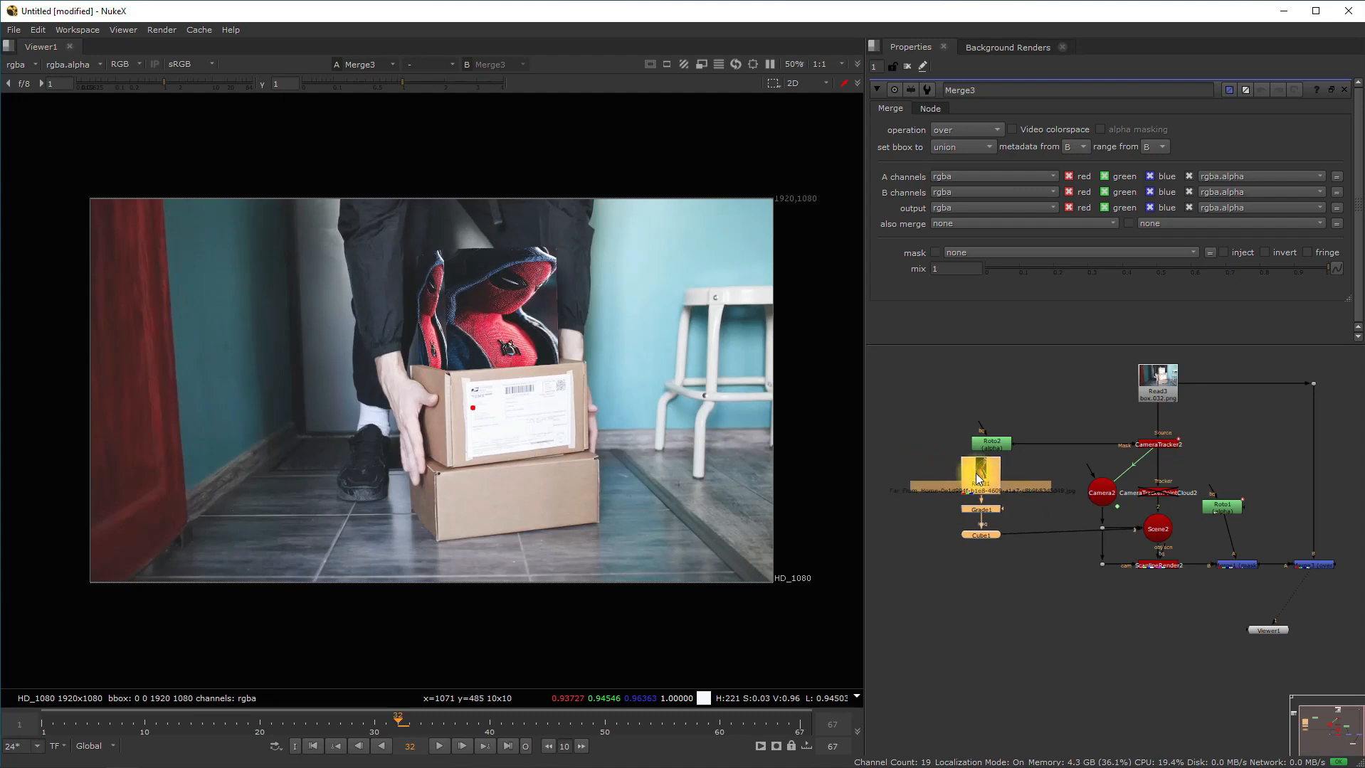
Move the Read1, Grade1 and Cube1 nodes farther from the camera-tracking nodes and play back the Merge3 composite
left_click_drag(976, 477, 917, 507)
middle_click_drag(1181, 591, 995, 555)
left_click(1130, 531, "ctrl")
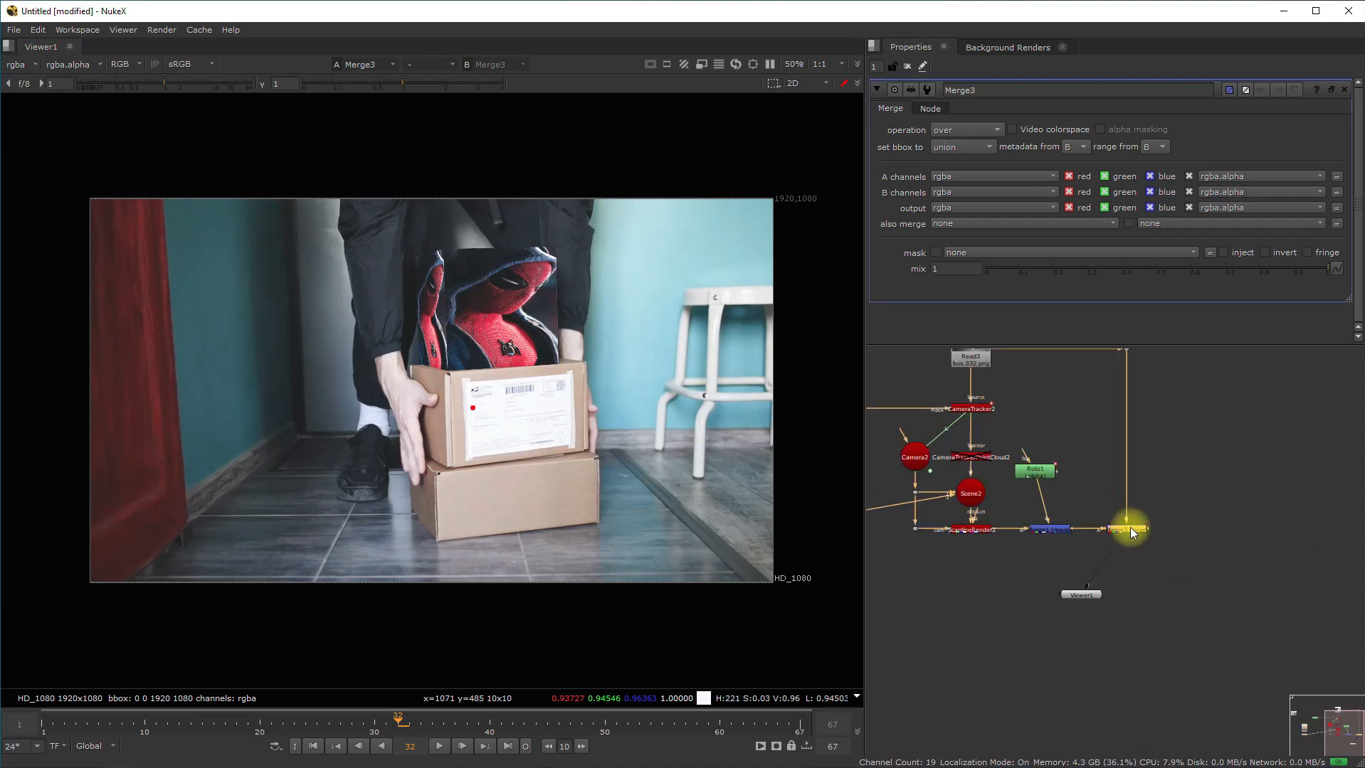
key("1")
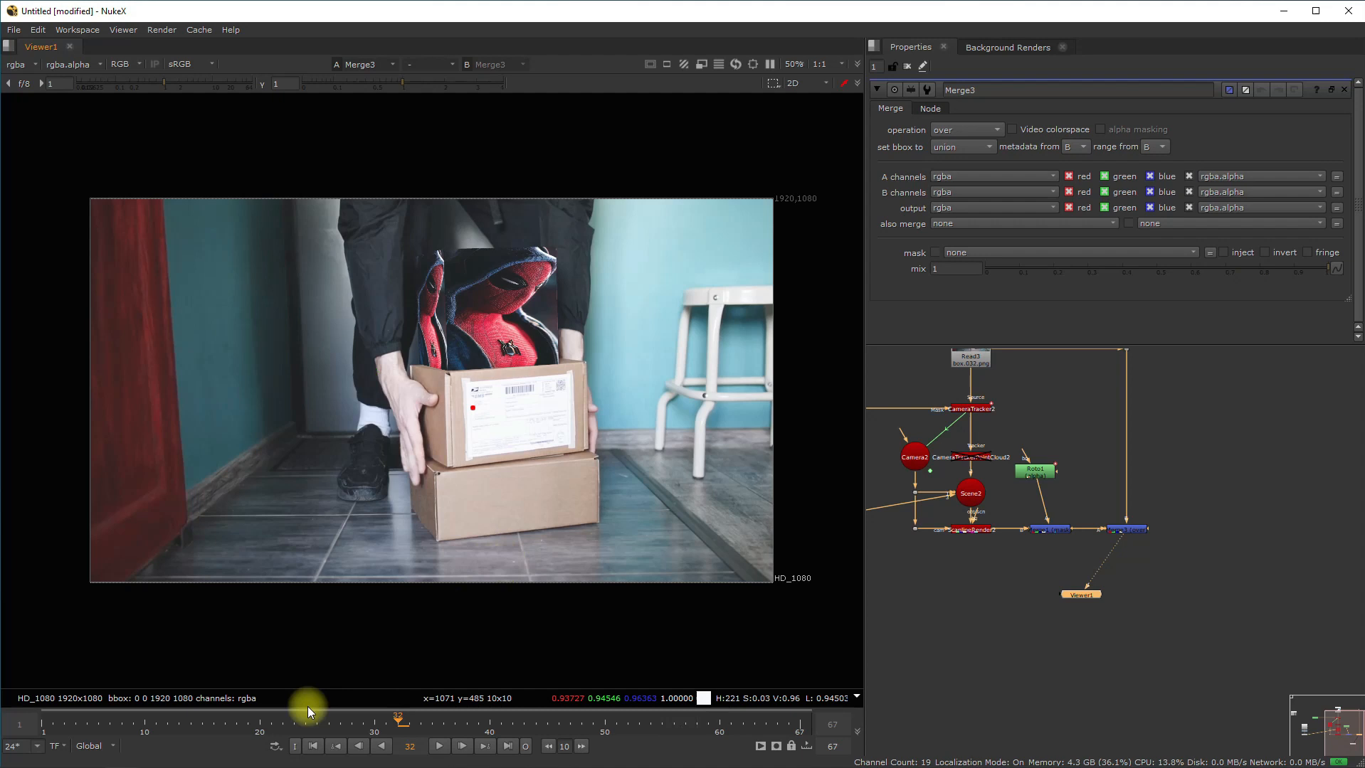
left_click(335, 747)
left_click(439, 746)
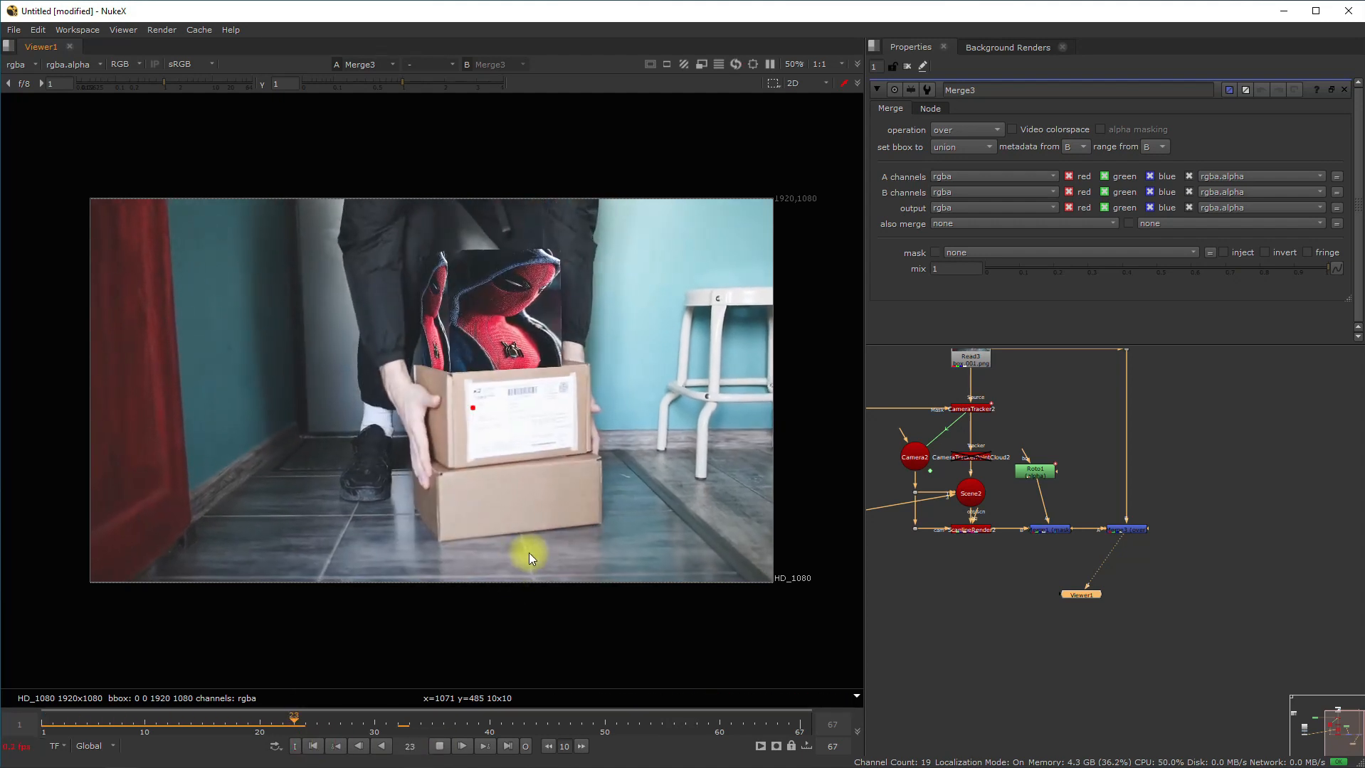